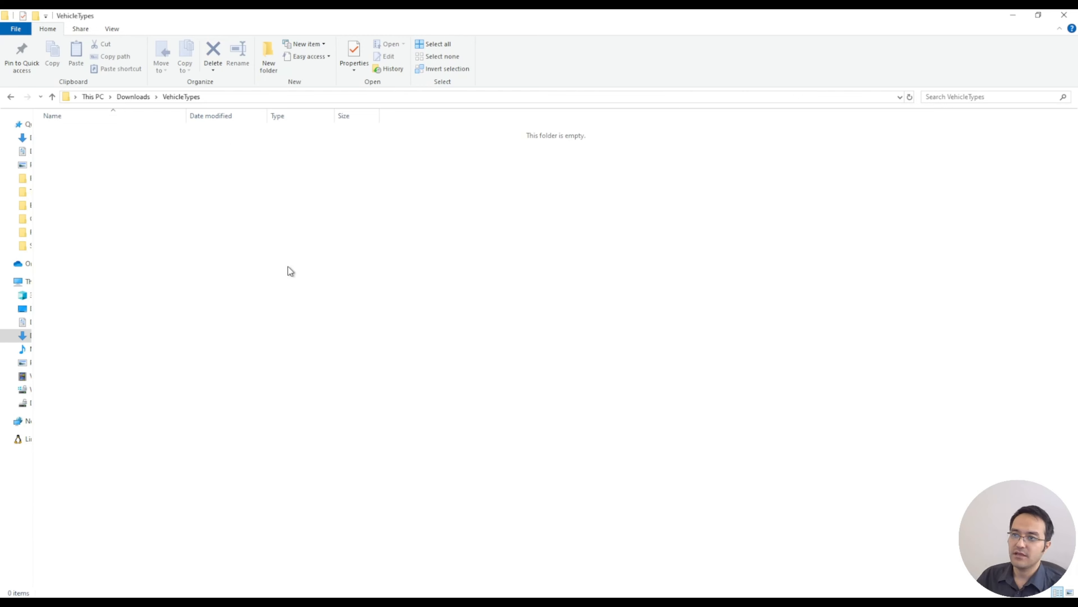
click(133, 96)
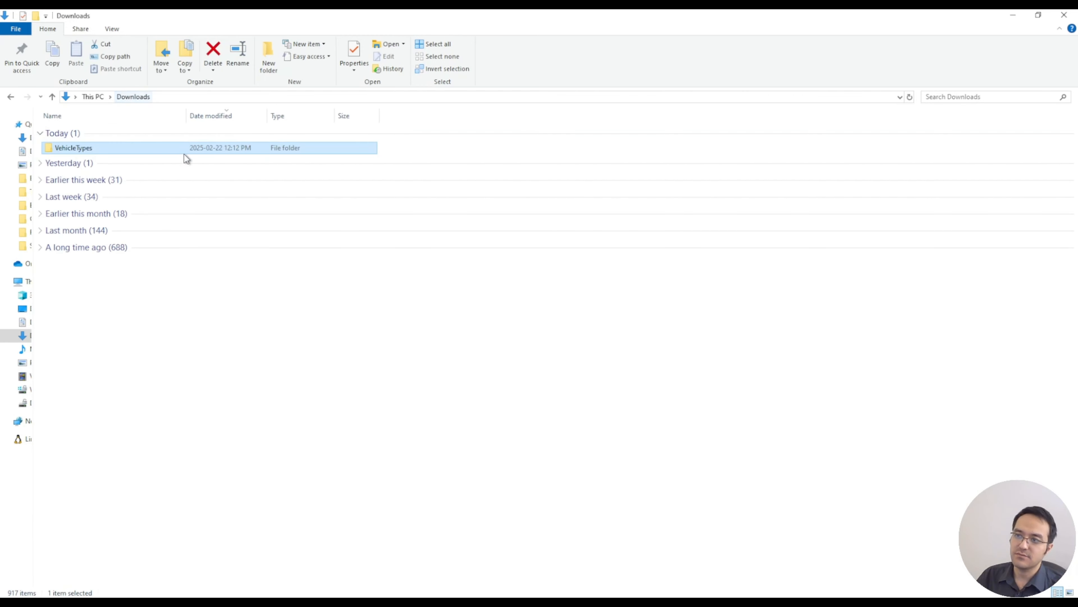
double_click(162, 152)
right_click(275, 289)
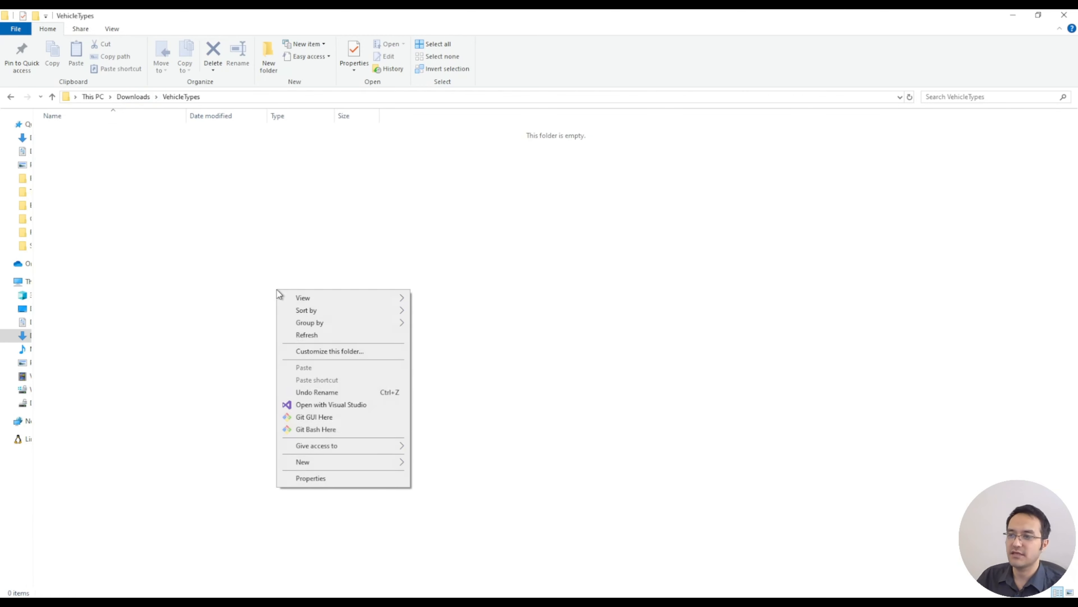
Switch to netedit by launching it from the system search.
mouse_move(376, 463)
key(super)
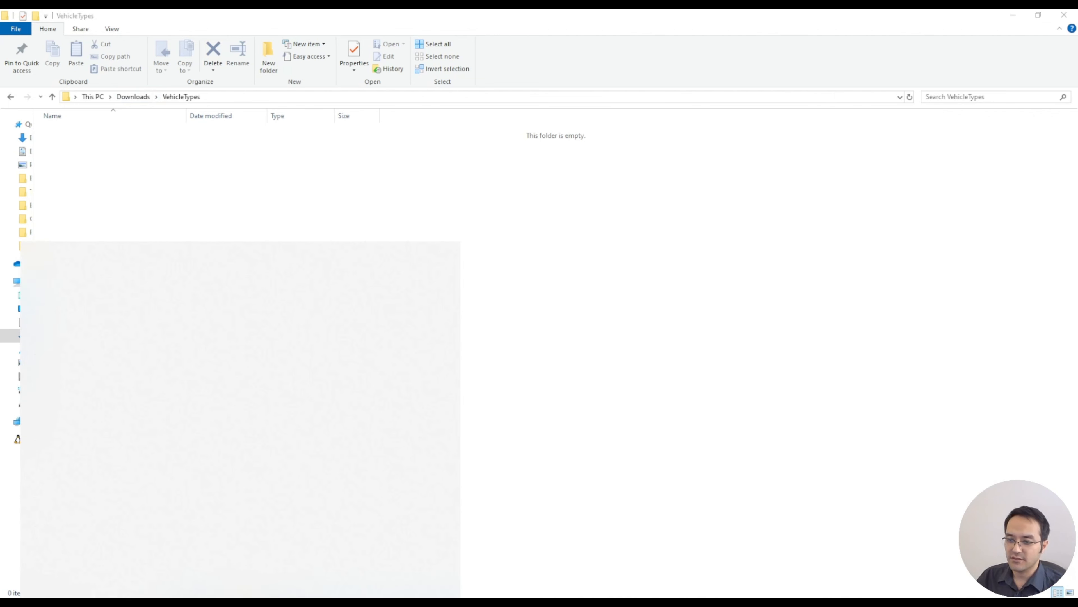
text(ne)
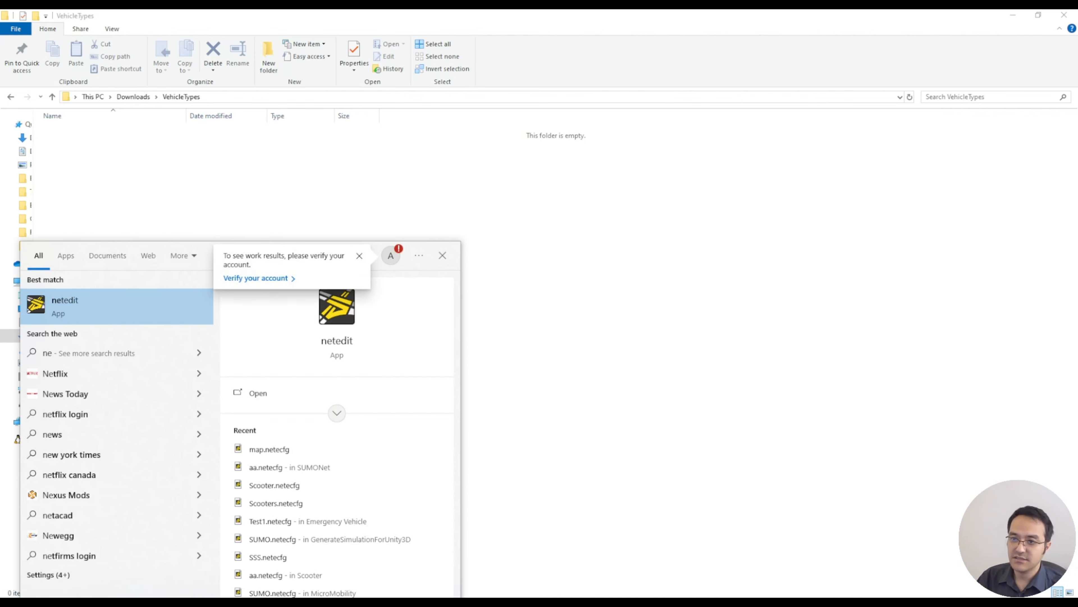
click(162, 303)
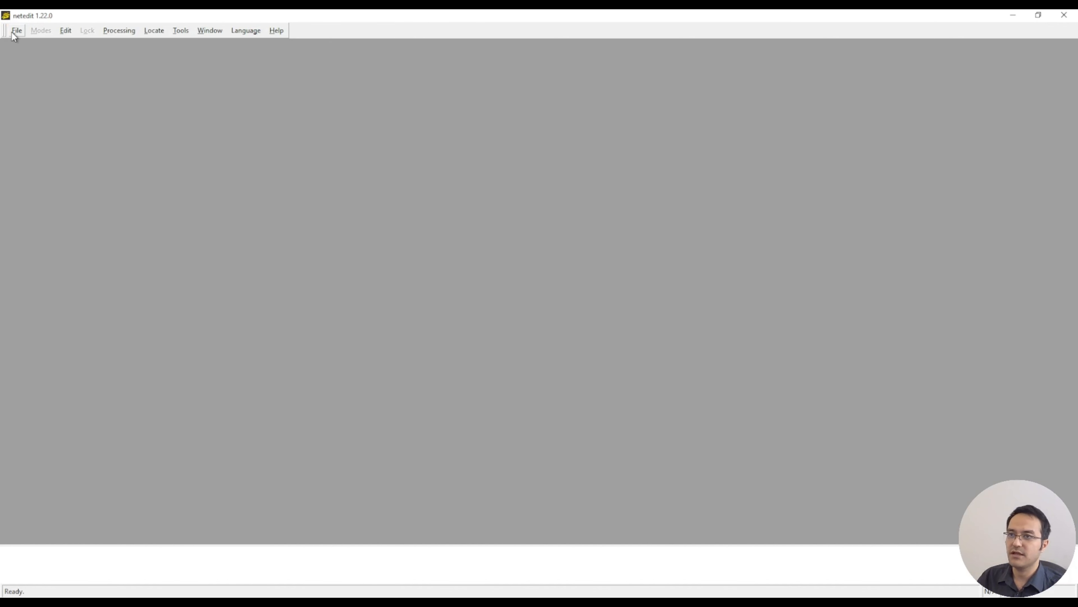
click(15, 31)
click(38, 53)
click(17, 31)
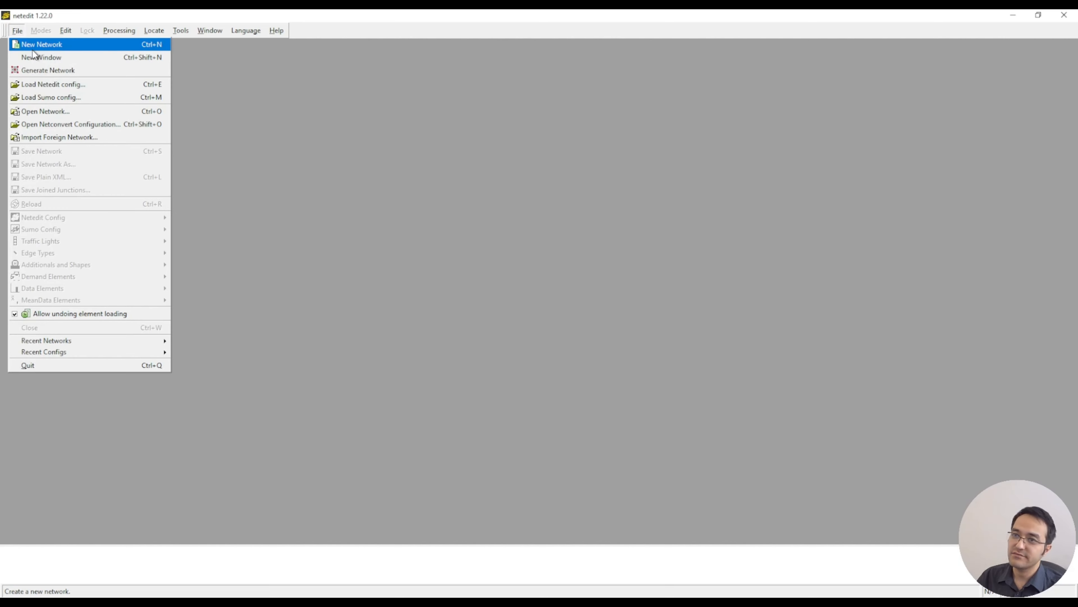
click(38, 41)
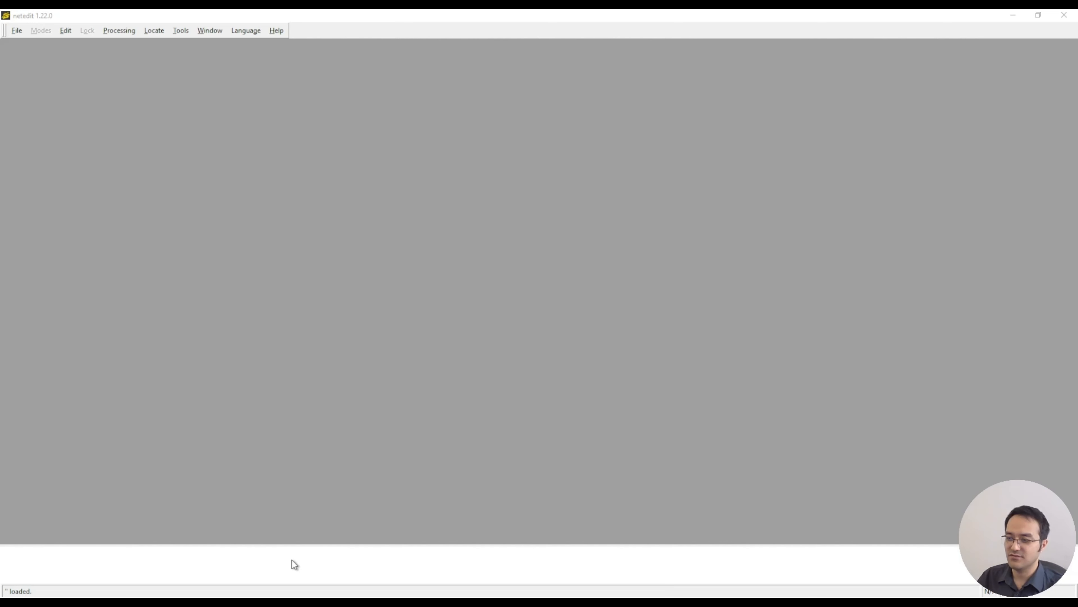
mouse_move(301, 603)
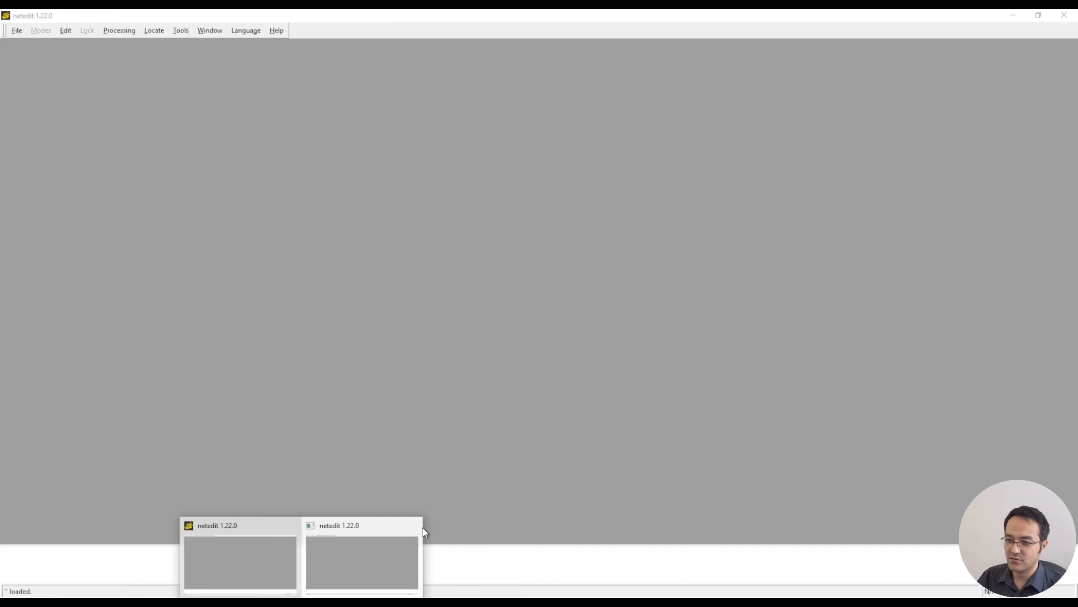
click(362, 542)
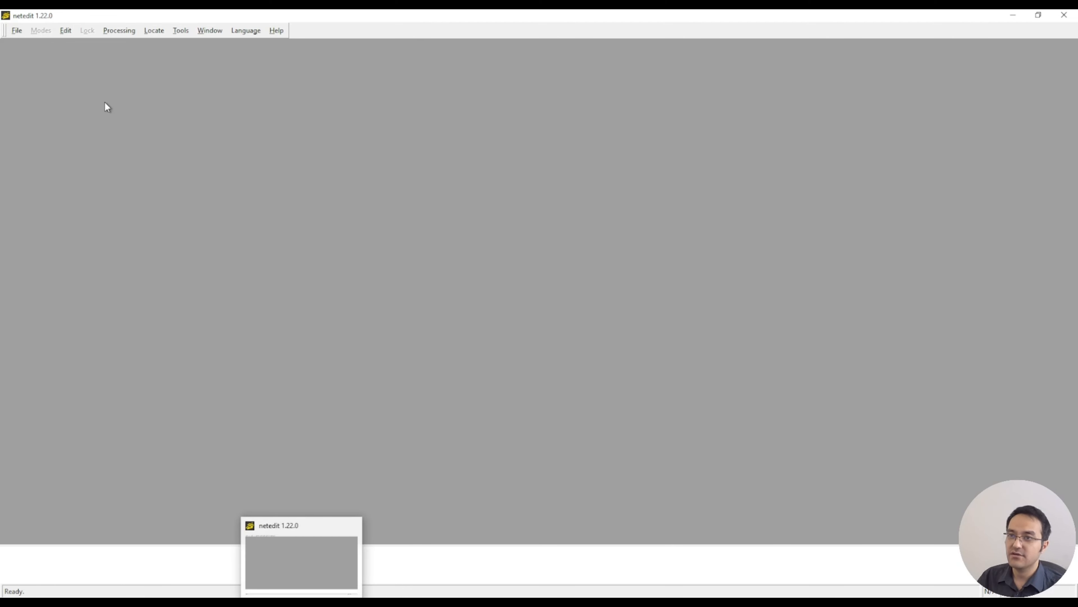
Create a new empty network.
click(17, 31)
click(36, 45)
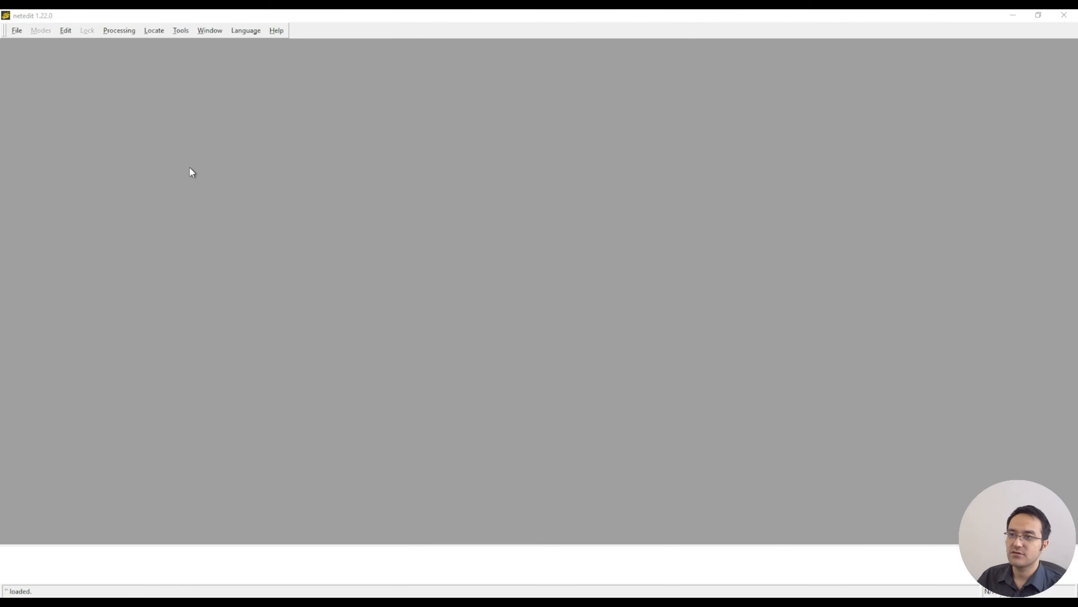
click(376, 381)
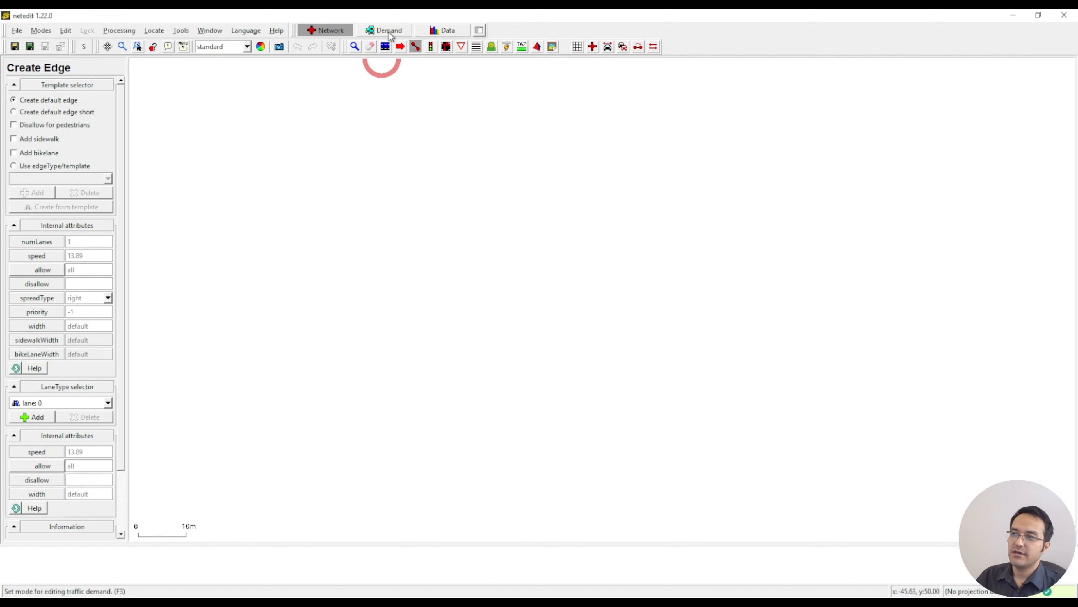
Switch to demand editing, open the vehicle type editor and look through the default types.
click(390, 33)
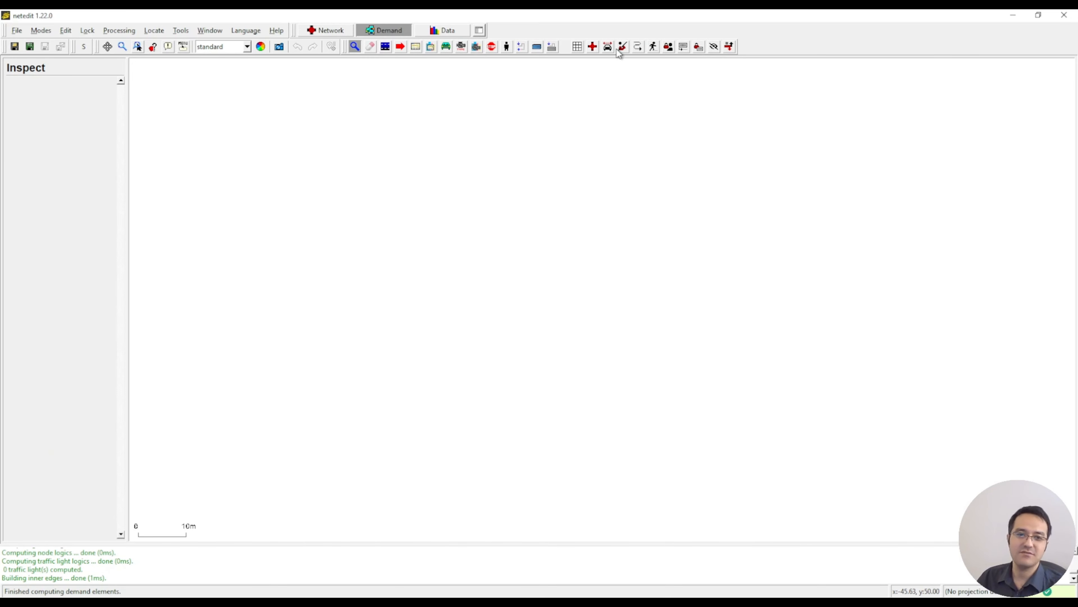
click(461, 47)
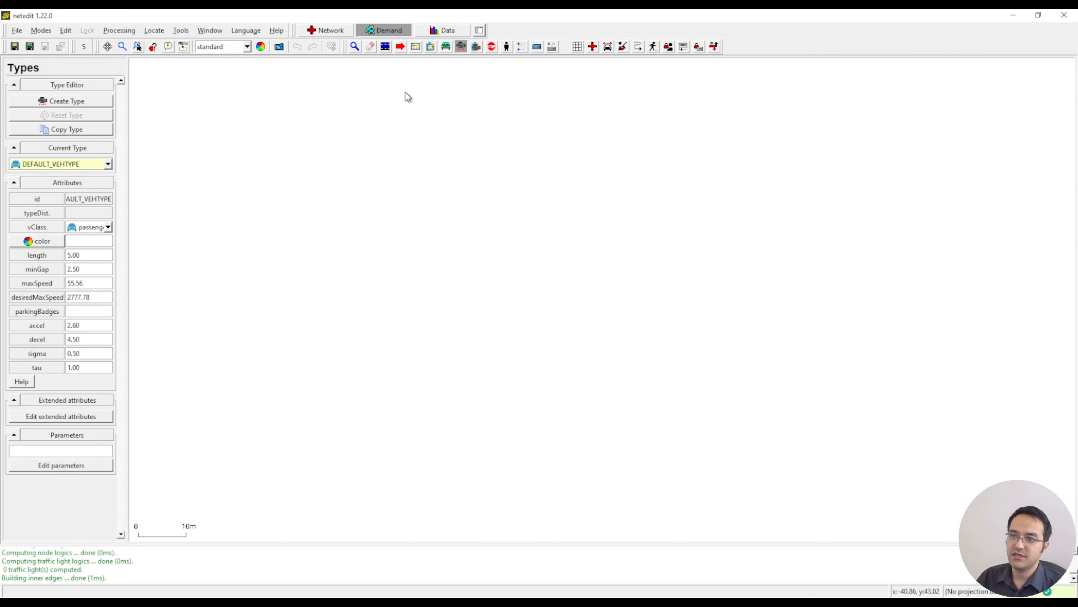
click(109, 164)
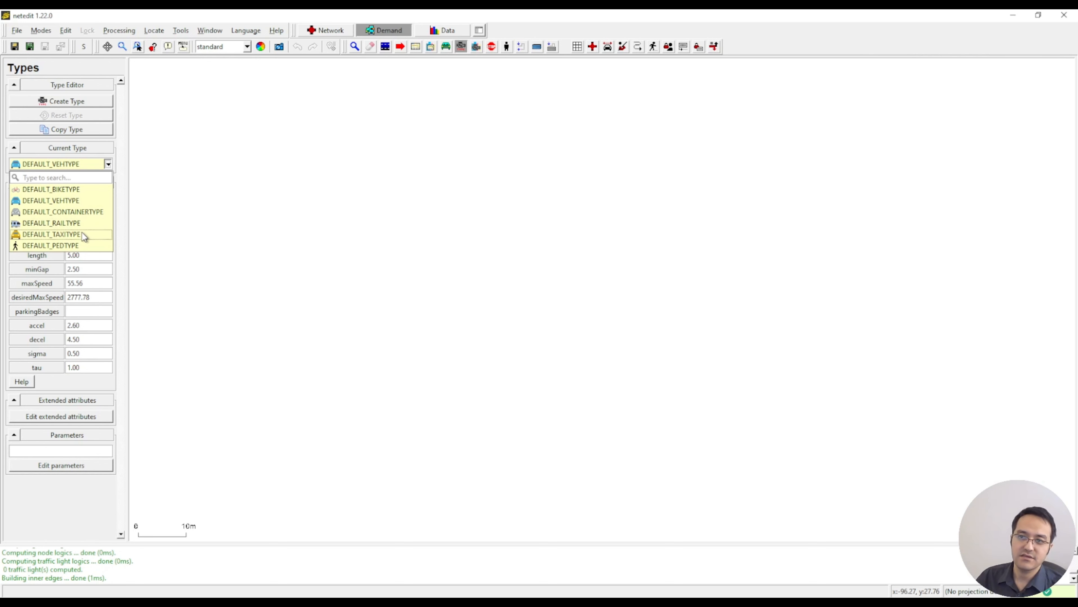
click(200, 218)
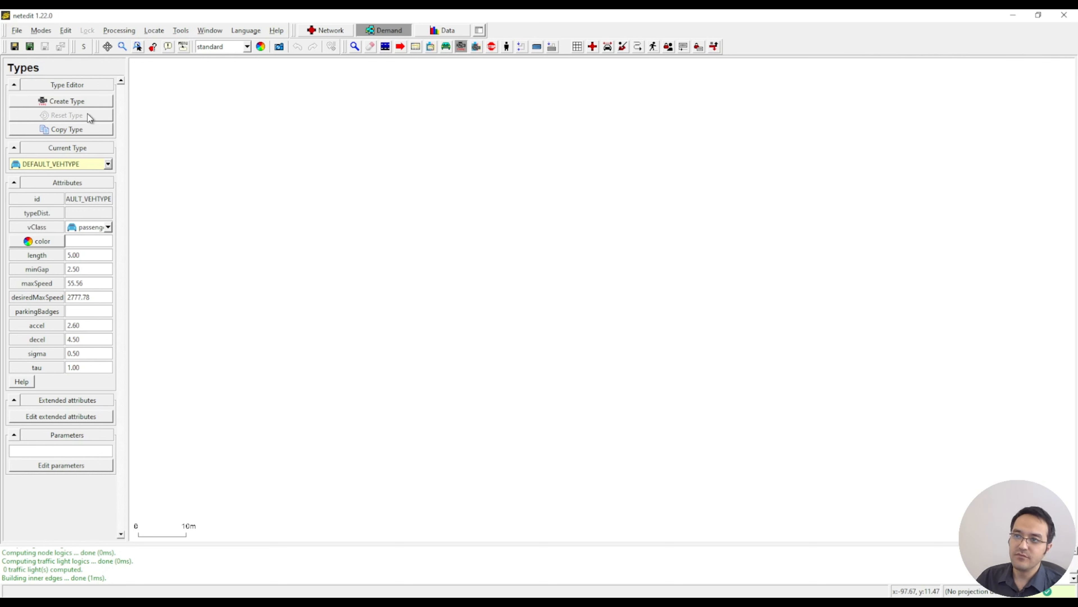
Create a new vehicle type and set its id to NormalCar.
click(75, 105)
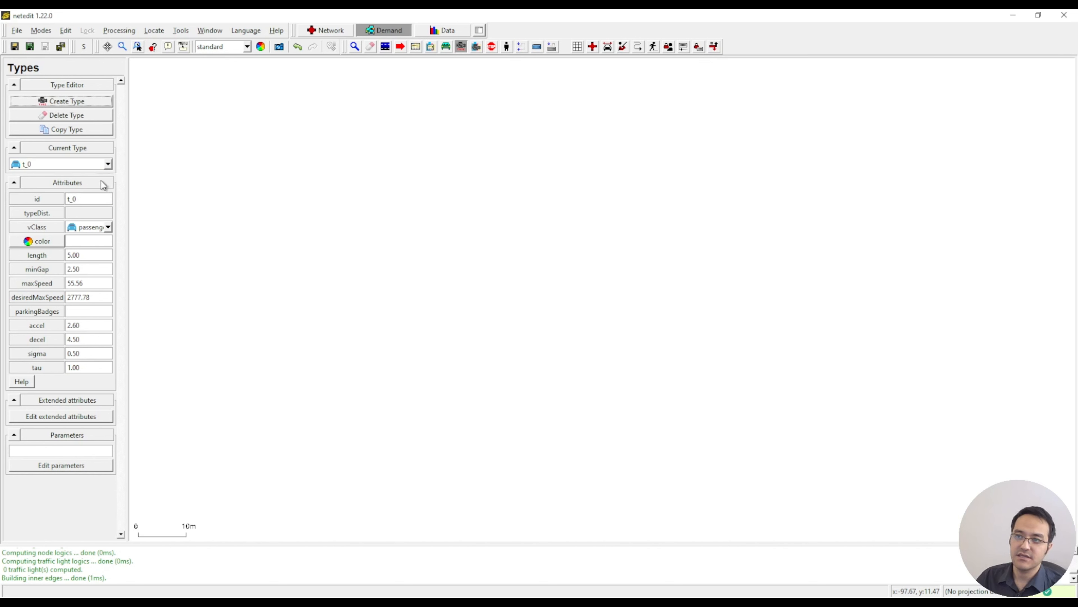
double_click(82, 199)
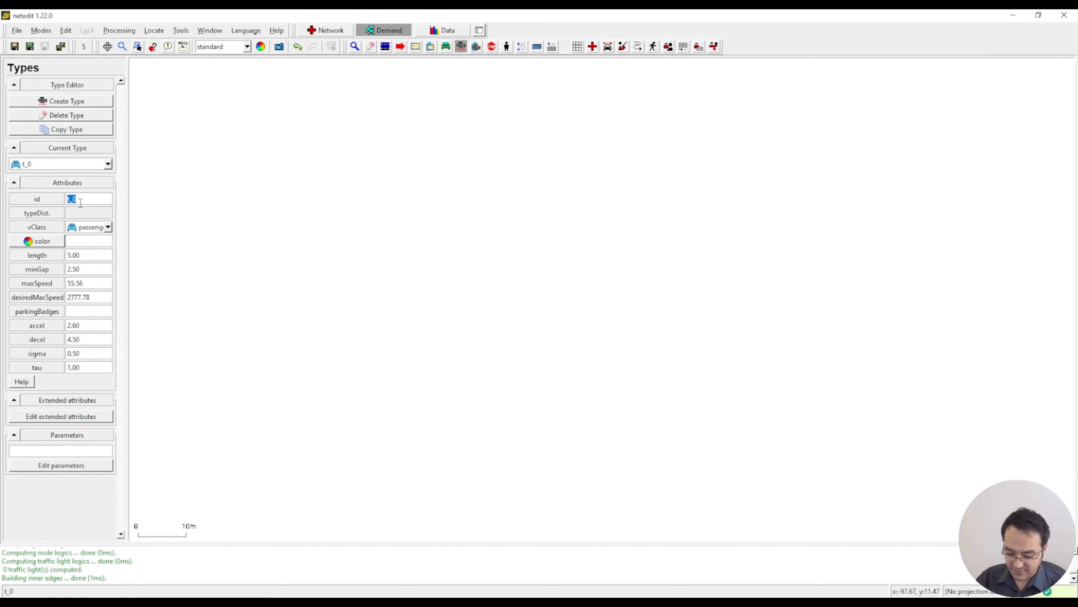
text(P)
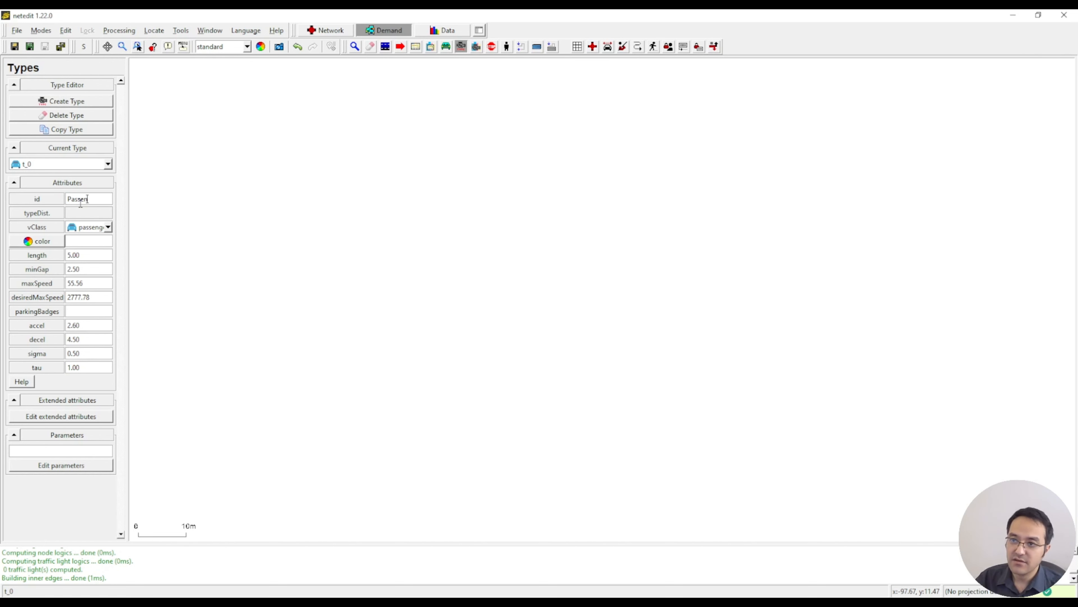
text(assen)
double_click(81, 200)
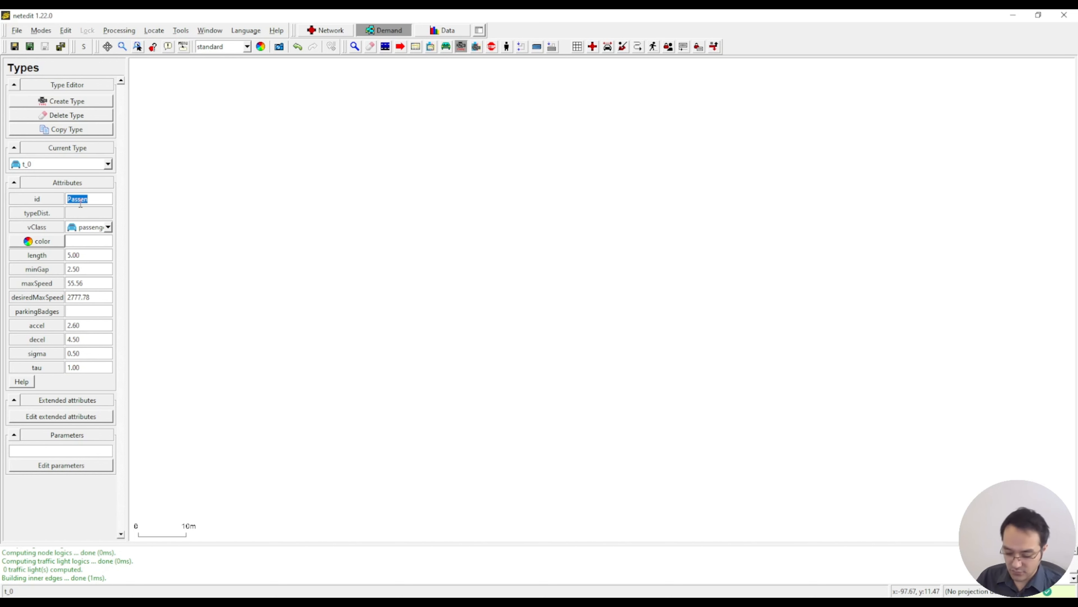
text(NormalCar)
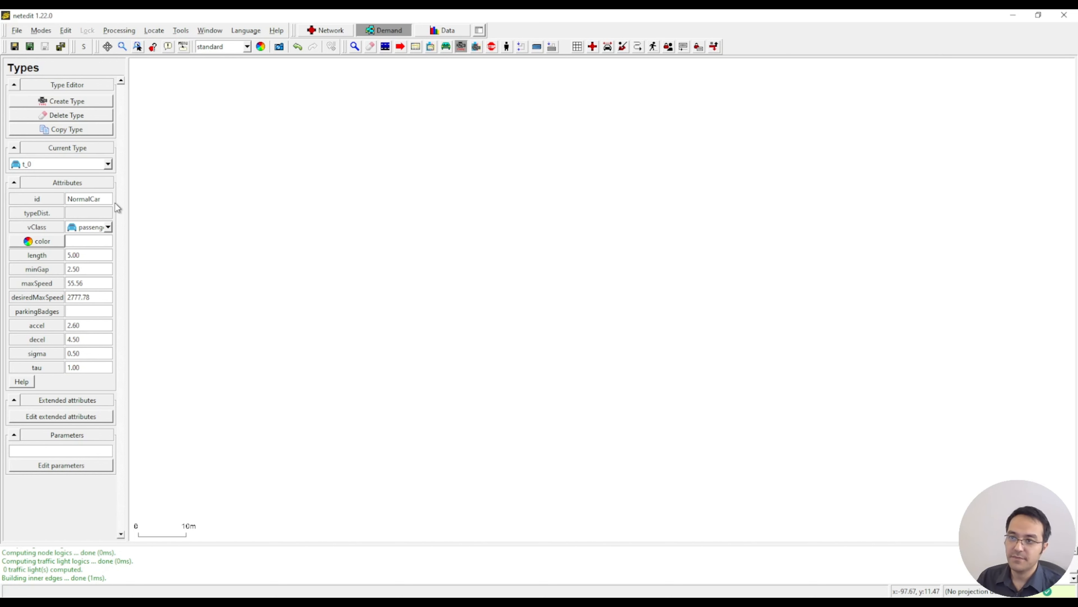
click(104, 242)
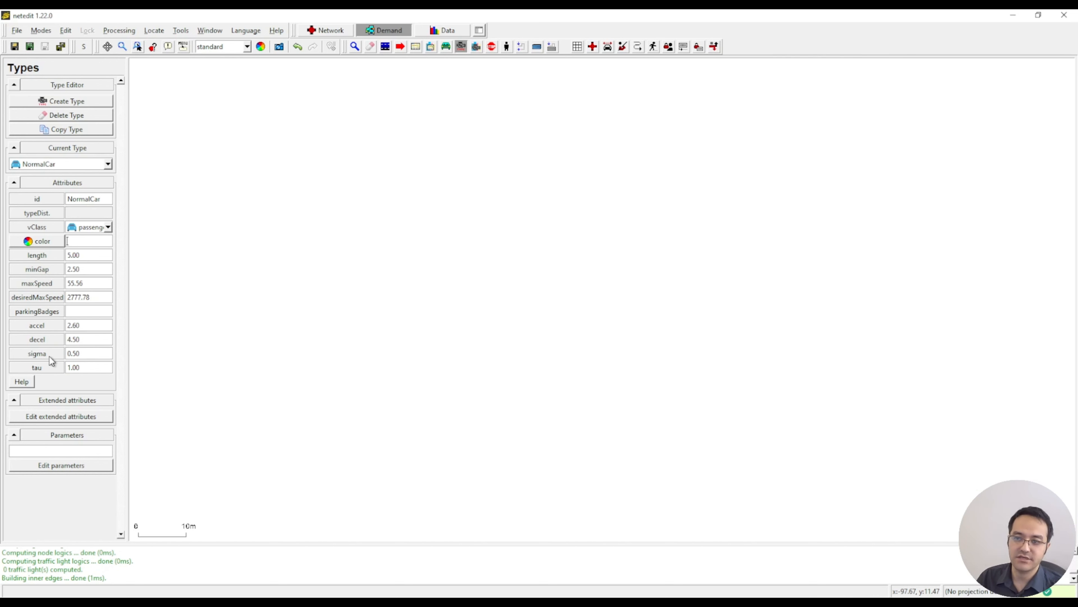
Open the extended attributes of the NormalCar vehicle type.
click(48, 419)
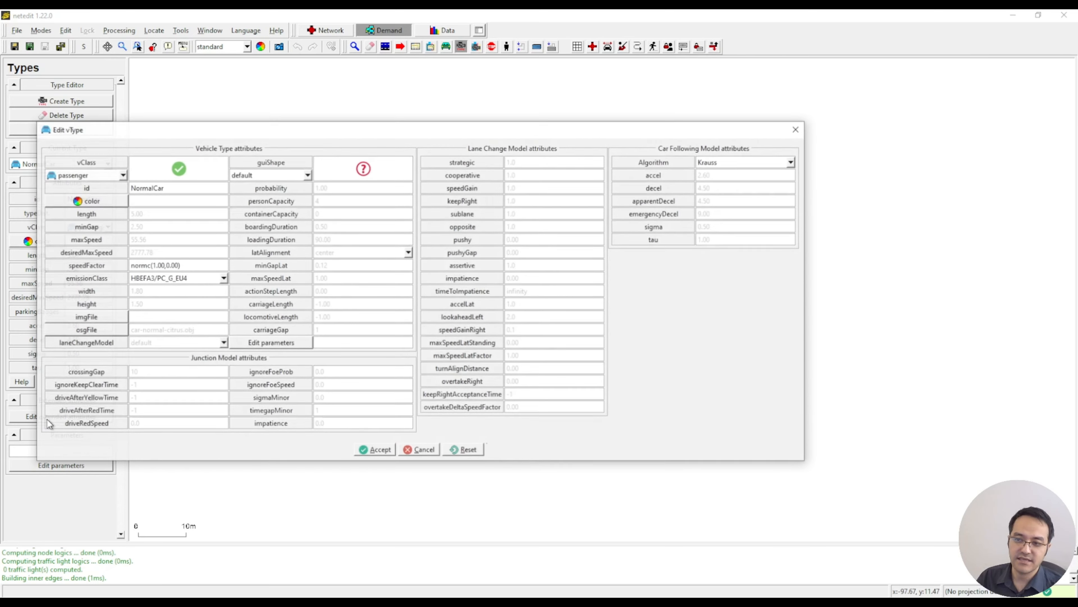
drag(251, 134, 356, 135)
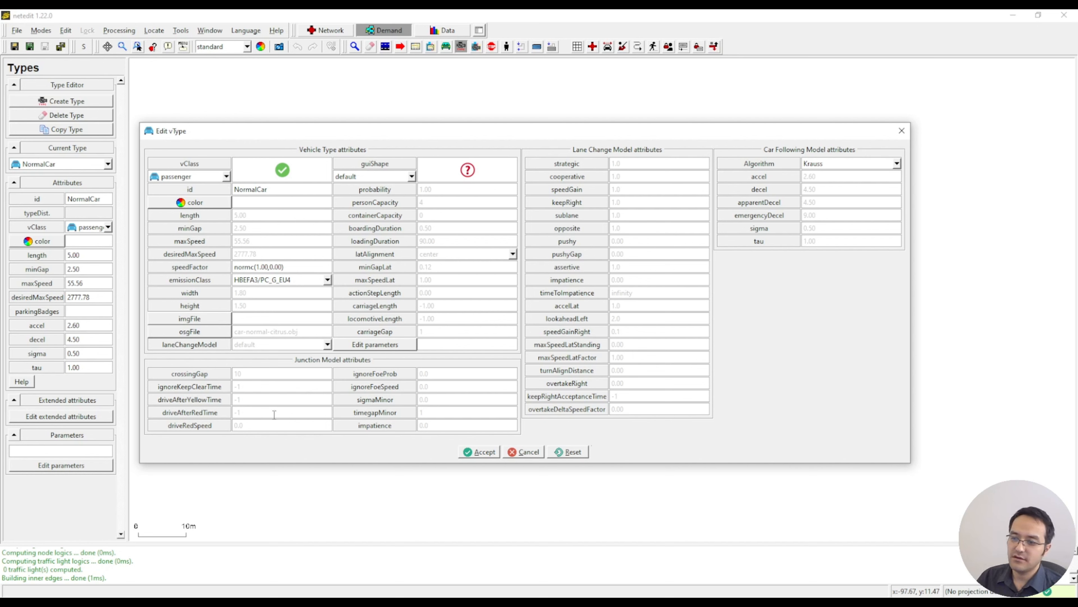
Switch to PowerPoint, place the Vehicle Dynamics slide side by side with netedit and enlarge it around the car's dimensions.
click(240, 550)
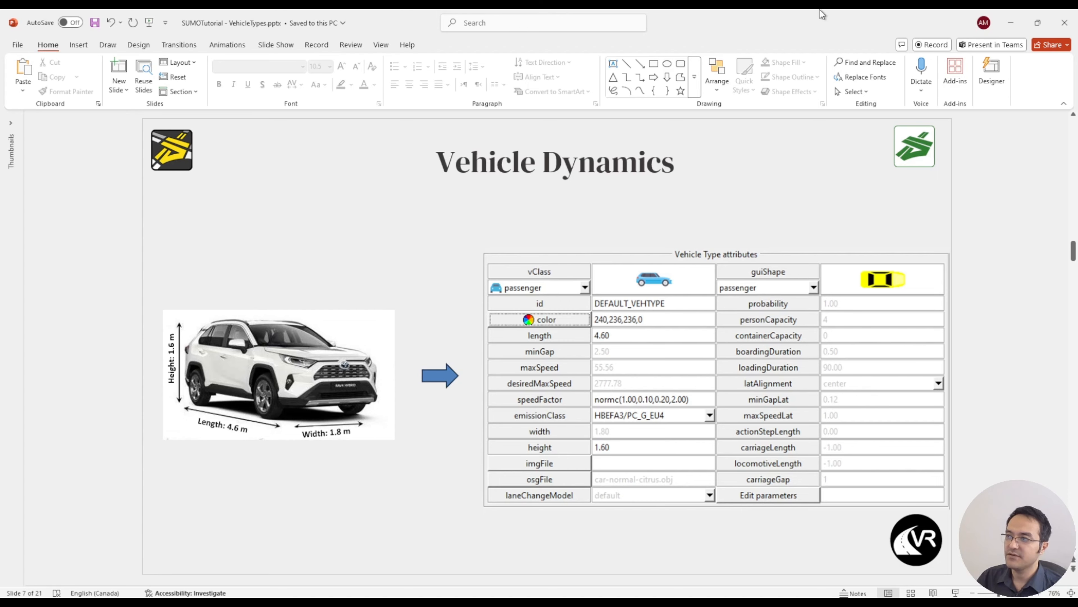
key(super+Right)
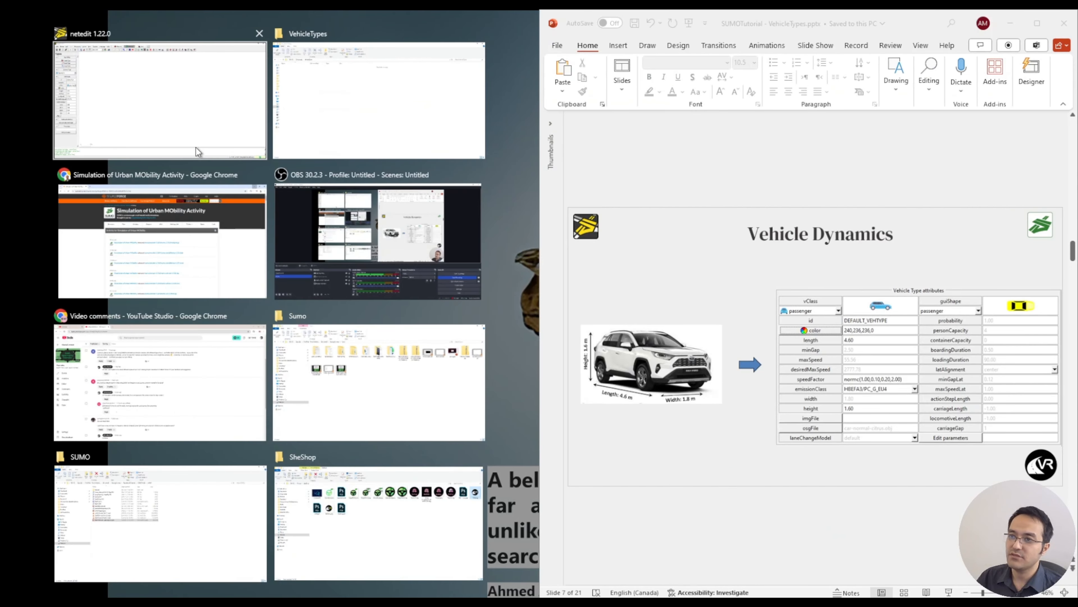
click(188, 139)
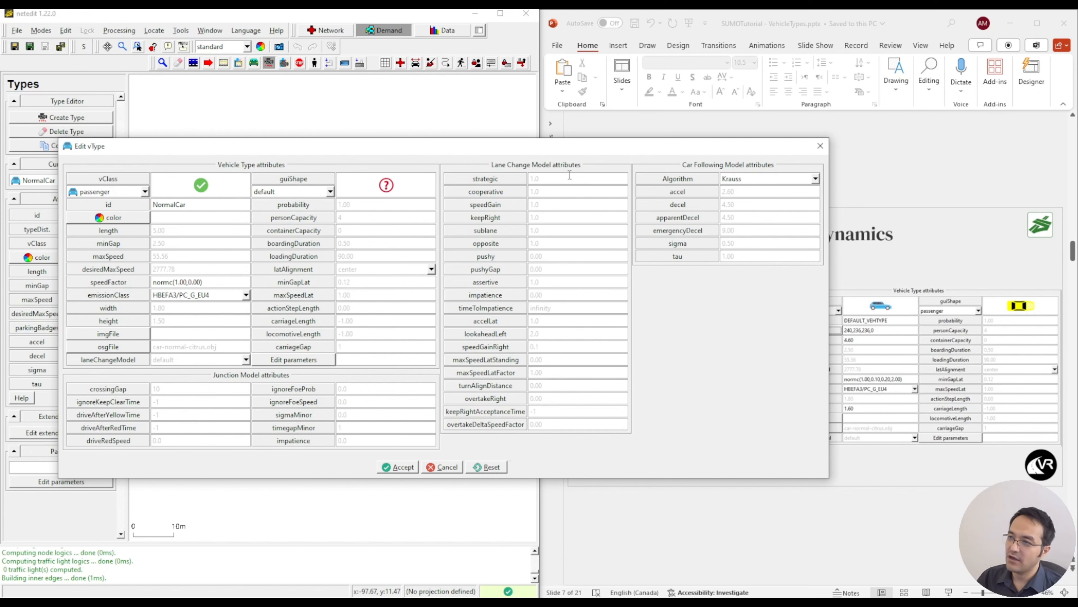
mouse_move(128, 148)
mouse_down()
mouse_move(214, 150)
mouse_move(139, 133)
mouse_up()
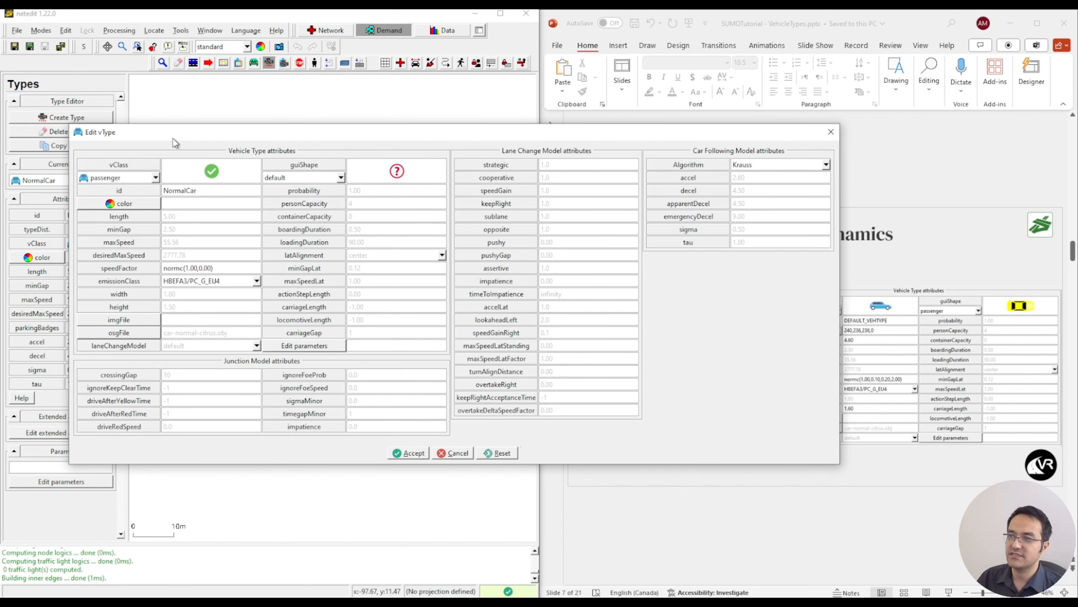
click(881, 23)
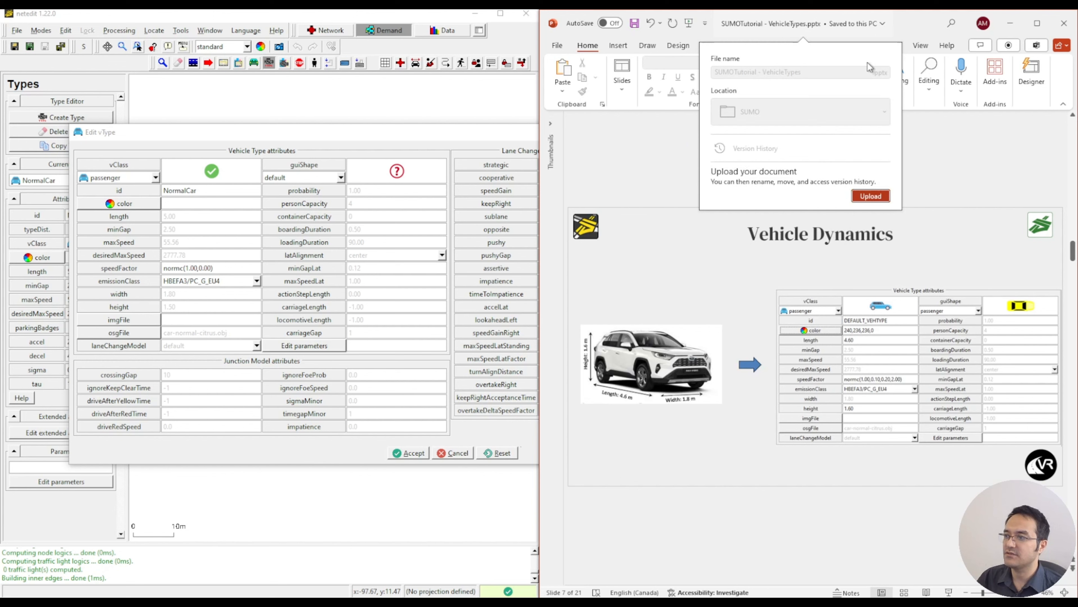
click(946, 565)
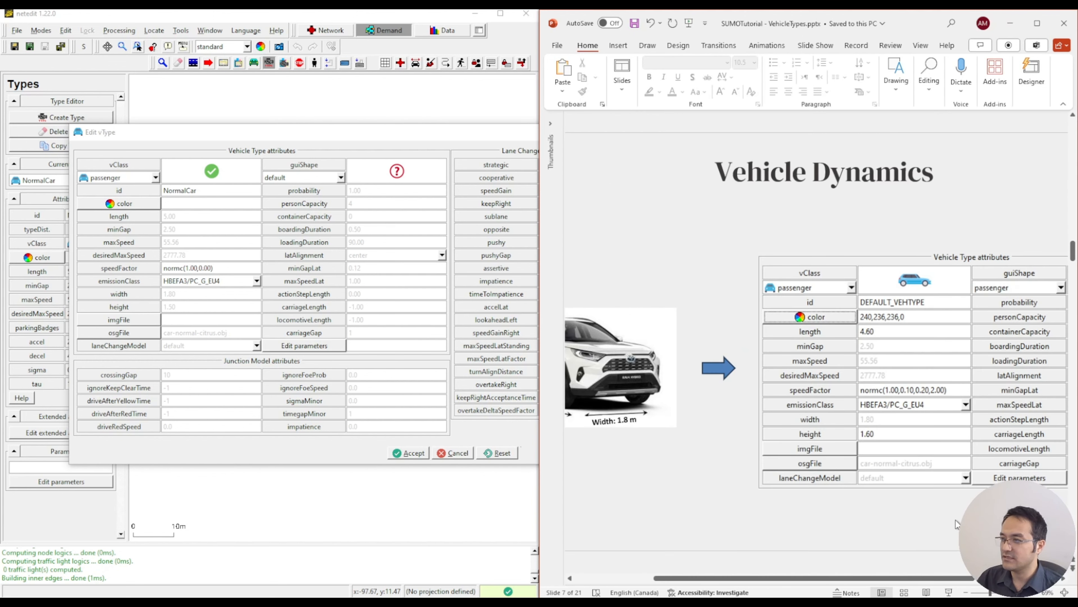
scroll(917, 581, up, 3)
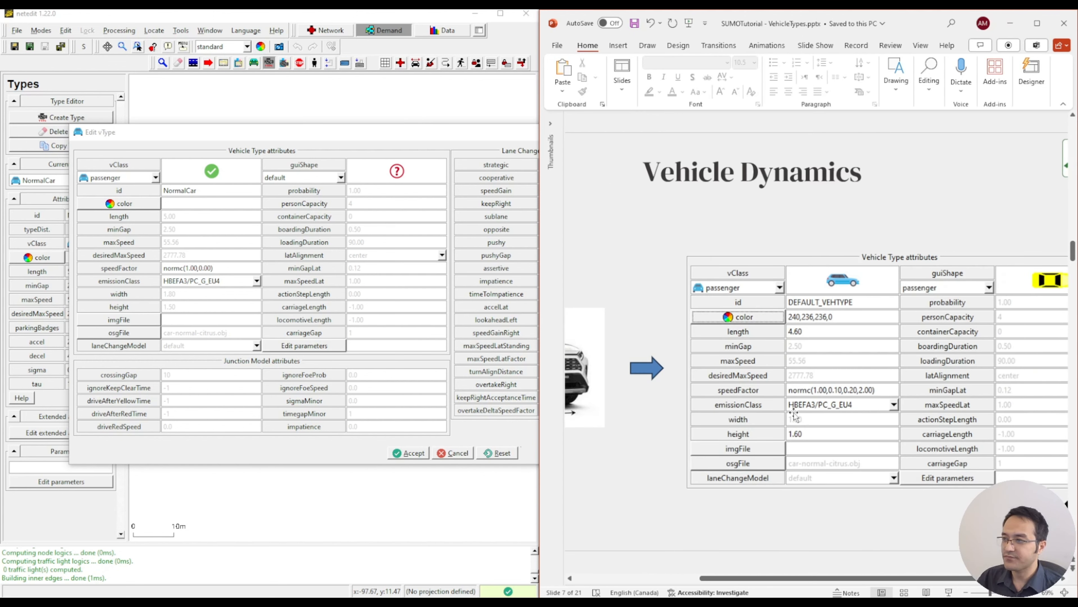
drag(789, 581, 672, 581)
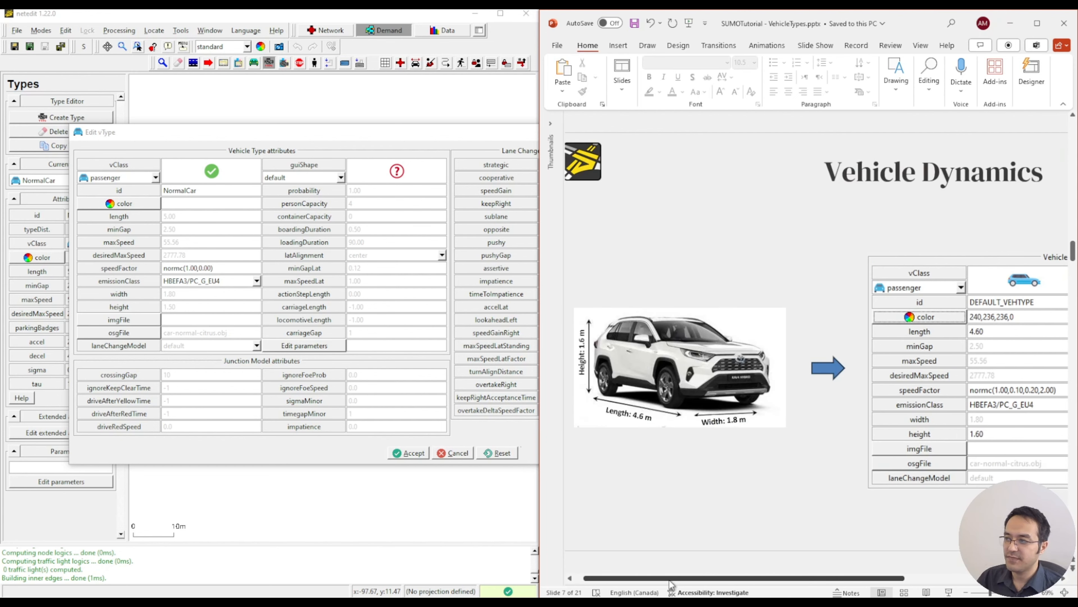
Look through the vehicle classes available for NormalCar and choose passenger as its vClass.
click(207, 169)
click(156, 178)
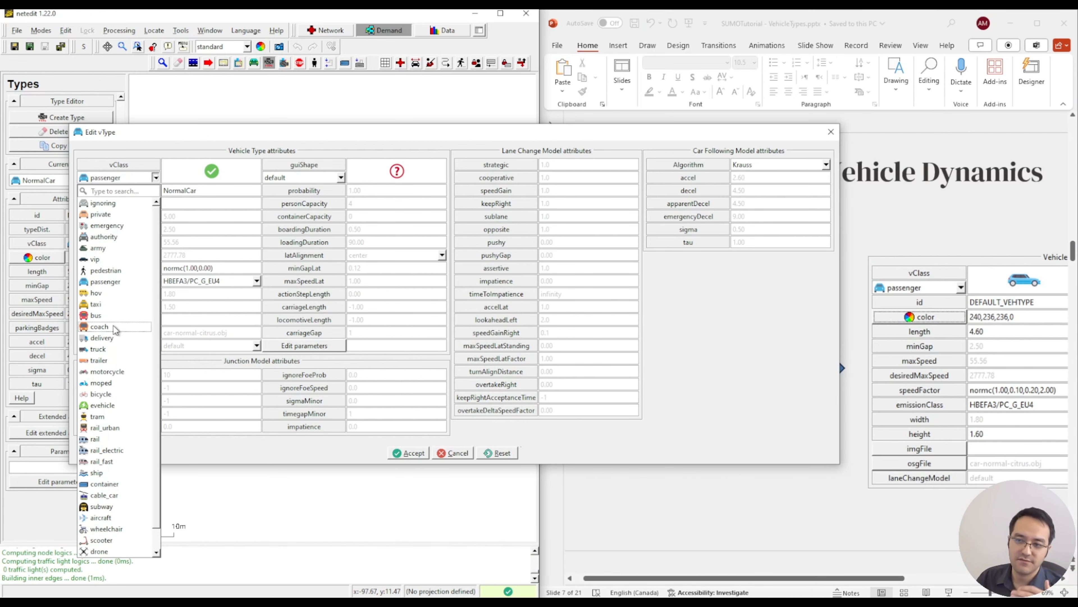
scroll(110, 418, down, 2)
scroll(109, 418, up, 2)
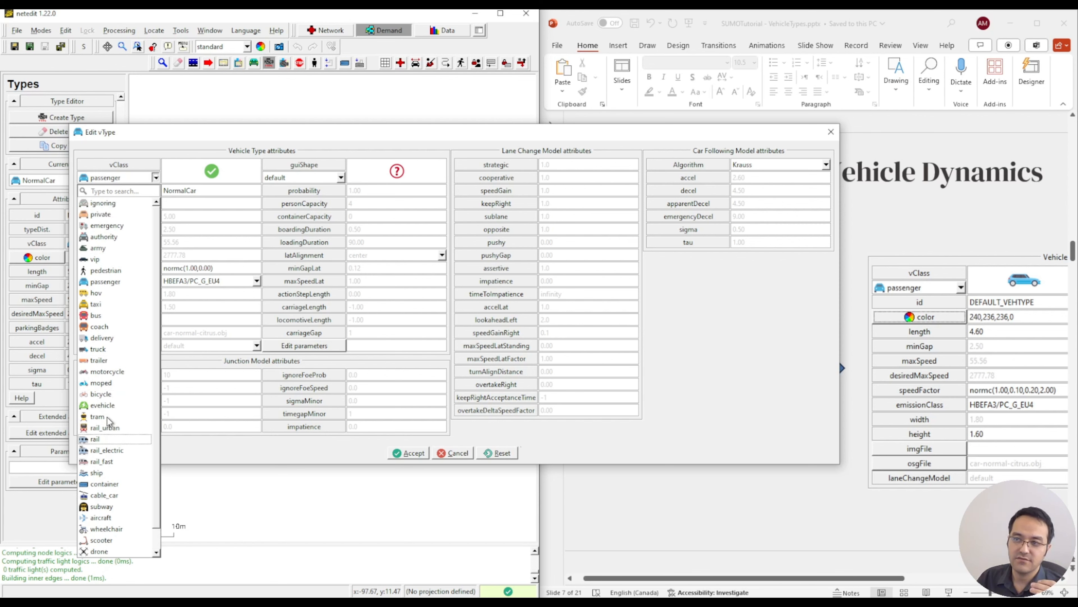
click(110, 283)
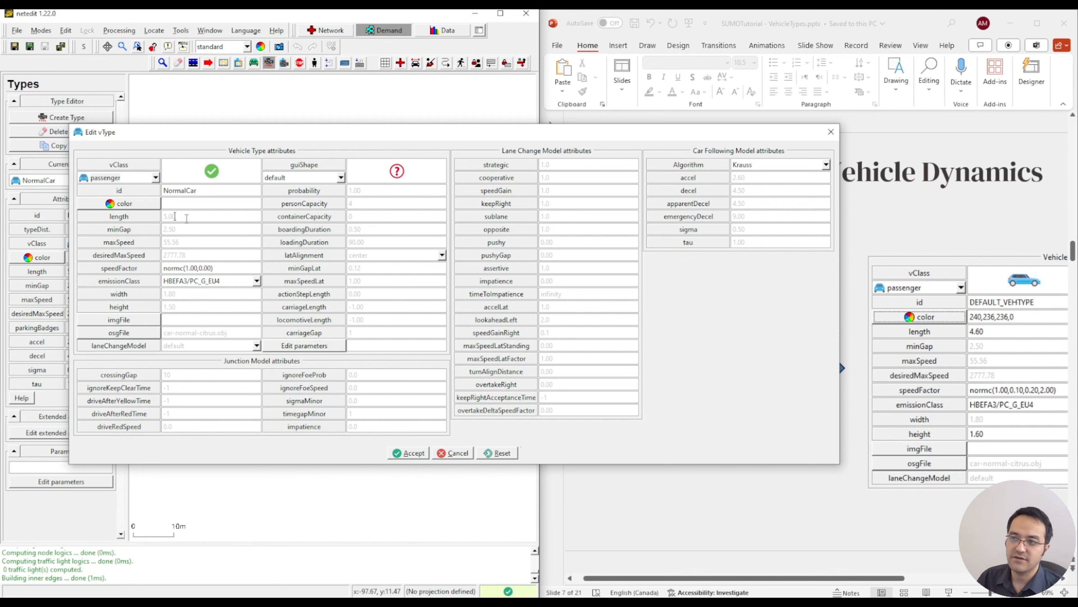
click(677, 467)
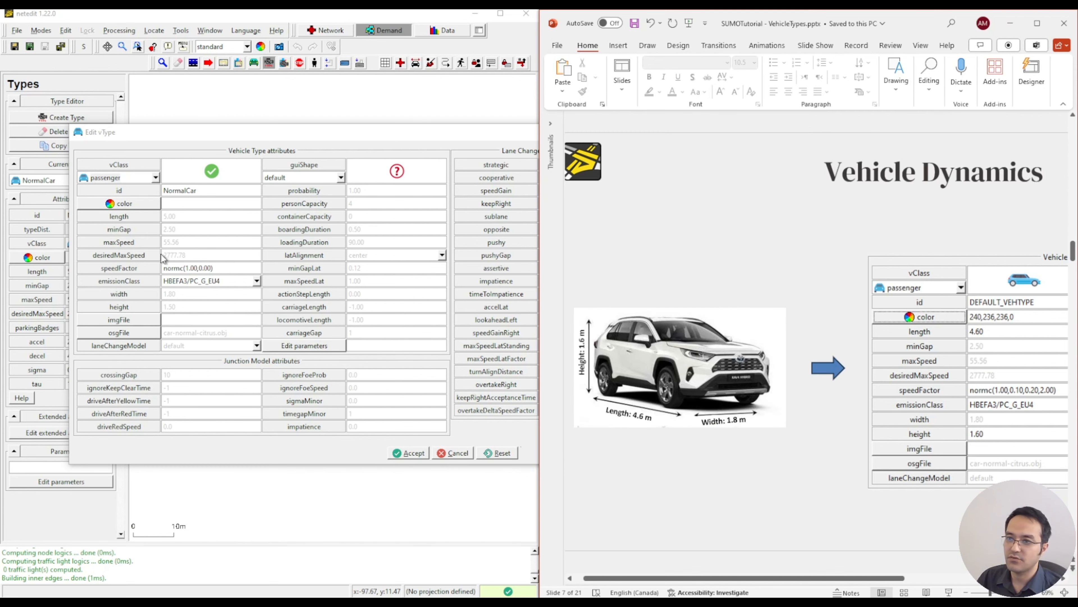
Set the NormalCar length to 4.6 to match the car on the slide and accept the extended attributes.
click(182, 216)
text(4.6)
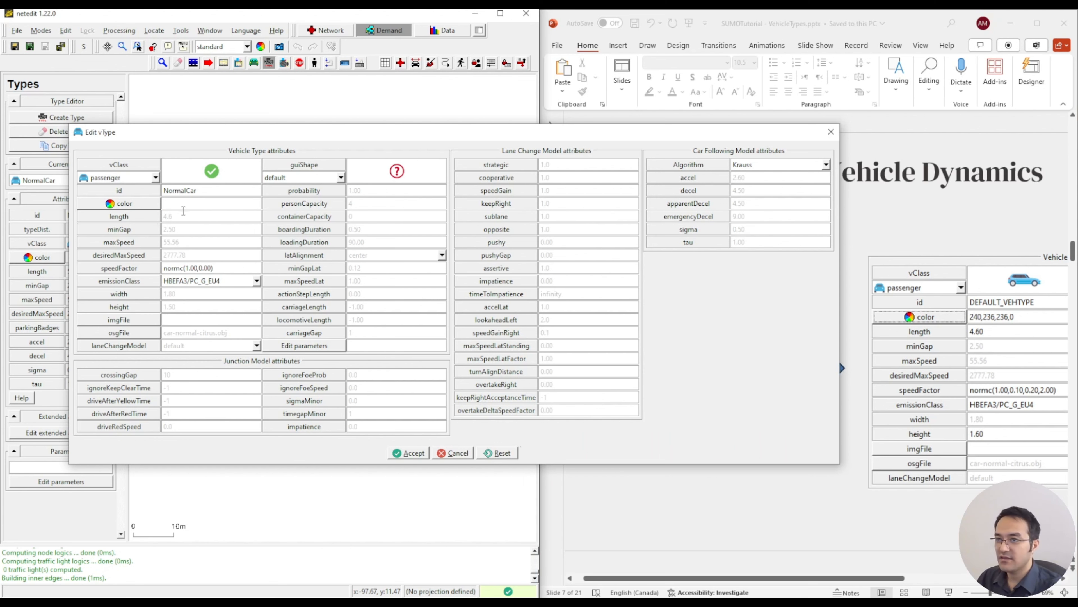
click(776, 573)
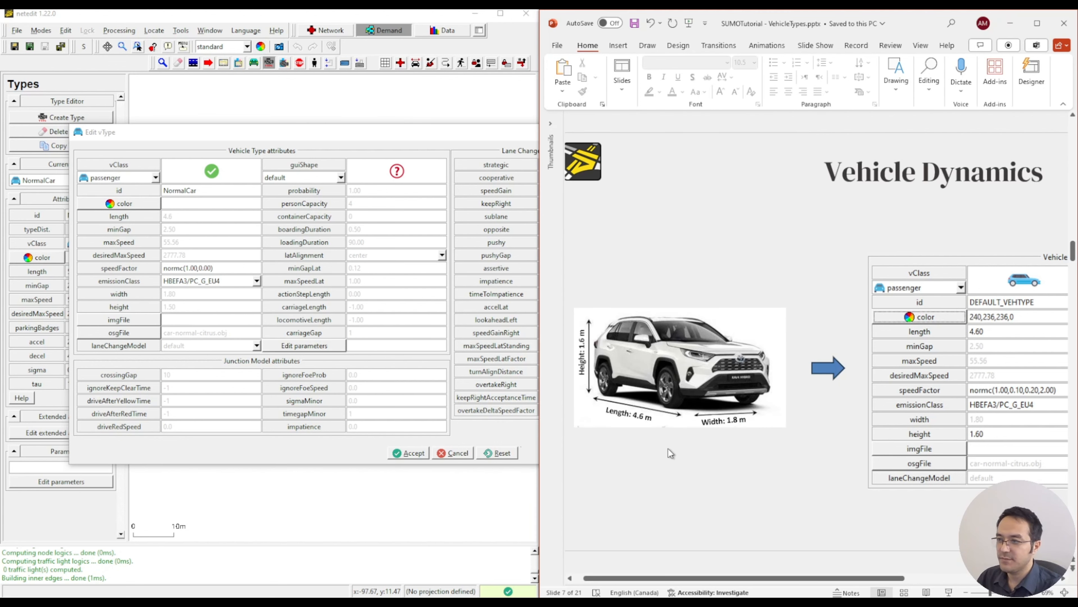
click(404, 453)
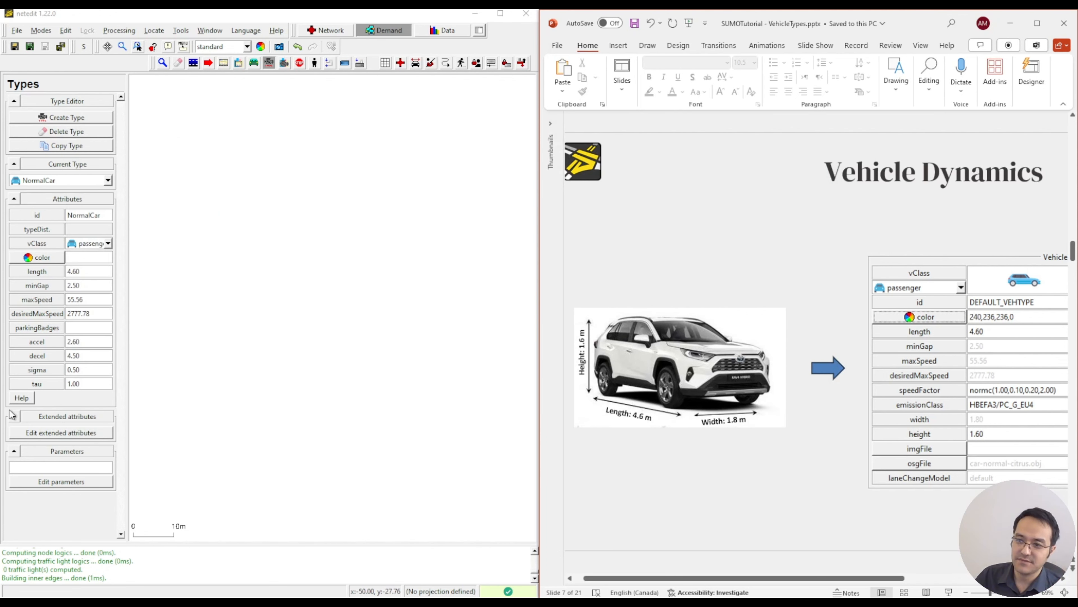
Open the vType attribute help and look through the descriptions of all parameters, including the car-following and lane-change ones.
click(19, 398)
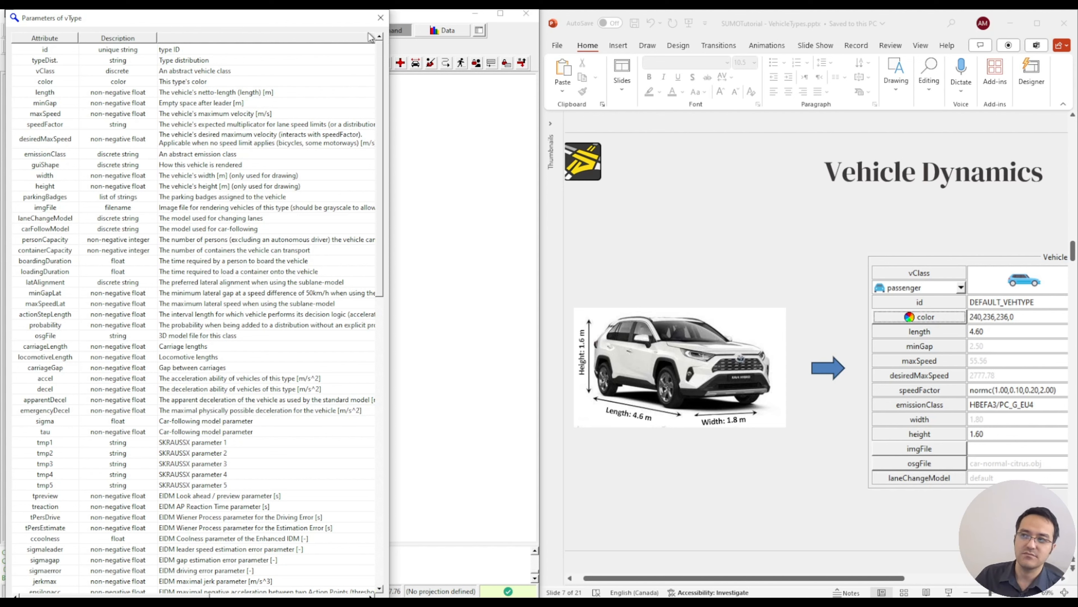
click(381, 18)
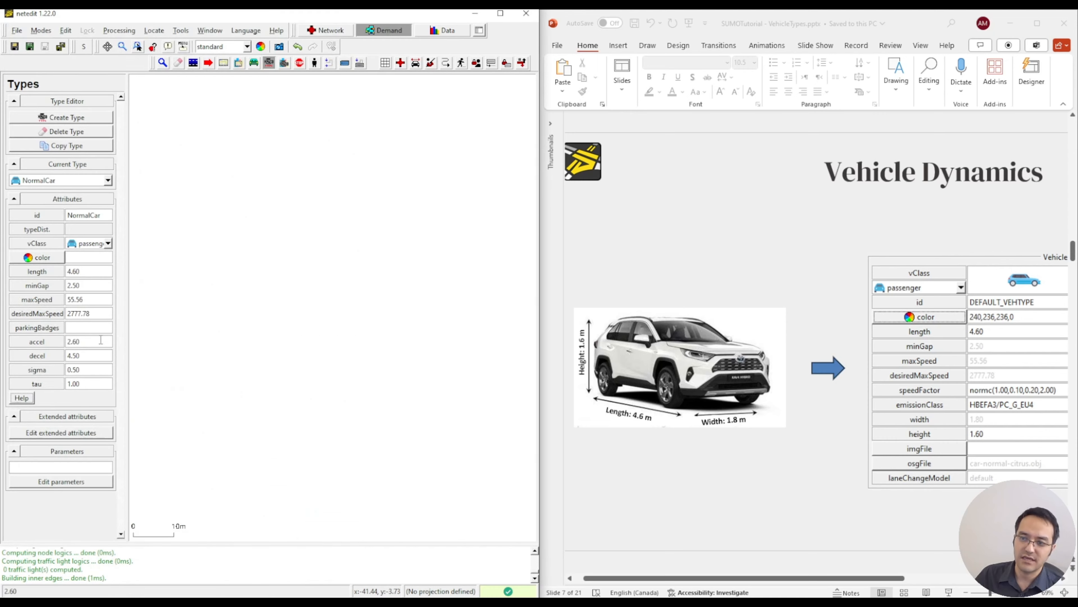
click(22, 398)
drag(184, 240, 199, 556)
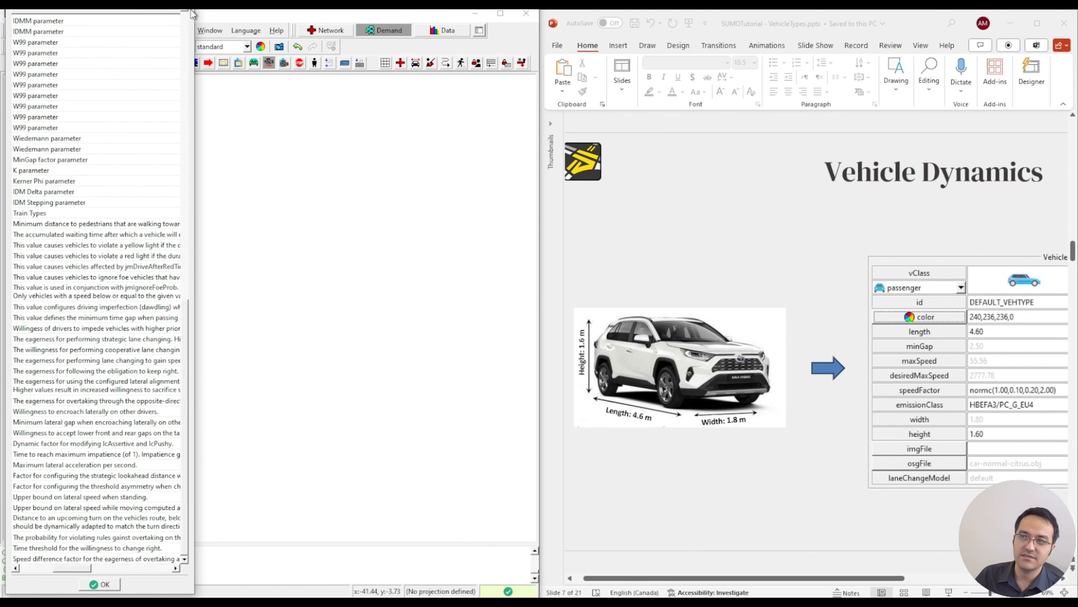
click(98, 583)
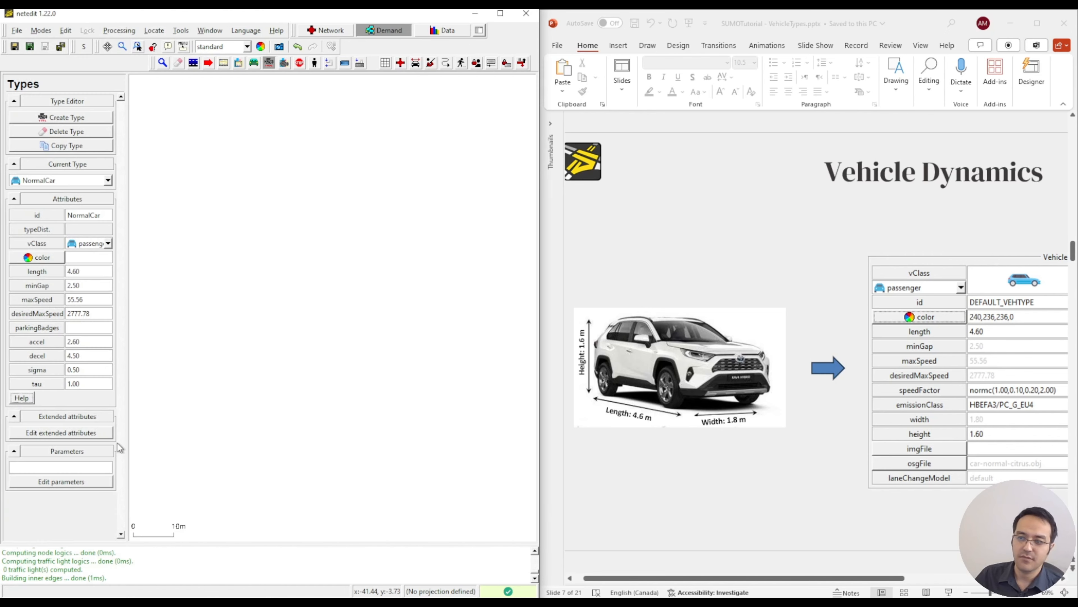
Reopen NormalCar's extended attributes and set the height to 1.60, checking the slide's car dimensions.
click(61, 433)
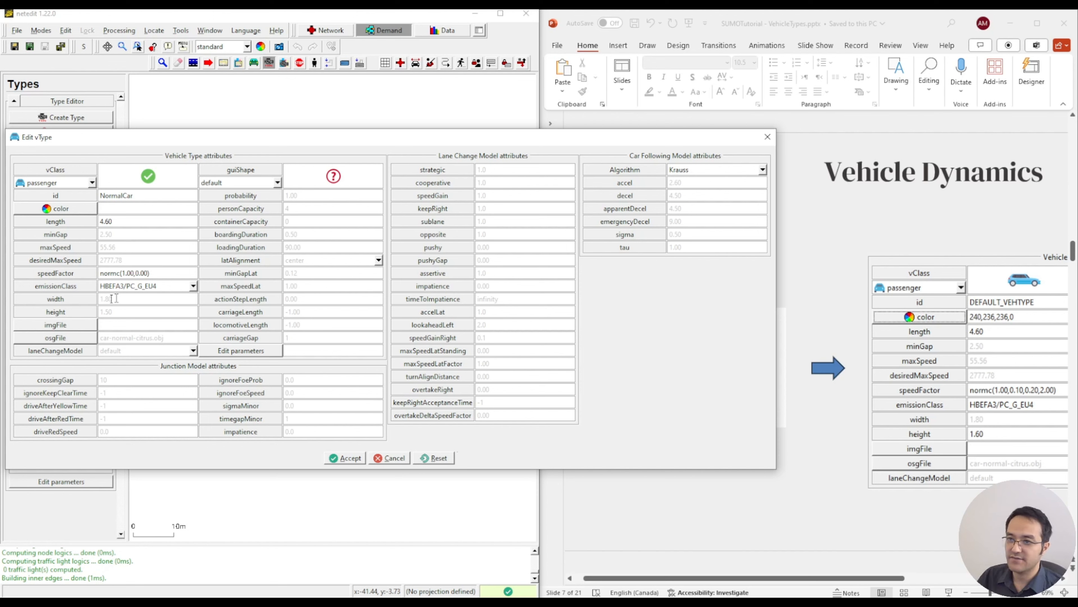
click(638, 519)
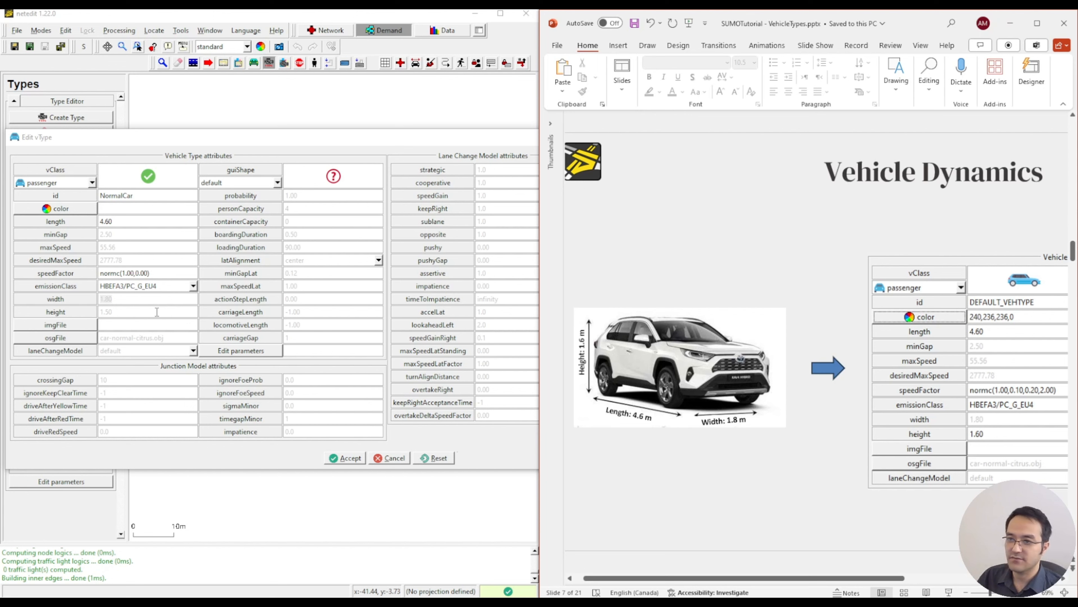
click(111, 299)
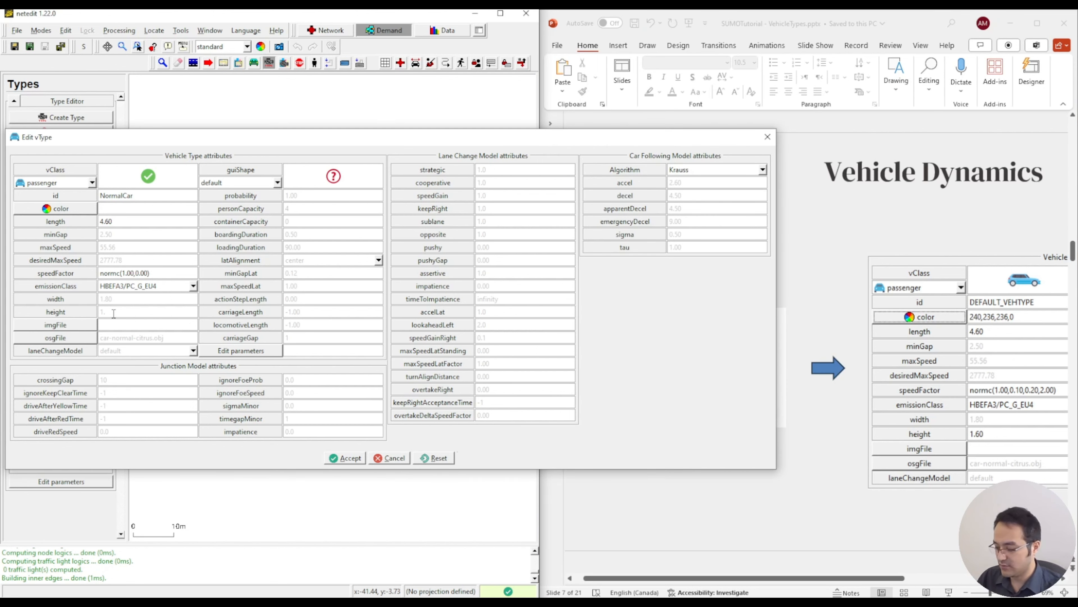
click(112, 313)
text(1.60)
click(165, 329)
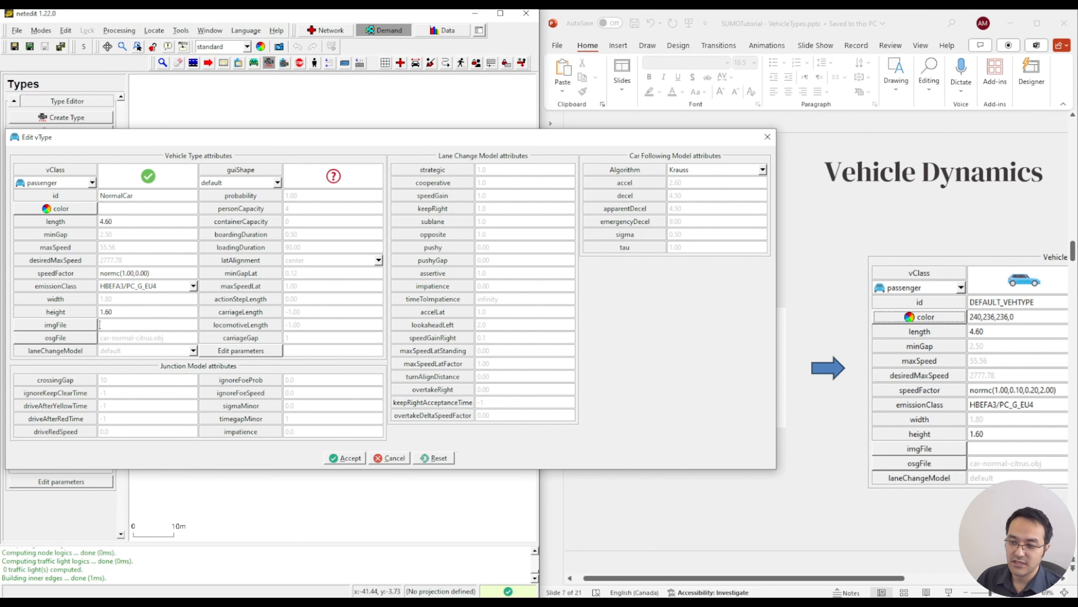
Switch to PowerPoint, maximize it and go to the Vehicle Dynamics Parameter slide, revisiting the Car Following Model Flow Chart.
drag(917, 24, 677, 25)
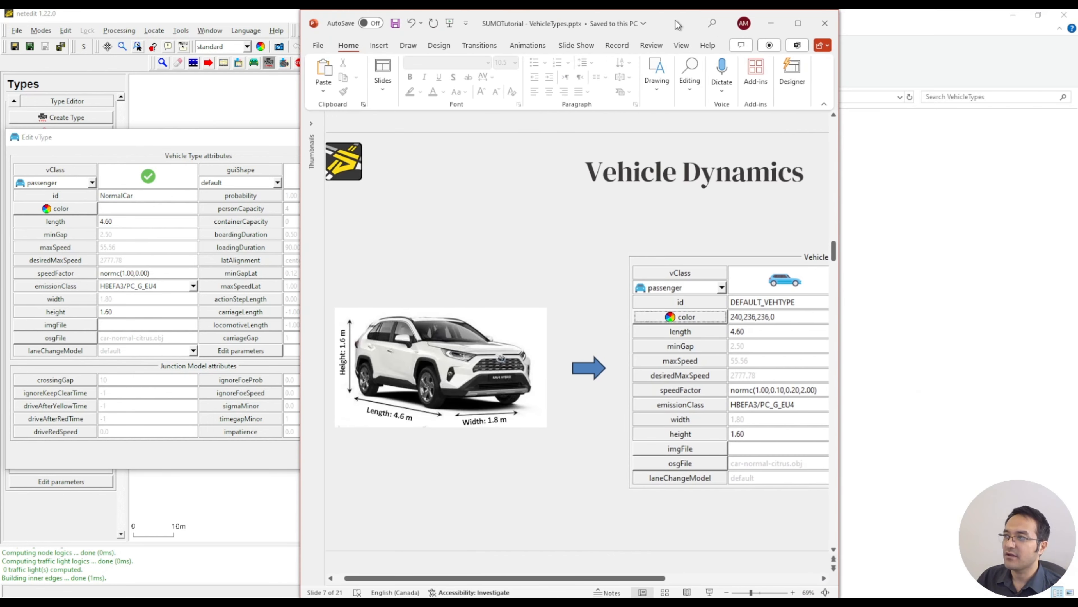
double_click(678, 24)
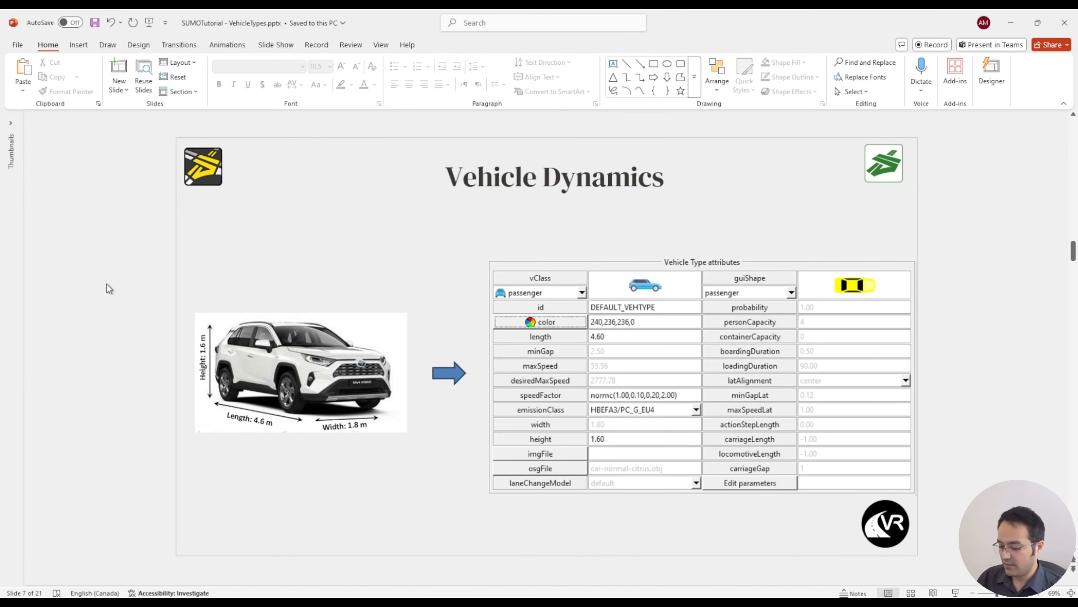
scroll(106, 285, up, 1)
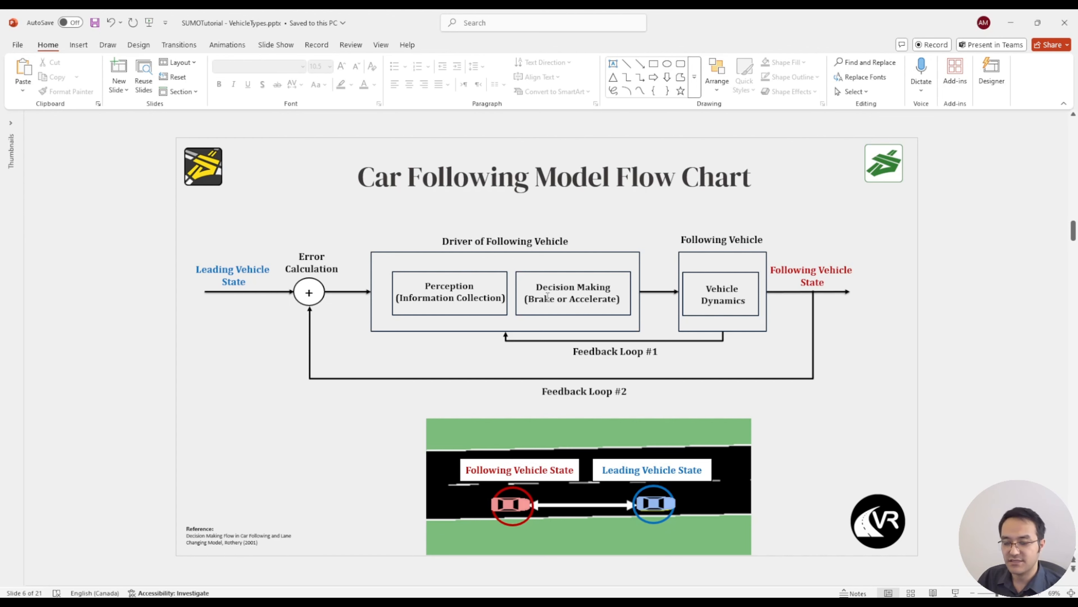
scroll(246, 400, down, 1)
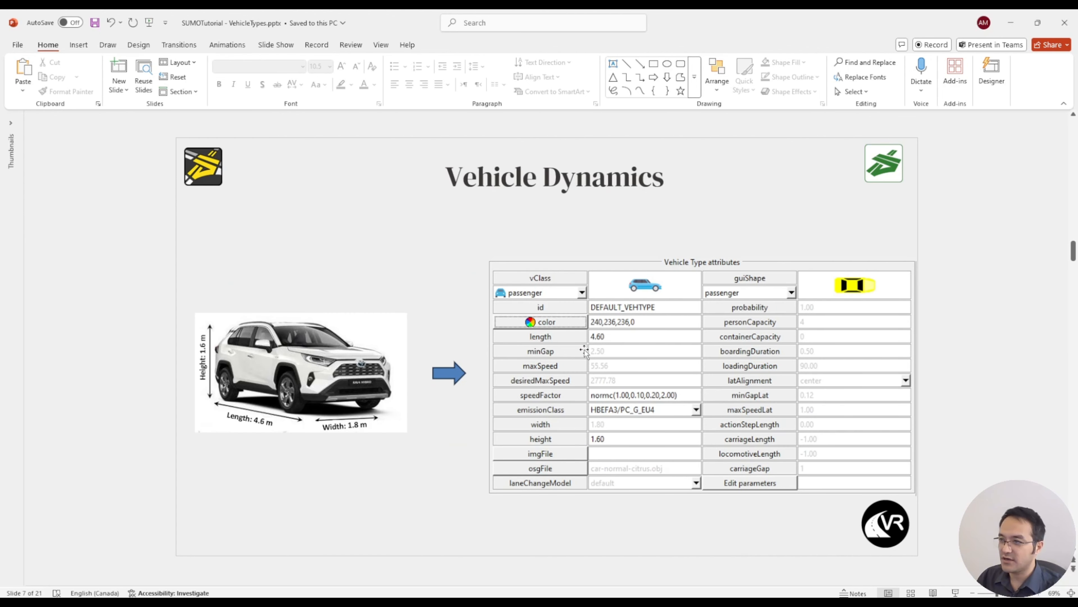
scroll(549, 344, down, 1)
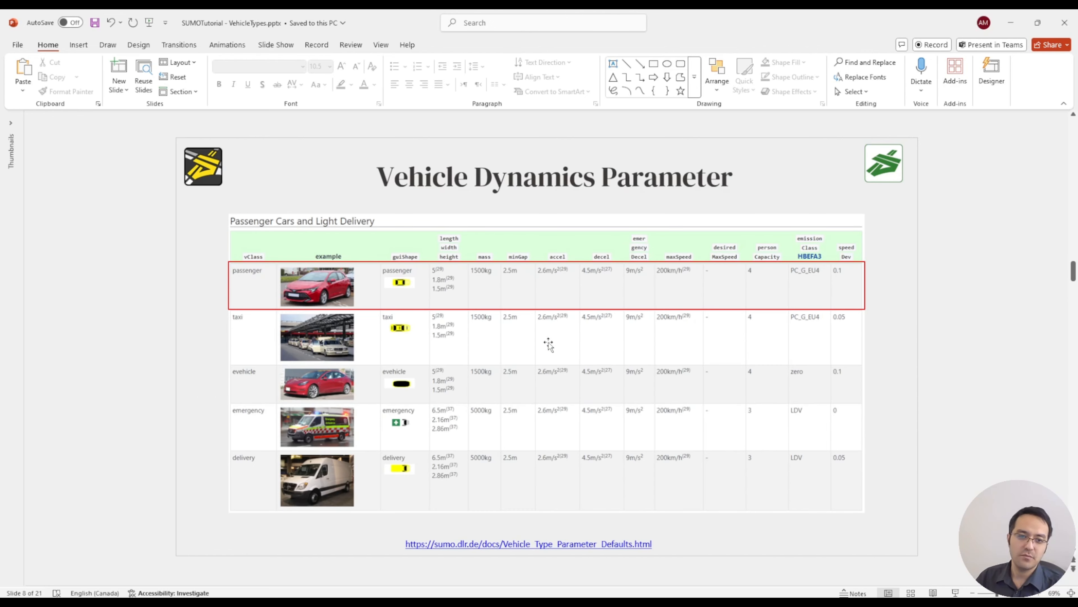
Copy the documentation link from the slide, open it in Chrome and find the Passenger Cars and Light Delivery defaults table.
triple_click(491, 548)
key(ctrl+c)
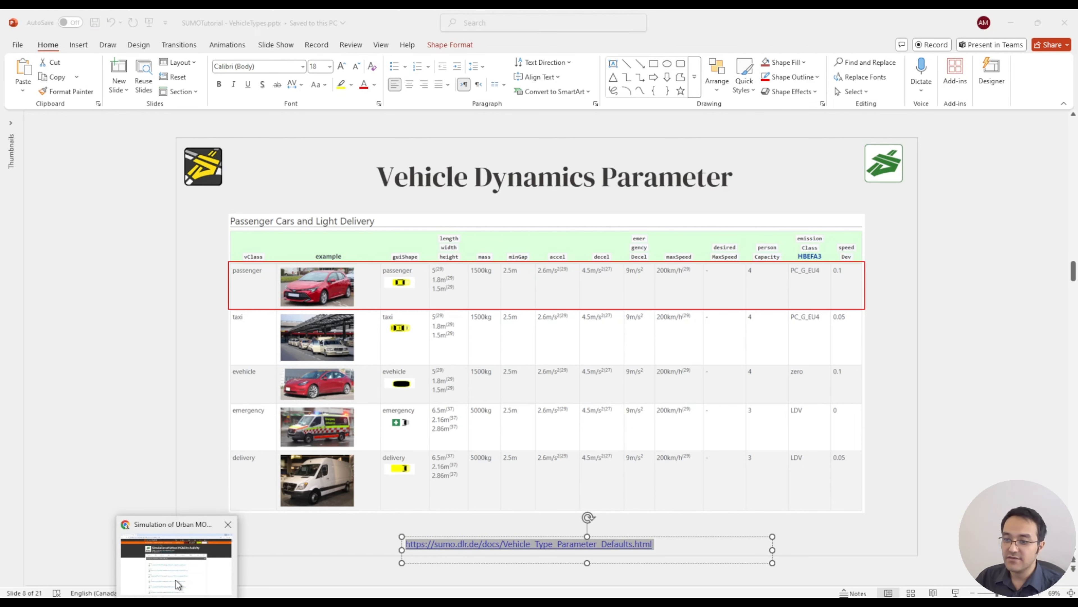
click(176, 583)
click(297, 44)
key(ctrl+v)
key(Return)
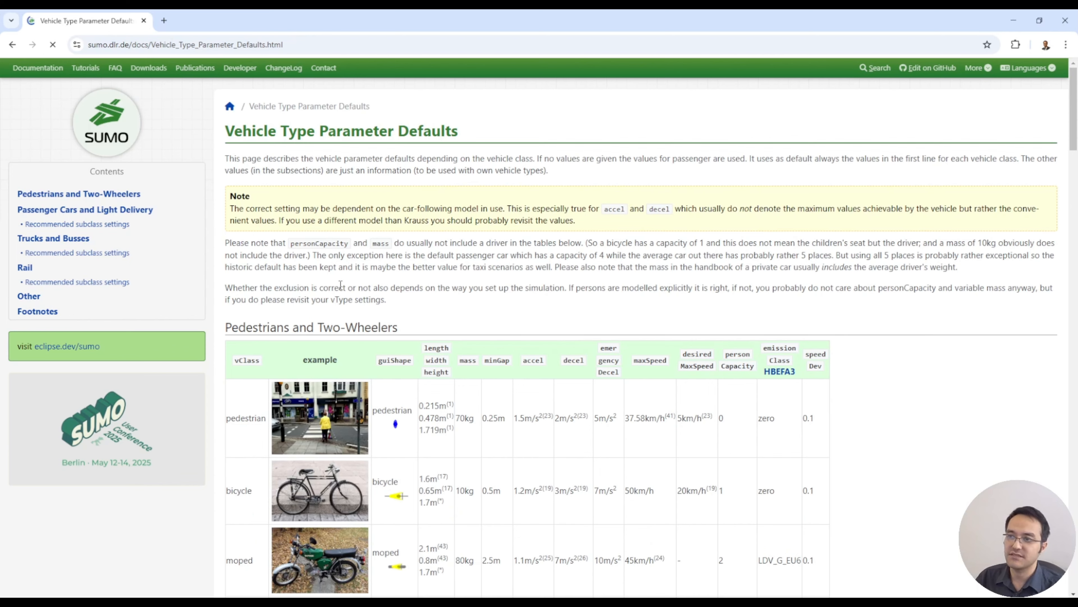
scroll(340, 284, down, 15)
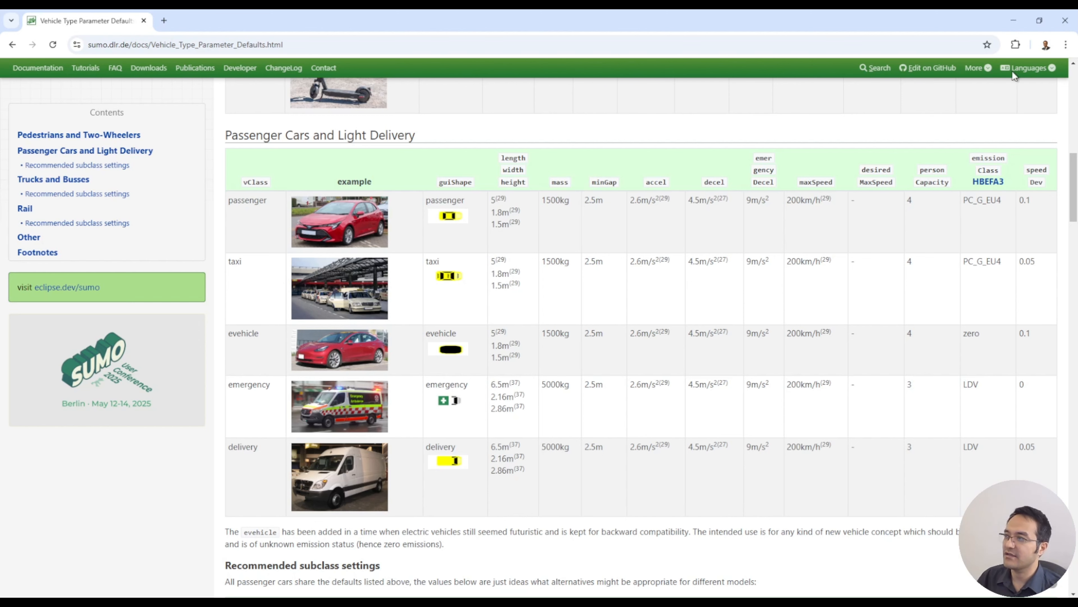
Leave the browser and compare the passenger defaults on the PowerPoint slide with NormalCar's extended attributes in netedit.
click(1013, 20)
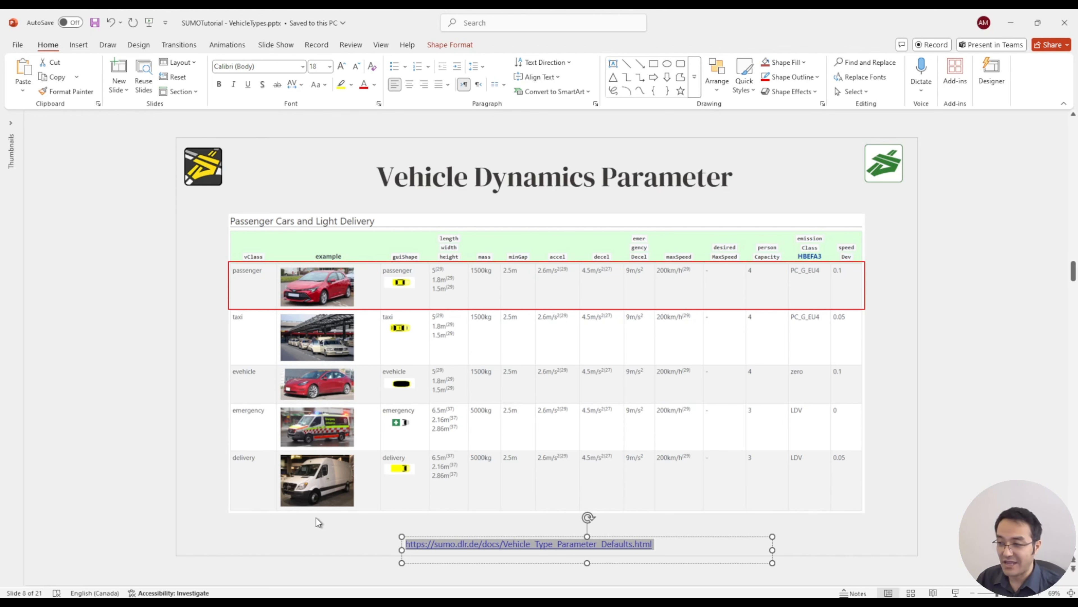
click(324, 602)
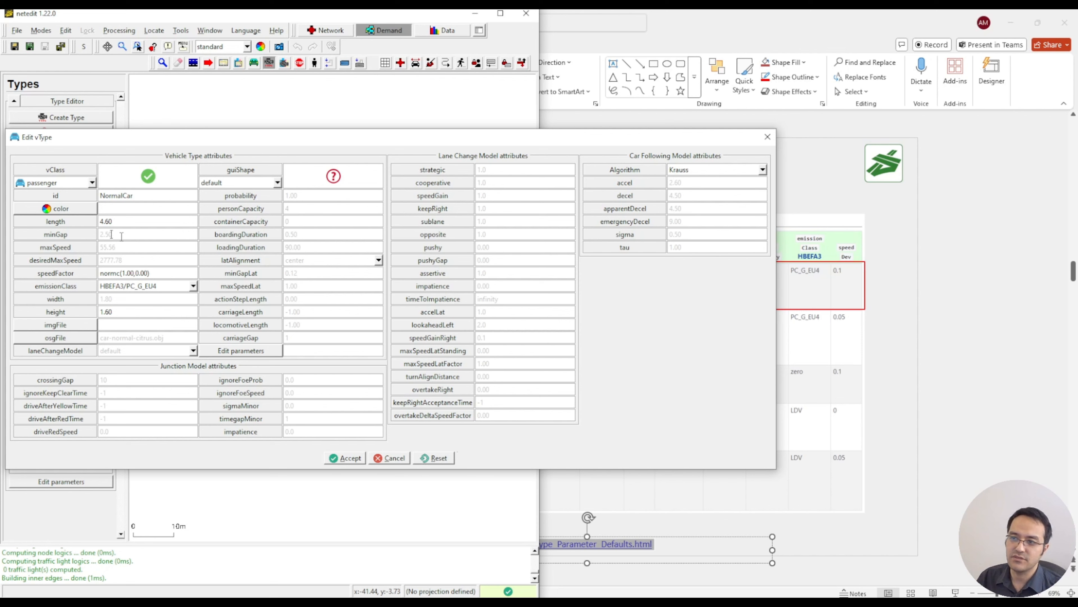
click(773, 495)
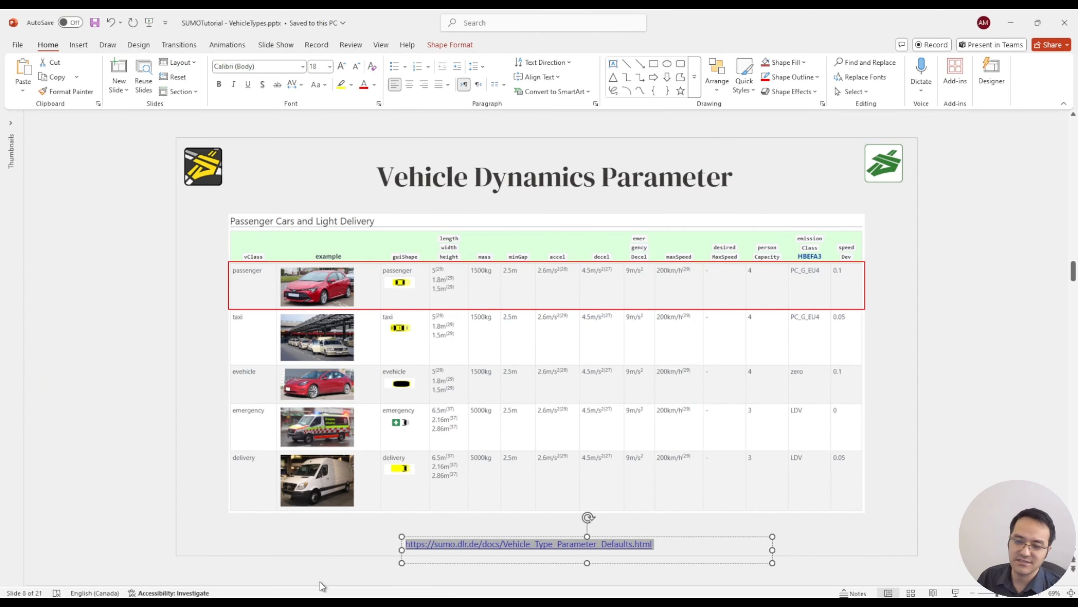
click(315, 603)
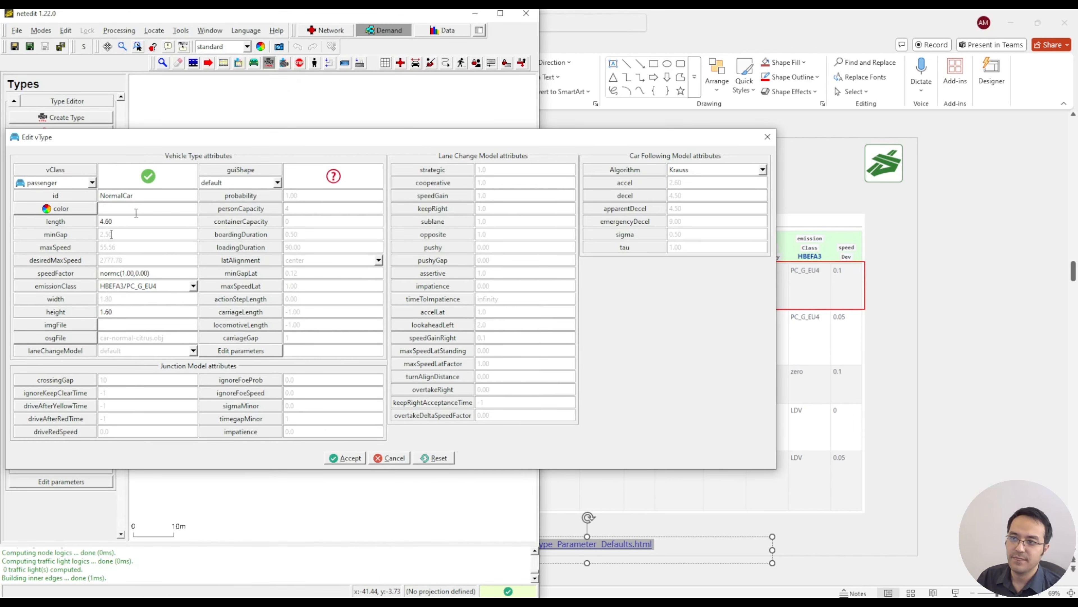
Change the vehicle type's id from NormalCar to Rav4 in the extended attributes.
double_click(140, 196)
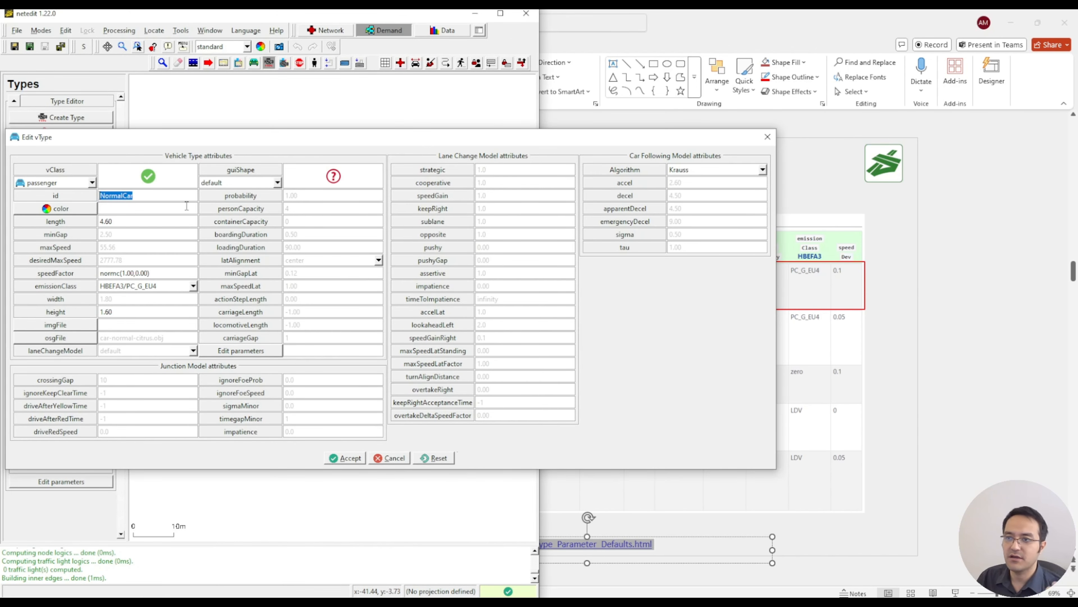
drag(150, 135, 205, 140)
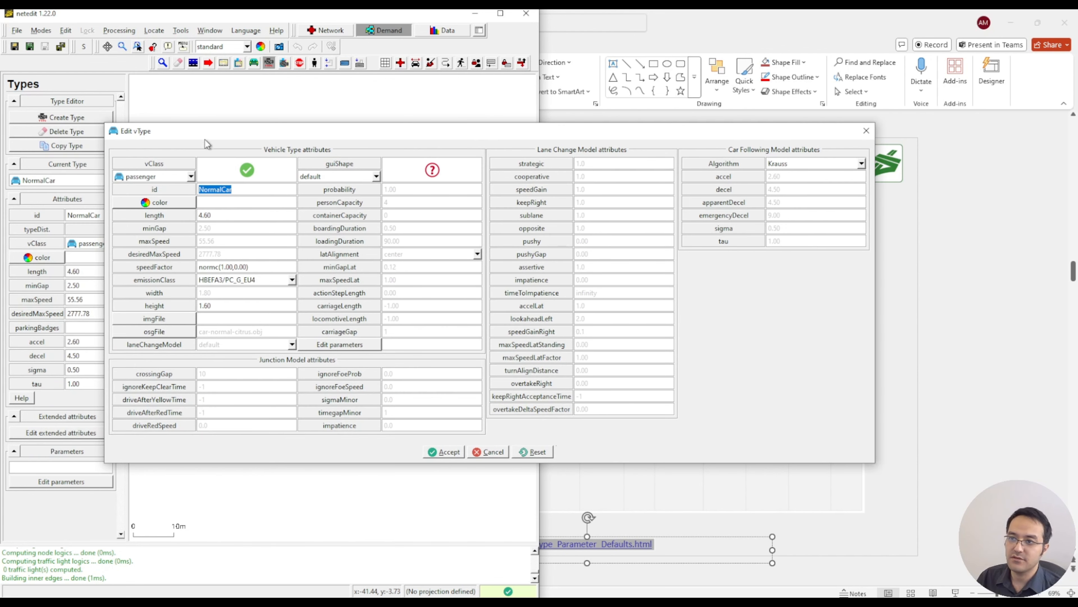
text(Rav)
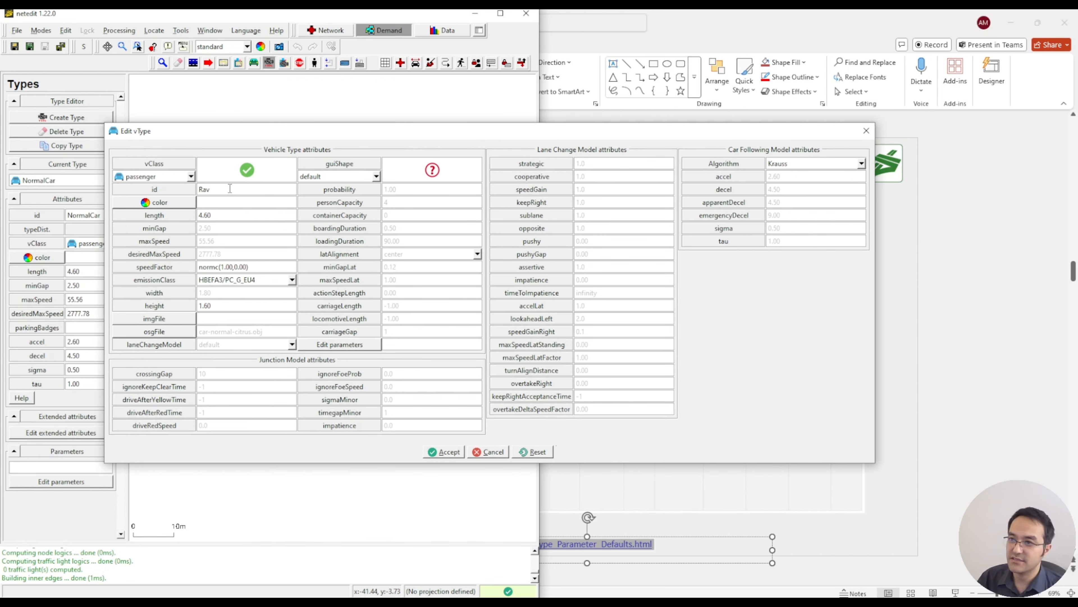
text(4)
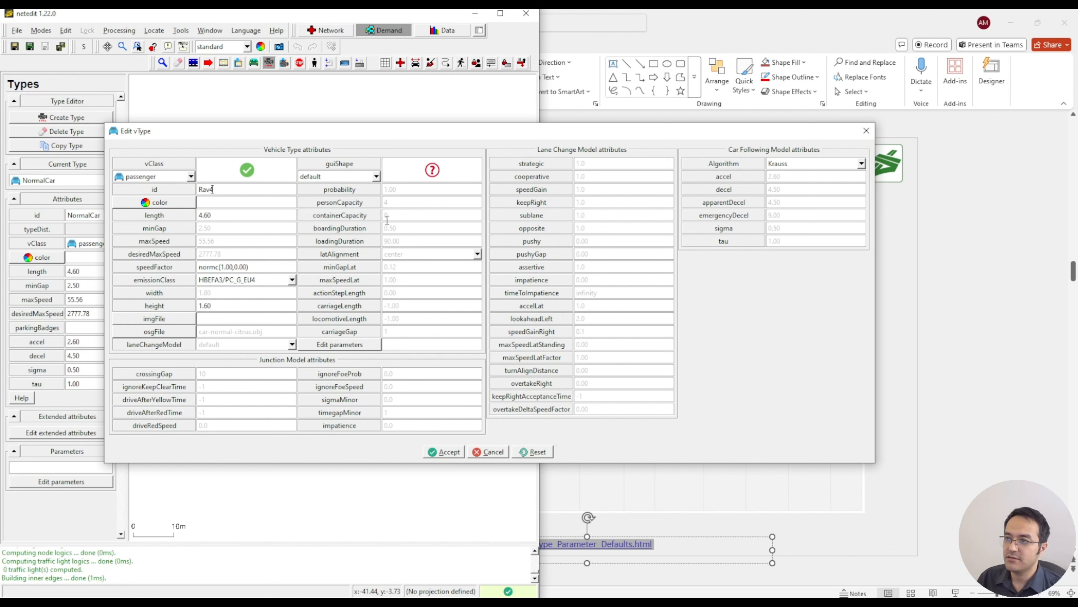
Preview the passenger/sedan and passenger/van shapes for Rav4 and settle on passenger as its guiShape.
click(376, 176)
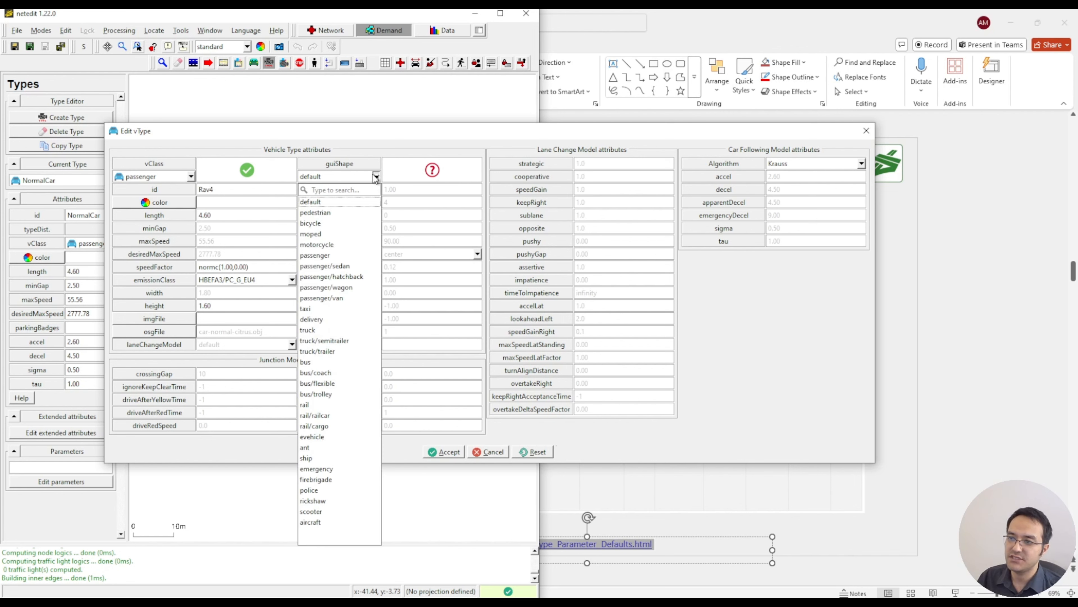
click(353, 267)
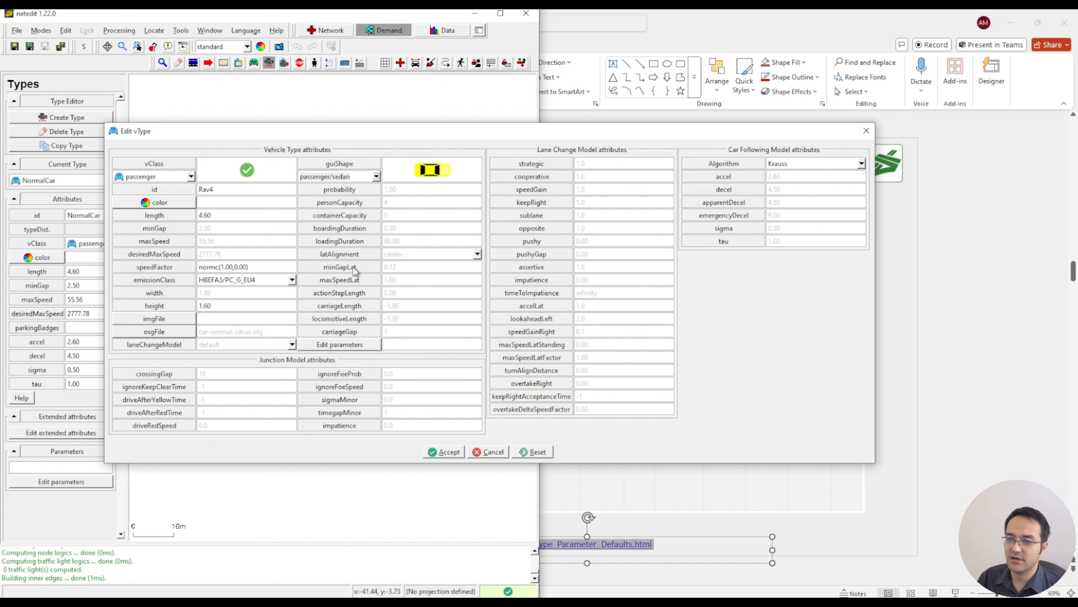
click(378, 175)
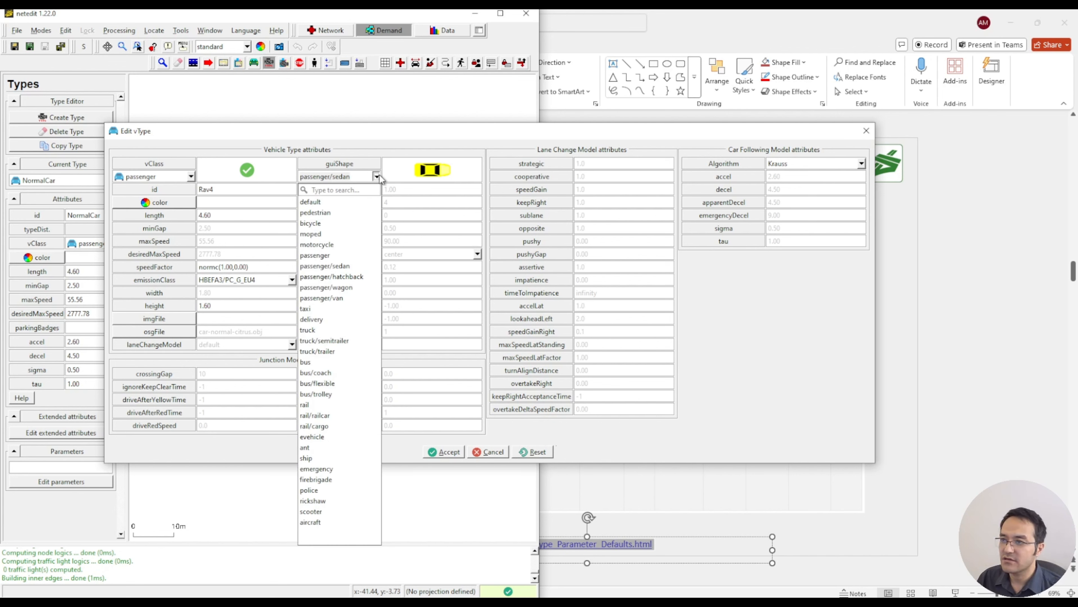
click(331, 256)
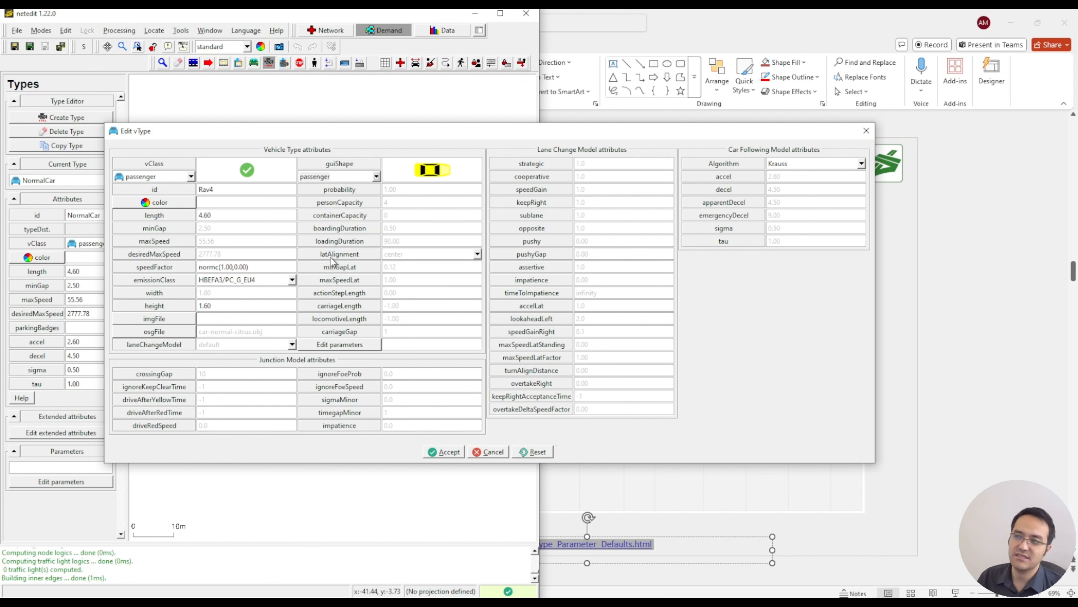
click(377, 175)
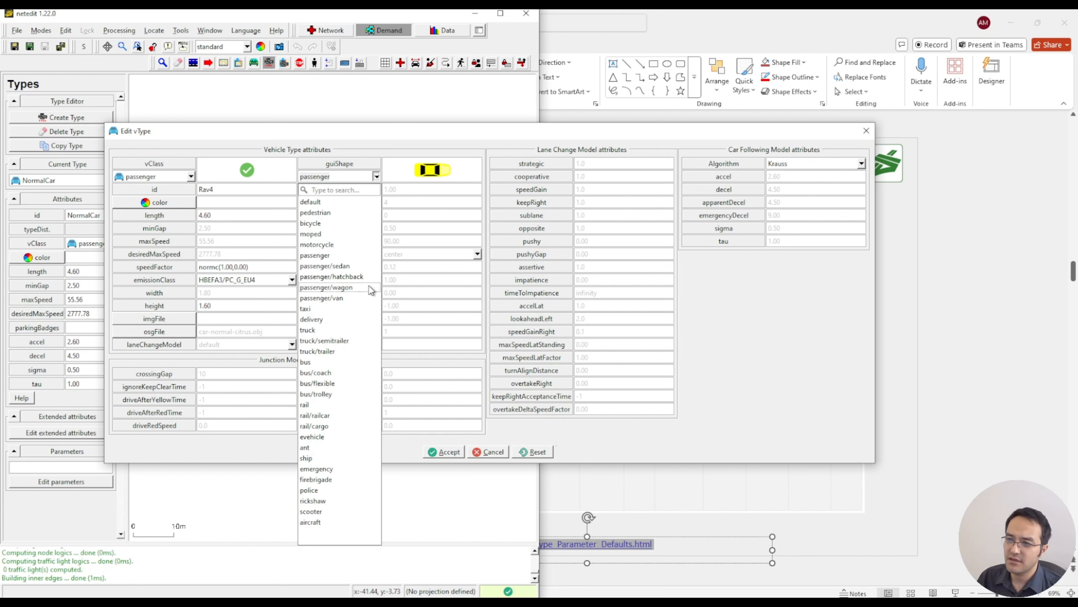
click(362, 299)
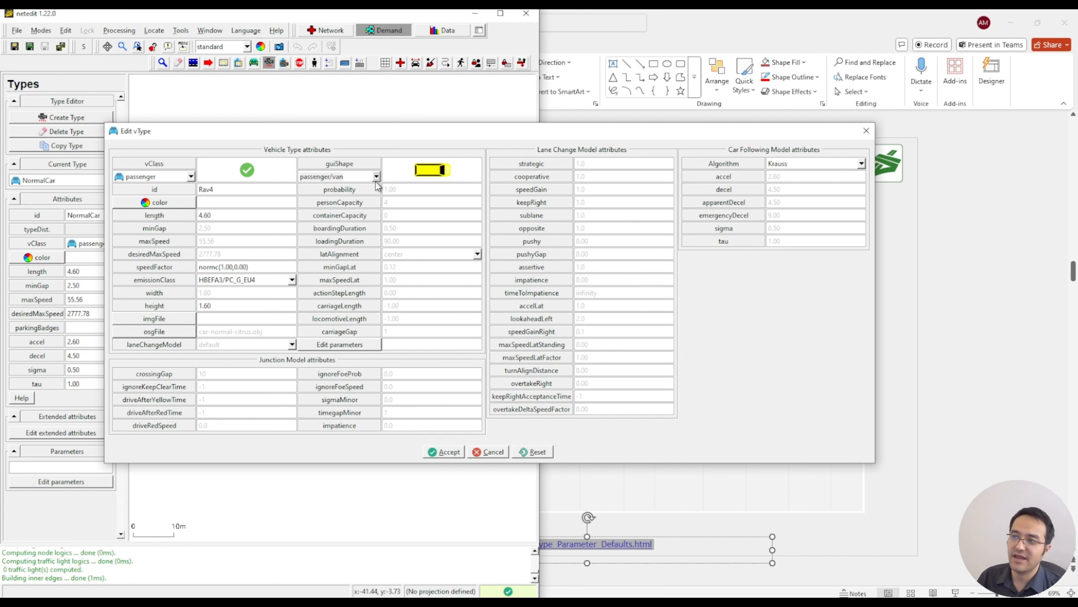
click(376, 178)
click(345, 258)
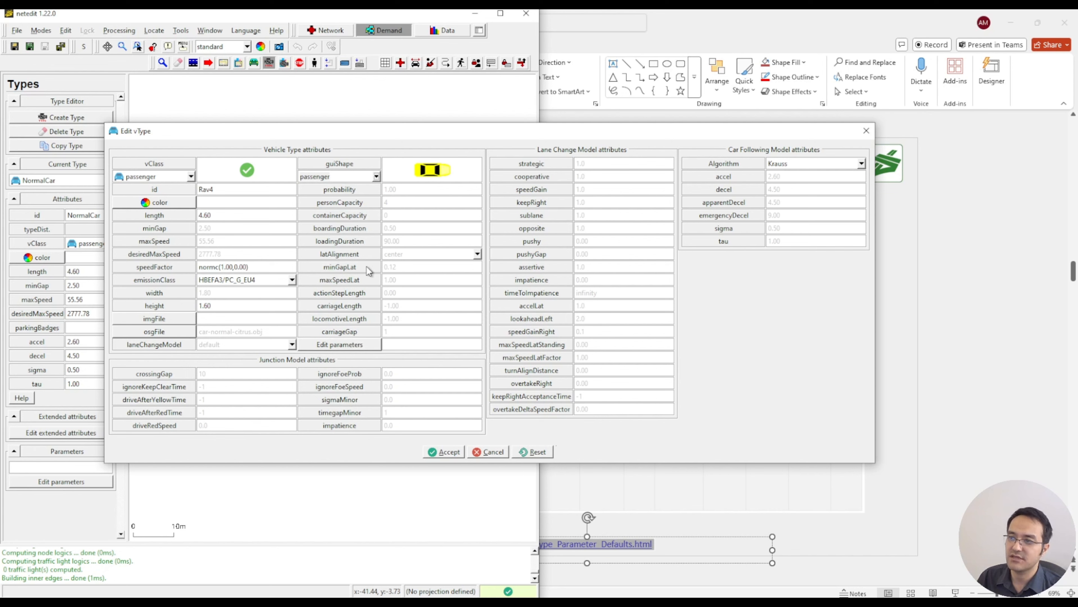
Switch to the PowerPoint presentation and go to the Perception and Decision Making Parameters slide, reviewing the vehicle dynamics slides on the way.
key(alt+Tab)
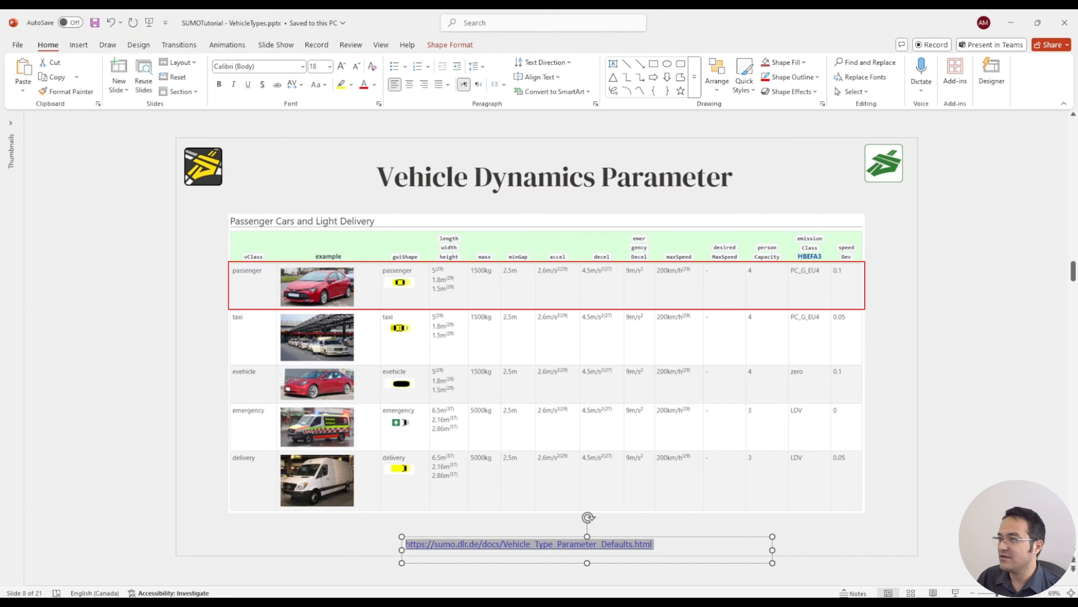
key(alt+Tab)
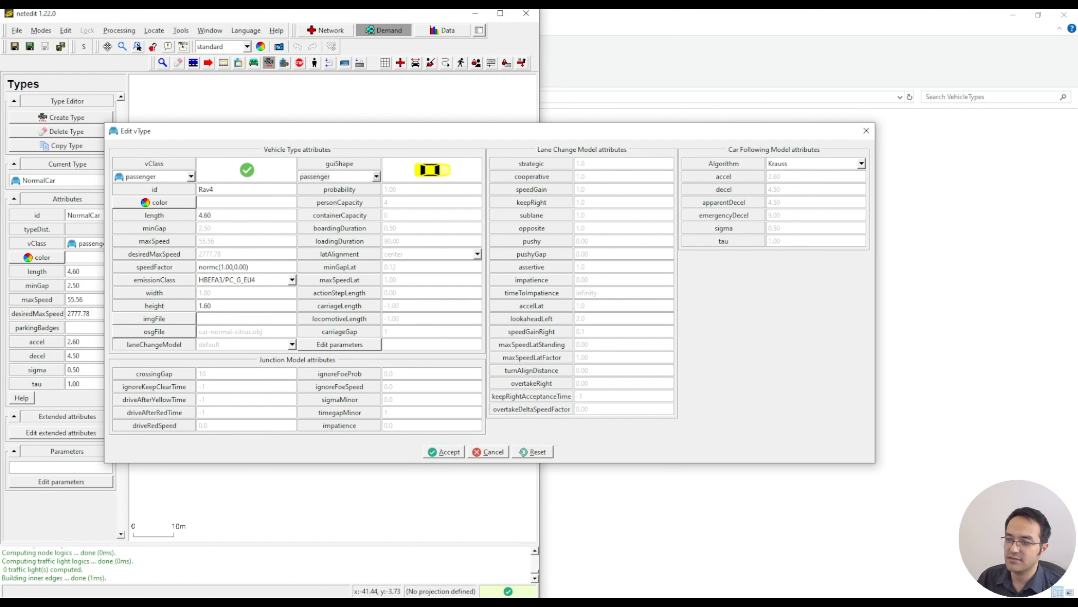
key(alt+Tab)
click(925, 337)
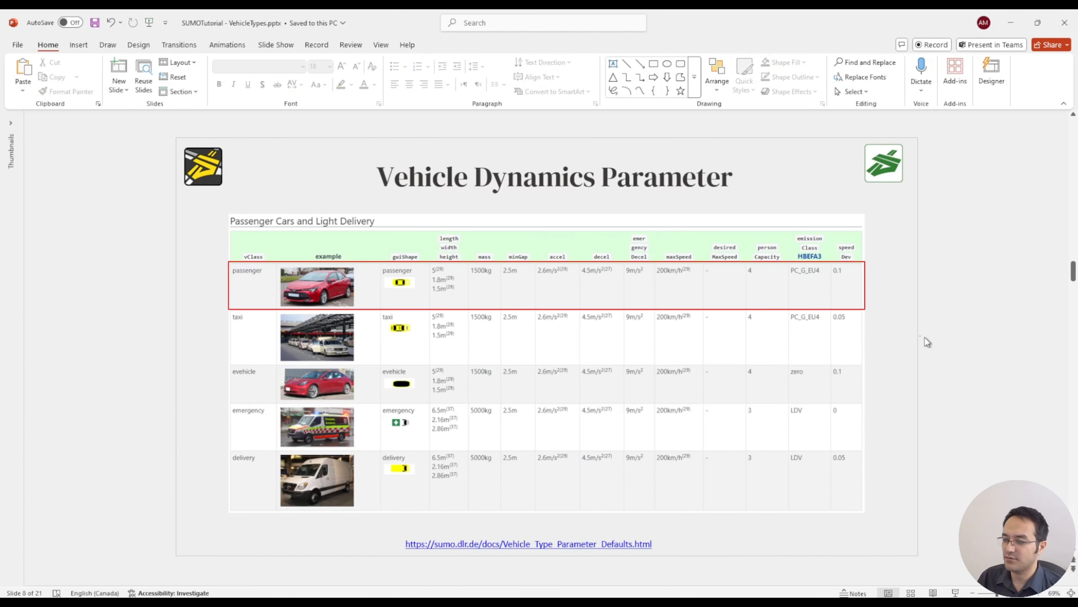
scroll(925, 337, down, 1)
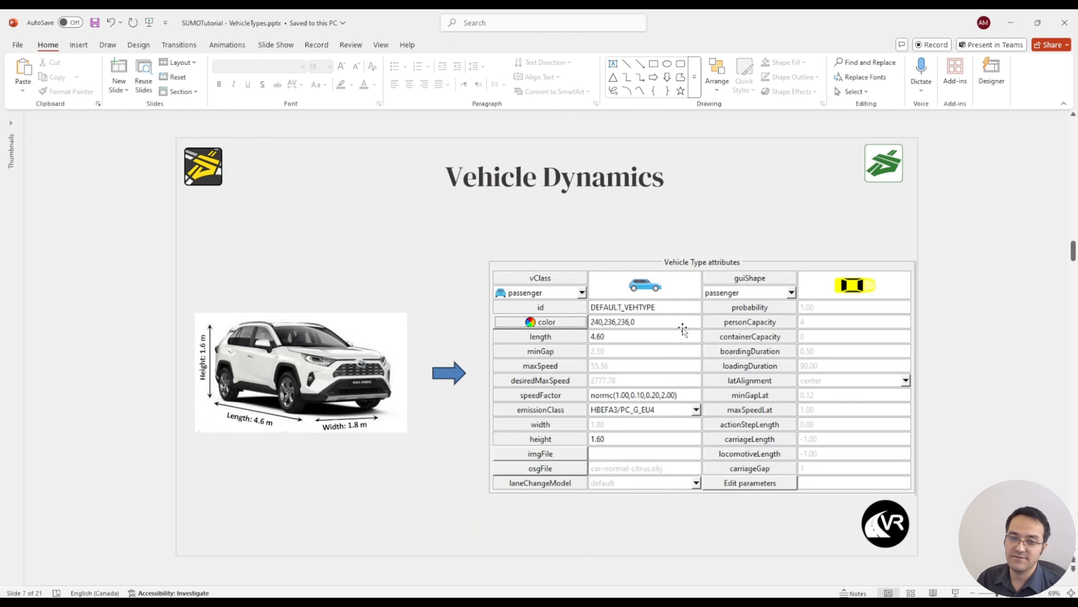
scroll(683, 329, down, 1)
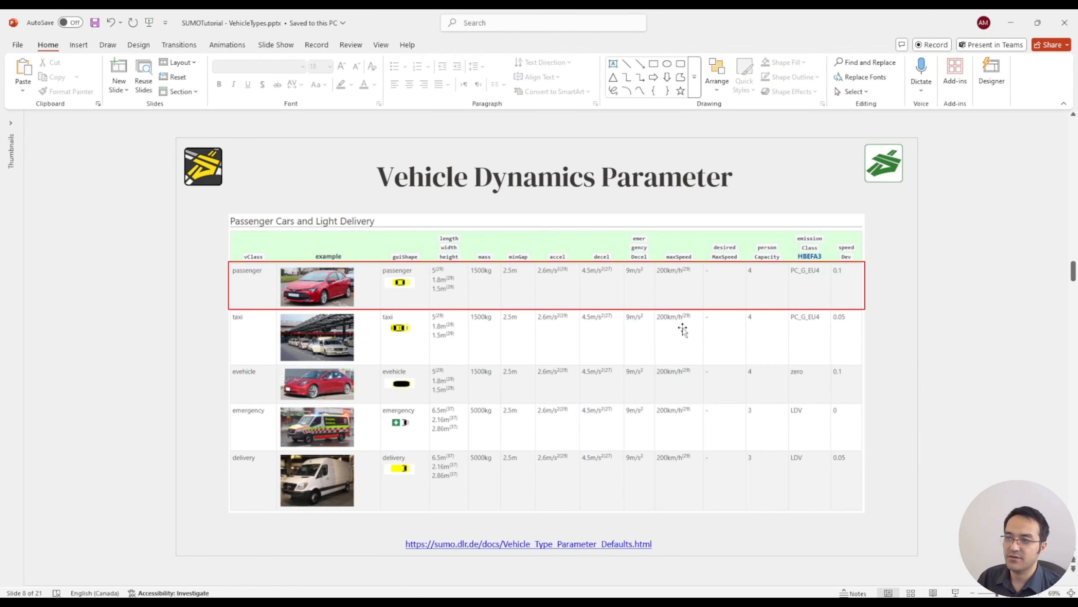
scroll(683, 329, down, 1)
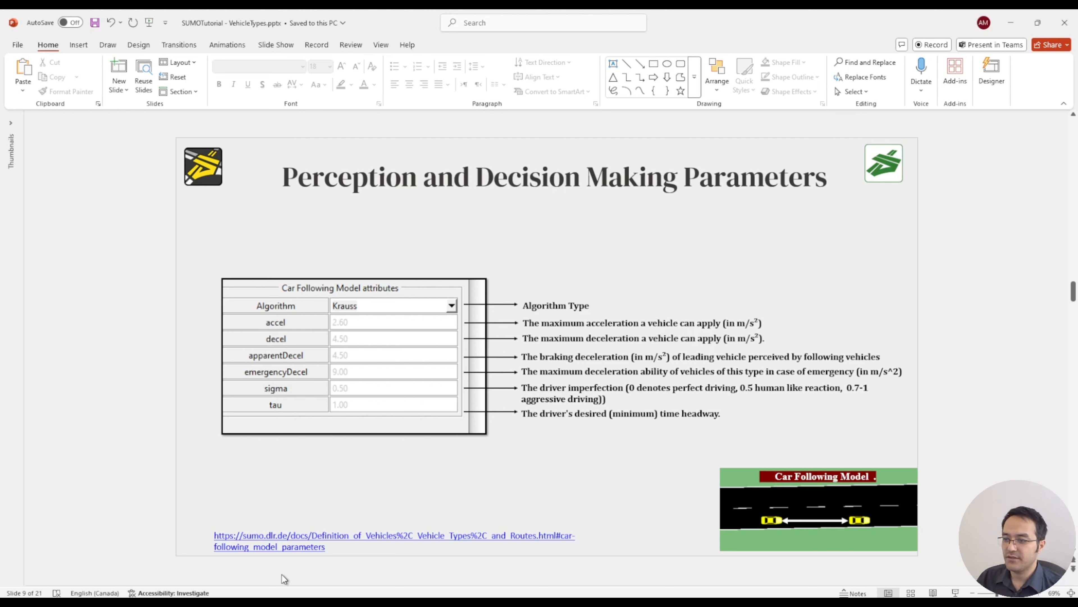
Copy the car-following model link from the slide, open it in a new Chrome tab and examine the Car-Following Model Parameters section.
drag(326, 547, 214, 536)
key(ctrl+c)
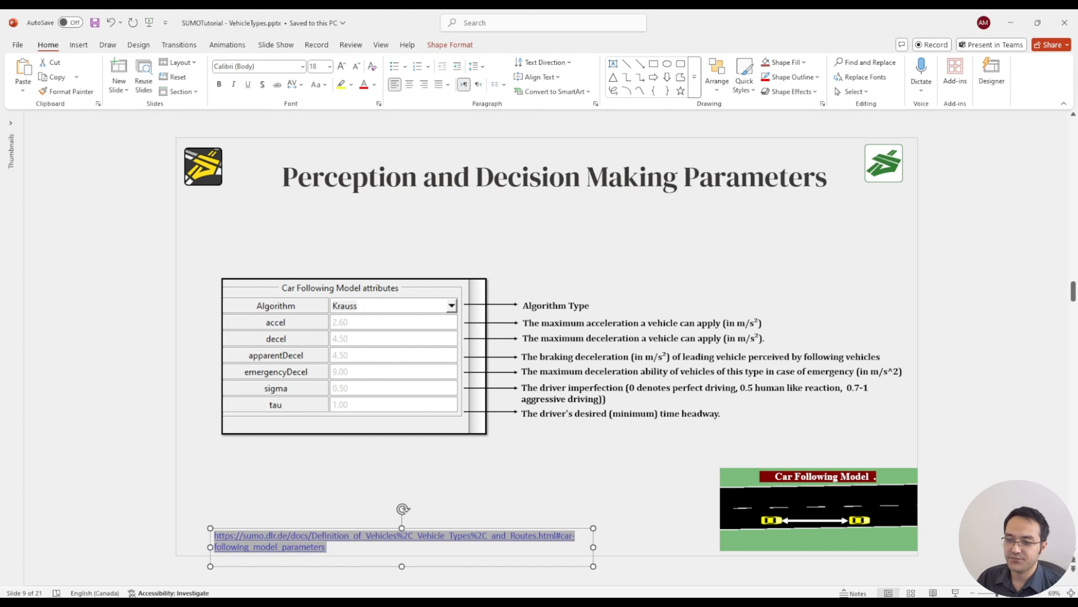
ctrl+click(216, 536)
click(164, 21)
key(ctrl+v)
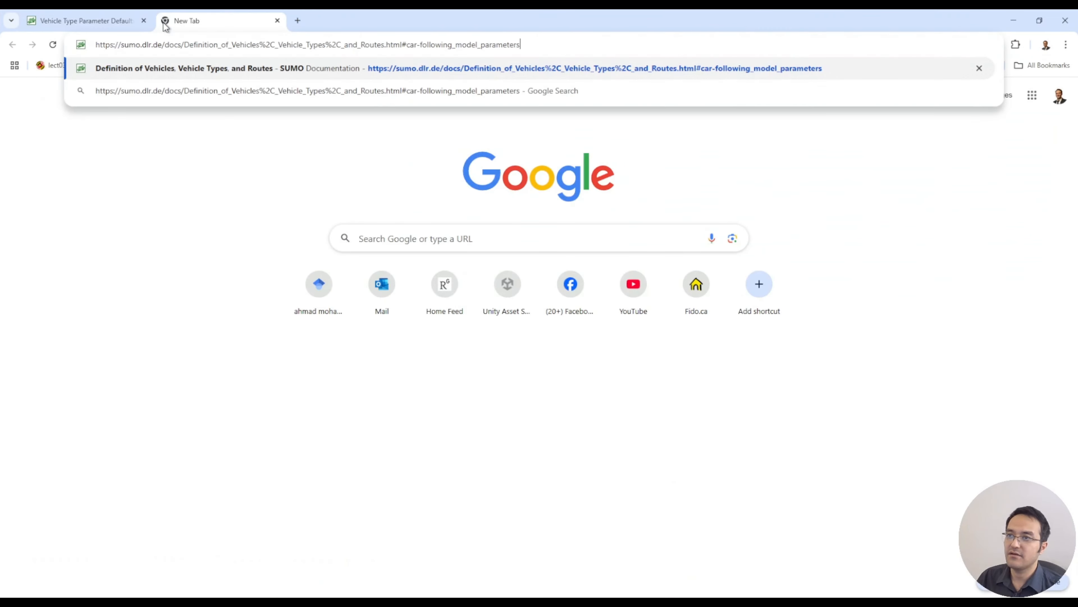
key(Return)
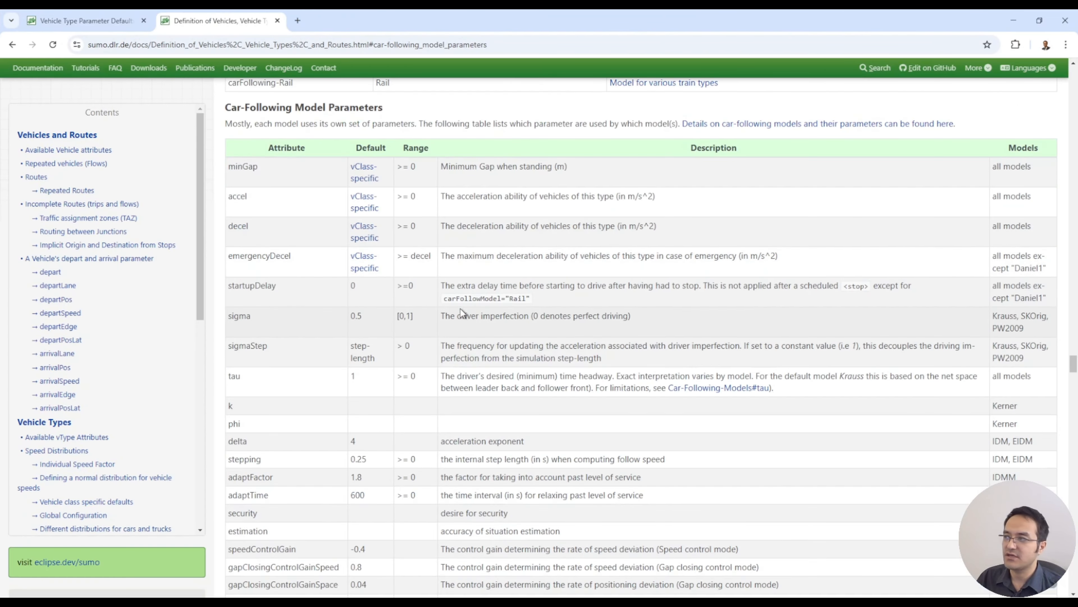
scroll(462, 311, up, 8)
scroll(1075, 356, down, 5)
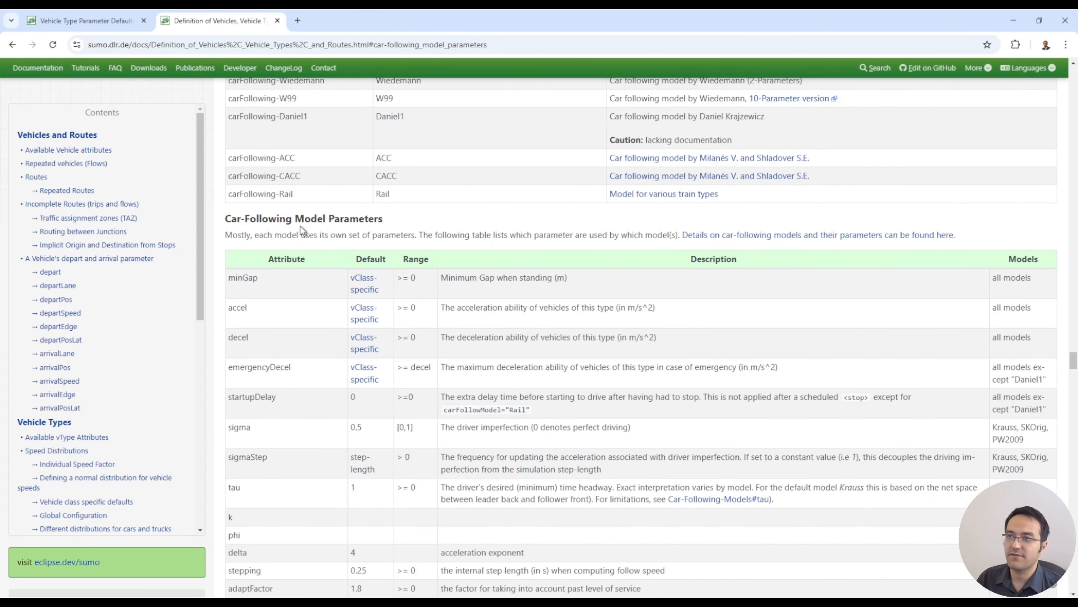
key(alt+Tab)
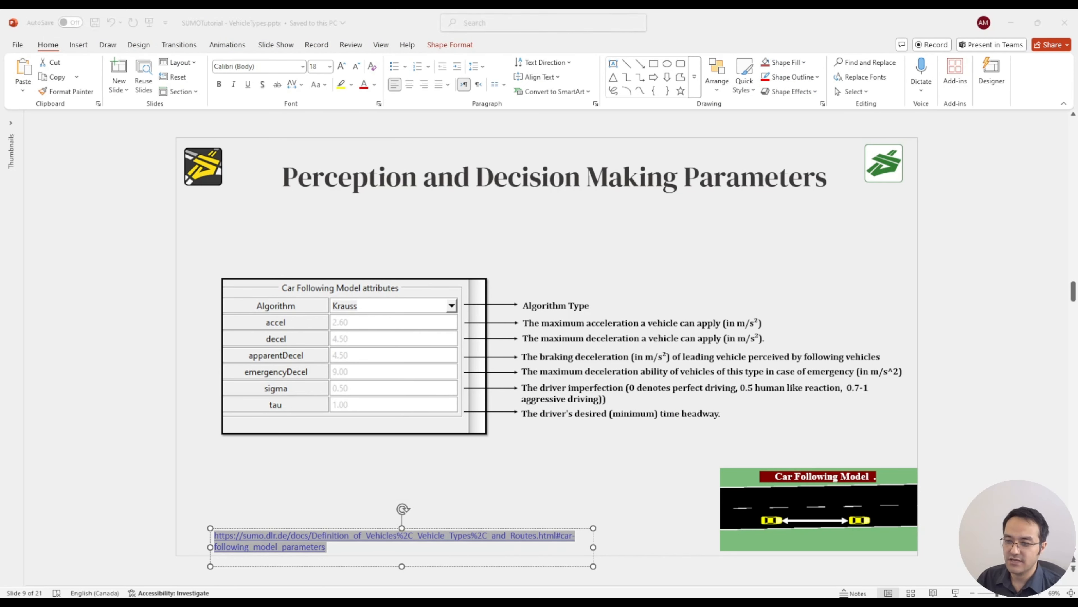
key(alt+Tab)
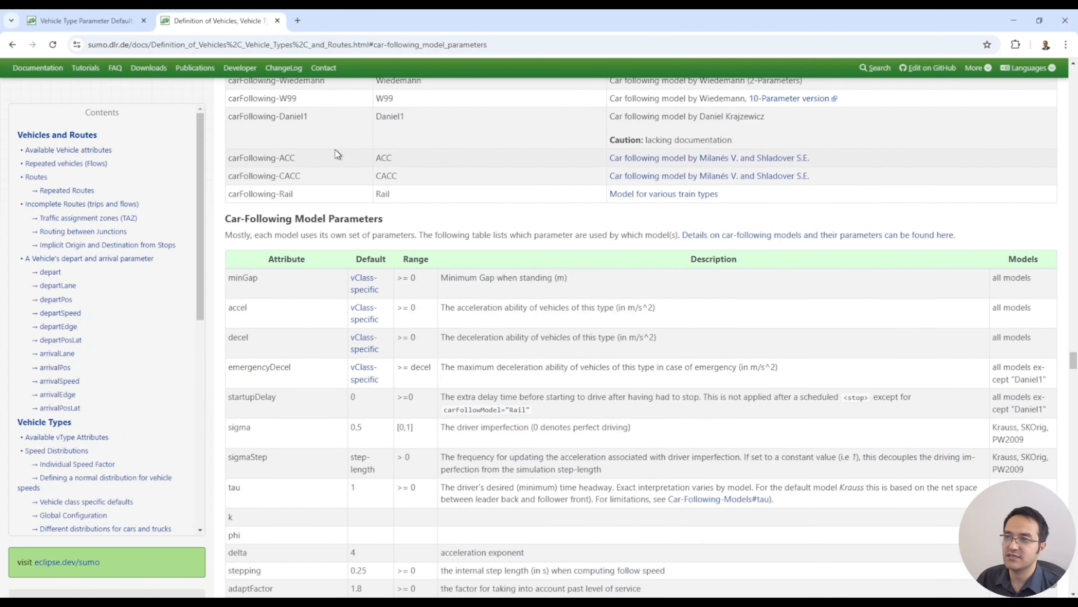
Search Google in a new tab for "car following model in sumo" and open the Car-Following-Models page of the SUMO Documentation.
click(297, 21)
text(car followi)
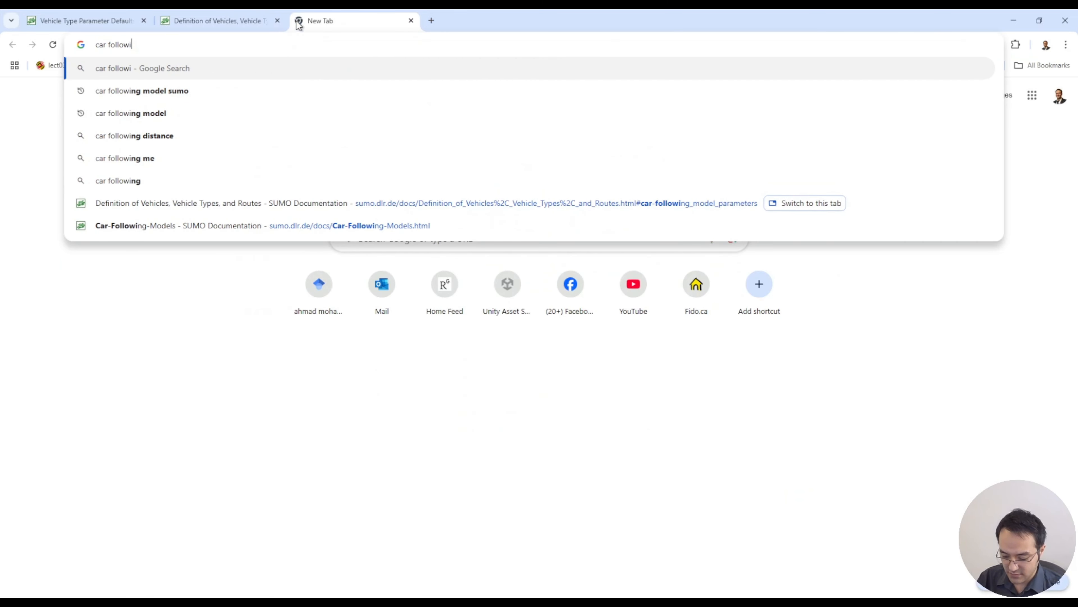
text(ng model in su)
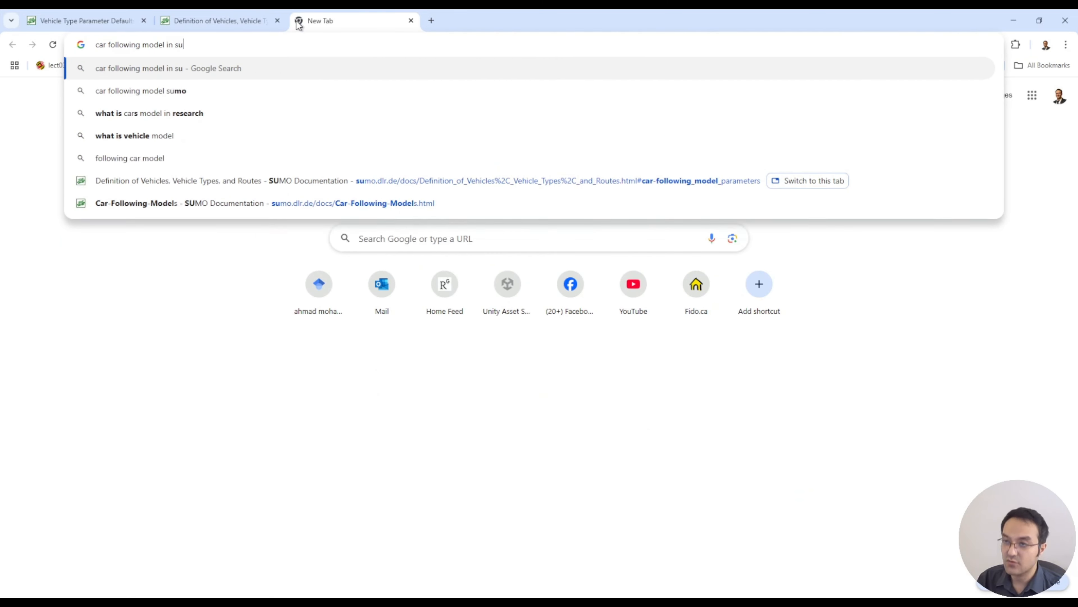
text(mo)
key(Return)
click(248, 174)
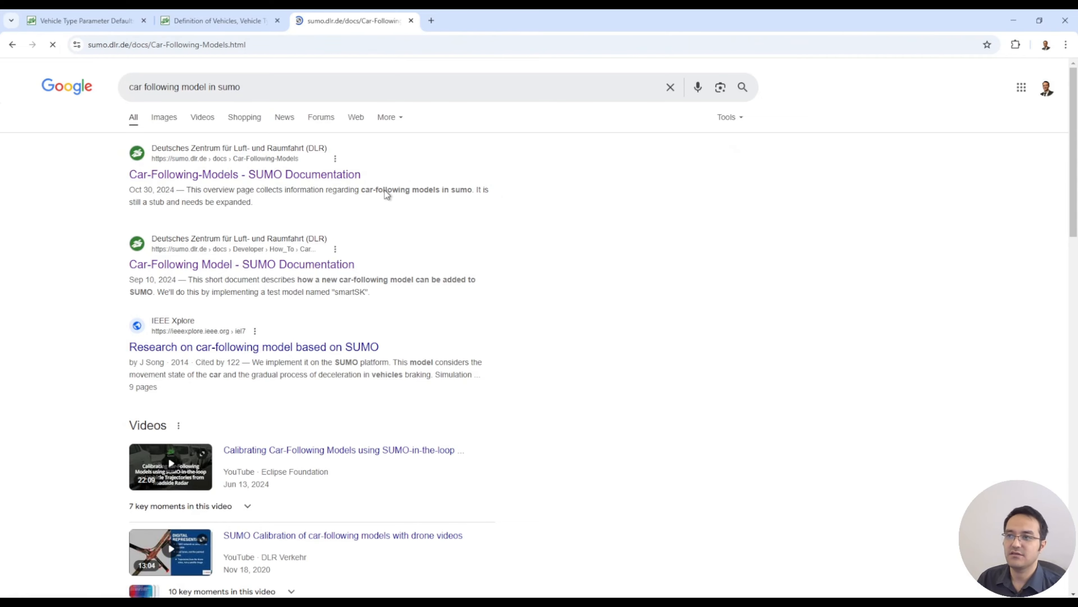
Skim the Car-Following Models overview page and follow its "set of parameters" link.
scroll(419, 209, down, 5)
scroll(433, 261, up, 5)
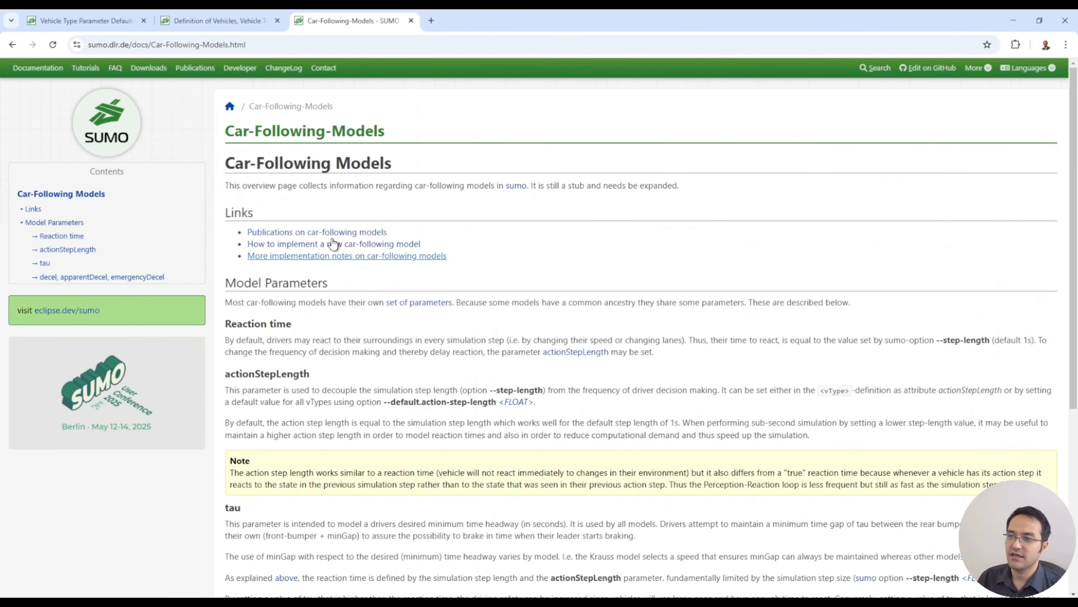
scroll(488, 348, down, 3)
scroll(462, 314, up, 2)
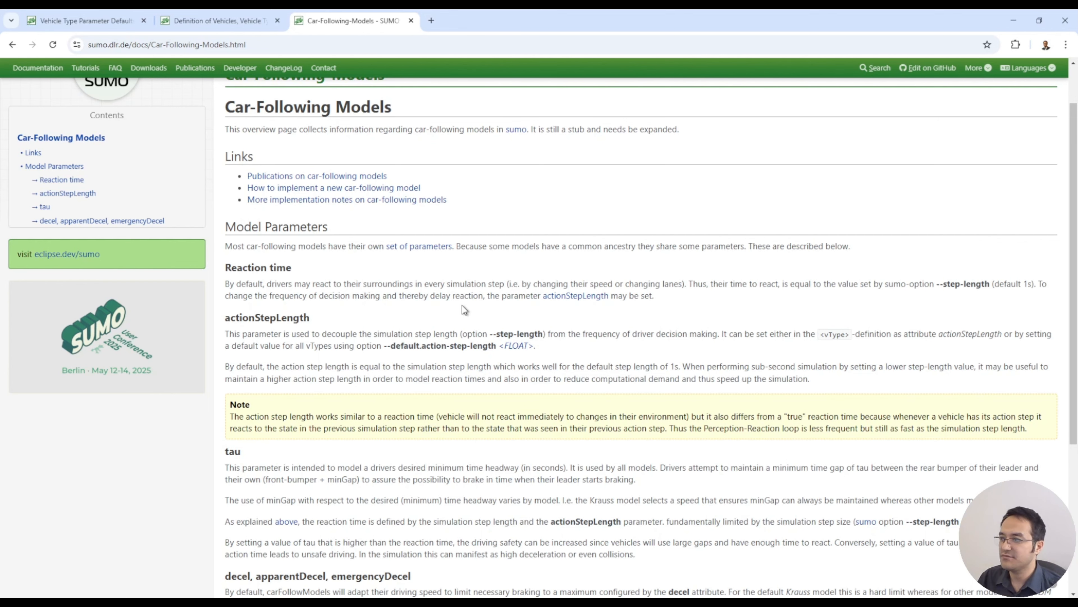
click(420, 247)
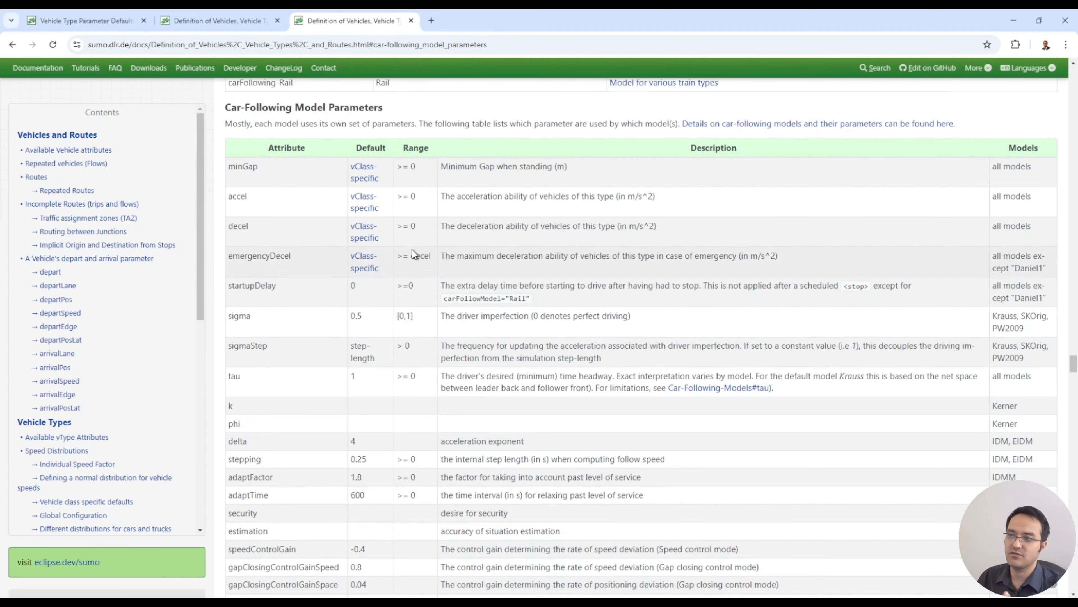
Revisit the vehicle type defaults page, then look through the attribute list in the previously opened Car-Following Model Parameters page.
key(ctrl+shift+Tab)
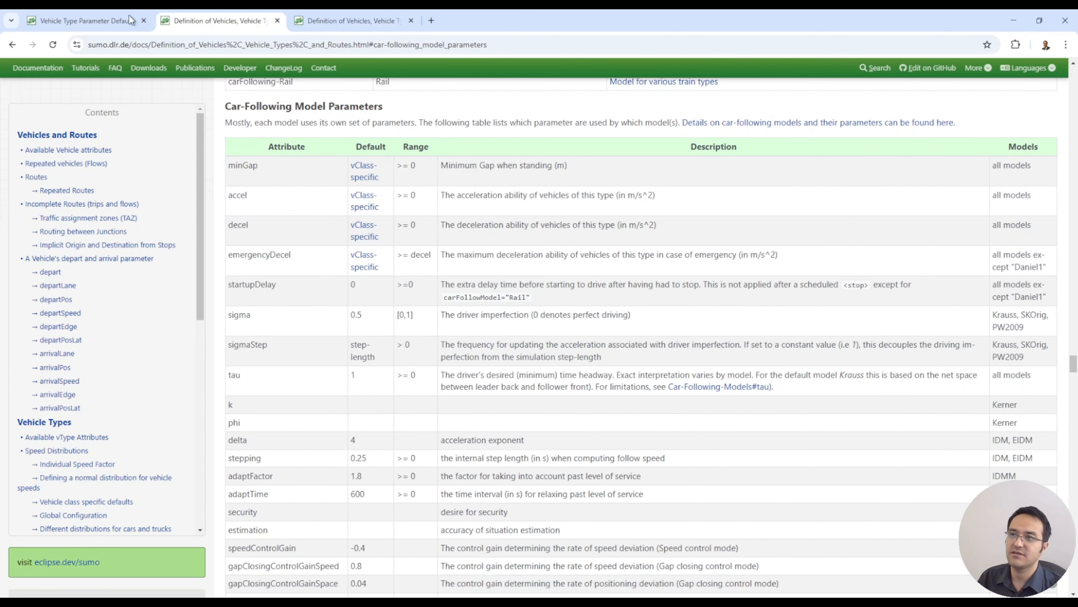
key(ctrl+shift+Tab)
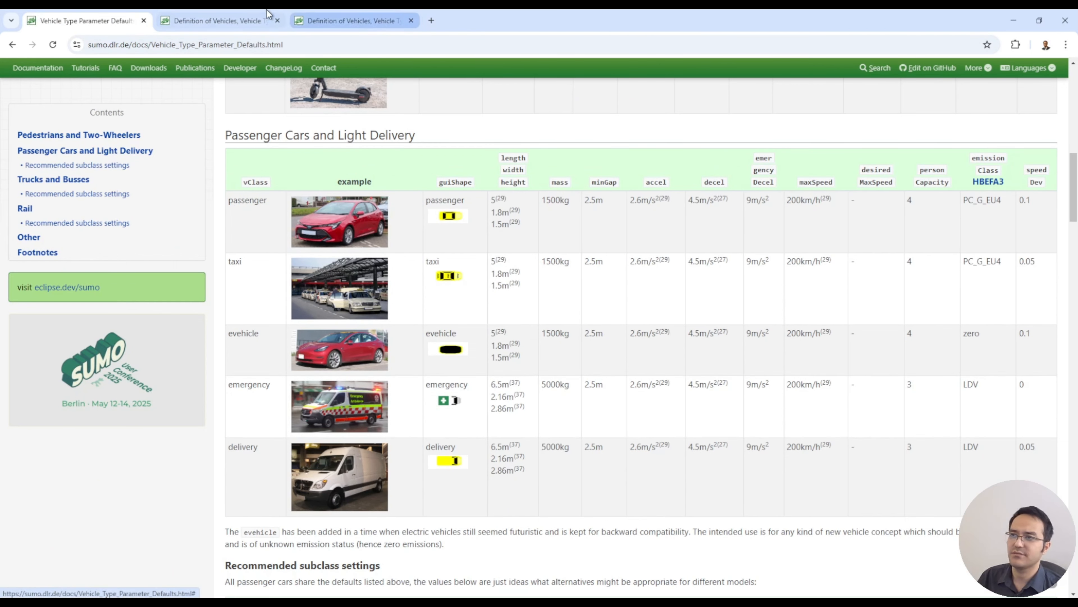
click(216, 20)
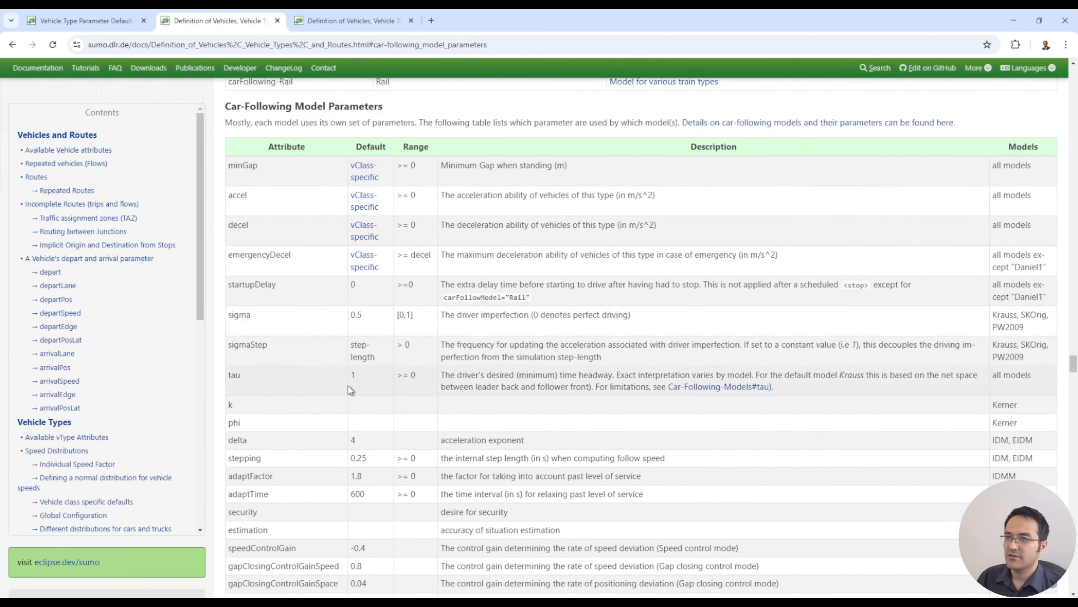
scroll(511, 379, down, 15)
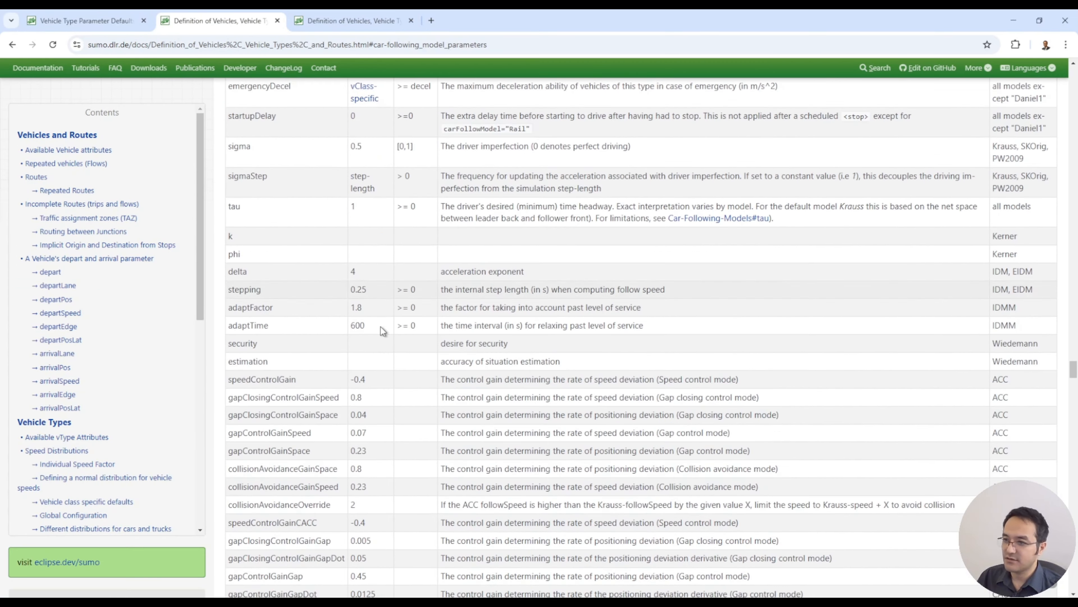
scroll(545, 436, up, 10)
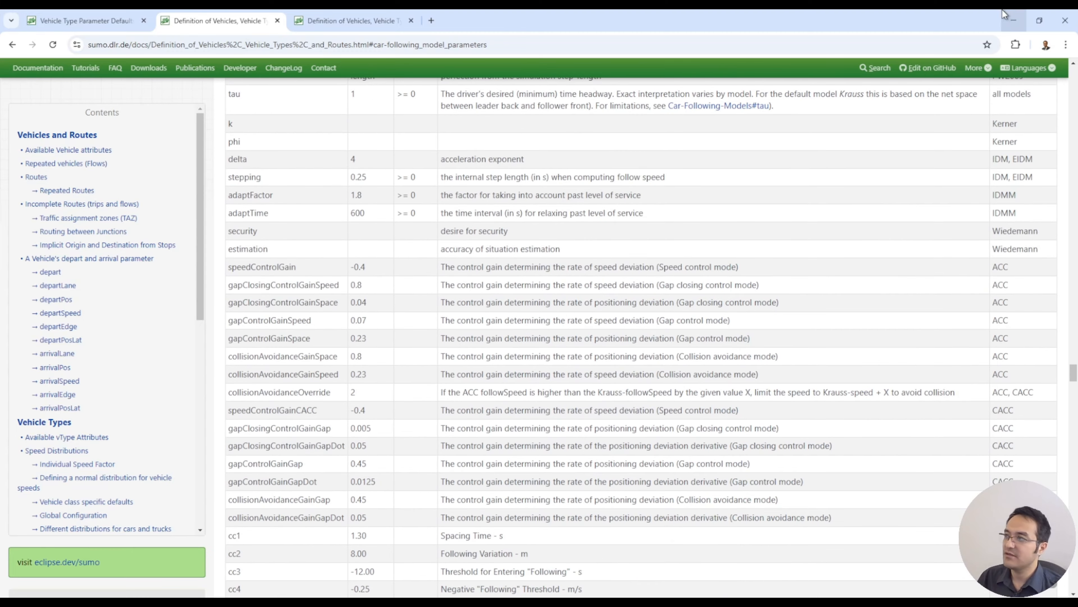
Switch to netedit, preview the Wiedemann car-following algorithm for Rav4 and set the algorithm back to Krauss.
click(353, 595)
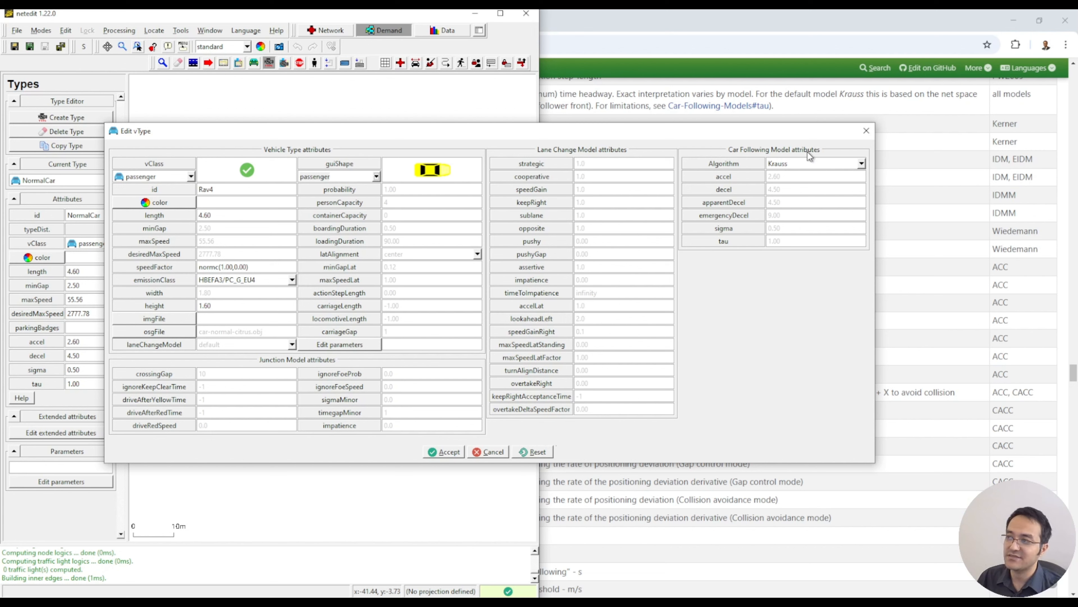
click(862, 163)
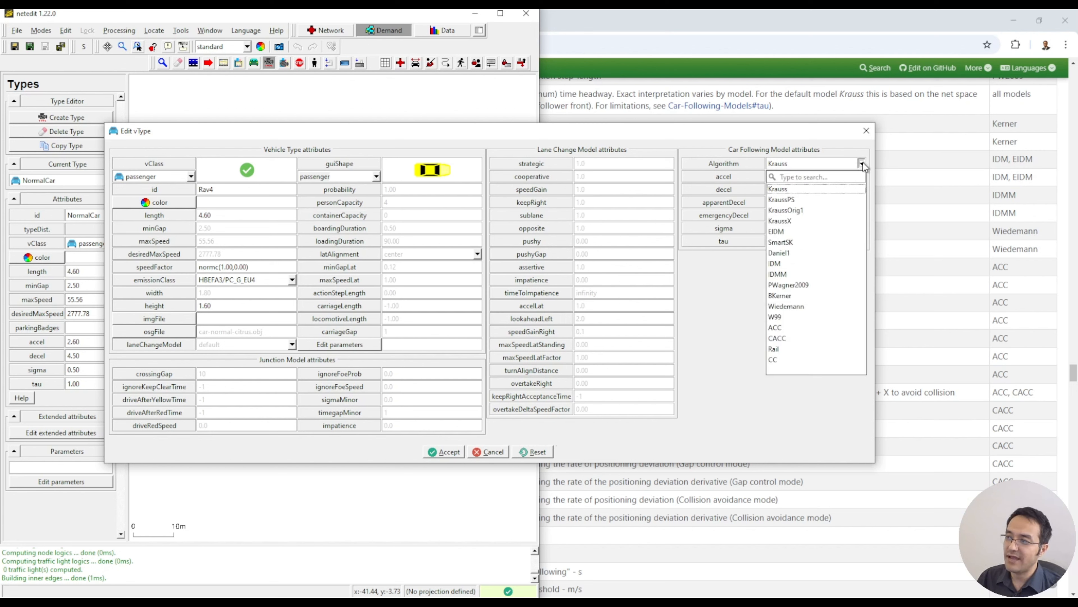
click(792, 308)
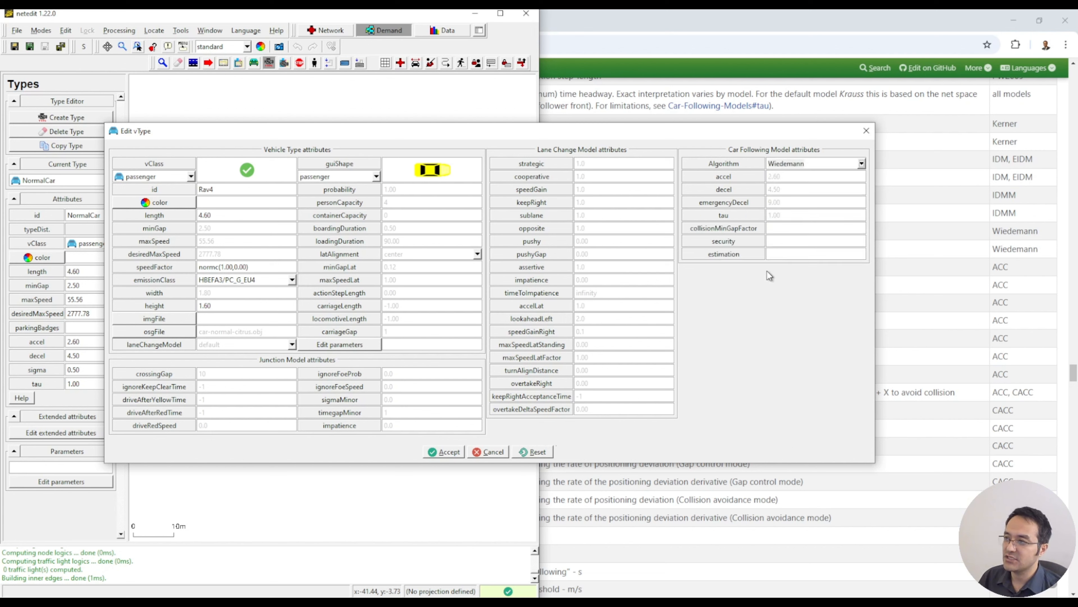
click(862, 164)
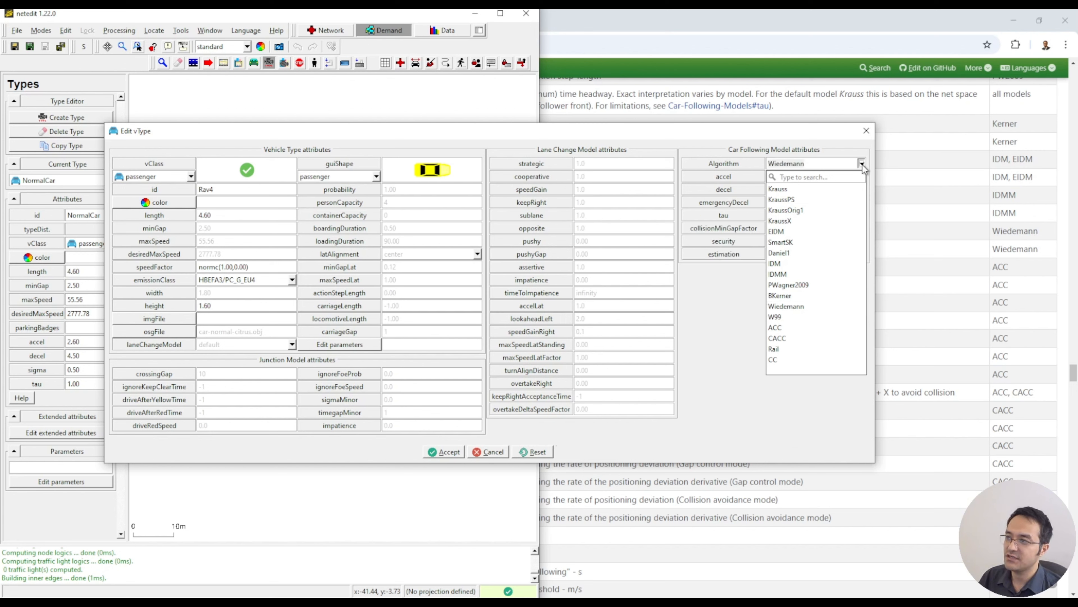
click(811, 189)
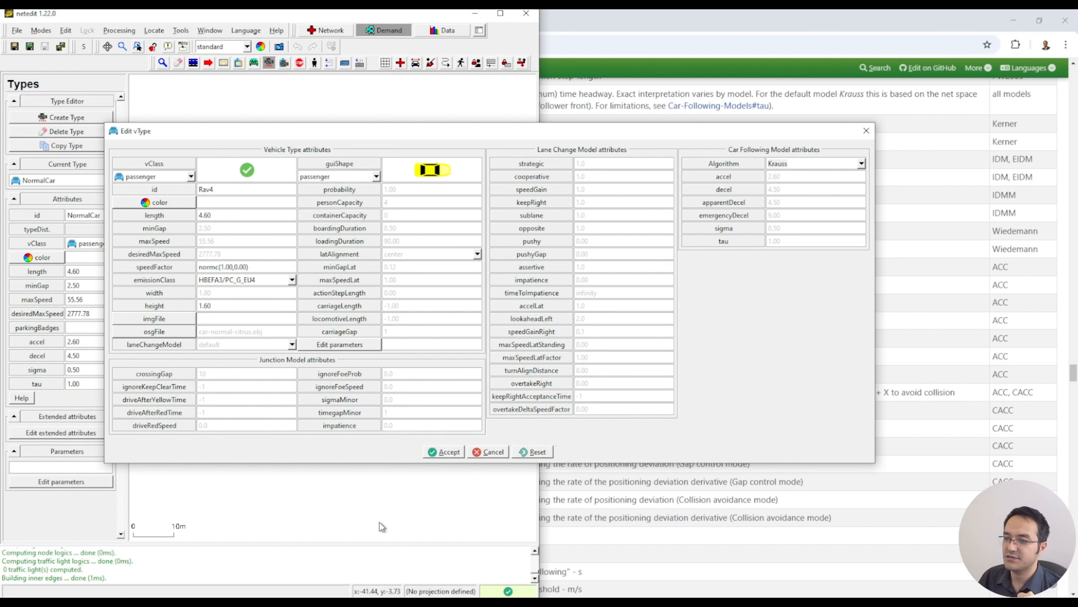
Return to the PowerPoint slide on car-following parameters and advance to the Car Following Model Equation slide.
key(alt+Tab)
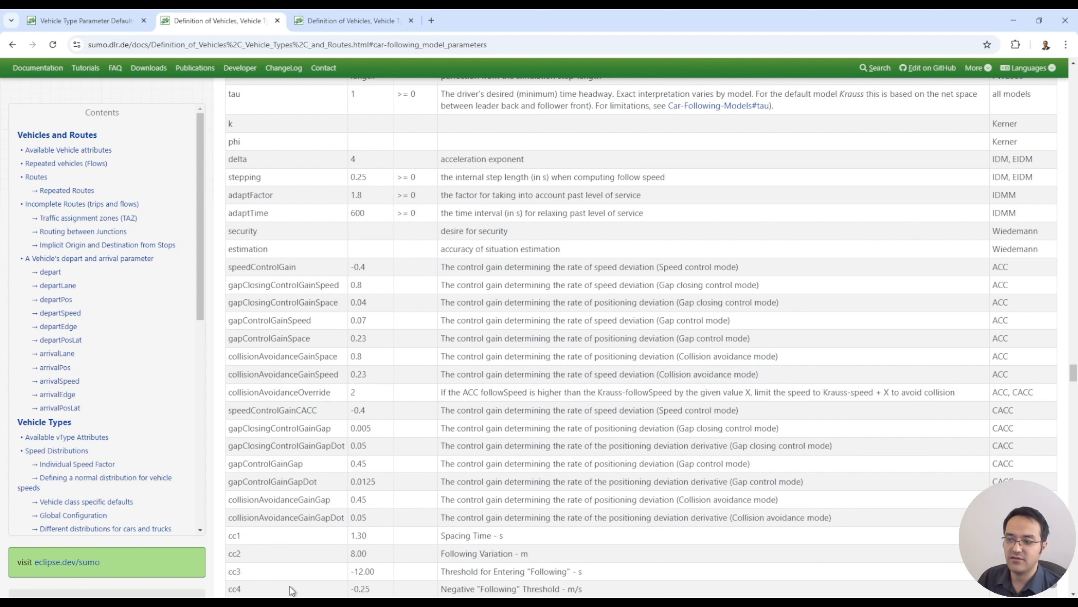
key(alt+Tab)
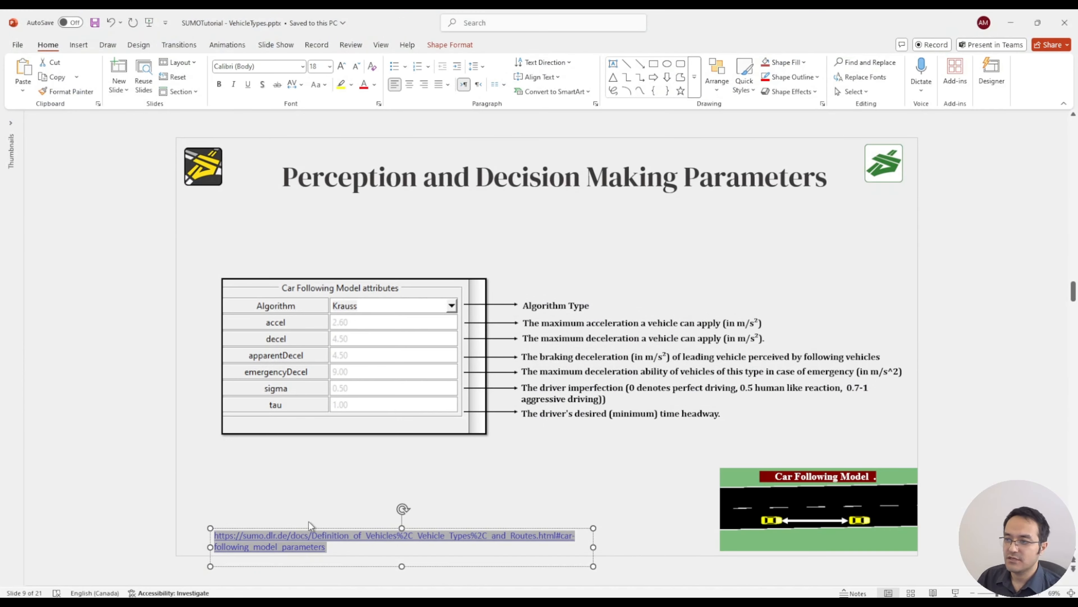
click(430, 486)
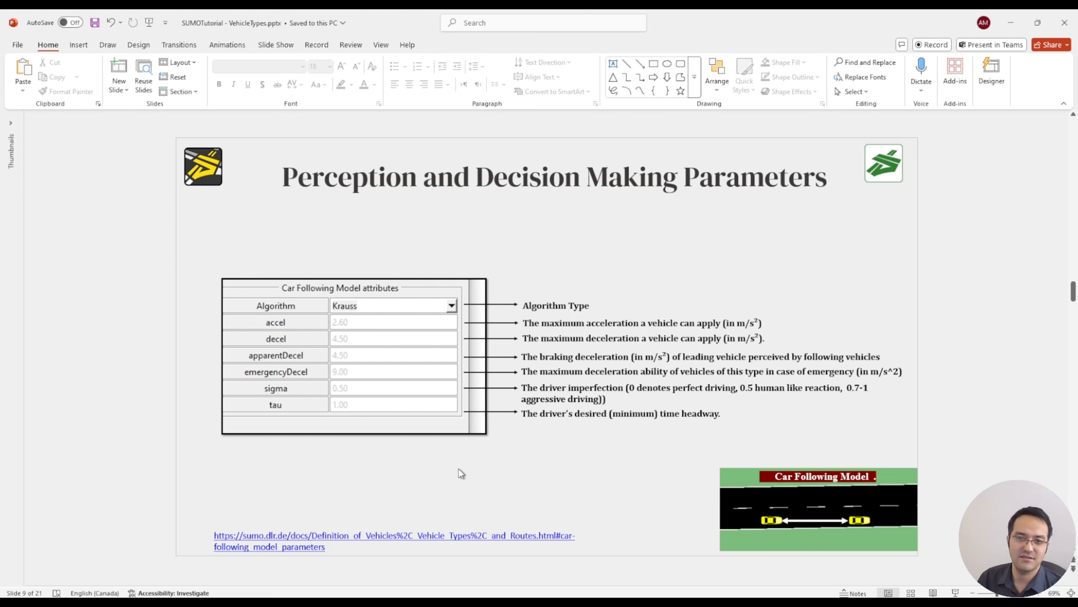
scroll(459, 468, down, 1)
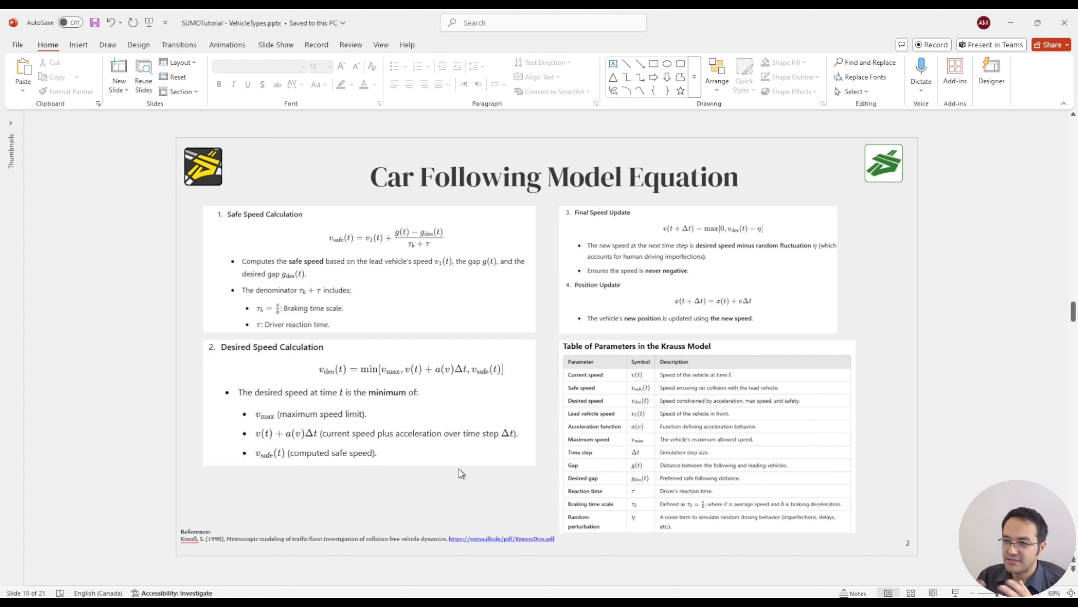
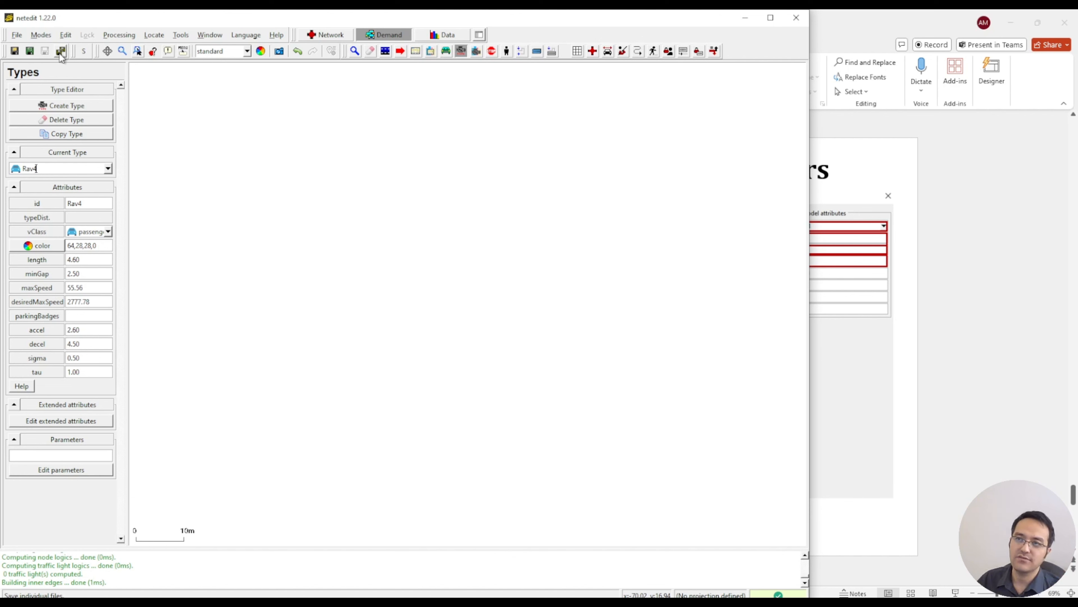
Start saving the demand elements as a route file and set the destination to the VehicleTypes folder in Downloads.
click(60, 53)
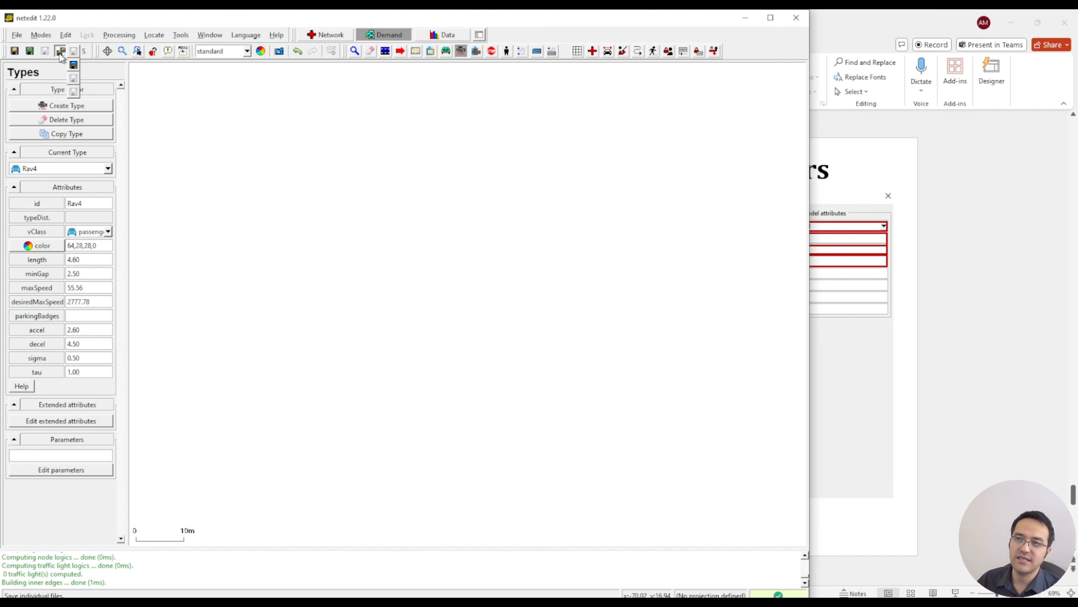
click(74, 77)
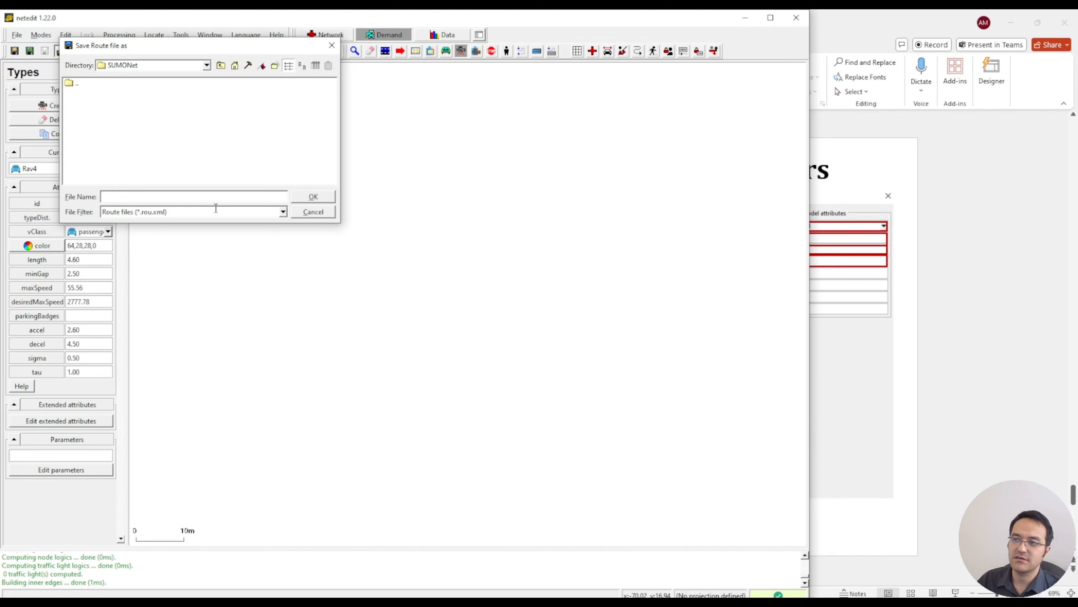
mouse_move(336, 596)
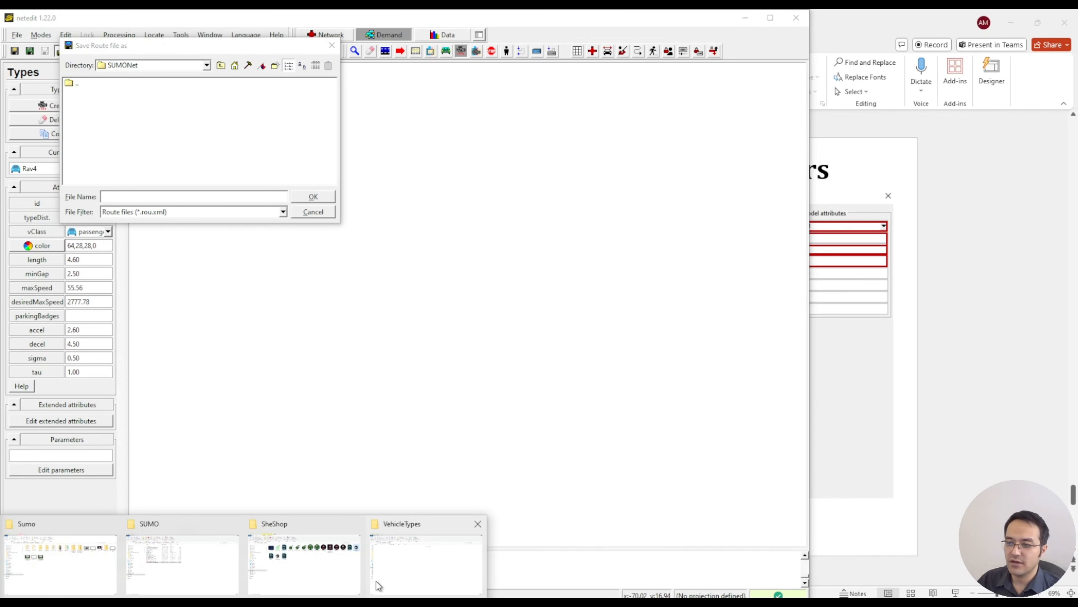
mouse_move(232, 575)
click(390, 561)
click(234, 97)
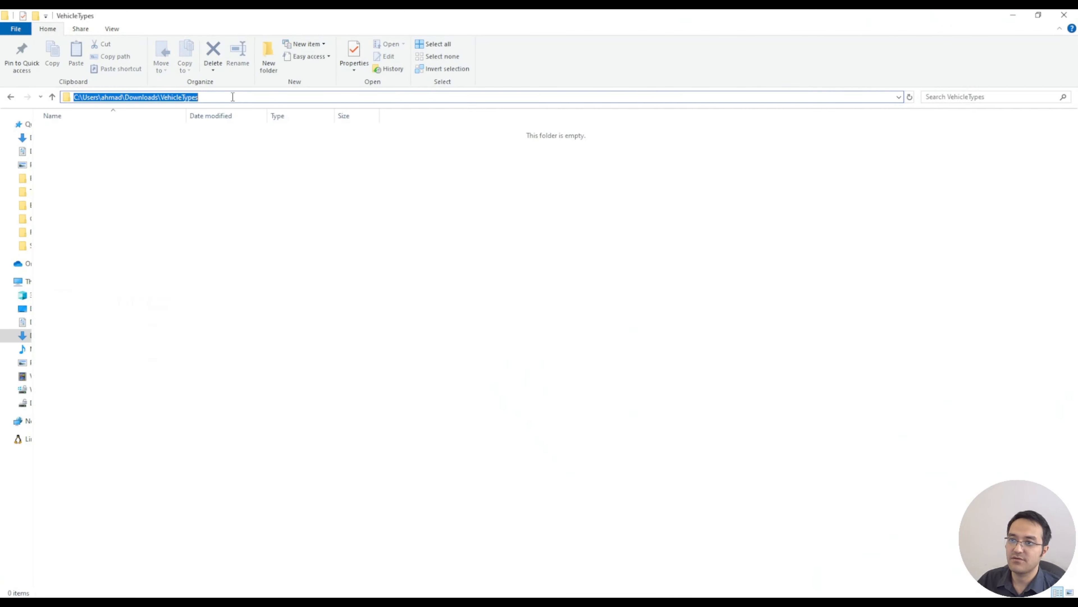
key(ctrl+c)
click(1013, 15)
click(152, 196)
key(ctrl+v)
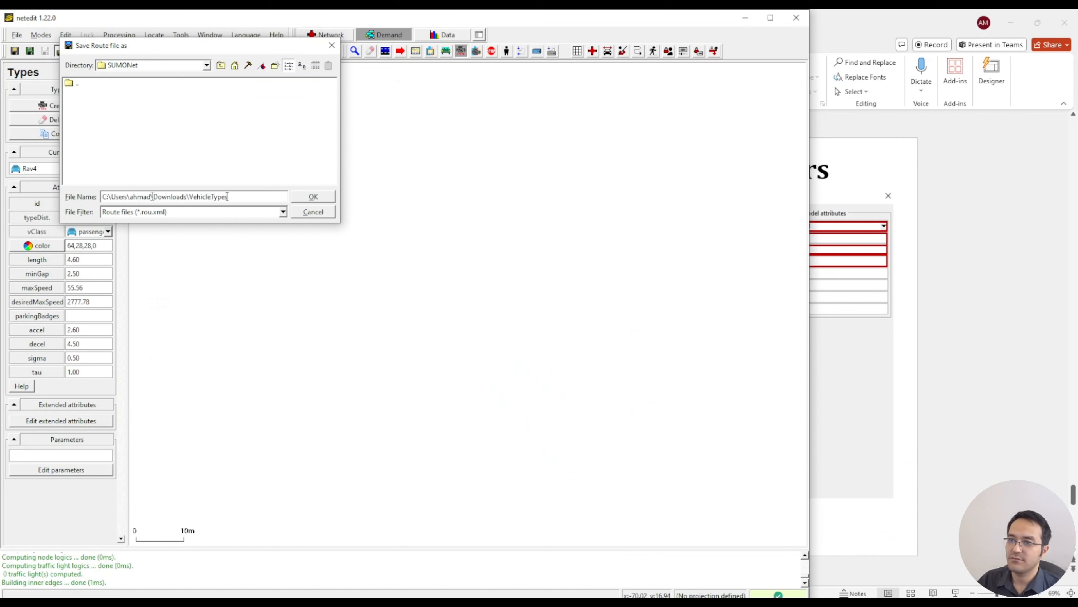
key(Return)
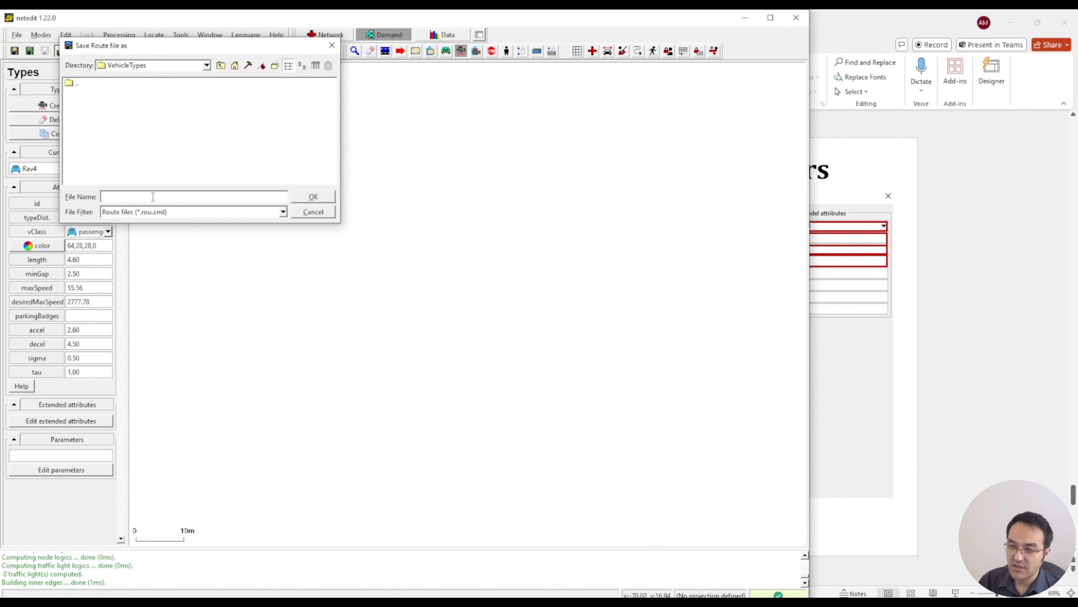
Name the route file VehicleType and save it.
text(VehicleType)
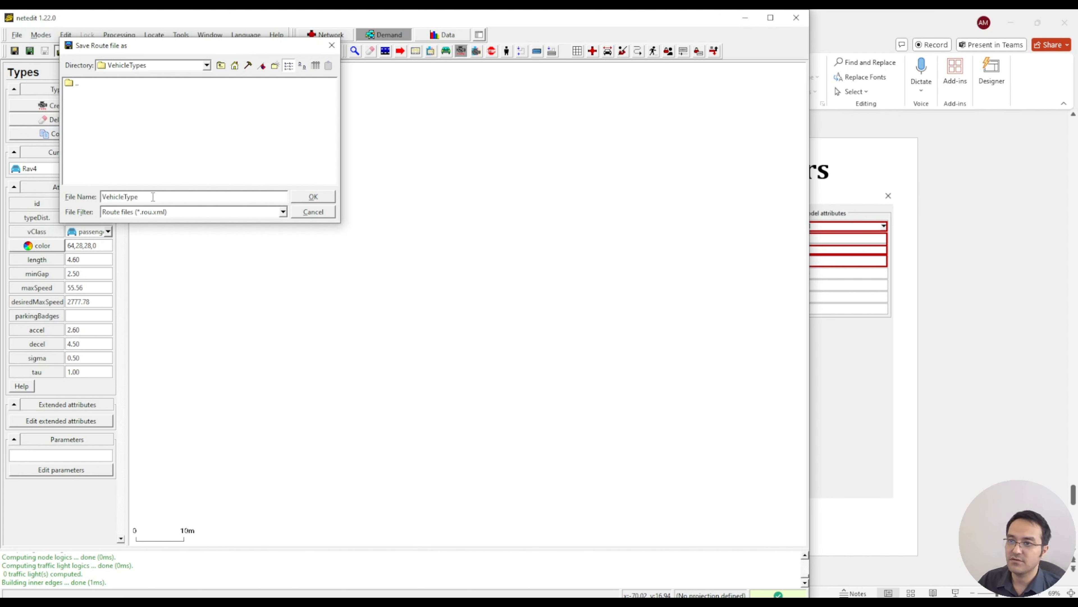
double_click(163, 196)
click(313, 196)
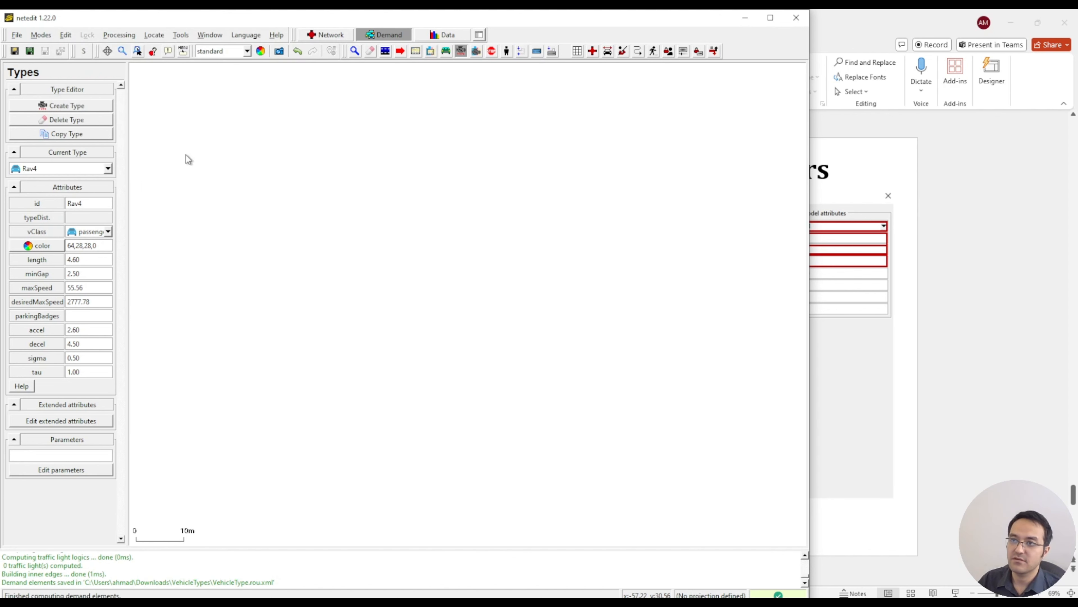
Save the SUMO configuration as VehicleType in the VehicleTypes folder.
click(26, 54)
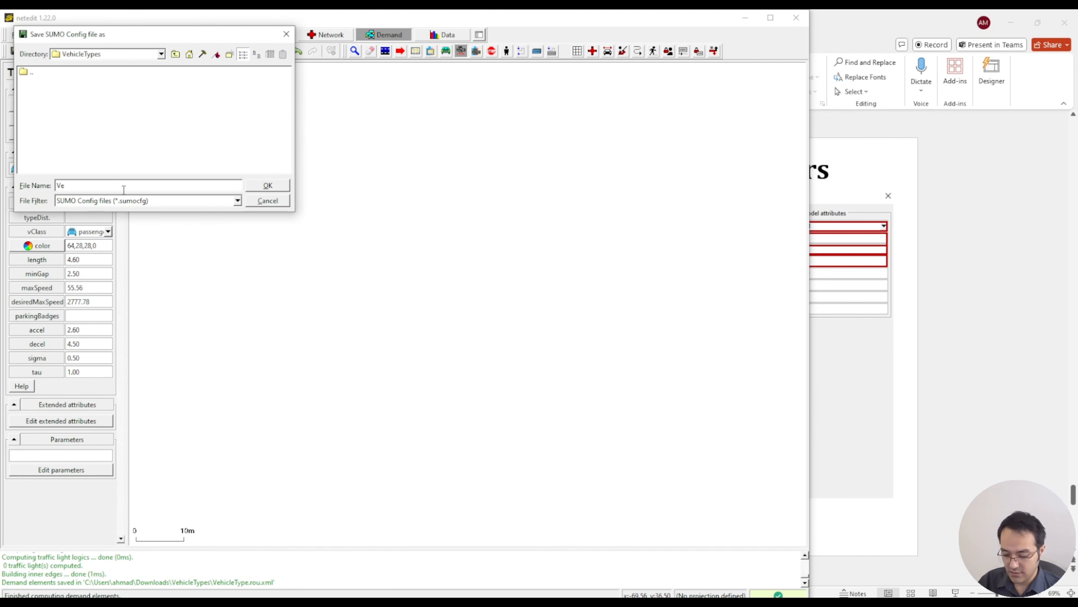
text(VehicleType)
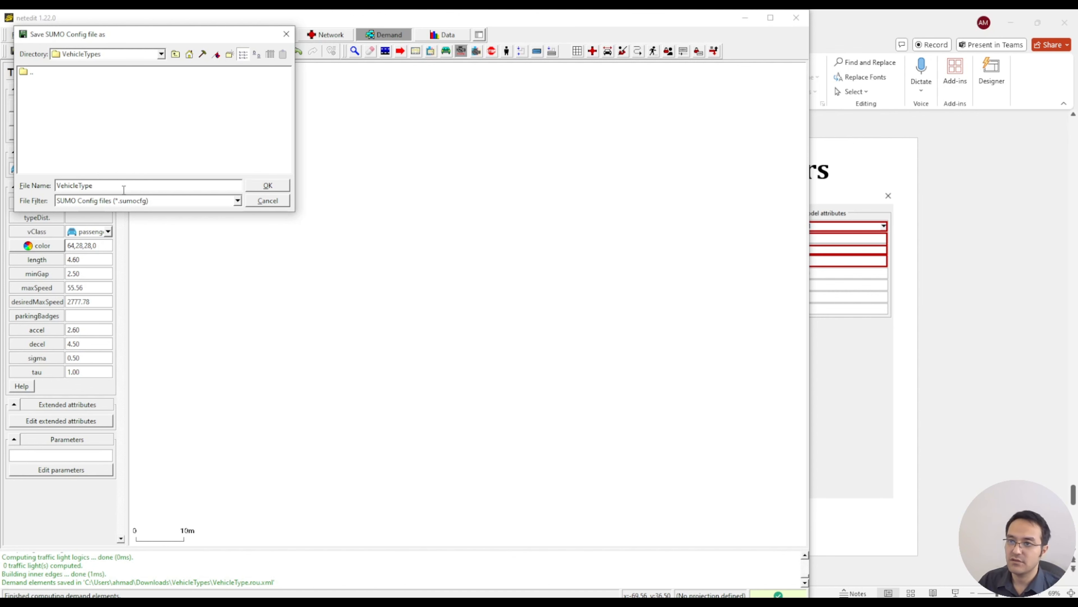
drag(90, 176, 22, 177)
click(284, 187)
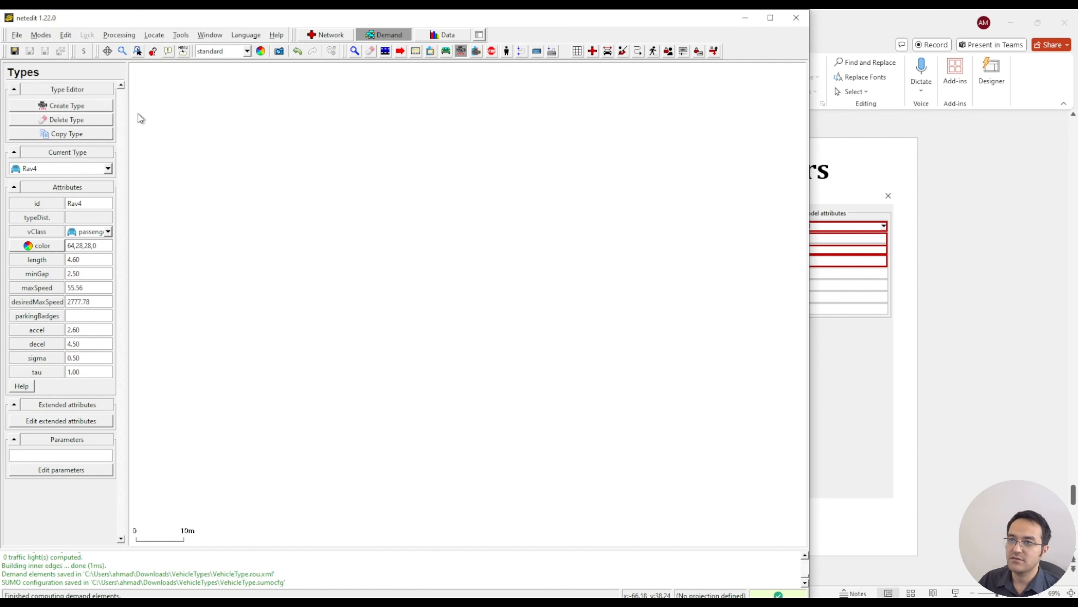
Save the netedit configuration as VehicleType in the same folder.
click(13, 52)
click(90, 186)
text(VehicleType)
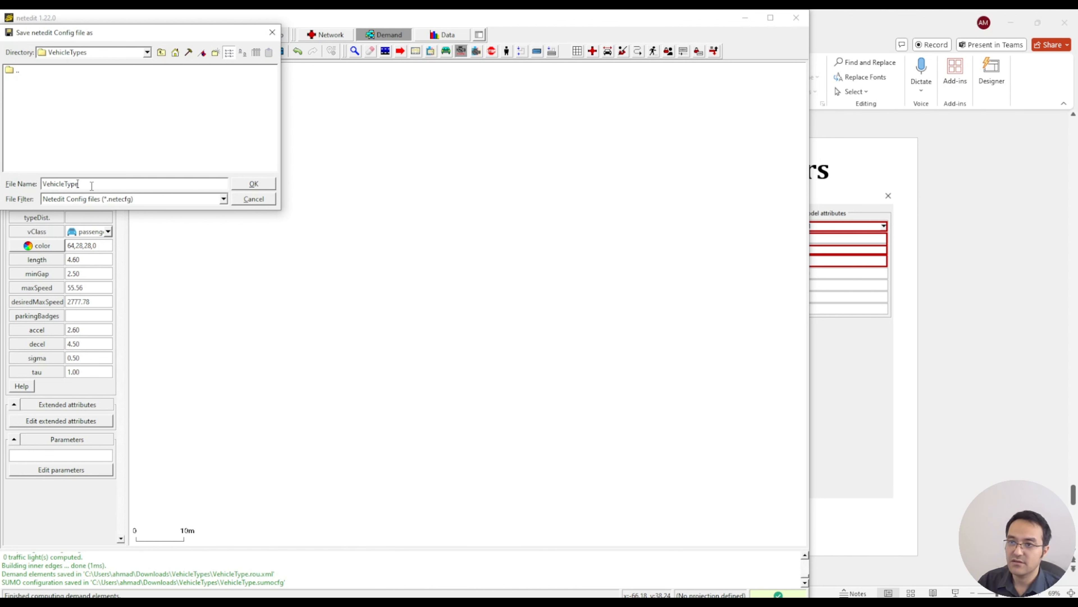
click(274, 183)
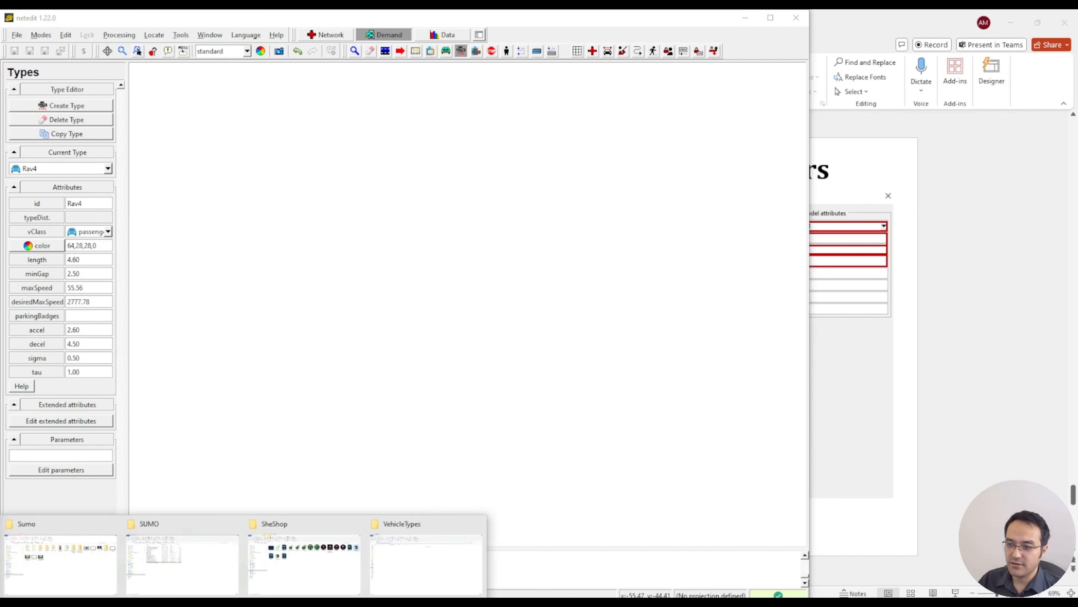
Switch to the VehicleTypes folder in File Explorer and open VehicleType.sumocfg in Notepad++.
click(429, 552)
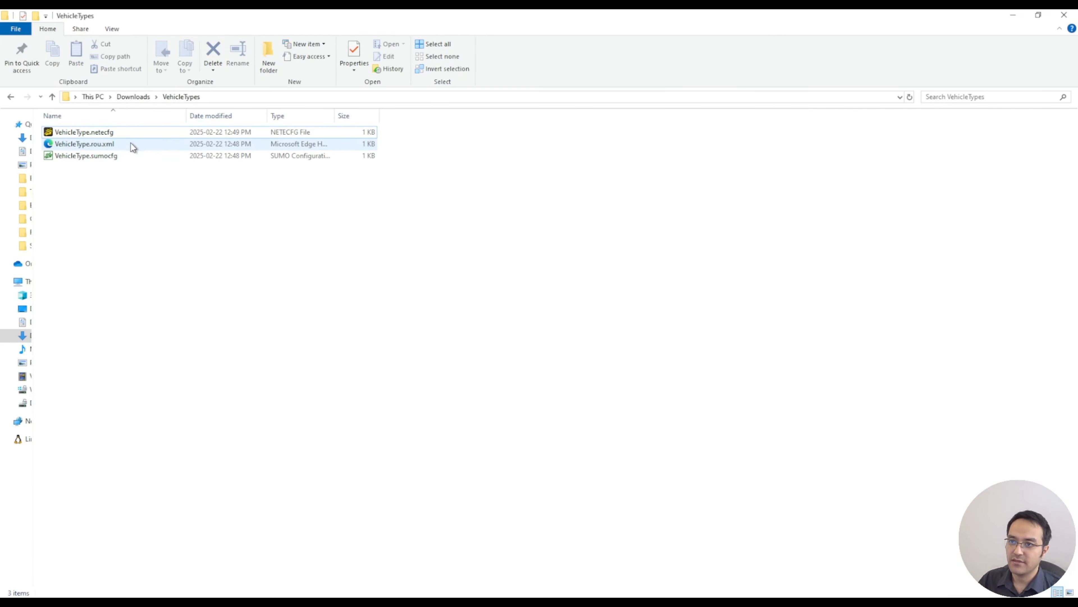
click(108, 132)
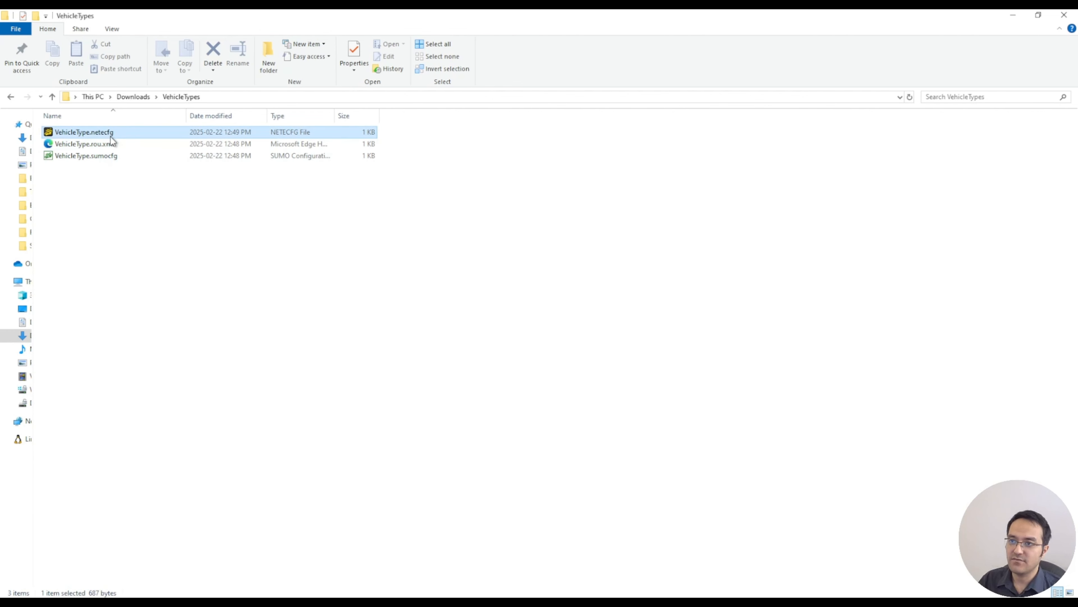
right_click(115, 157)
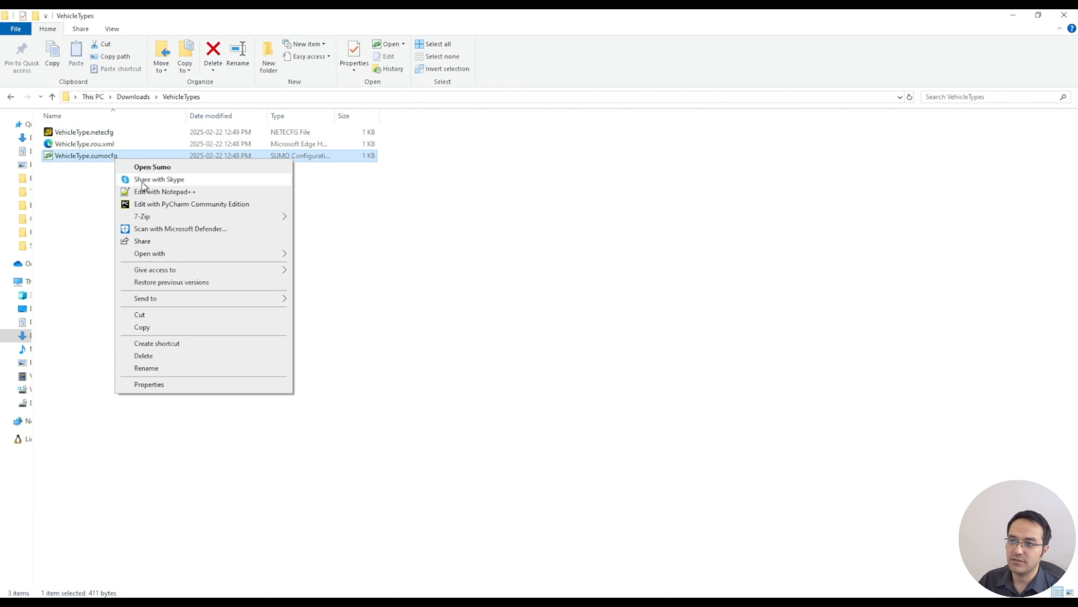
click(163, 191)
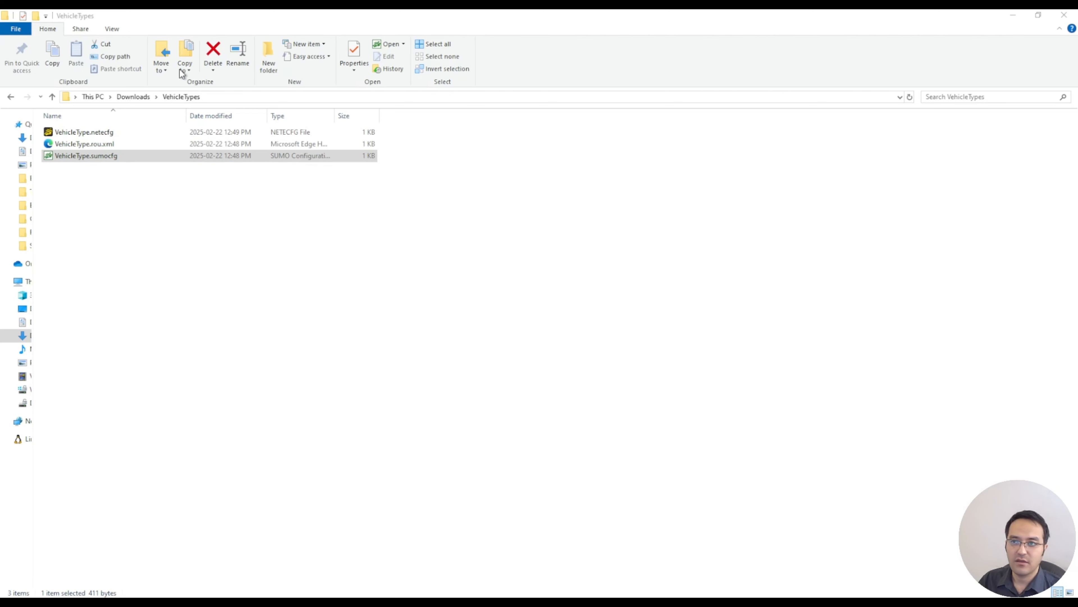
Open VehicleType.rou.xml in Notepad++ and review the attributes in the Rav4 vType definition.
click(108, 146)
right_click(108, 144)
click(157, 191)
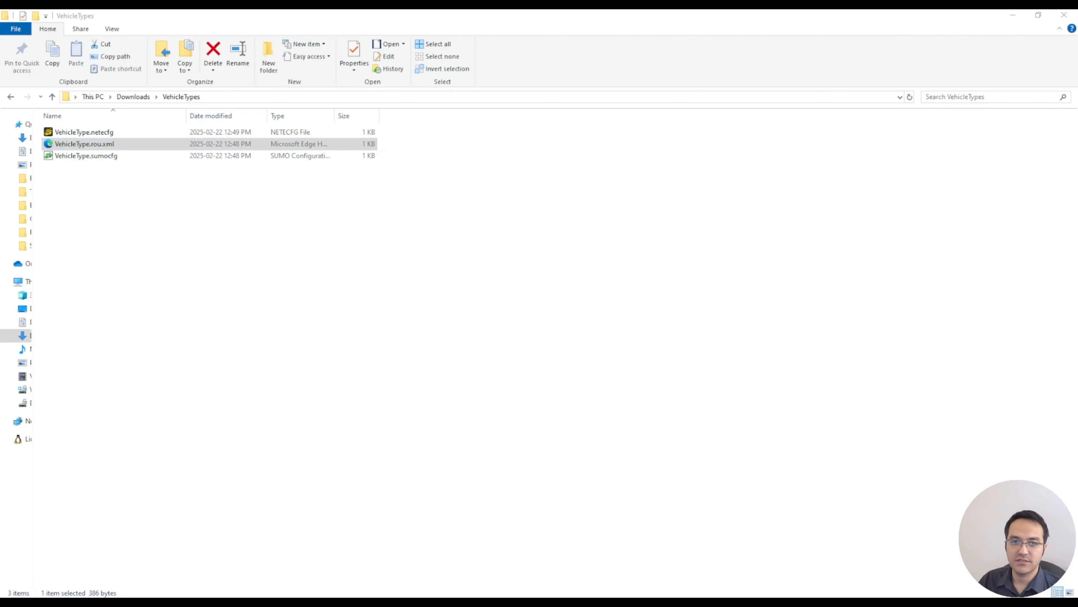
drag(487, 89, 580, 95)
double_click(579, 96)
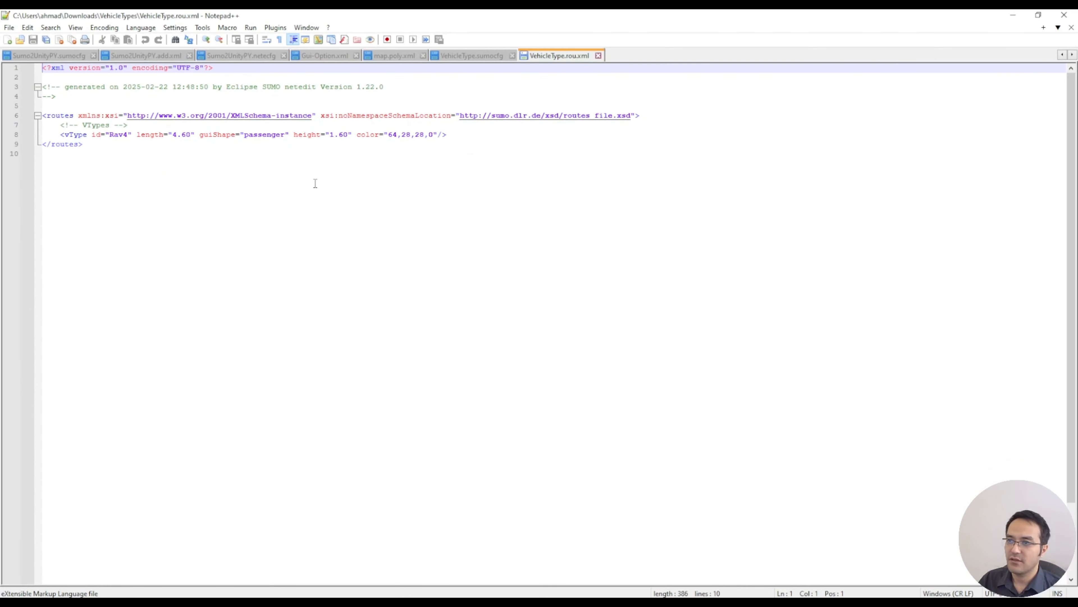
drag(59, 137, 125, 137)
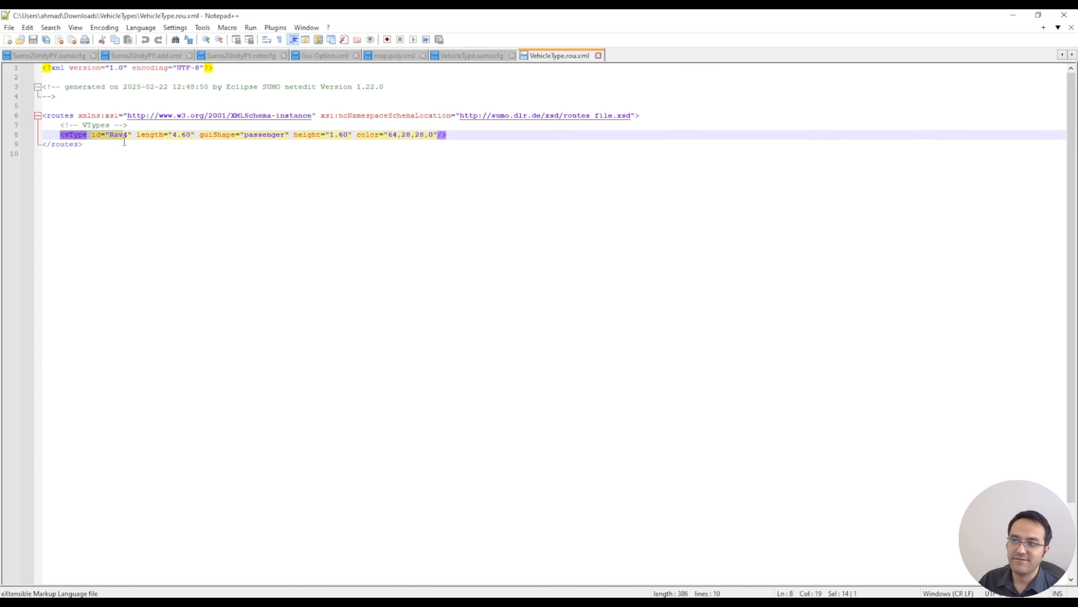
click(172, 152)
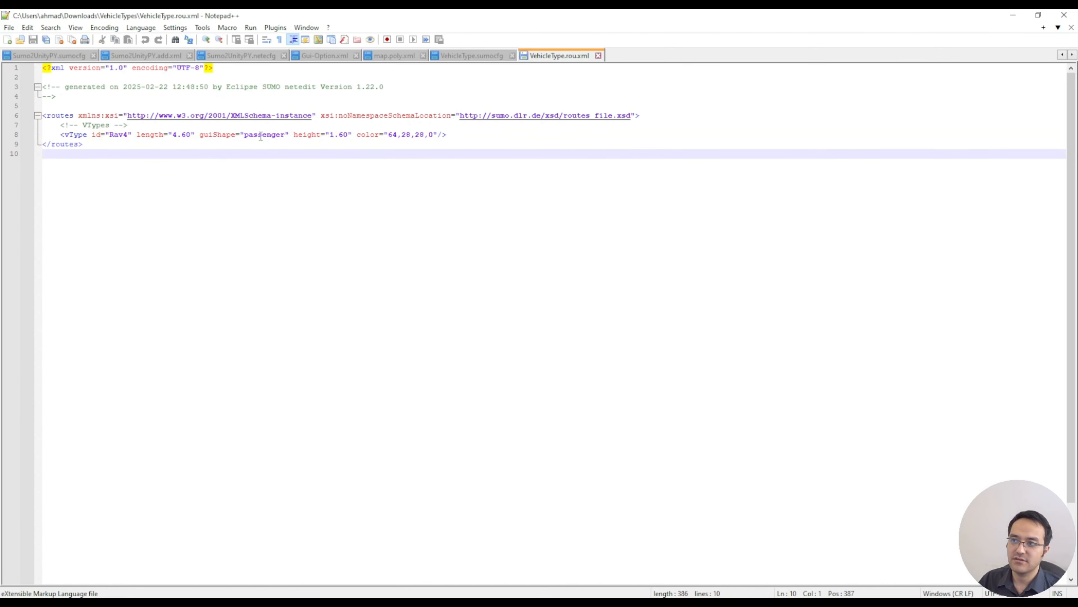
click(414, 137)
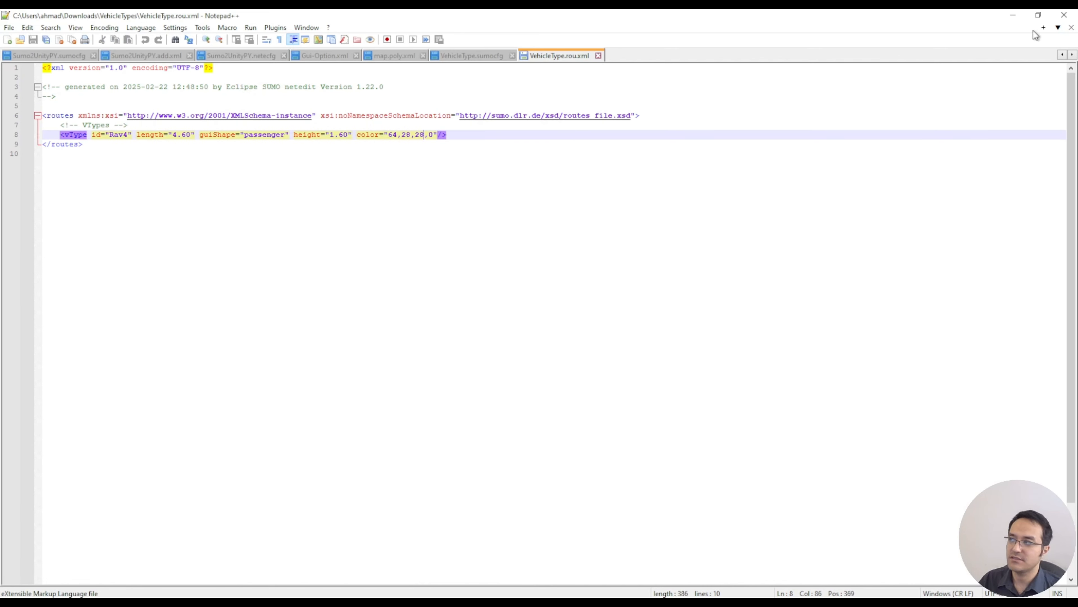
click(1065, 15)
Switch back to netedit and create a new vehicle type with the id Van.
key(alt+Tab)
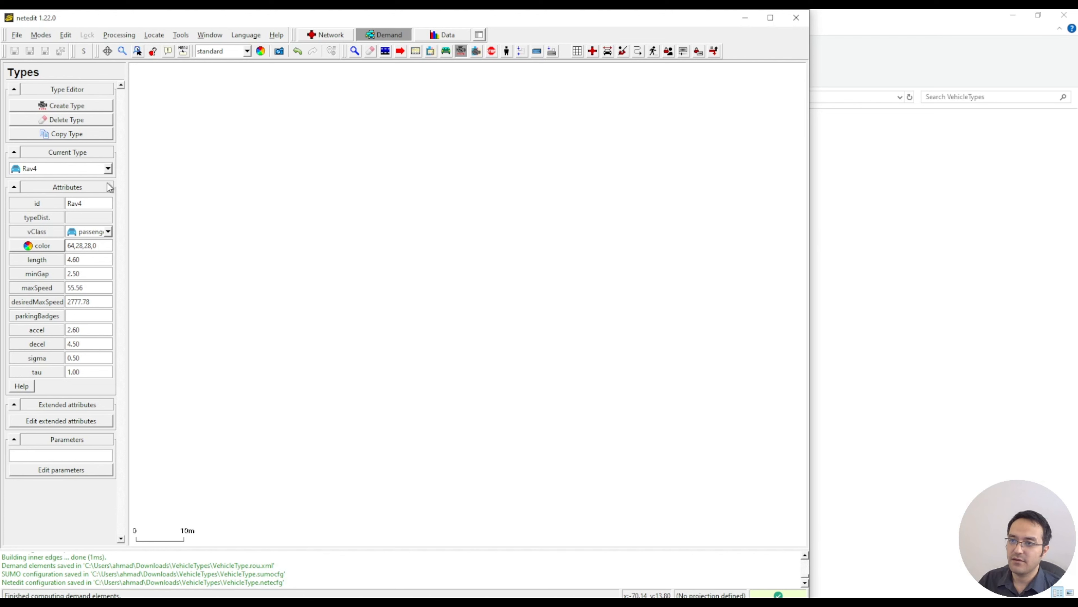
click(66, 104)
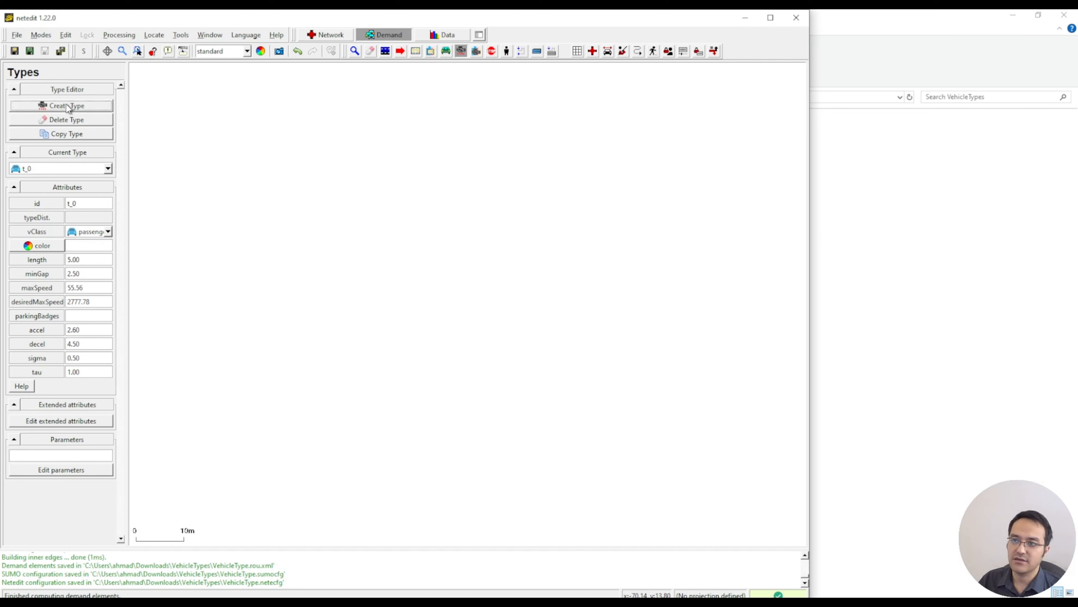
click(109, 169)
click(109, 169)
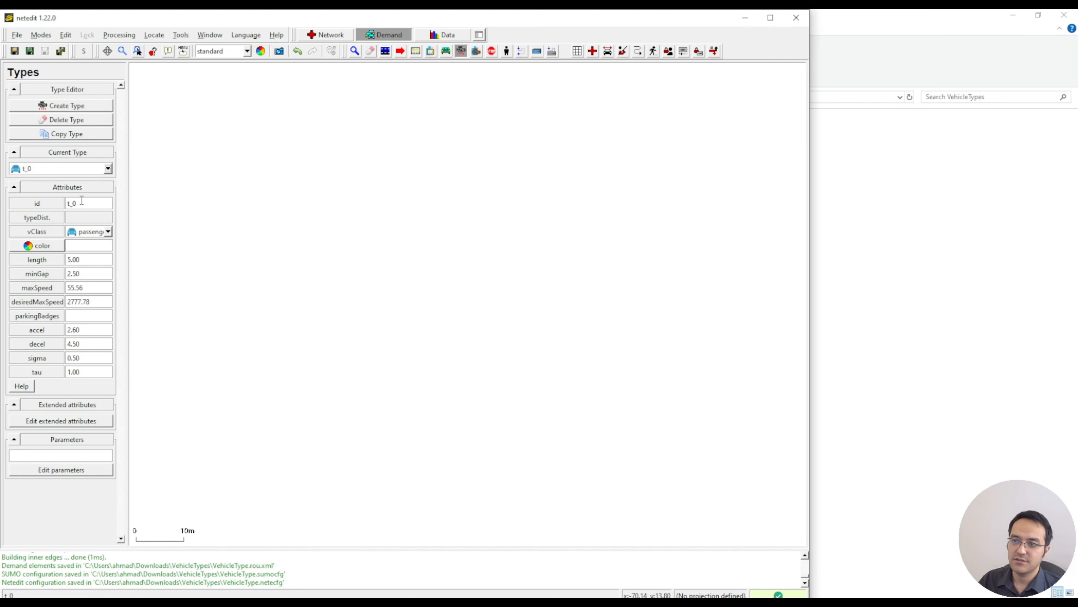
double_click(69, 203)
text(Van)
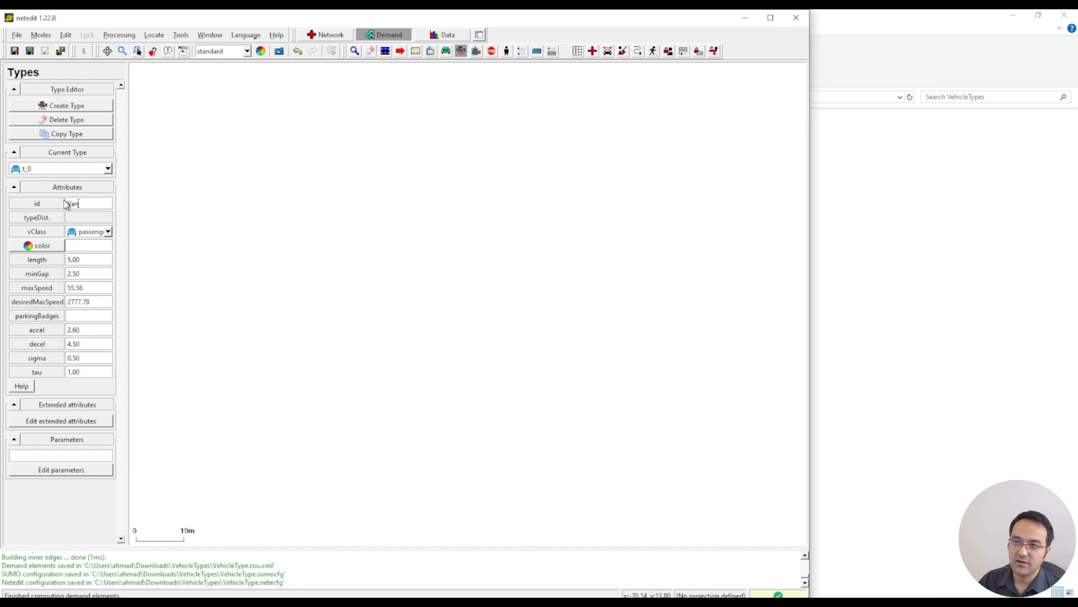
Set the Van type's vClass to hov.
click(108, 232)
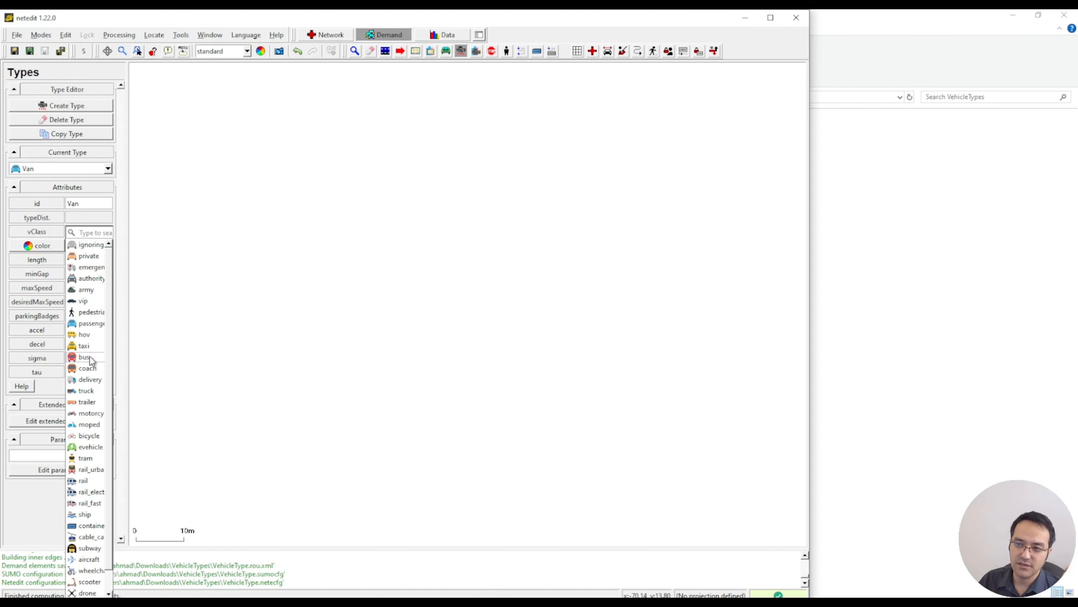
scroll(94, 459, down, 1)
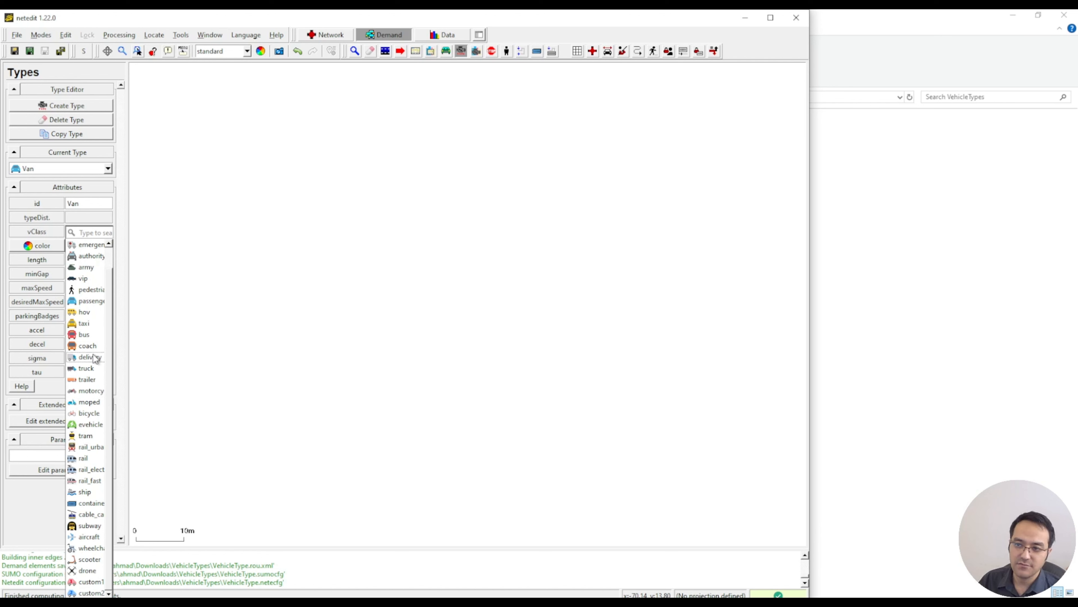
click(89, 313)
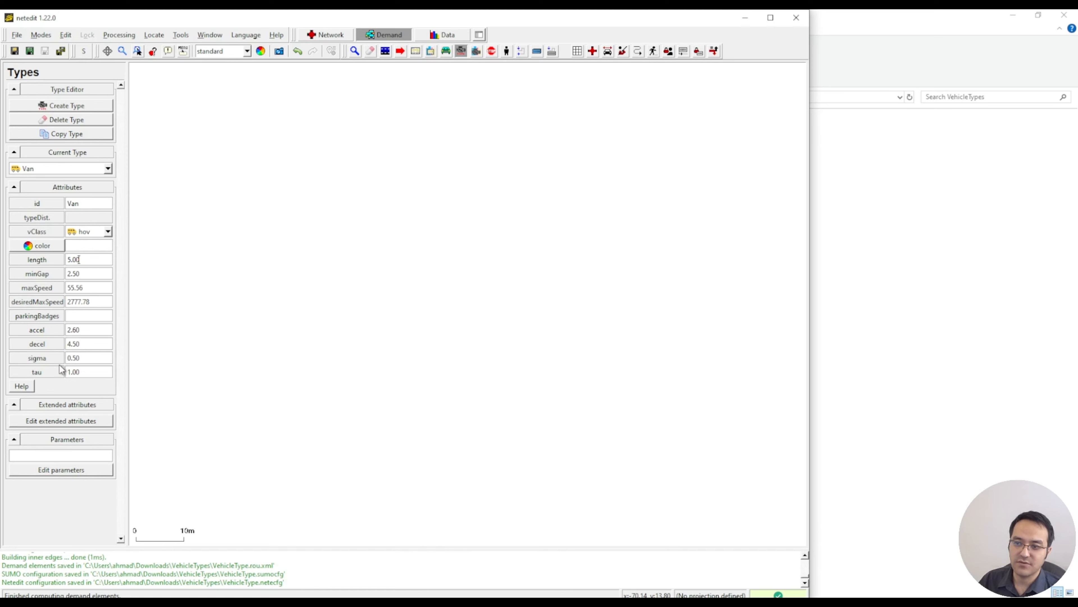
In Van's extended attributes, set the guiShape to passenger/van and the color to 224,133,133,0.
click(61, 419)
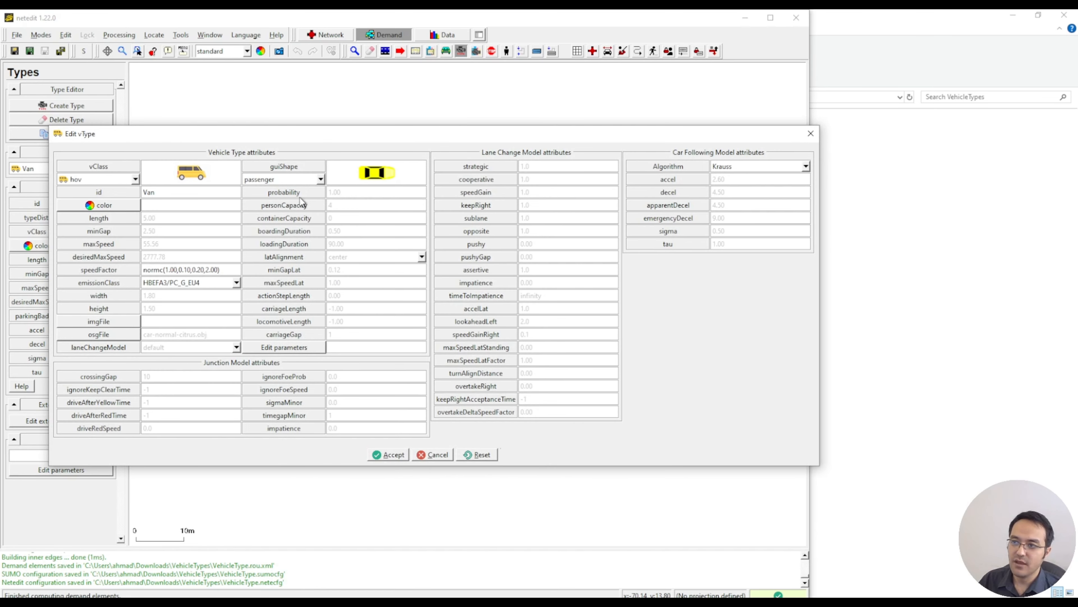
click(320, 180)
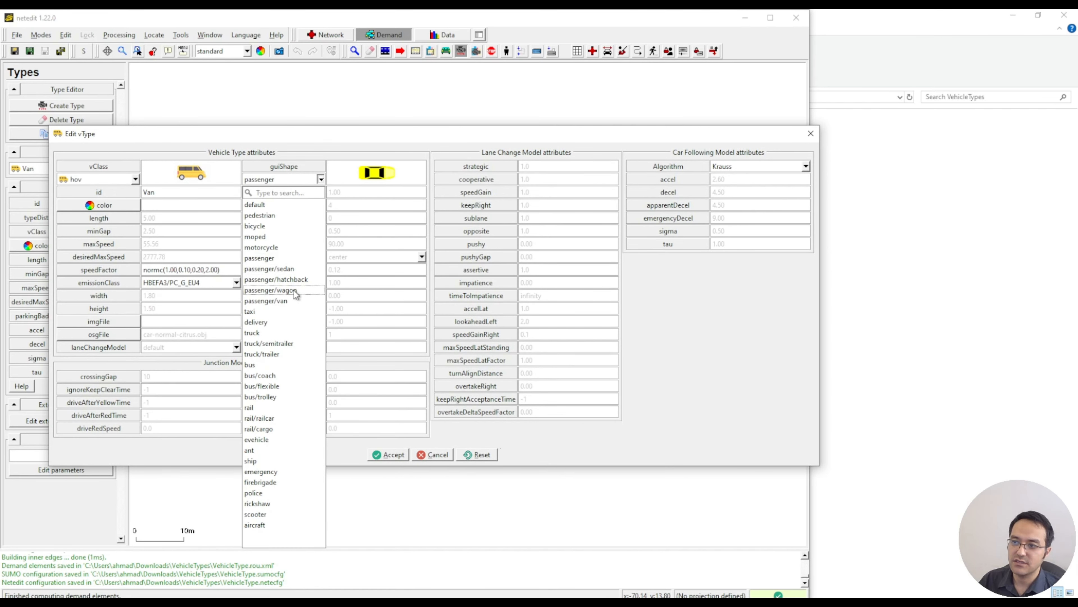
click(293, 300)
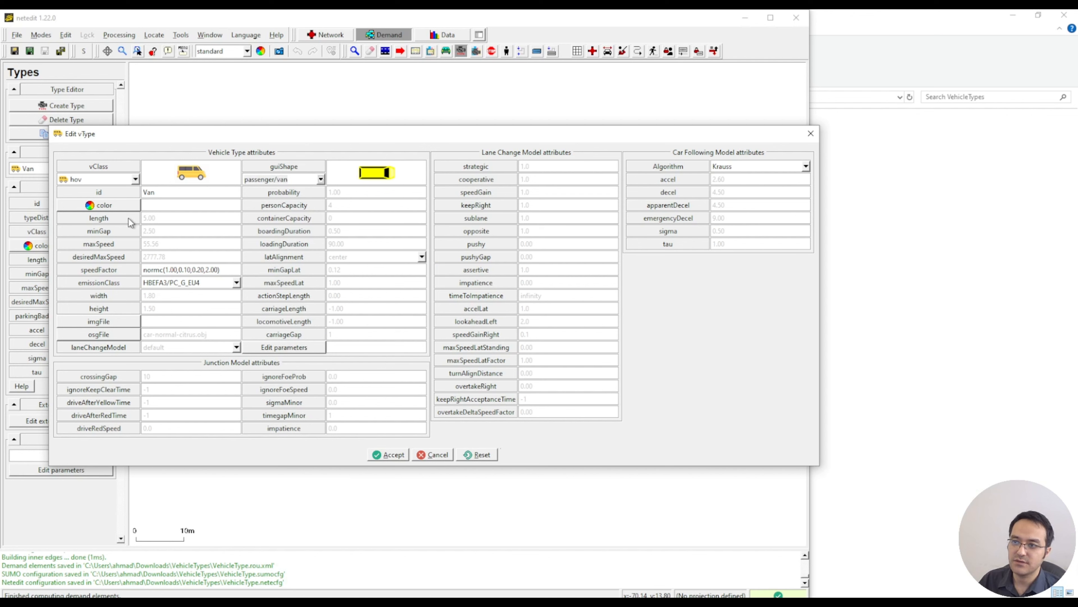
click(117, 208)
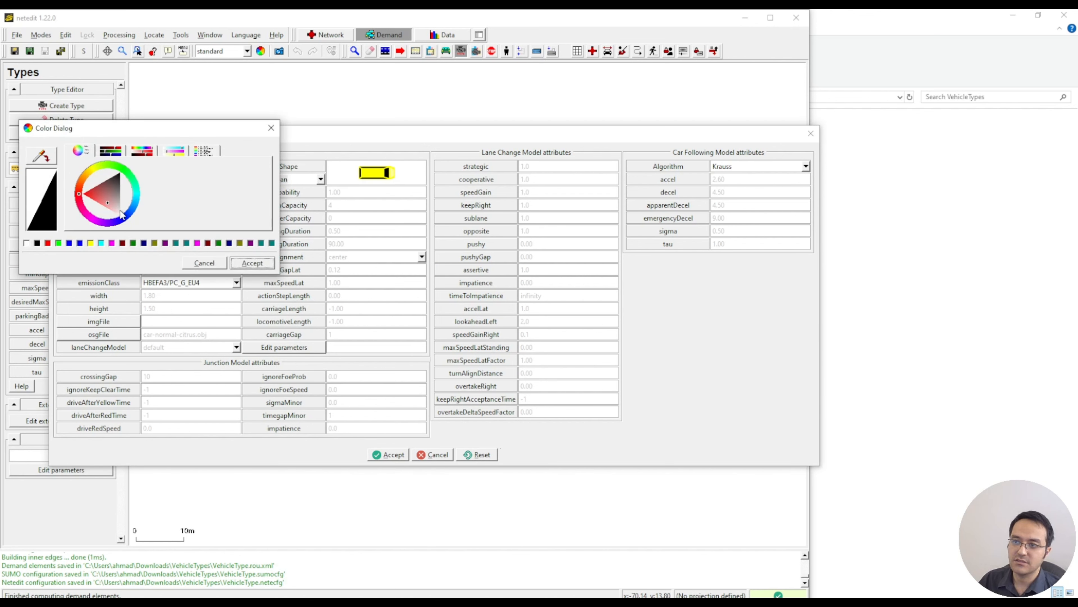
click(243, 270)
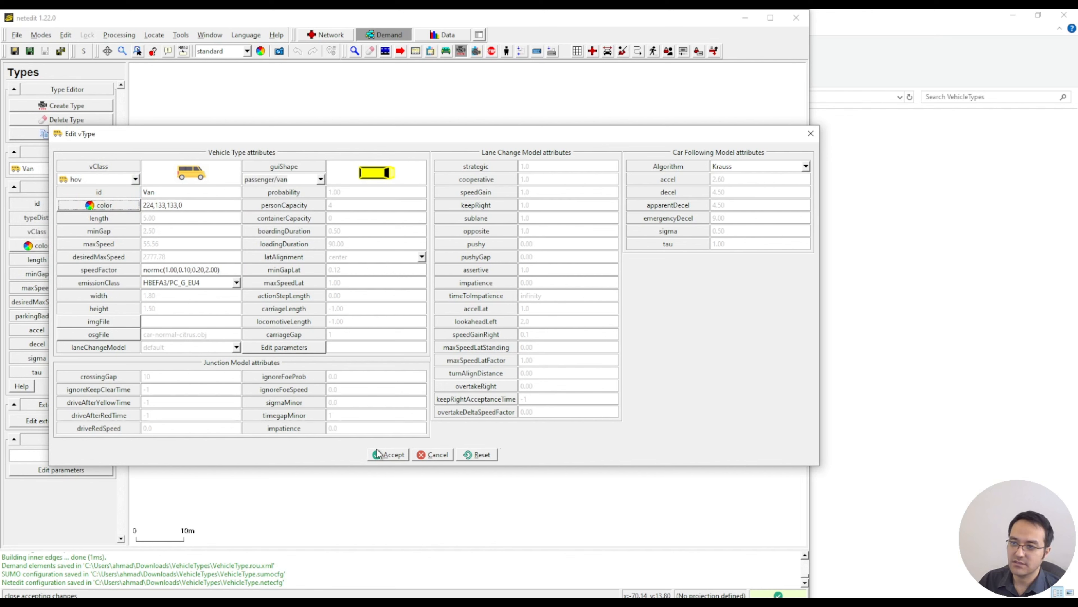
Set the Van type's length to 6.00, accept the extended attributes, and save the route and configuration files.
click(168, 221)
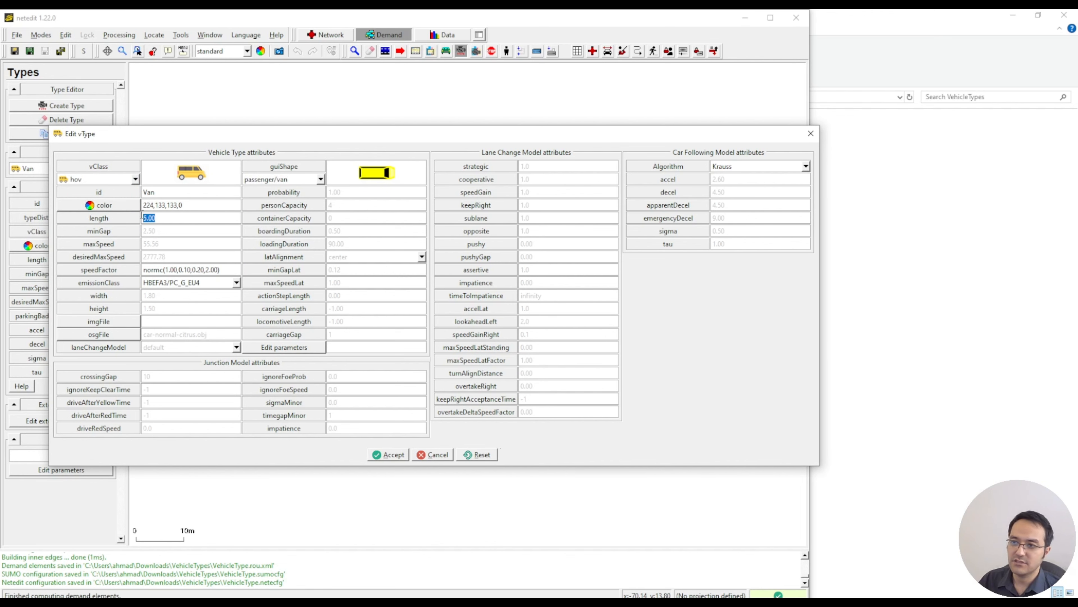
text(6)
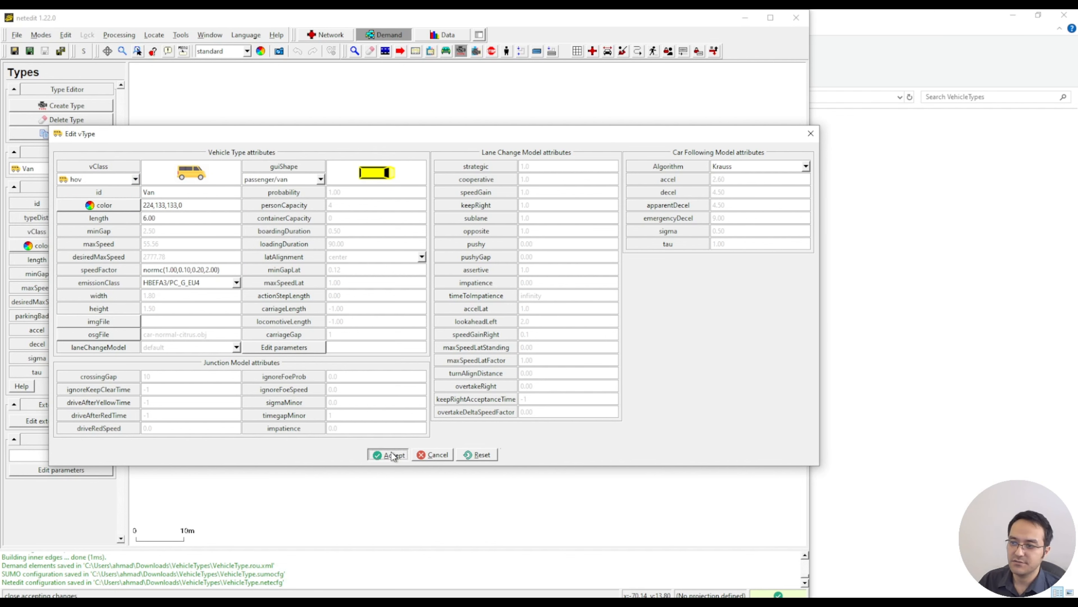
click(388, 454)
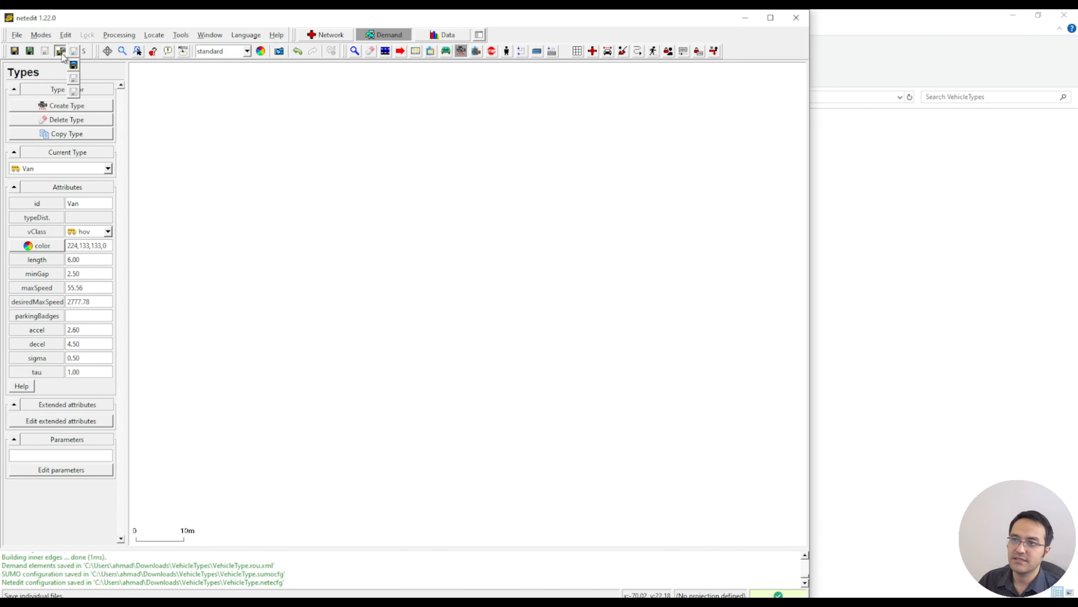
click(30, 51)
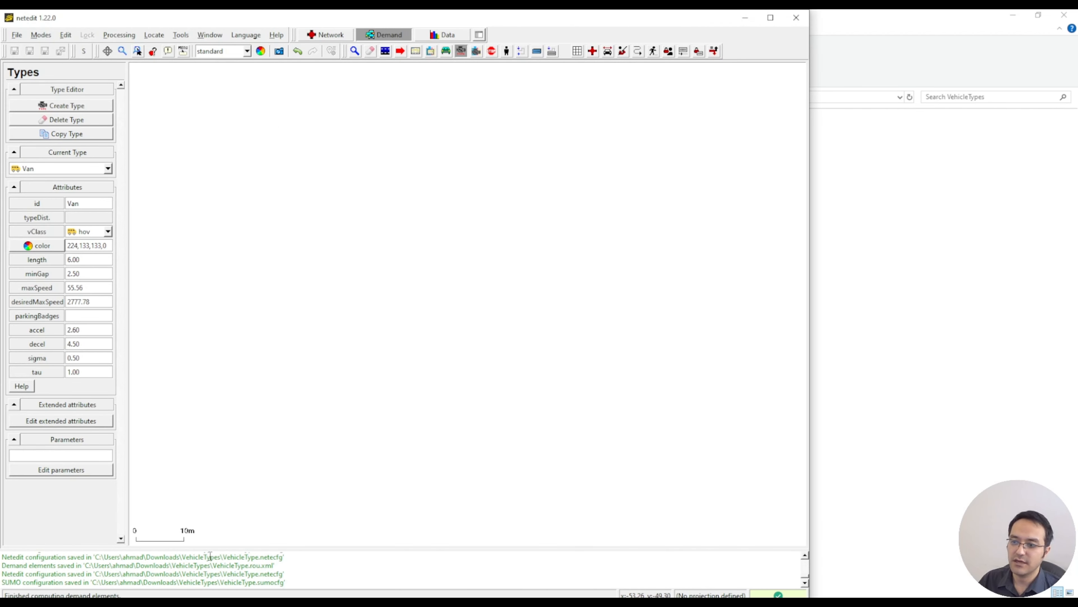
Open VehicleType.rou.xml from the VehicleTypes folder in Notepad++, review the Van vType definition, and close the editor.
mouse_move(229, 602)
click(397, 568)
right_click(132, 142)
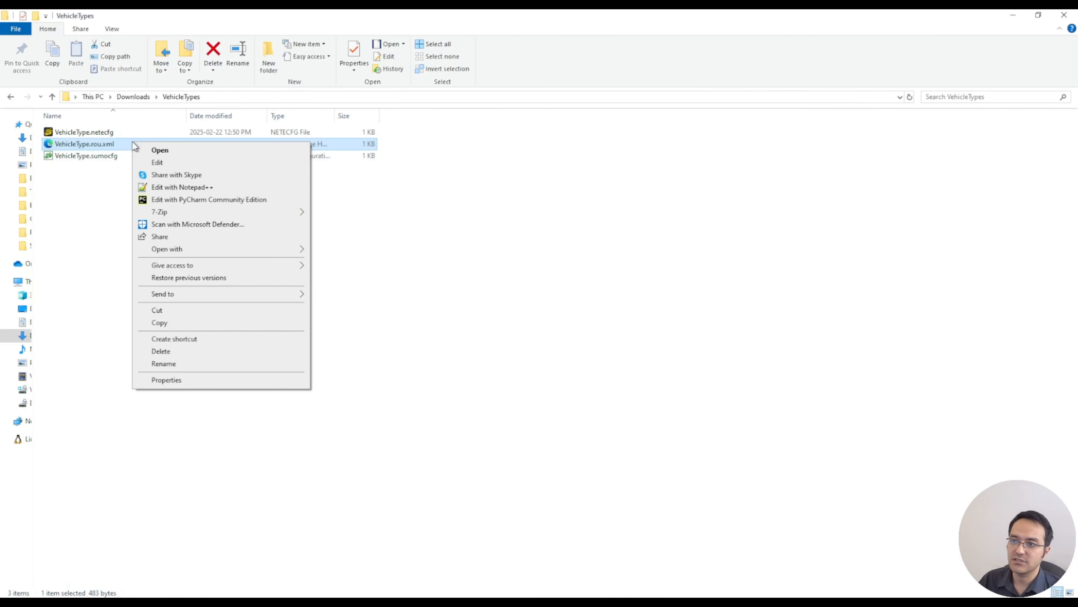
click(187, 188)
click(450, 170)
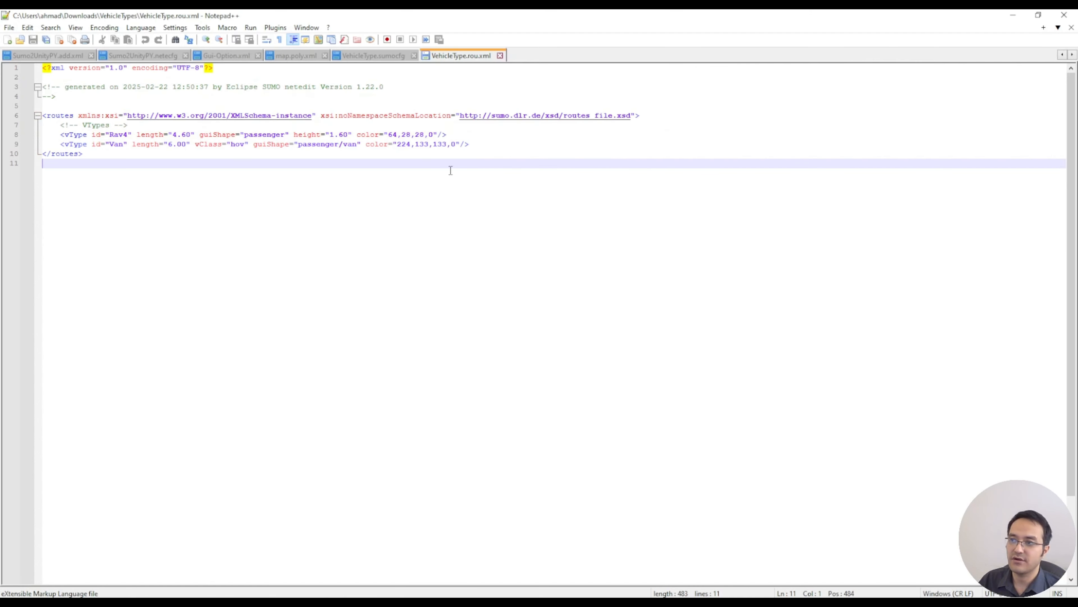
click(481, 144)
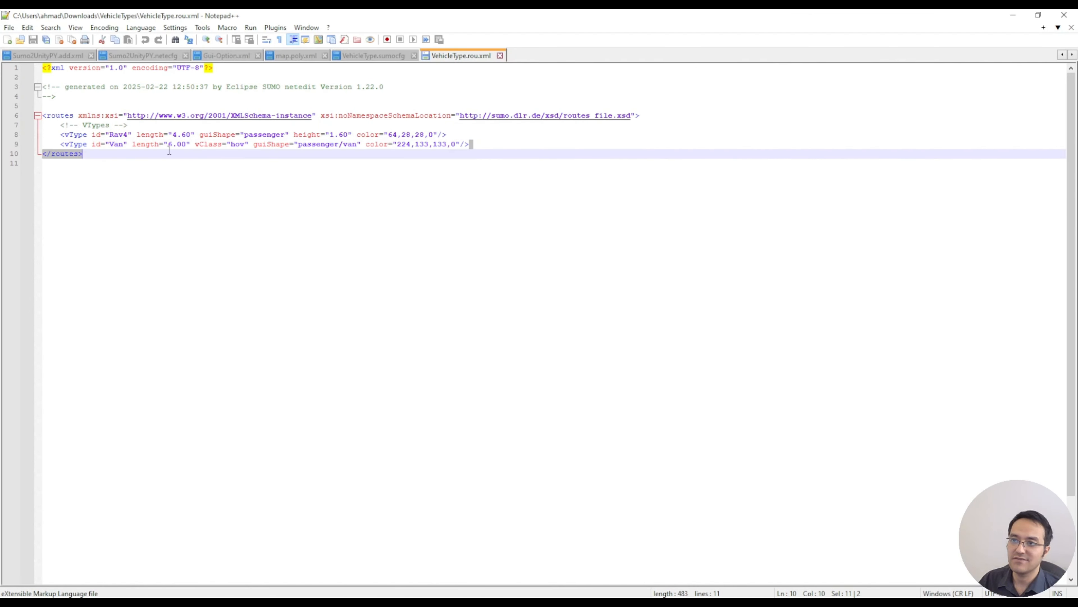
click(1064, 15)
Switch back to netedit, widen its window, and draw a horizontal edge with 4 lanes, about 166 m long.
click(273, 595)
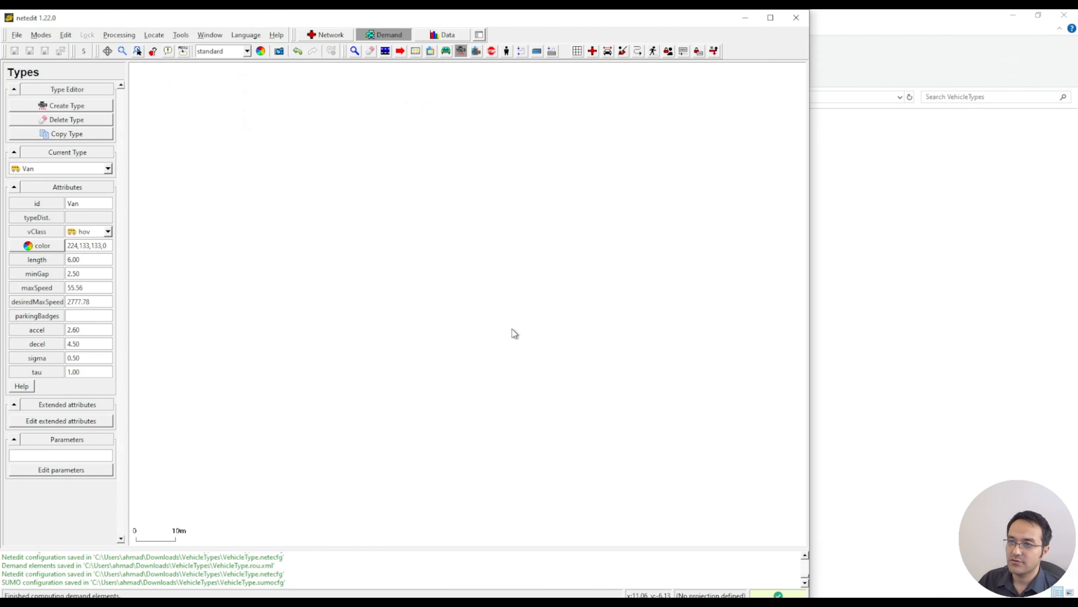
drag(811, 310, 1074, 306)
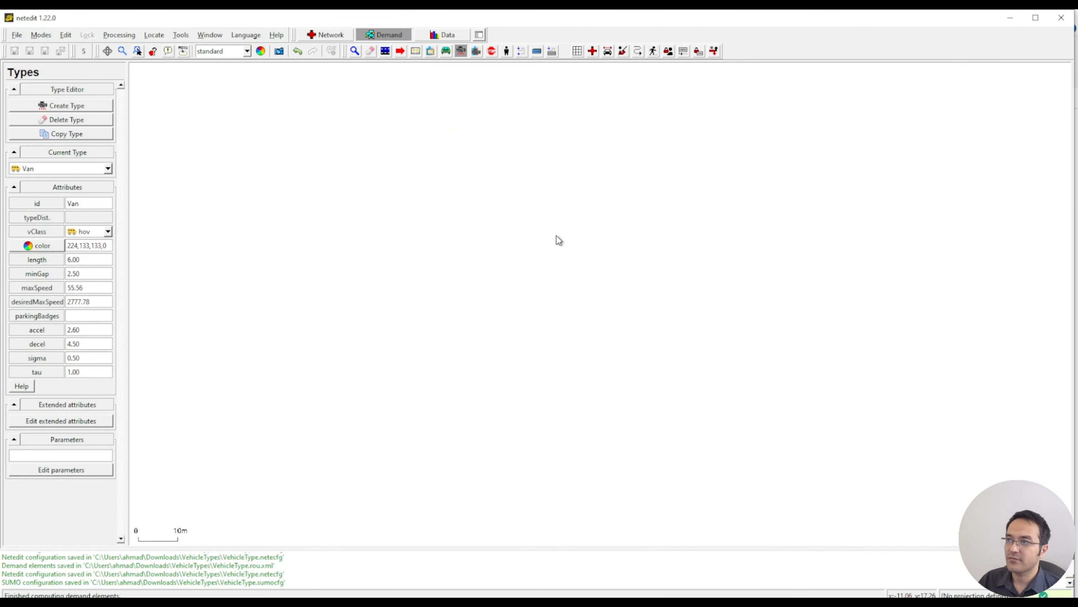
click(325, 35)
click(419, 53)
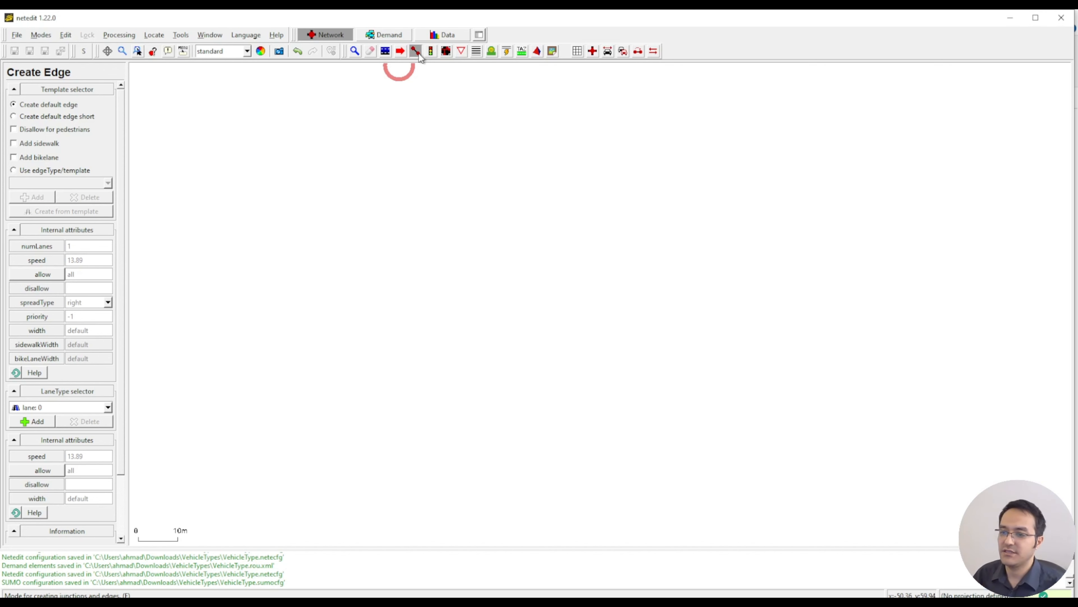
click(283, 290)
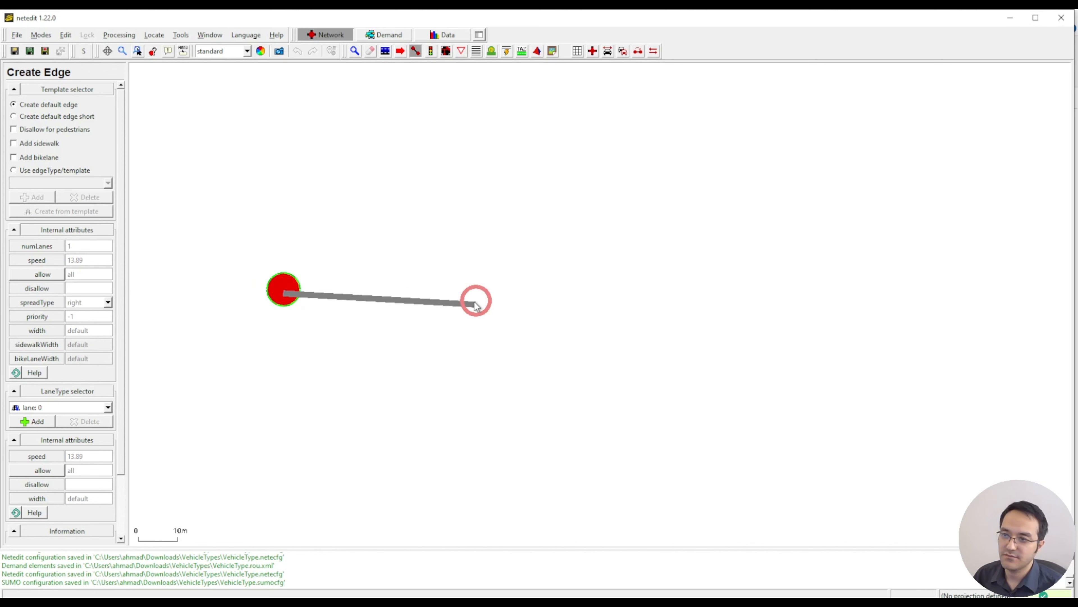
key(Escape)
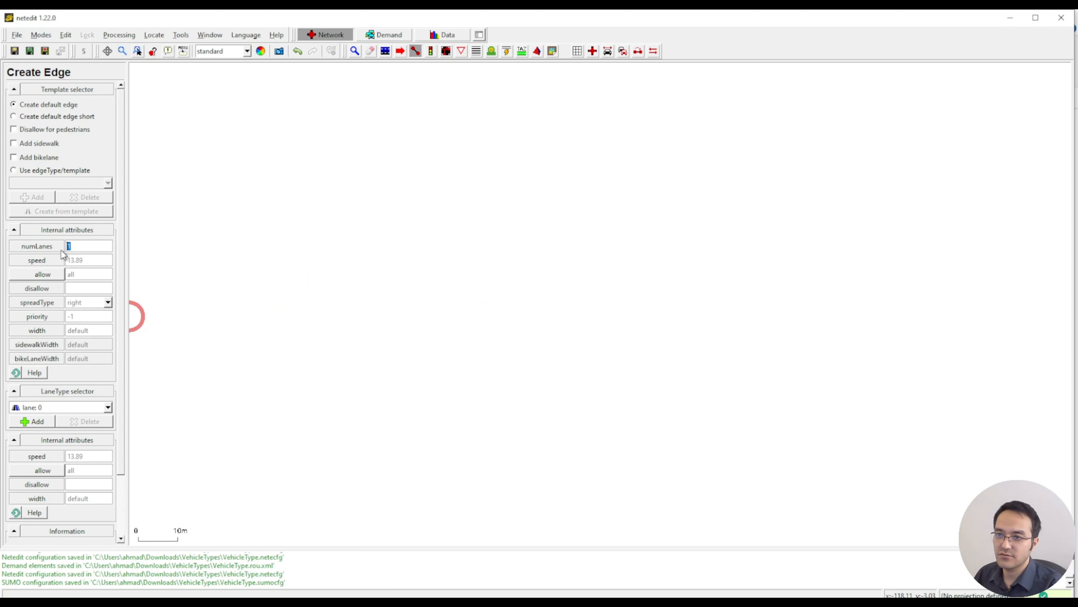
text(4)
click(245, 315)
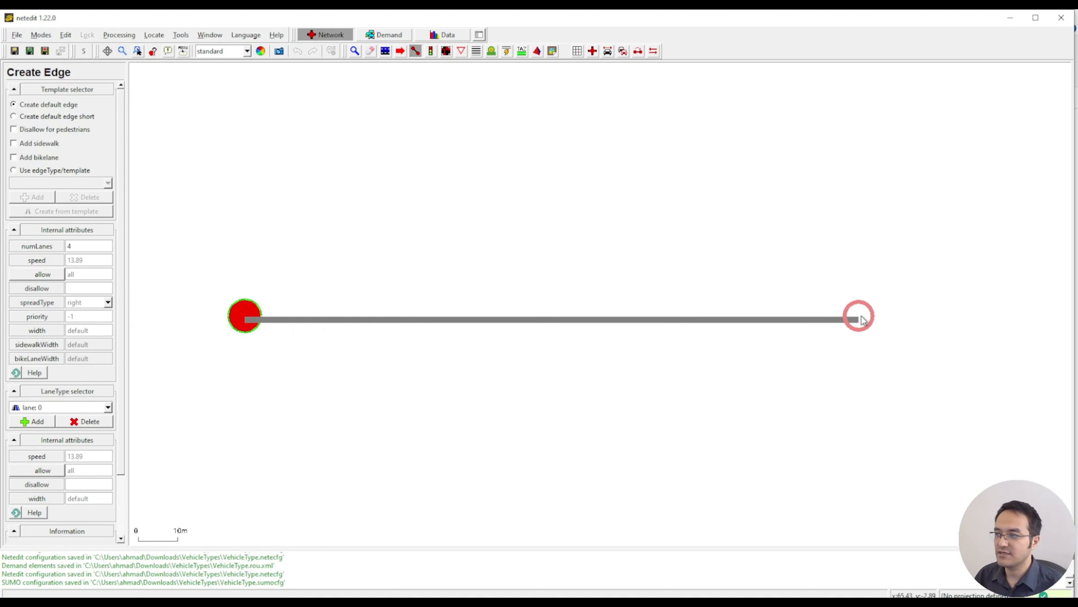
click(906, 317)
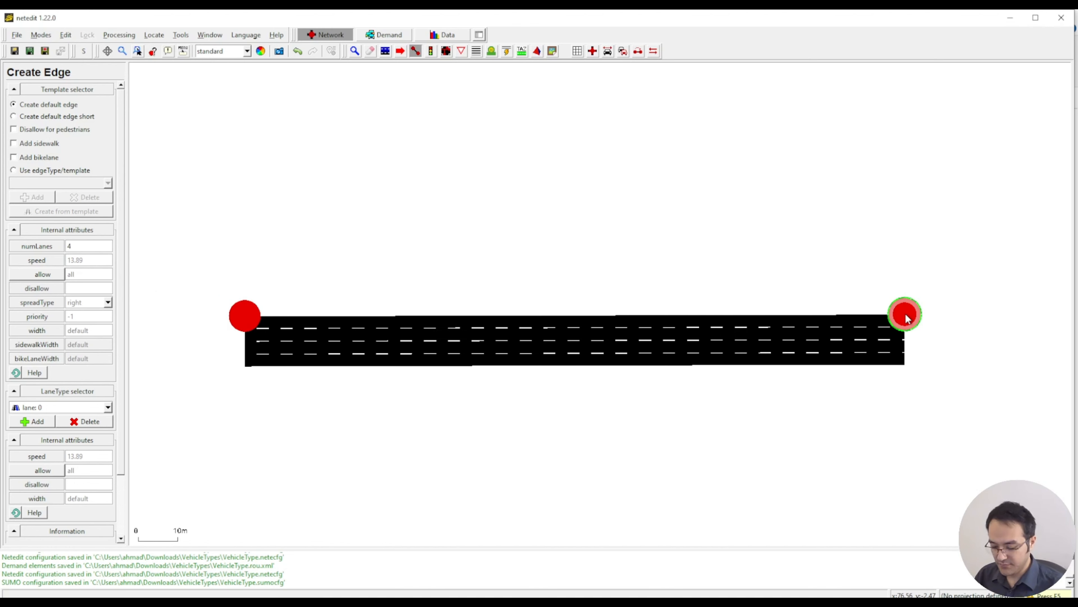
Inspect the new 4-lane edge and add a reverse direction for it.
click(355, 51)
click(400, 335)
right_click(400, 334)
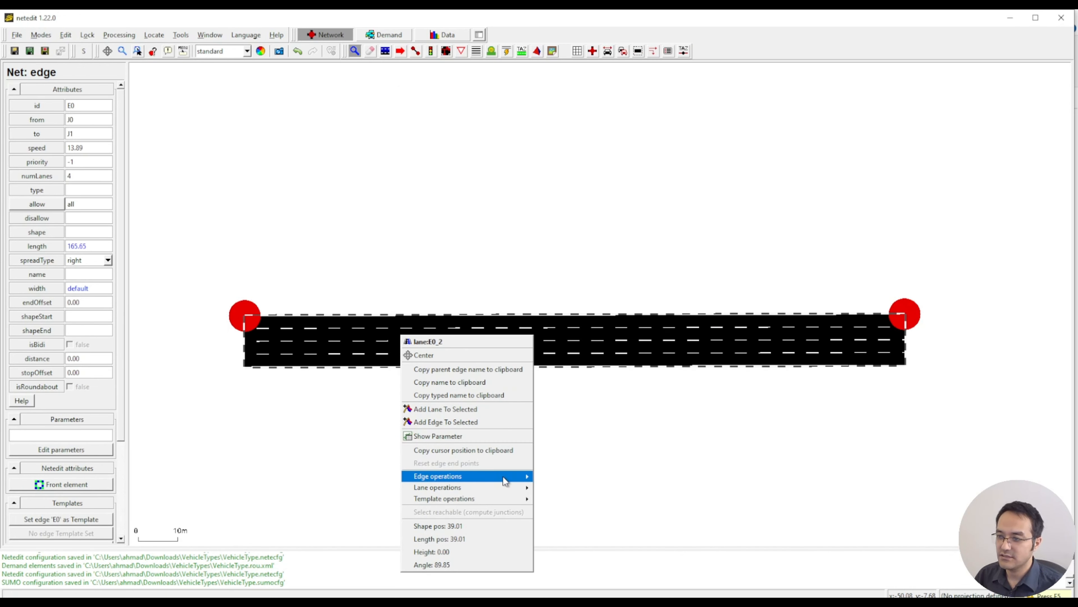
mouse_move(503, 477)
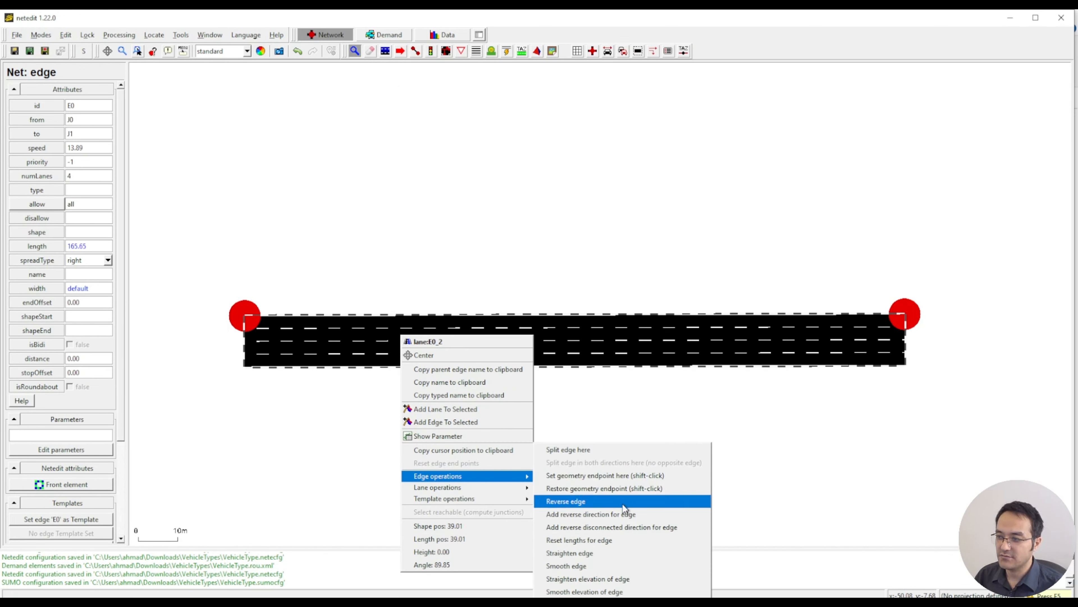
click(573, 335)
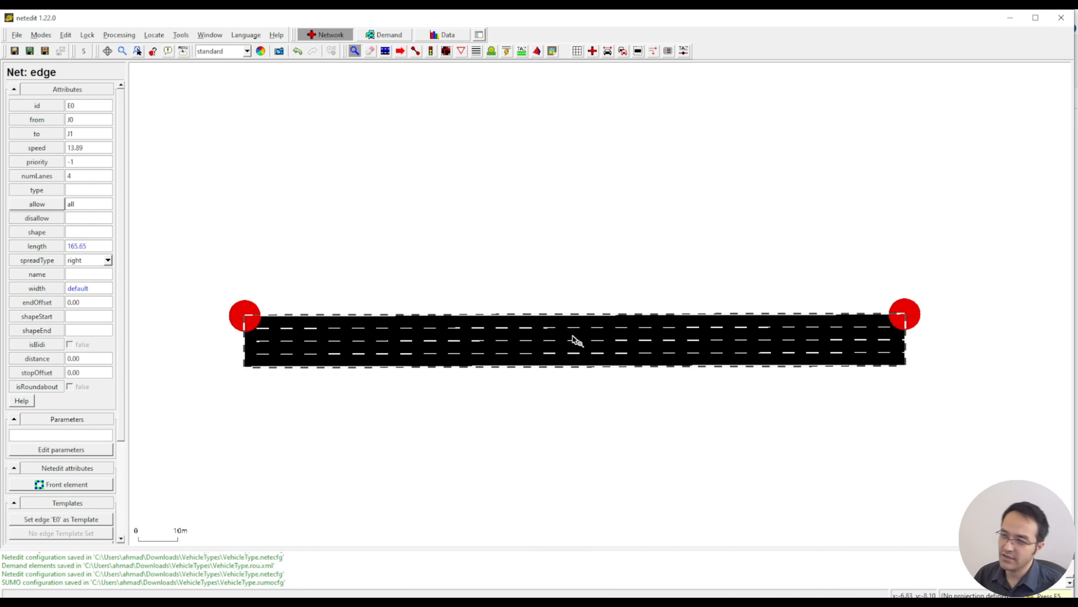
right_click(572, 336)
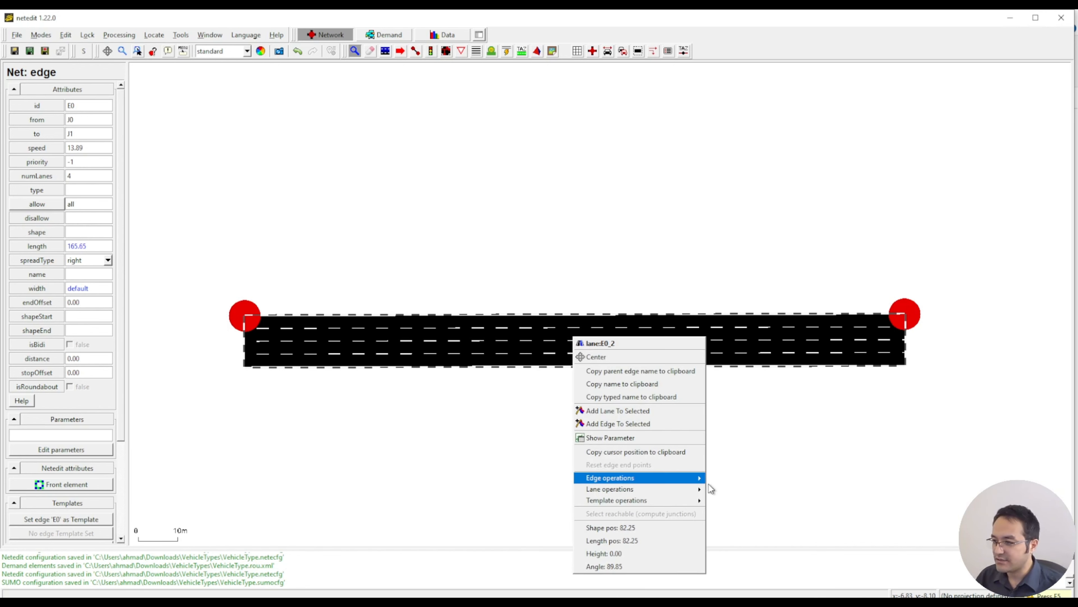
mouse_move(698, 482)
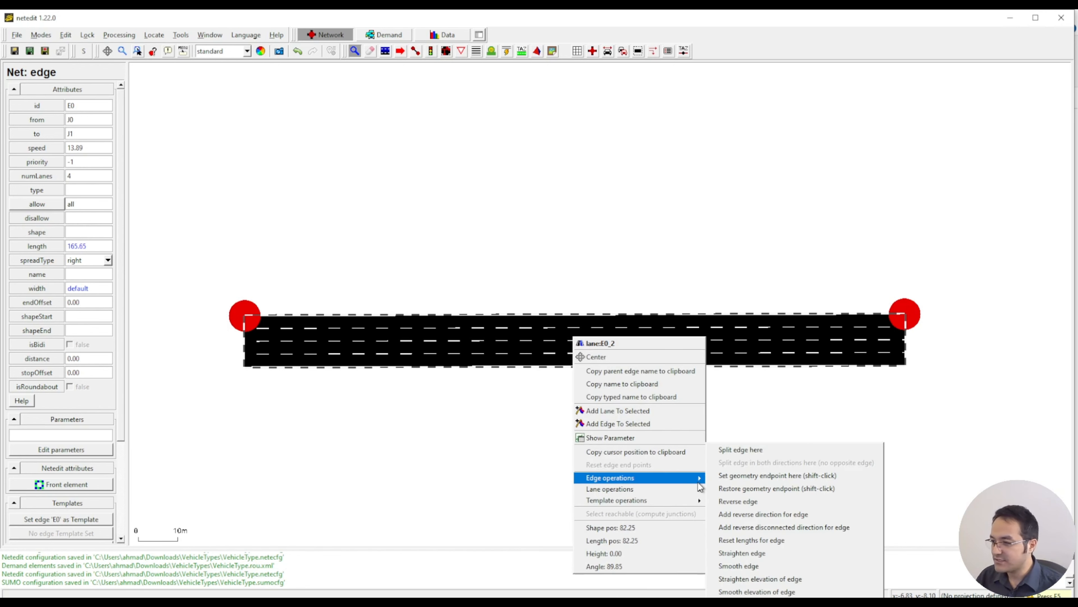
click(785, 515)
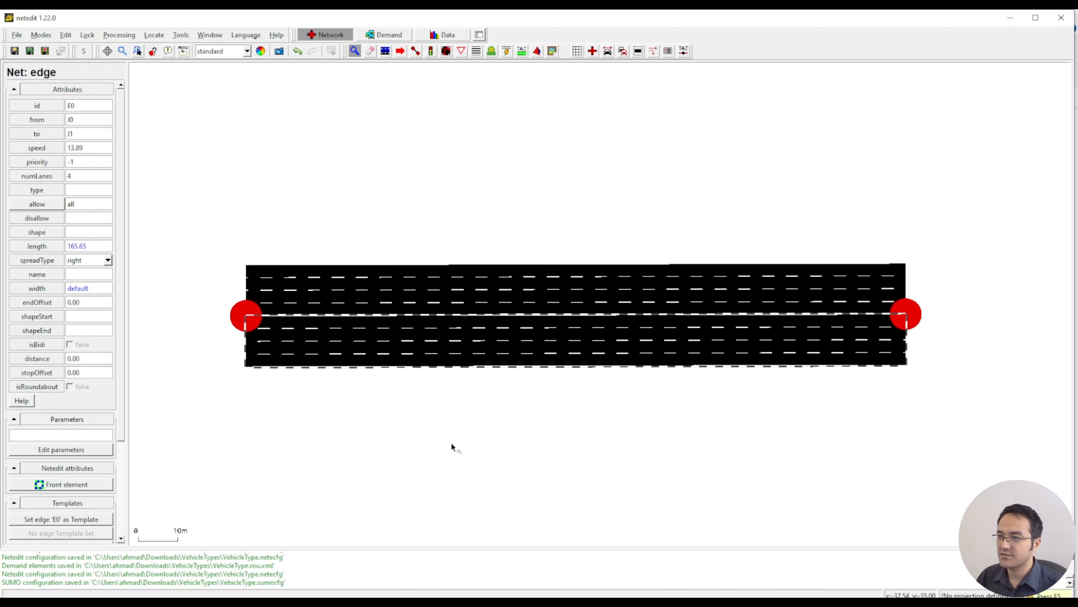
click(380, 54)
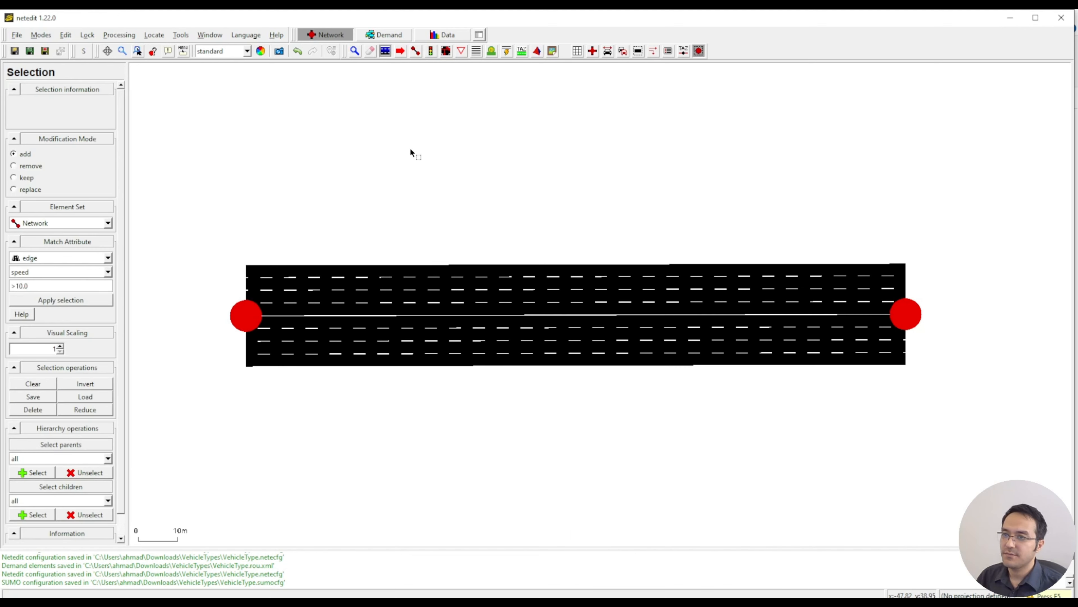
click(353, 52)
click(324, 332)
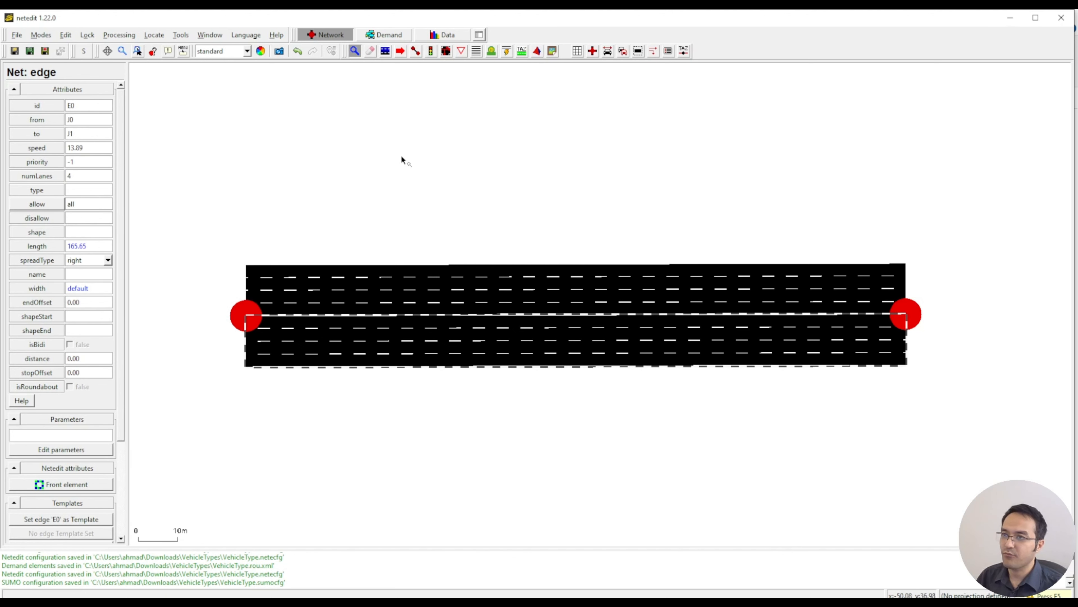
In demand mode, create a from-to edges flow with parent vType Van along the lower edge.
click(376, 36)
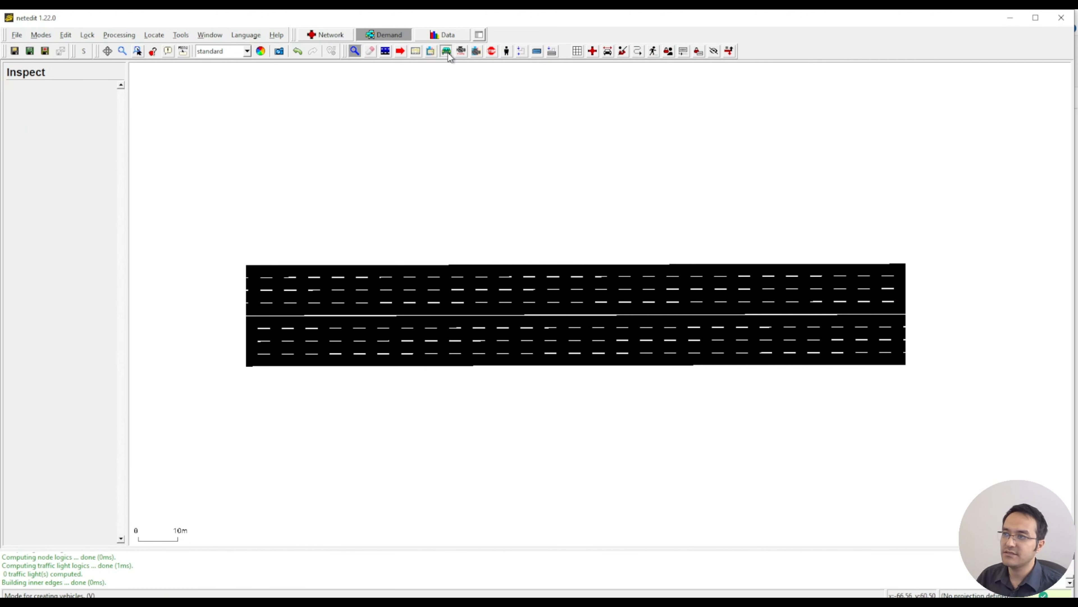
click(448, 53)
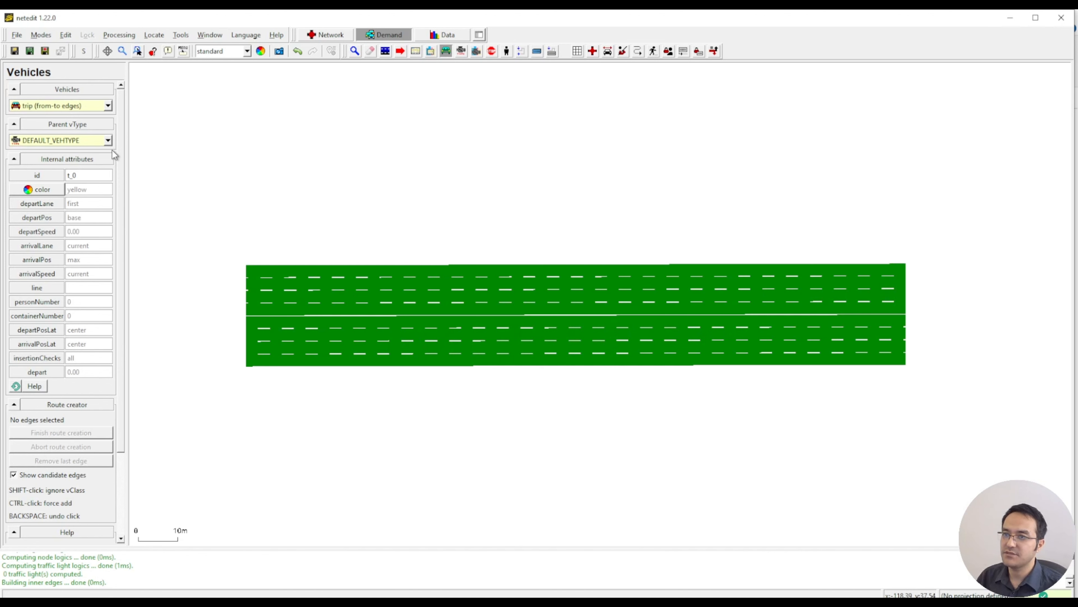
click(108, 105)
click(64, 184)
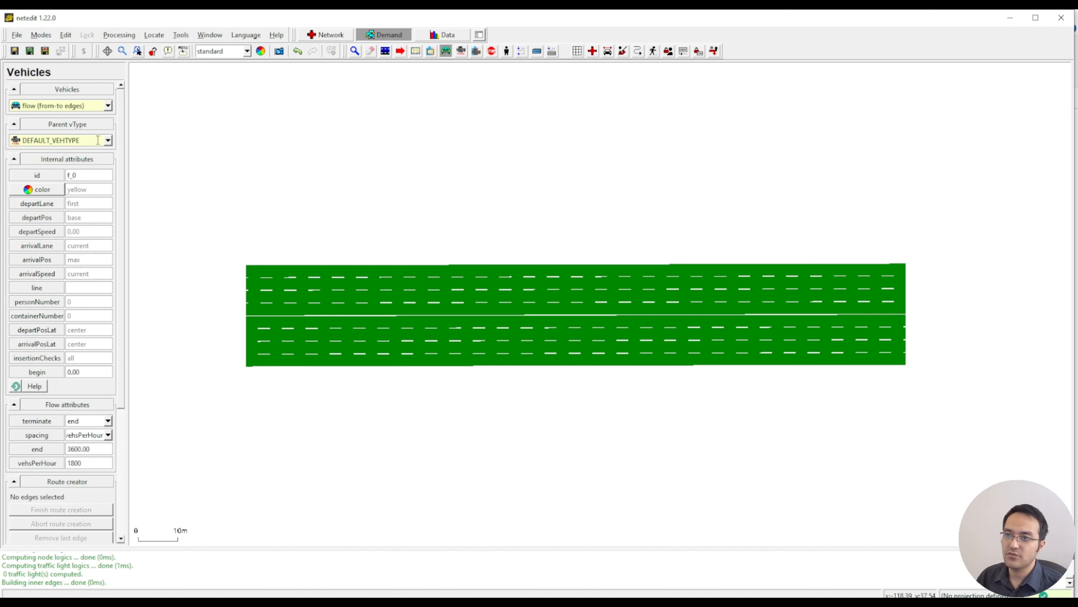
click(109, 141)
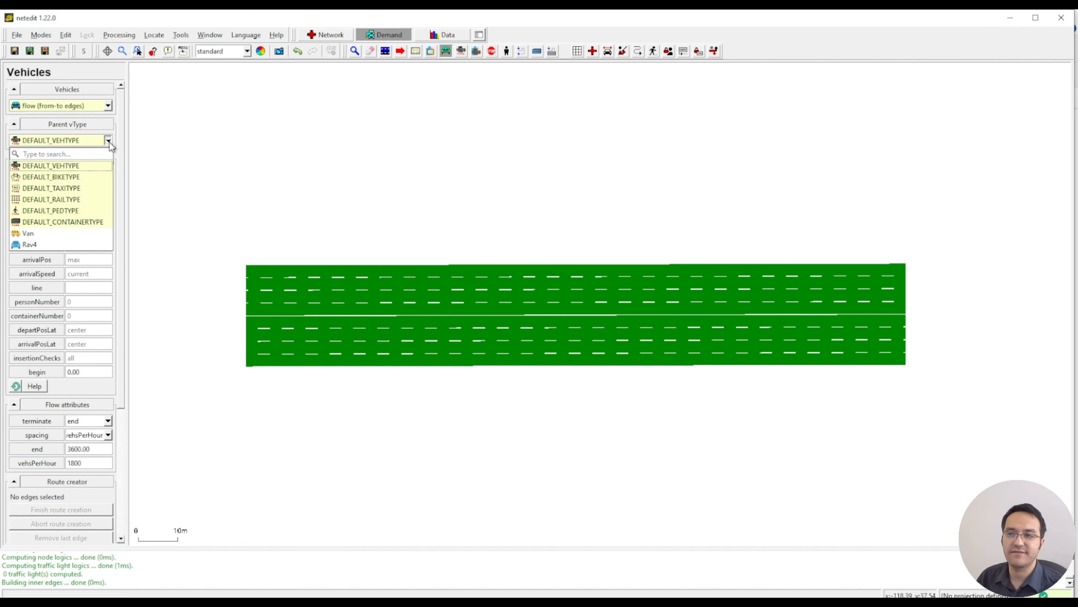
click(62, 236)
click(306, 349)
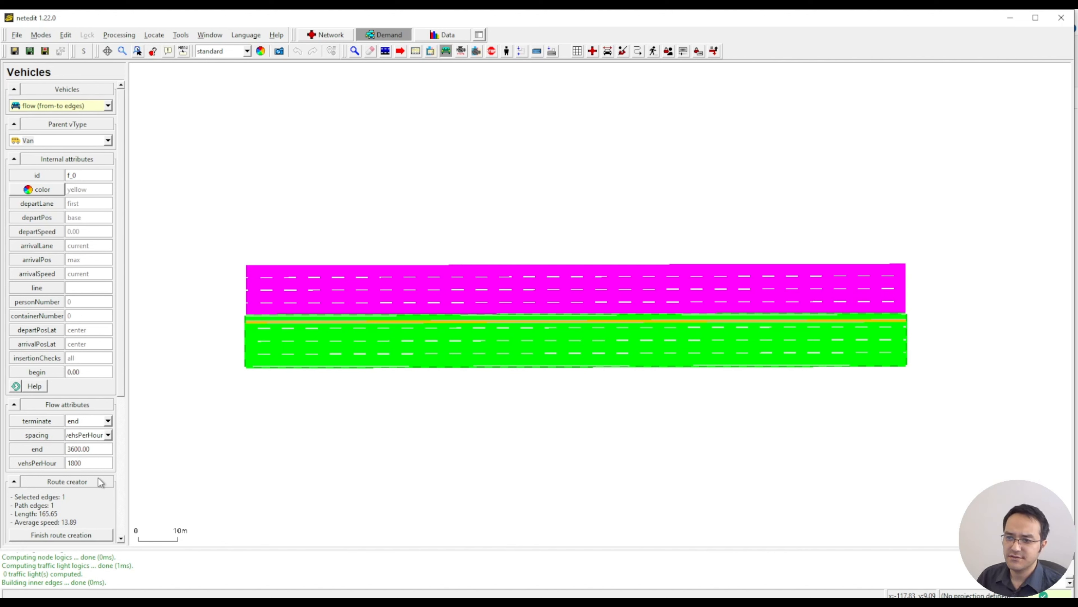
click(77, 536)
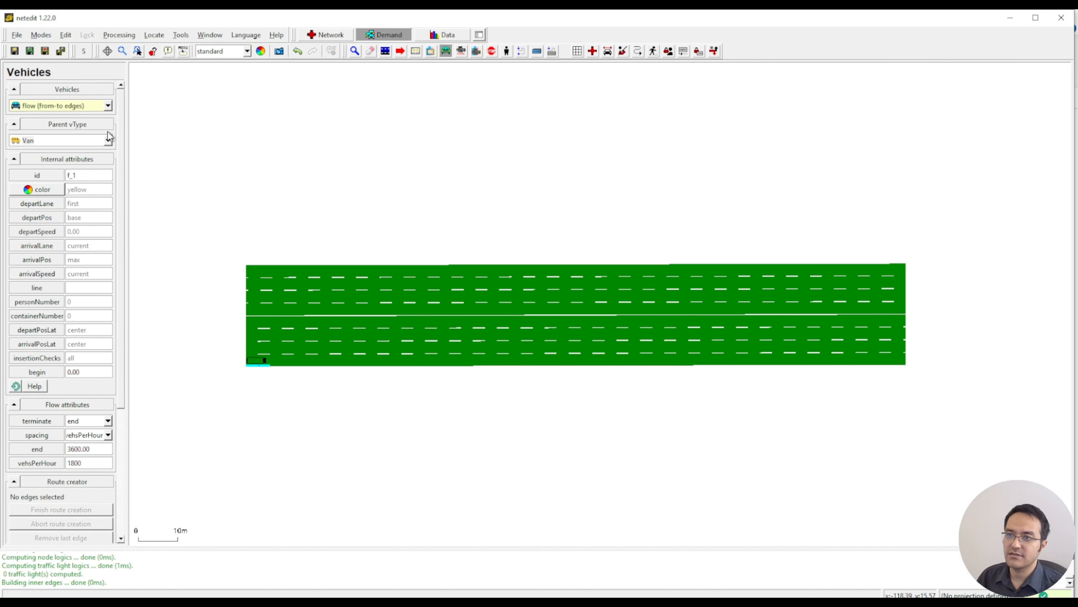
Create a second from-to edges flow along the lower edge, using Rav4 as the parent vType.
click(269, 340)
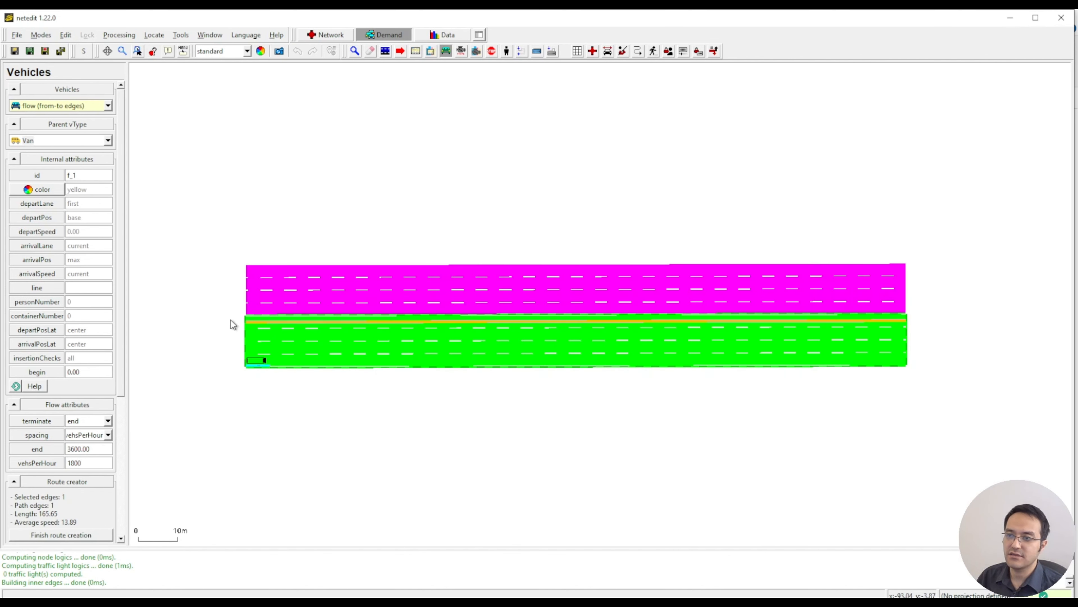
click(109, 141)
click(68, 246)
click(290, 347)
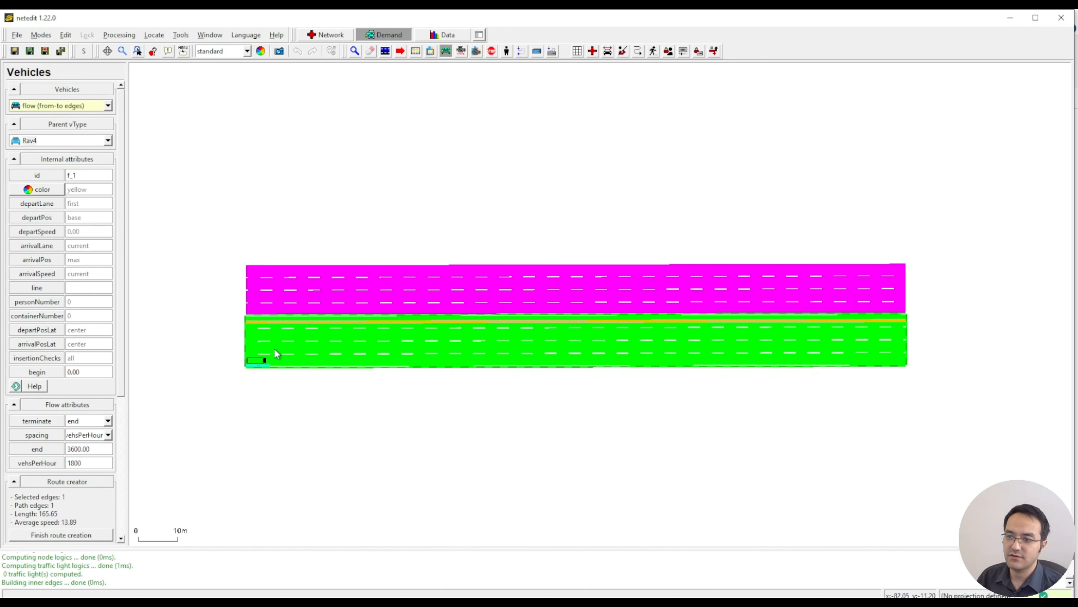
click(81, 534)
Spread out the stacked flow vehicles at the start of the lower edge to compare their shapes.
scroll(274, 390, up, 5)
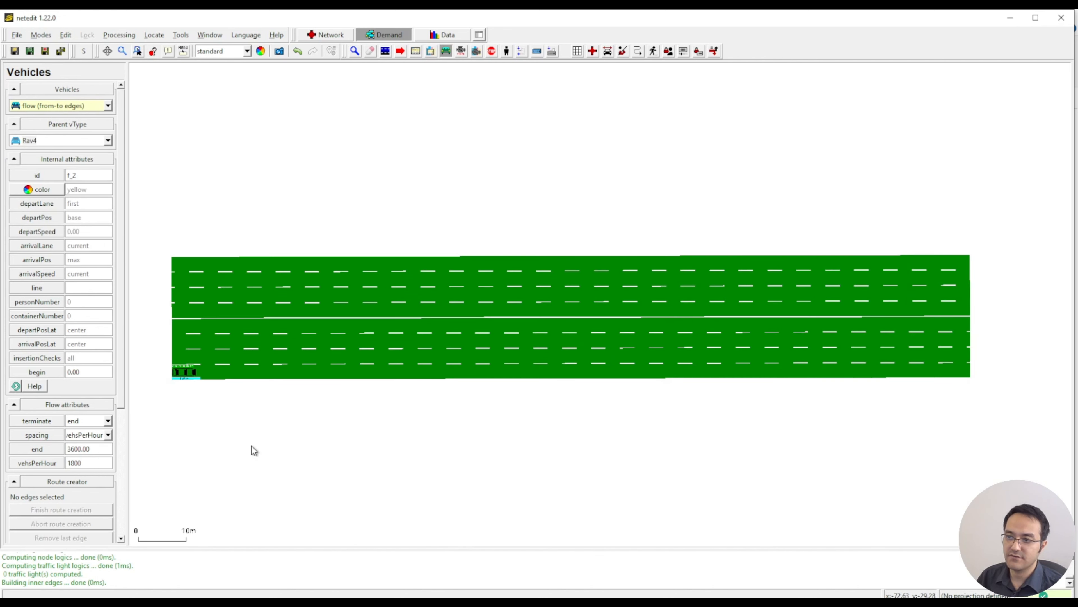
drag(349, 443, 734, 414)
scroll(585, 419, up, 3)
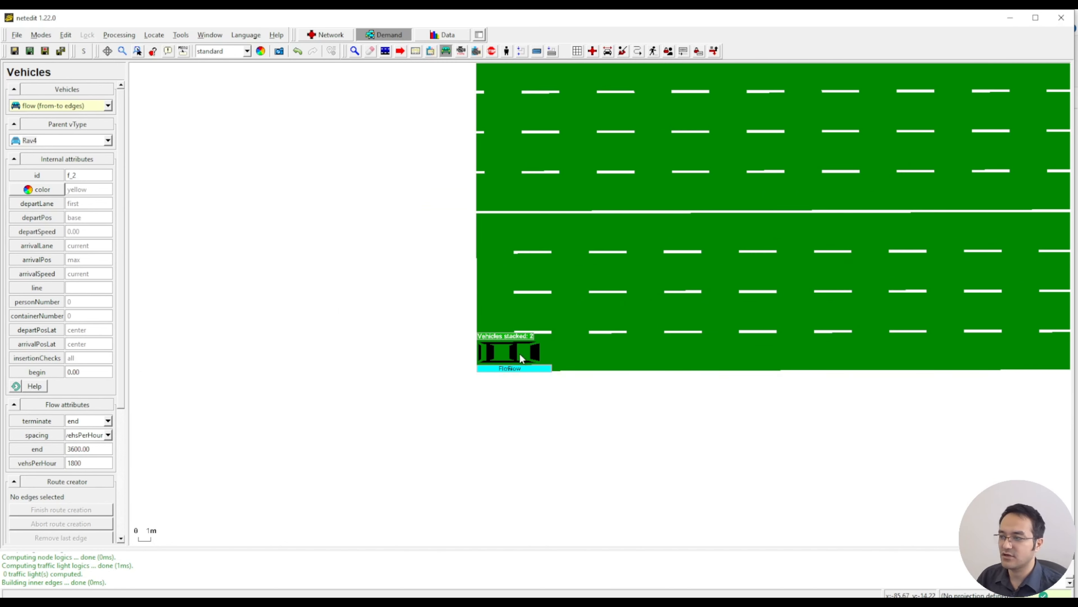
click(610, 53)
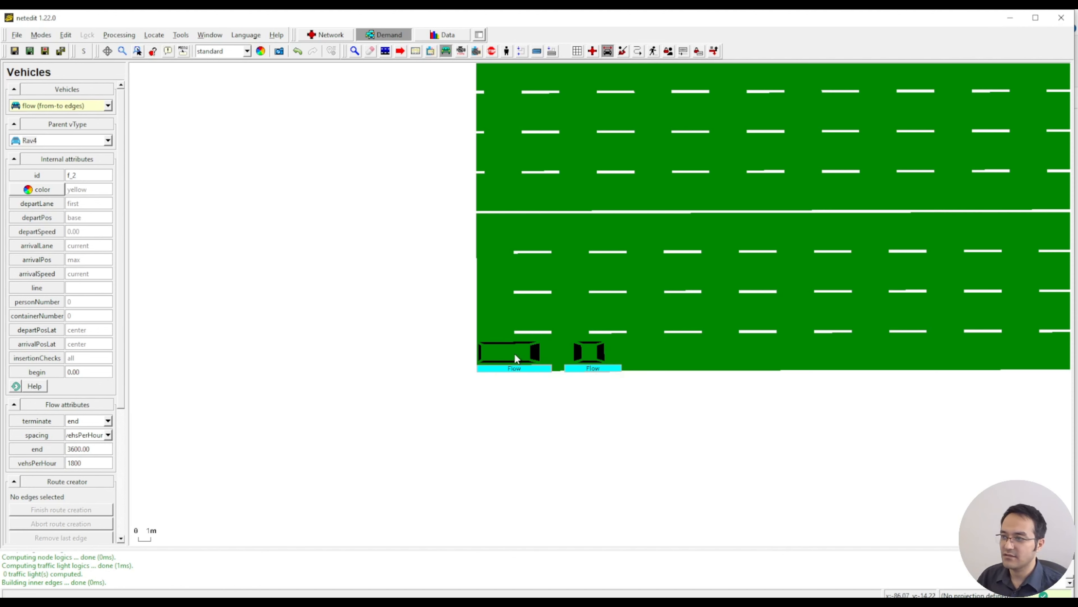
Inspect the Van flow at the start of the lower edge in demand mode and set its color to white.
click(343, 35)
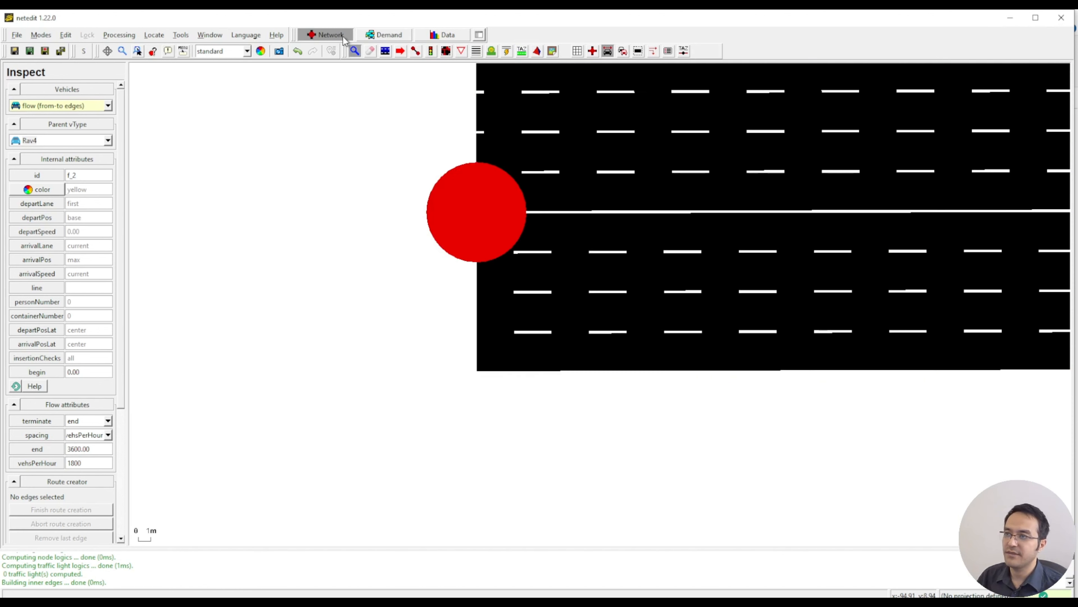
scroll(565, 344, down, 3)
drag(565, 343, 389, 409)
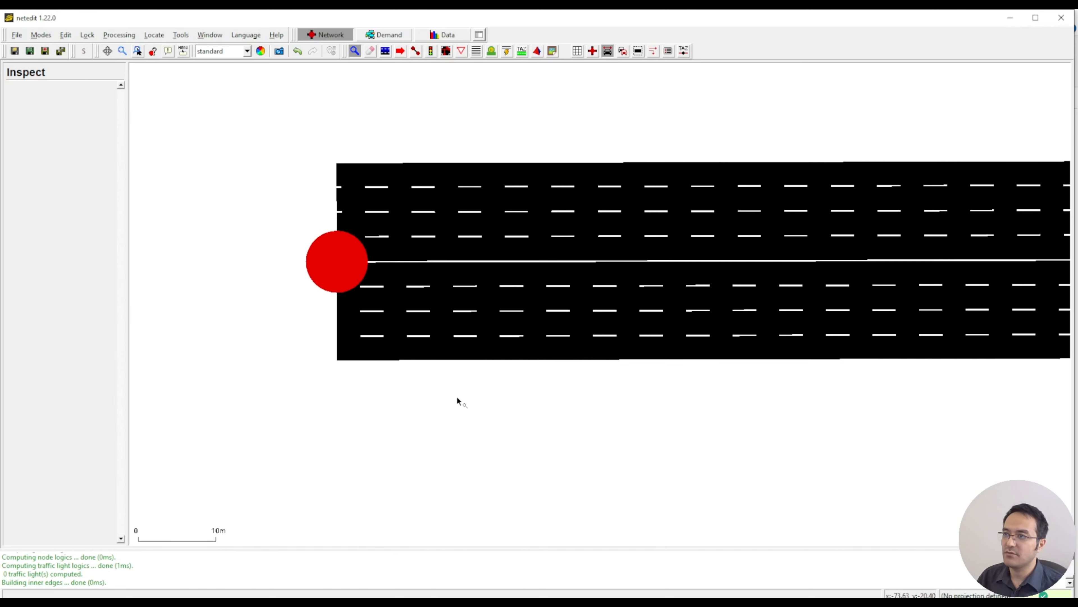
click(384, 35)
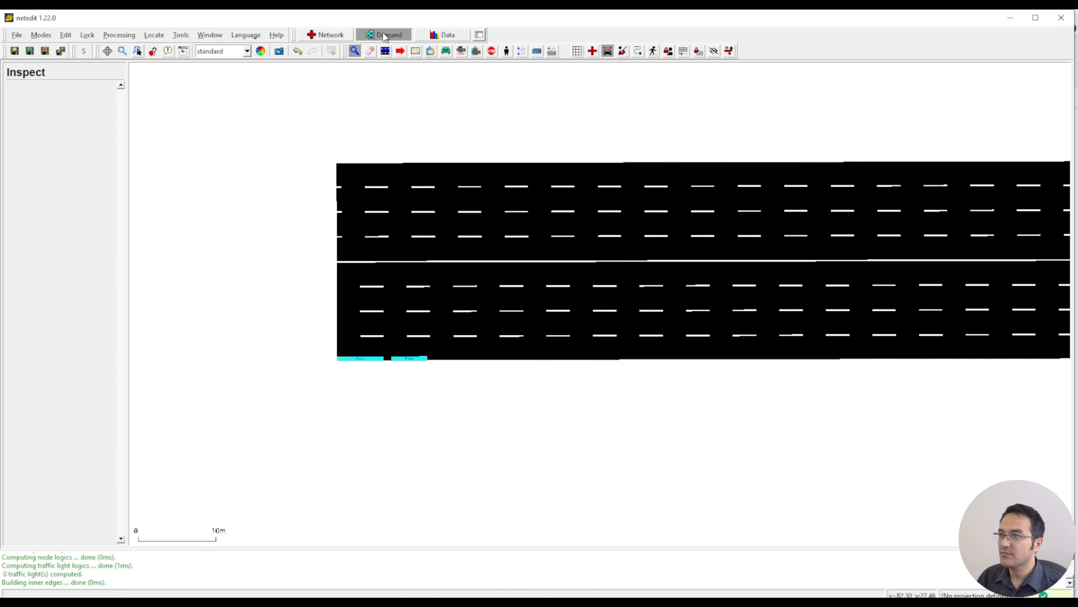
scroll(449, 386, up, 3)
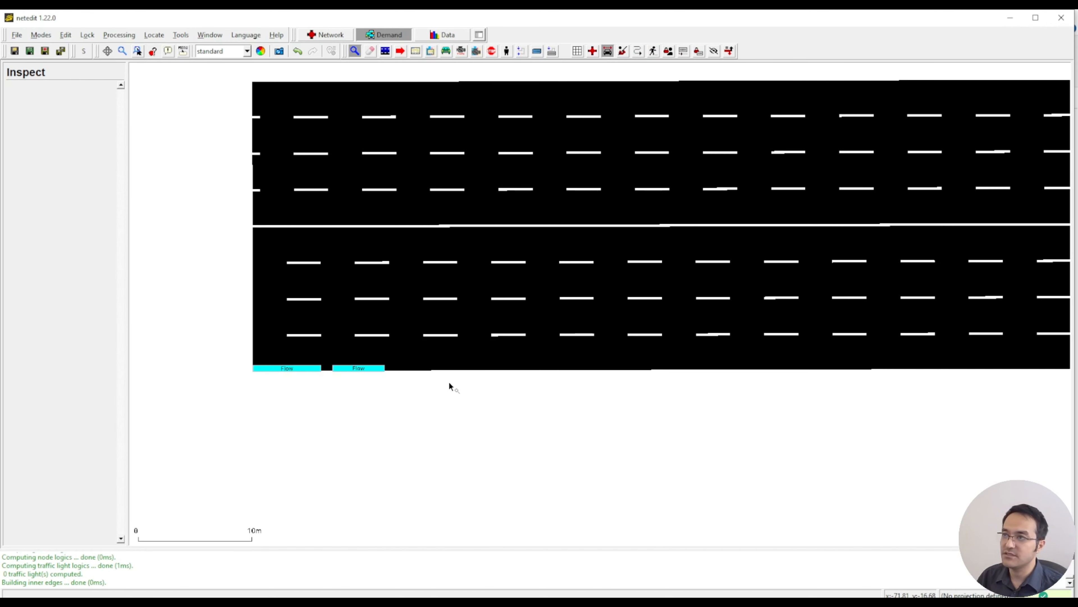
scroll(449, 383, up, 5)
click(346, 352)
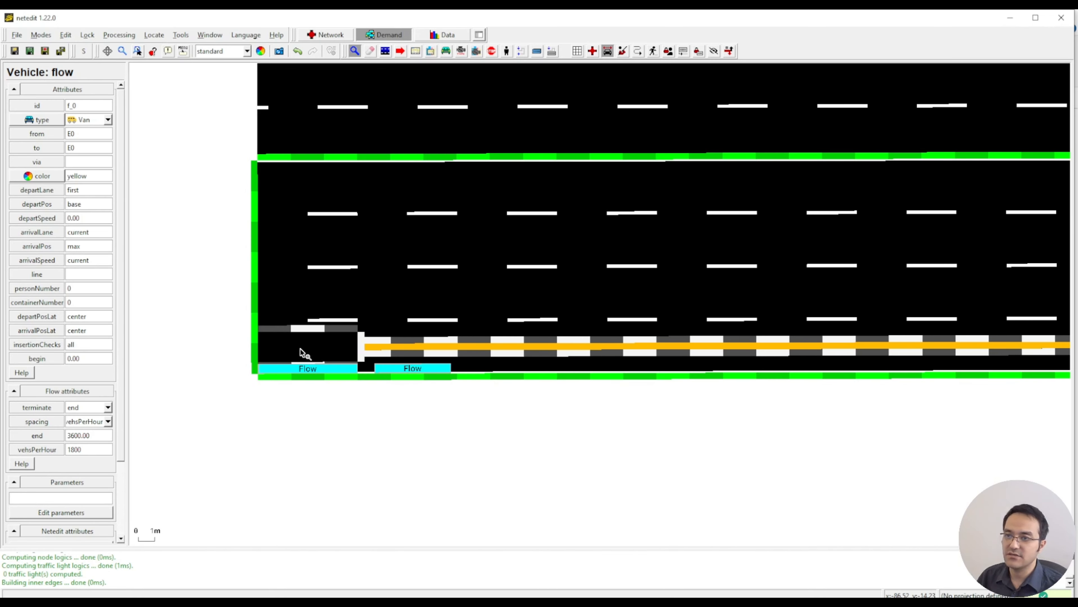
click(37, 175)
mouse_move(115, 228)
mouse_down()
mouse_move(127, 237)
mouse_move(113, 247)
mouse_up()
click(261, 288)
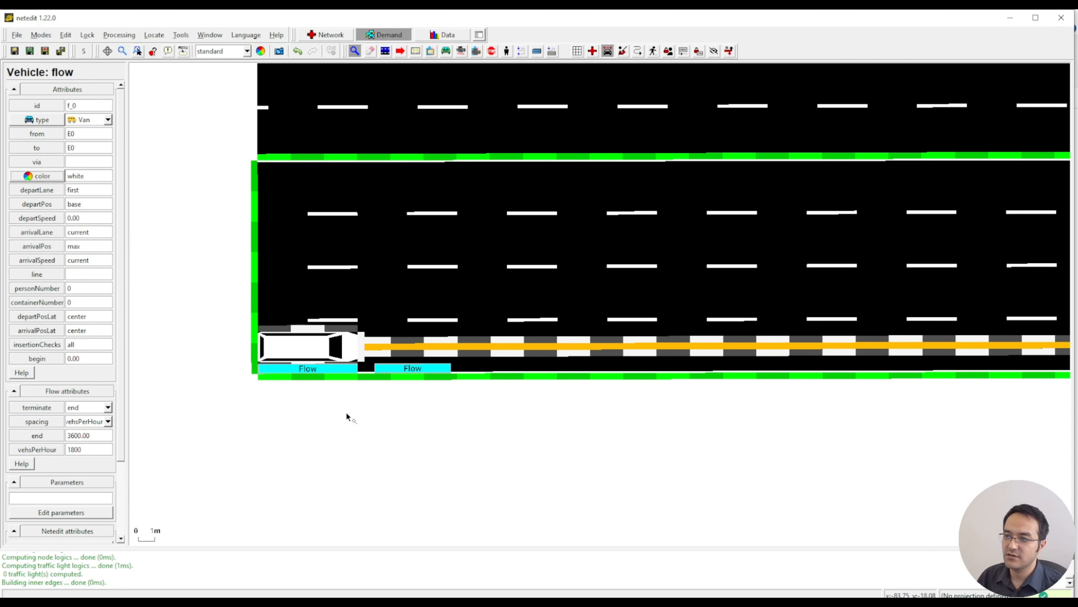
Inspect the Rav4 flow beside the van and set its color to the light red 216,73,58.
click(414, 334)
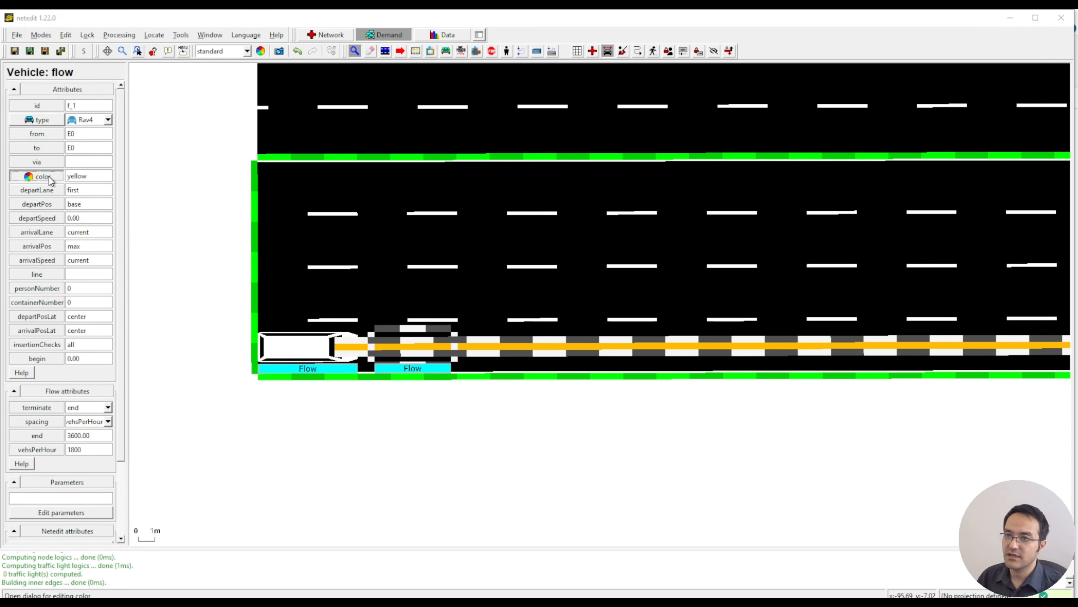
click(37, 176)
mouse_move(112, 223)
mouse_down()
mouse_move(130, 226)
mouse_move(123, 213)
mouse_move(115, 225)
mouse_move(137, 212)
mouse_move(116, 222)
mouse_up()
click(99, 220)
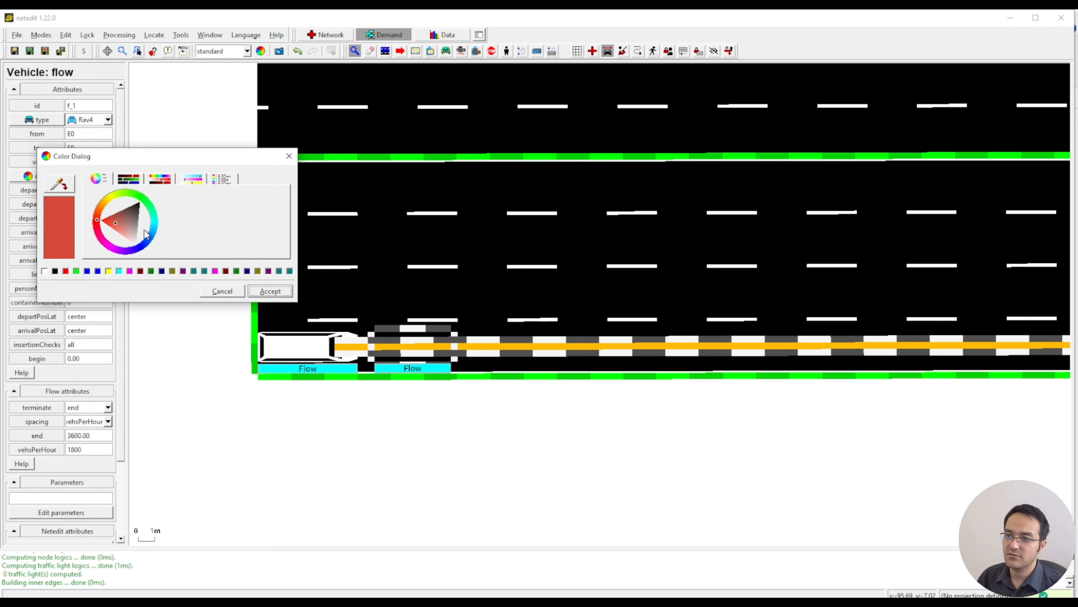
click(270, 290)
scroll(445, 438, down, 5)
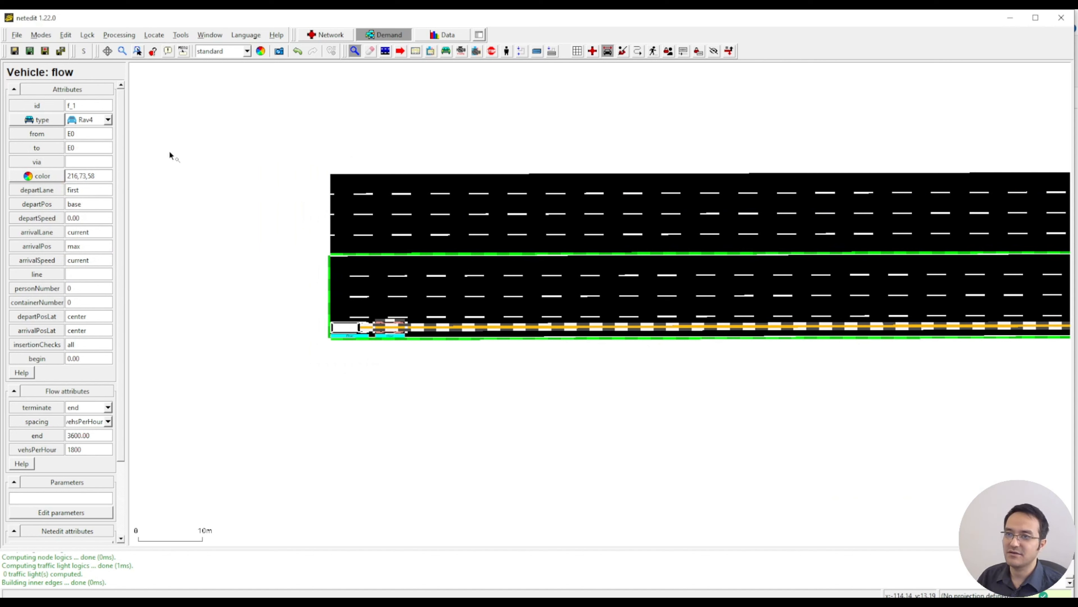
Save the demand elements to VehicleType.rou.xml and dismiss the network save dialog.
click(61, 51)
click(73, 72)
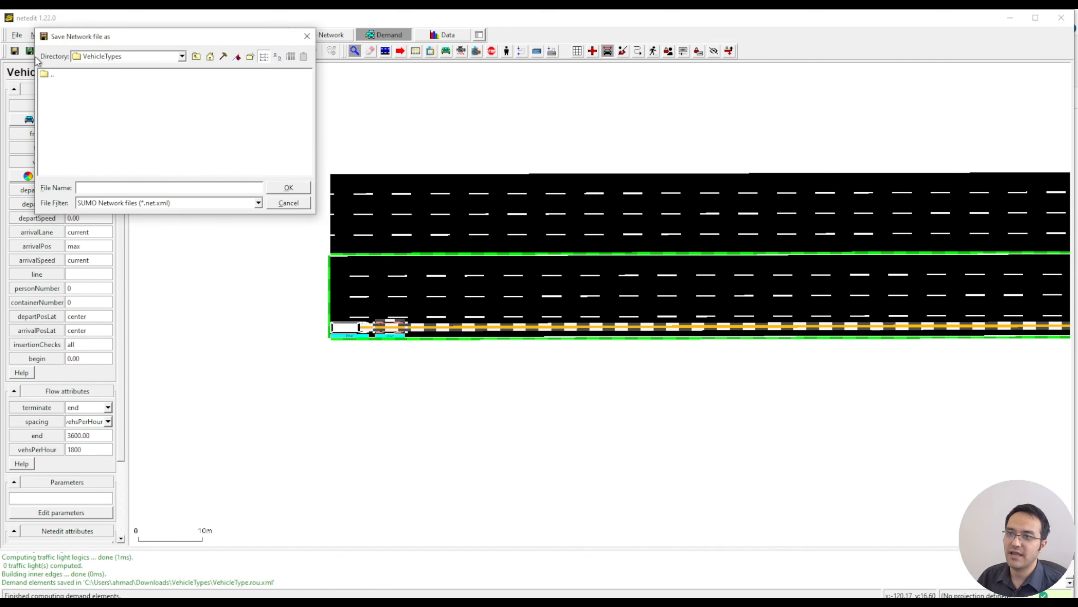
click(280, 208)
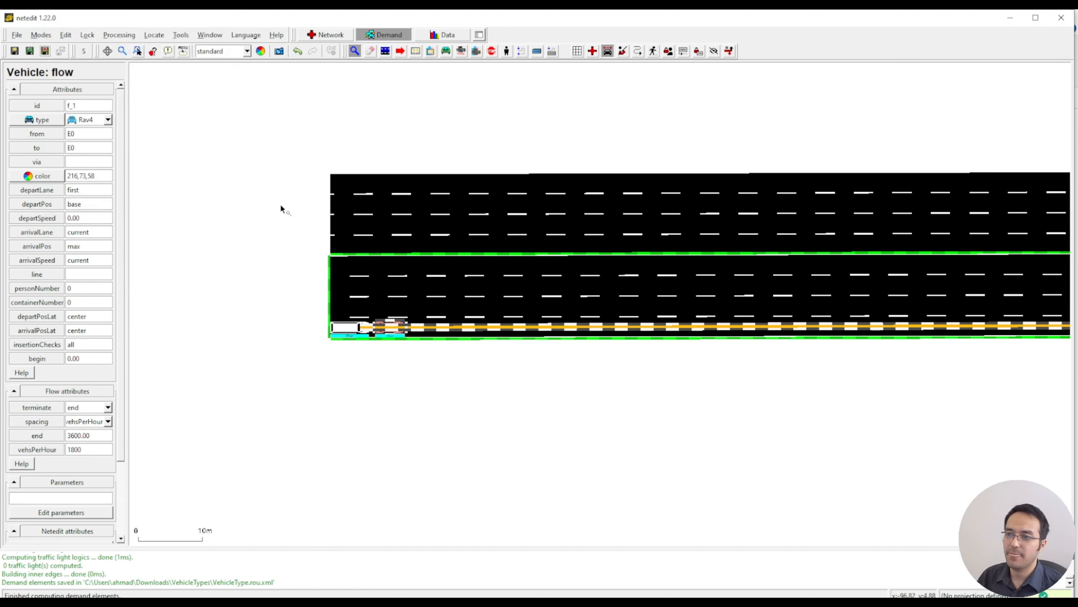
Save the network as VehicleType in the VehicleTypes folder, along with the SUMO and netedit configurations.
click(44, 51)
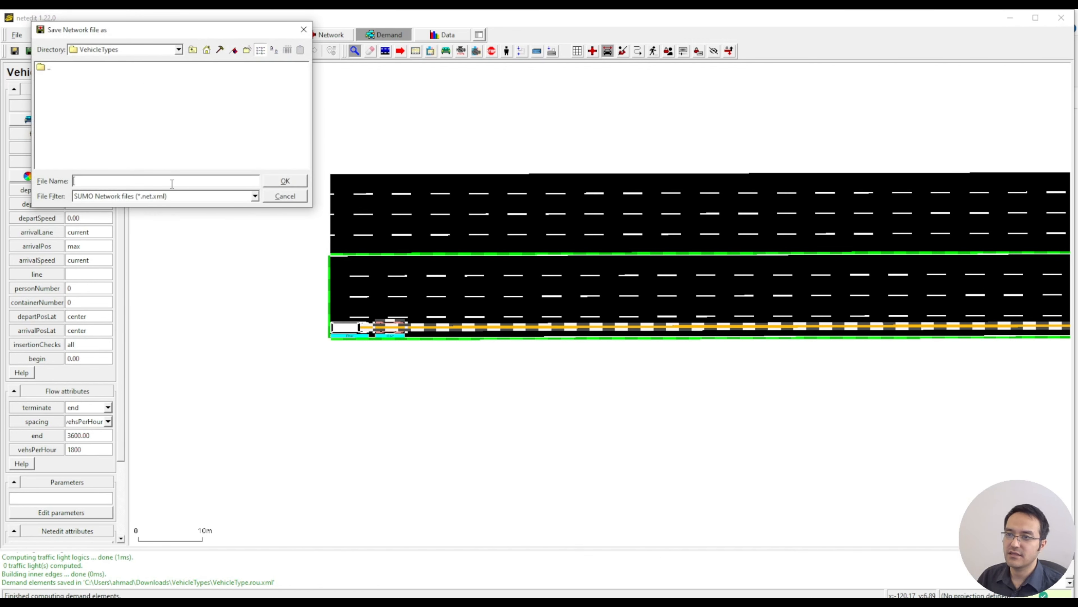
text(VehicleTyp)
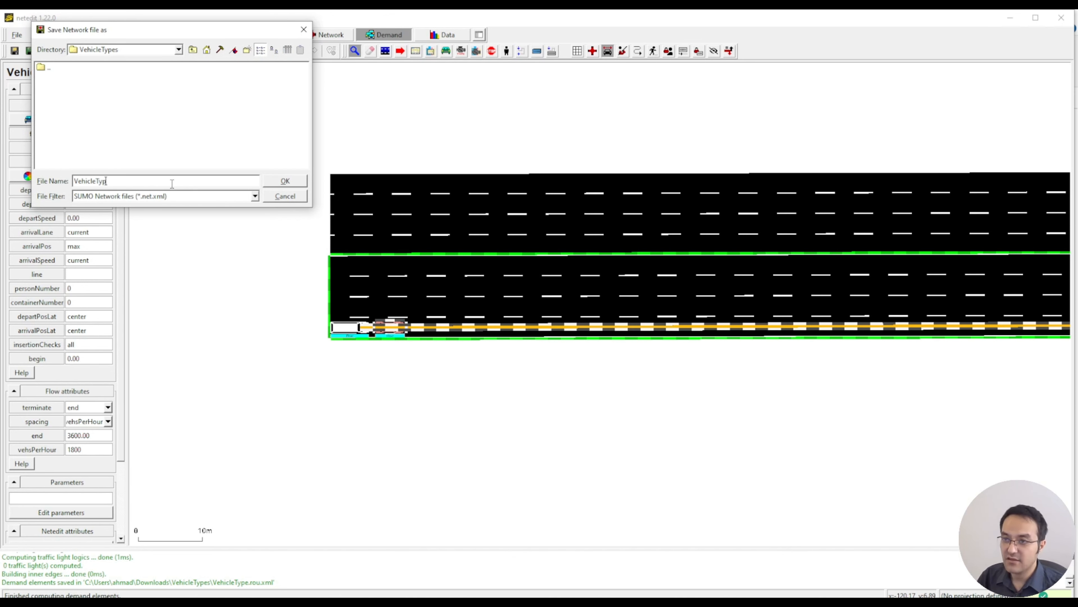
text(e)
click(296, 183)
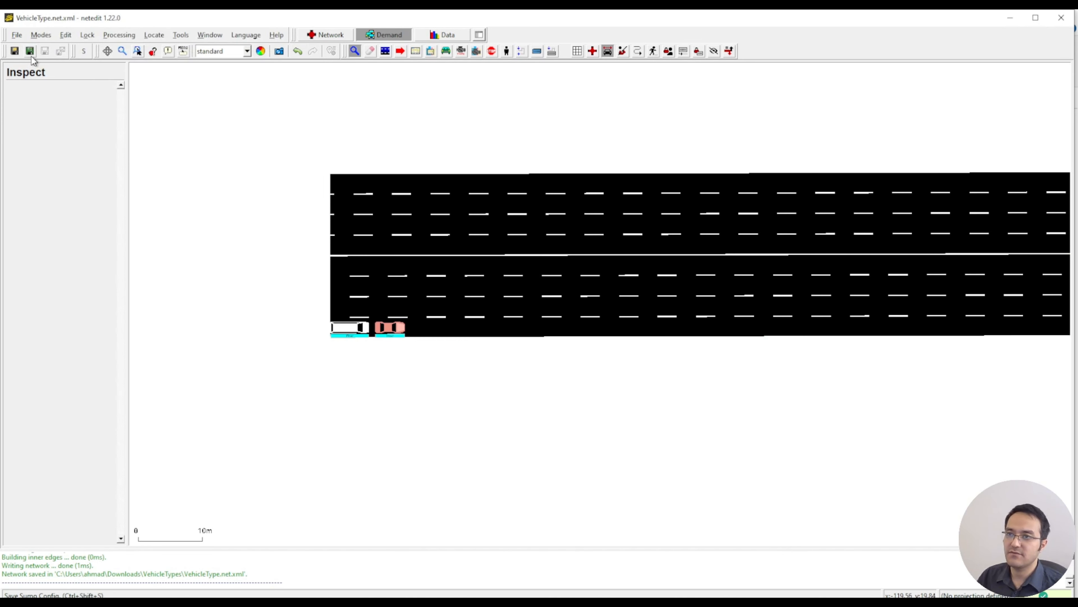
click(14, 52)
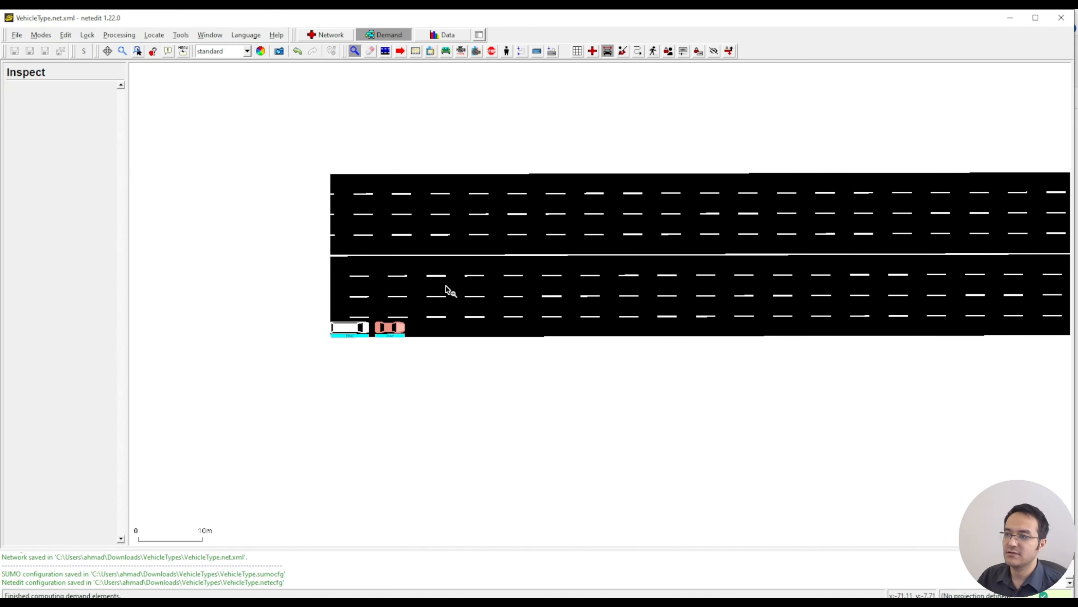
Create a new vehicle type distribution and set its id to Urban.
click(476, 51)
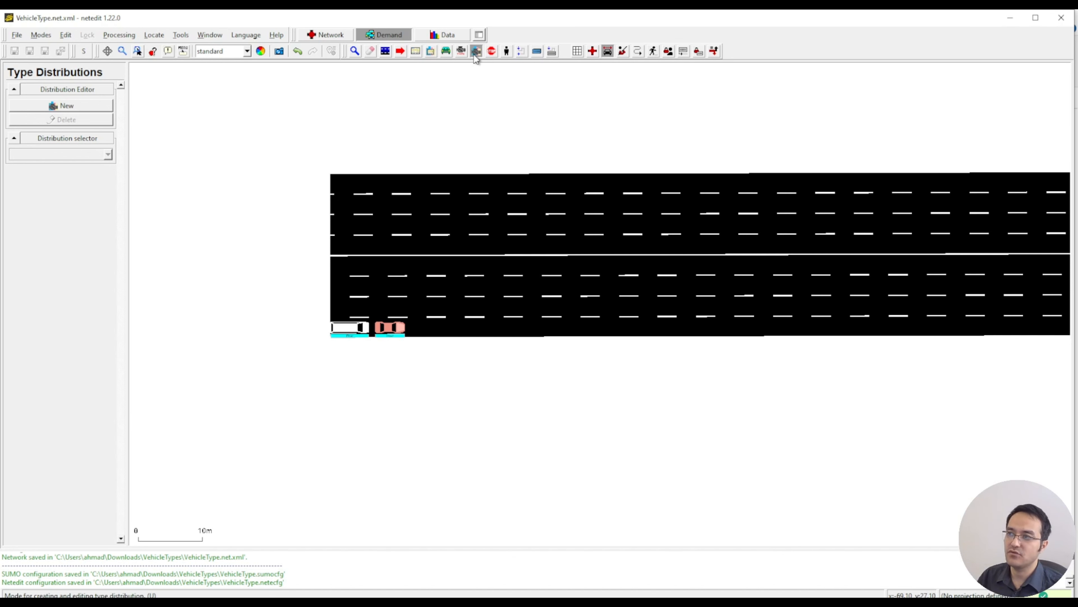
click(61, 105)
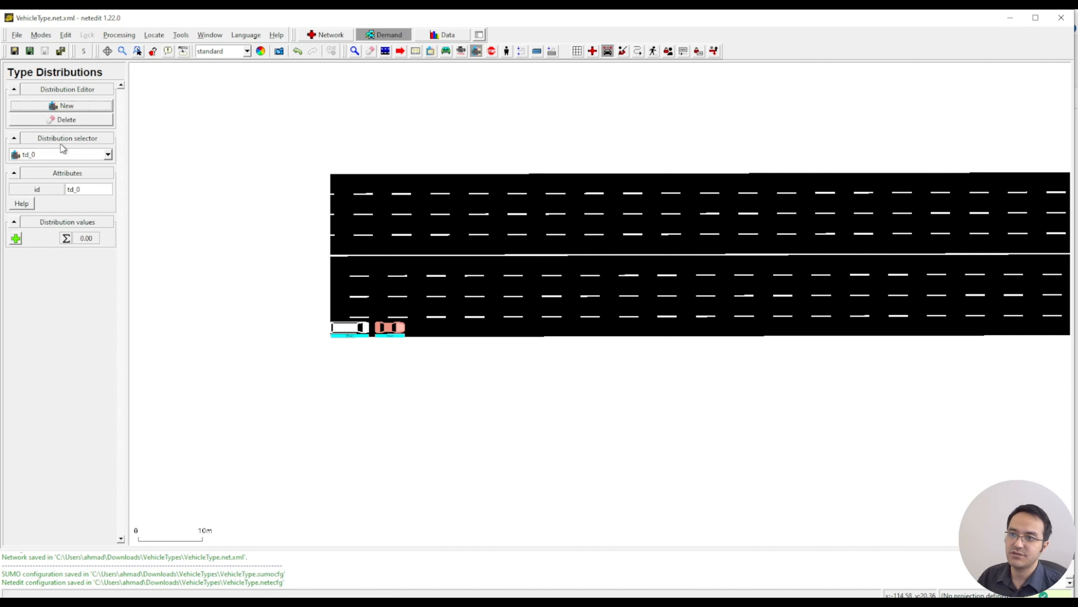
double_click(71, 189)
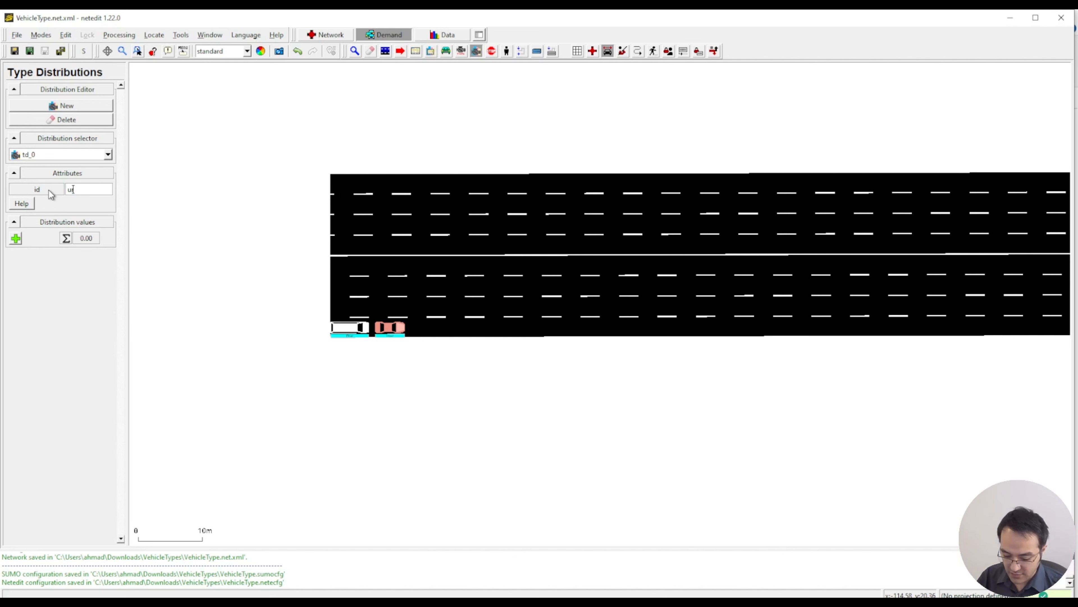
key(BackSpace)
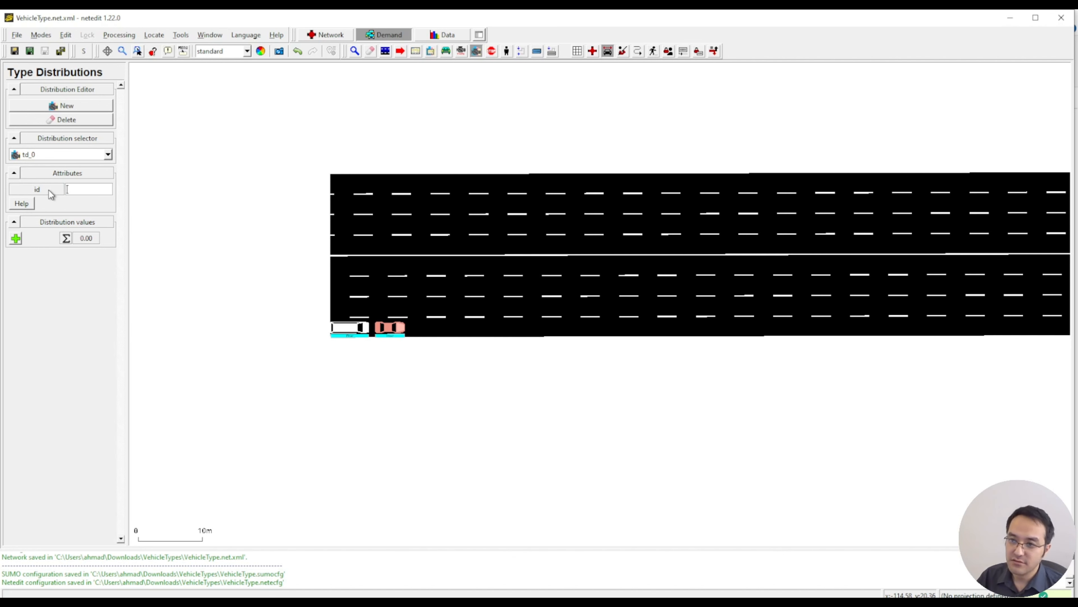
text(rban)
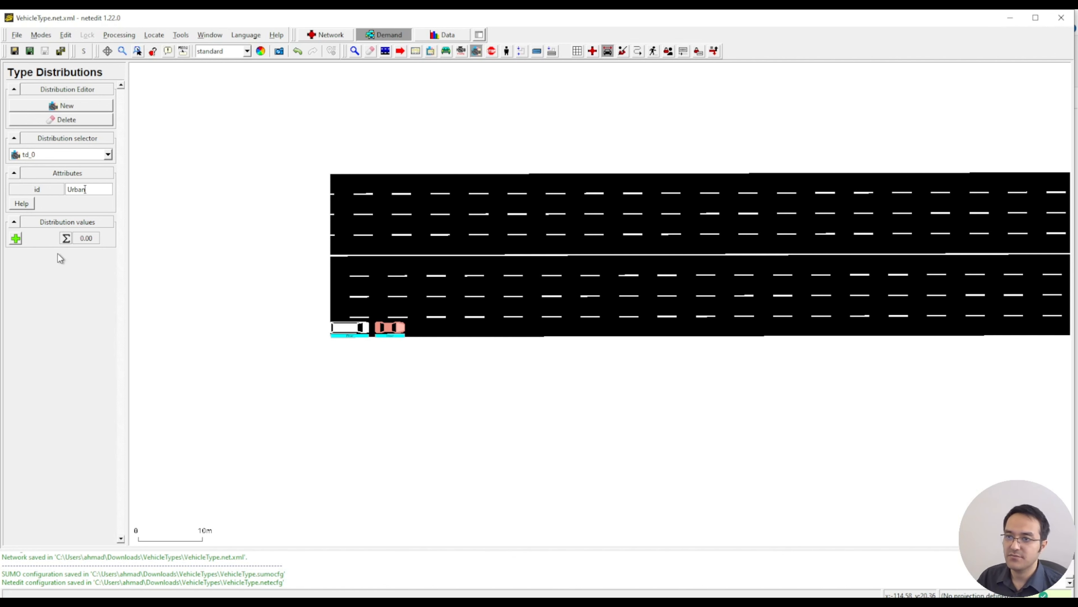
Add Rav4 and Van as the two values of the Urban distribution and save all files.
click(17, 238)
click(16, 252)
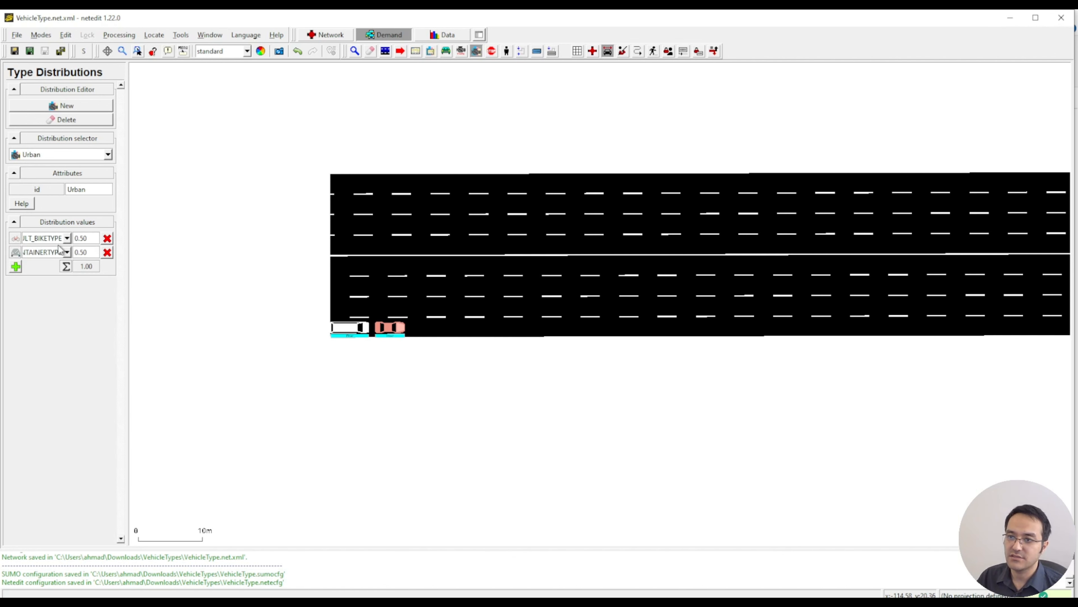
click(67, 238)
click(46, 317)
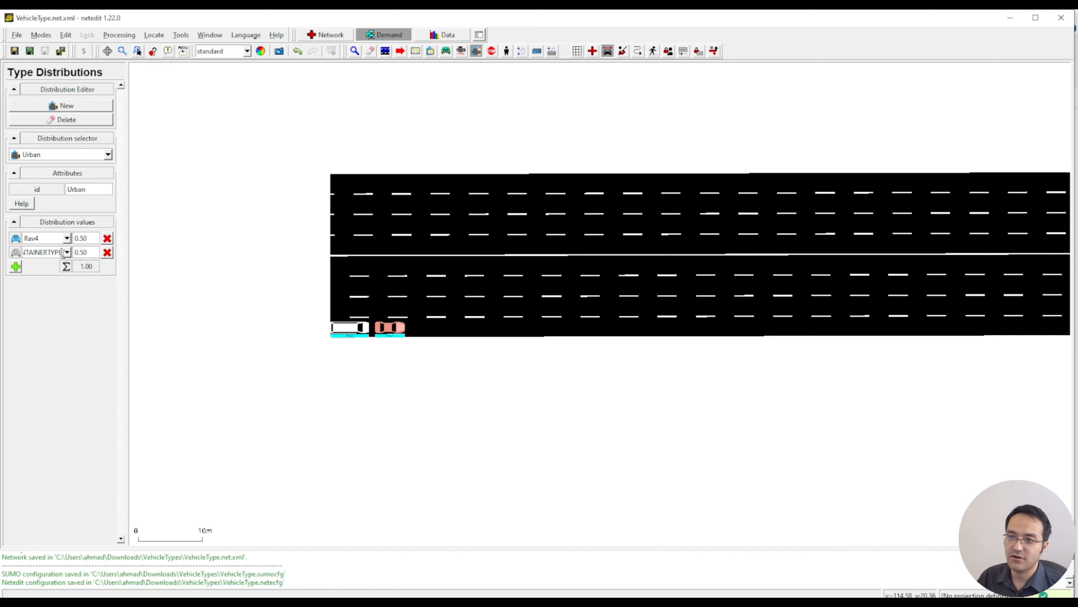
click(67, 252)
click(50, 346)
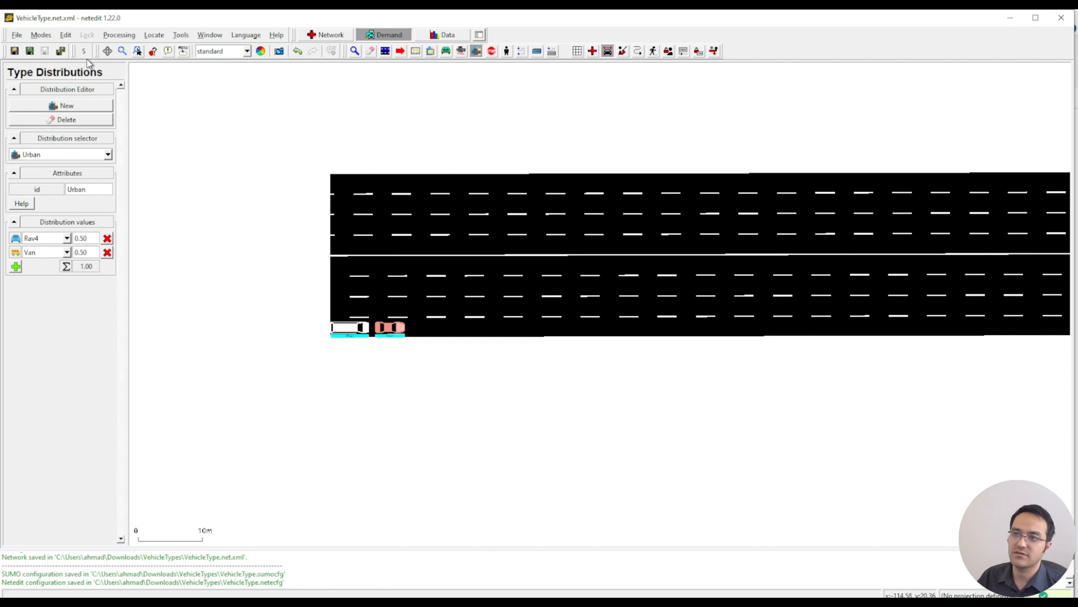
click(60, 52)
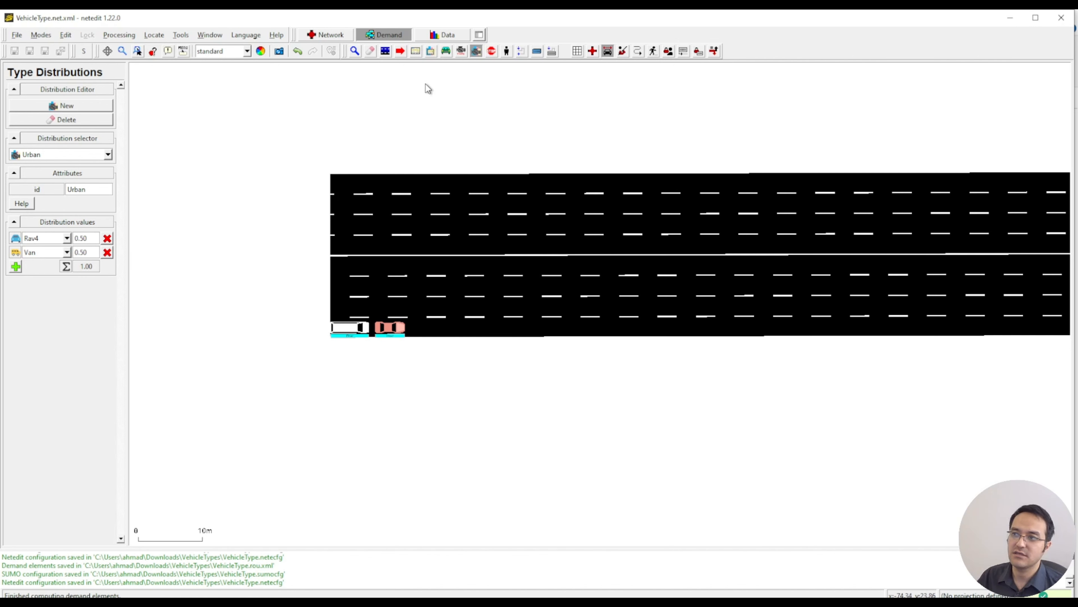
Check the current type list, the distribution selector and the flow's parent vType list for the Urban distribution.
click(461, 51)
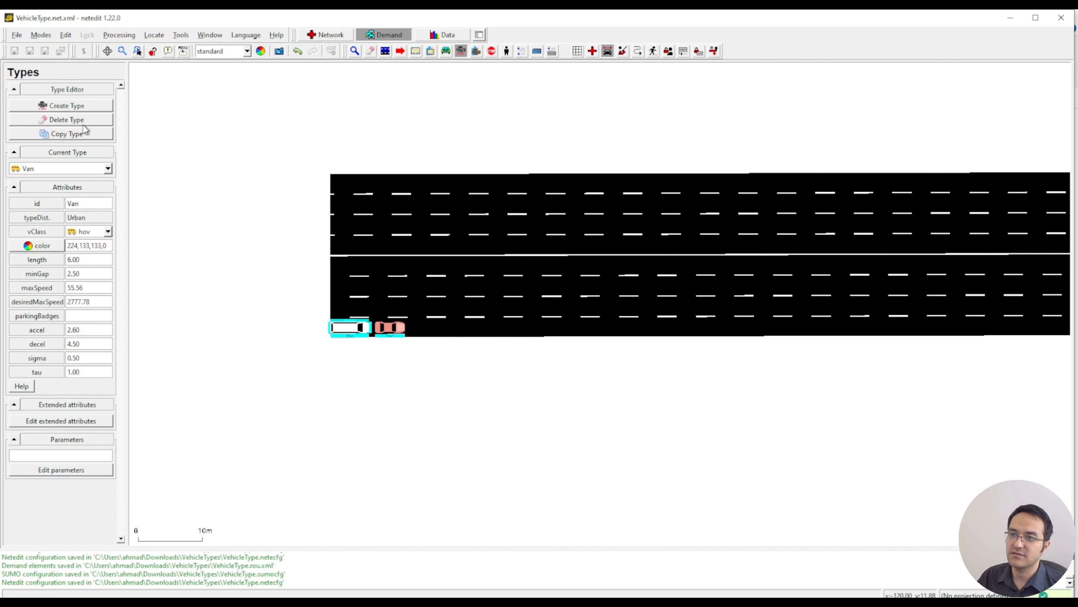
click(107, 168)
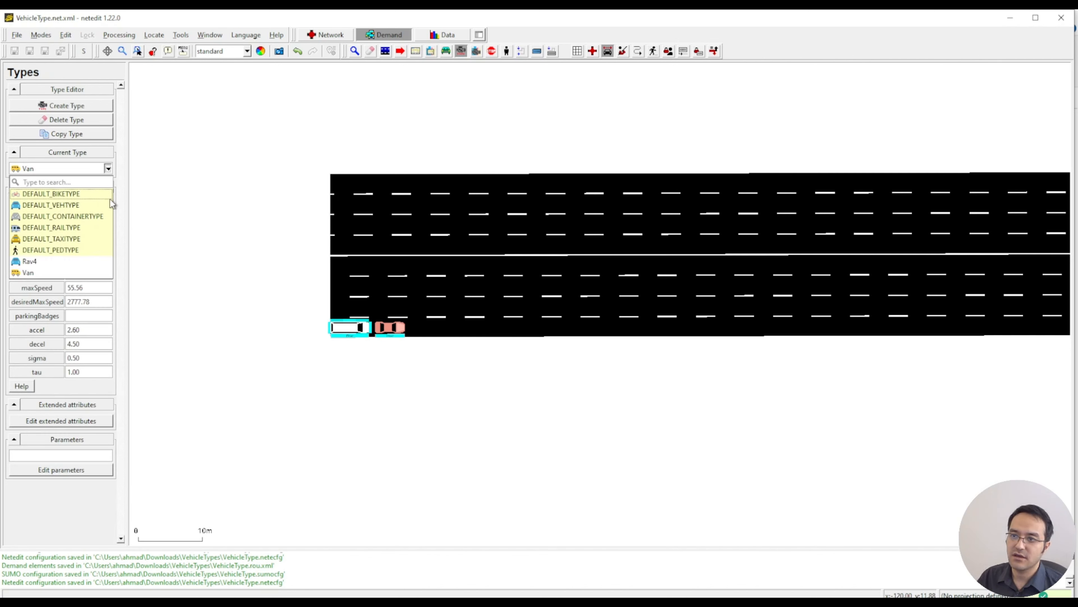
click(129, 233)
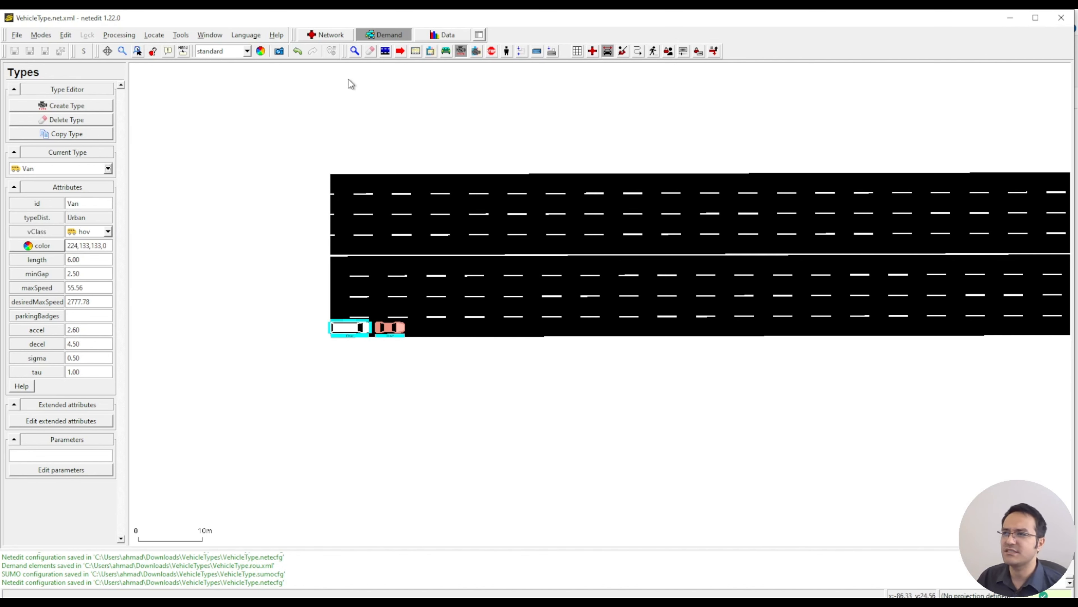
click(445, 51)
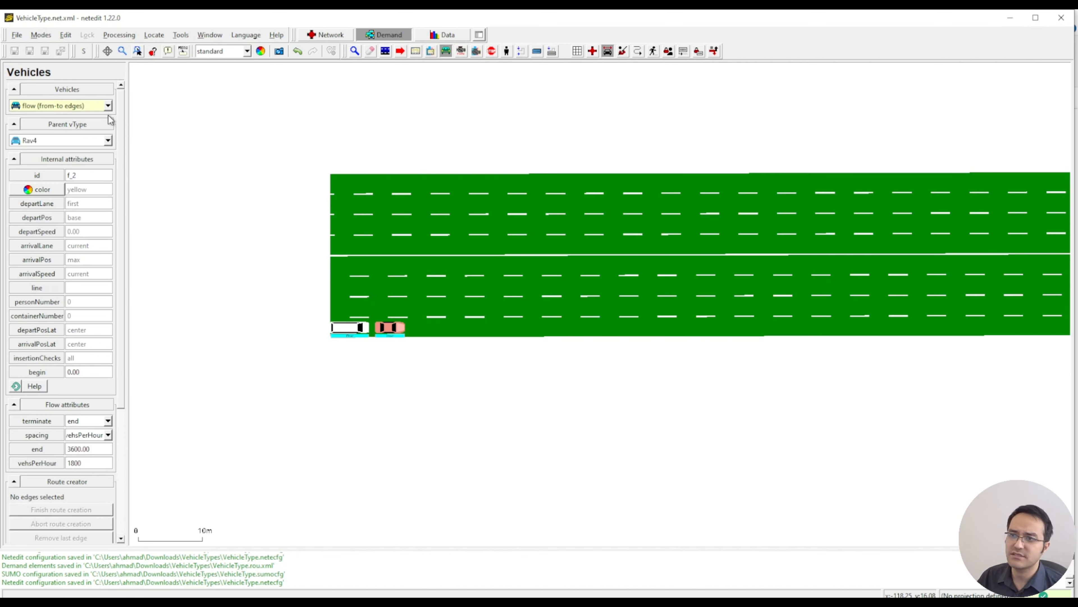
click(108, 141)
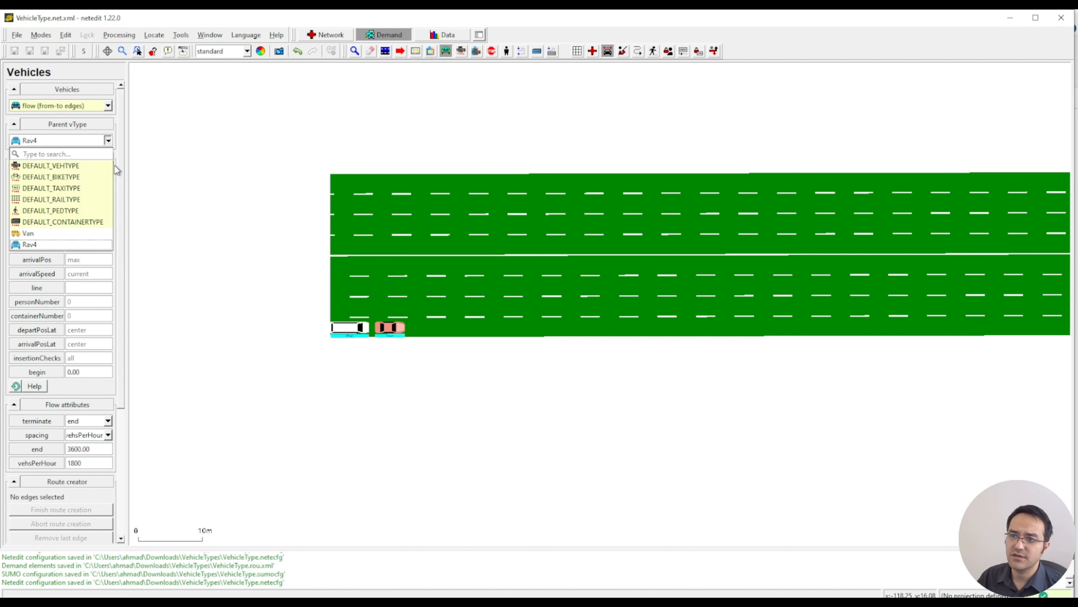
click(166, 165)
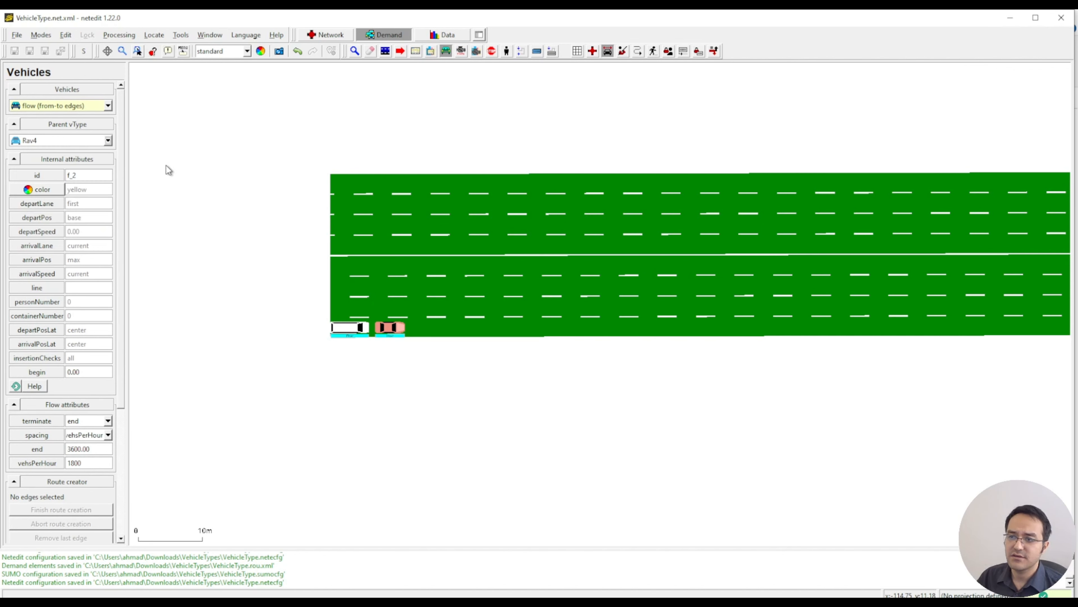
click(476, 51)
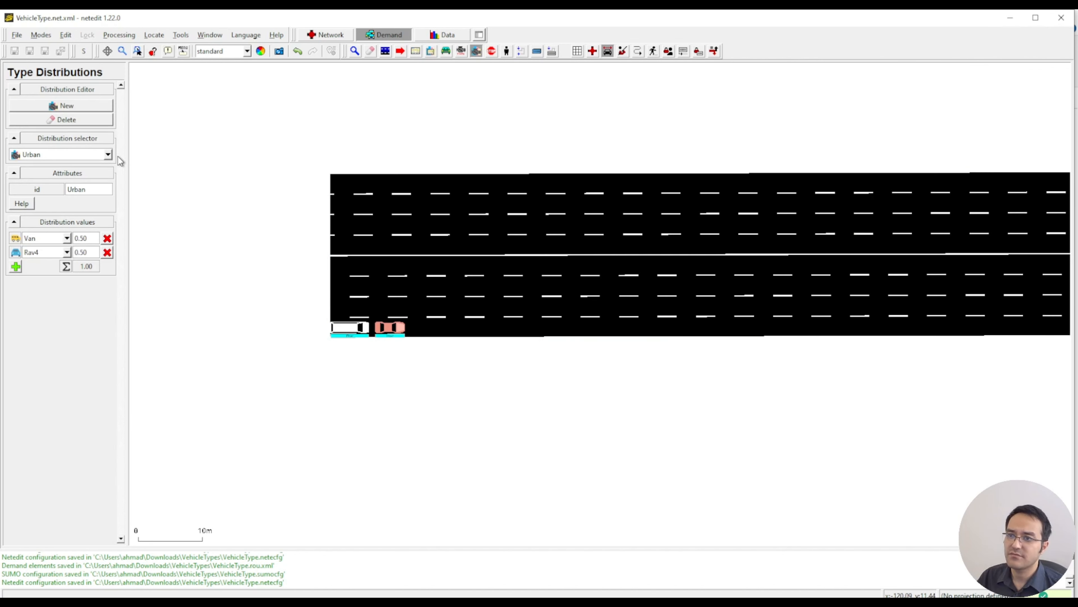
click(109, 155)
click(108, 155)
click(461, 52)
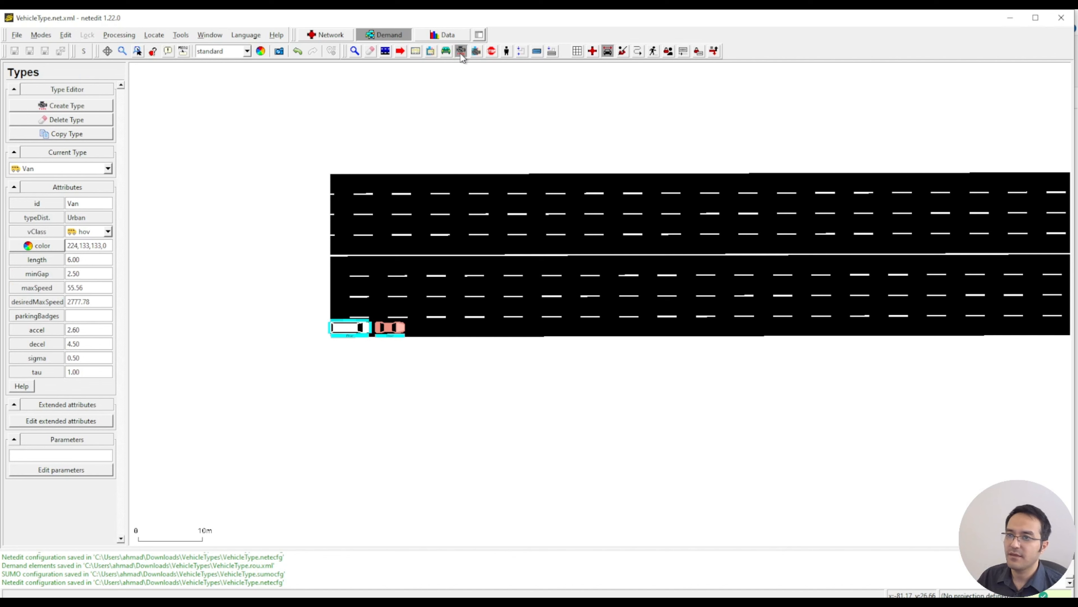
click(446, 51)
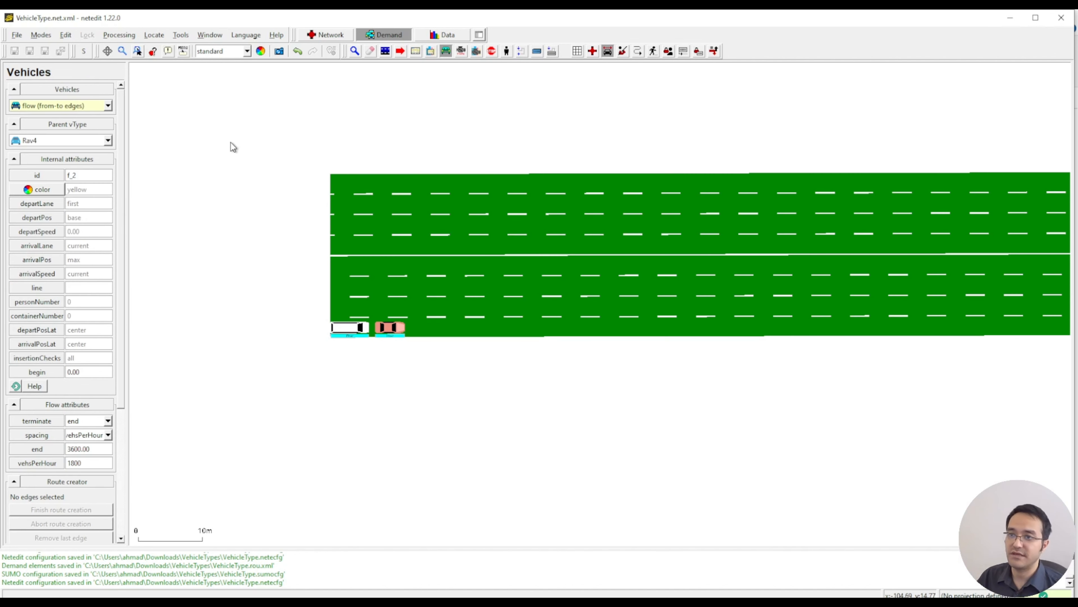
click(108, 141)
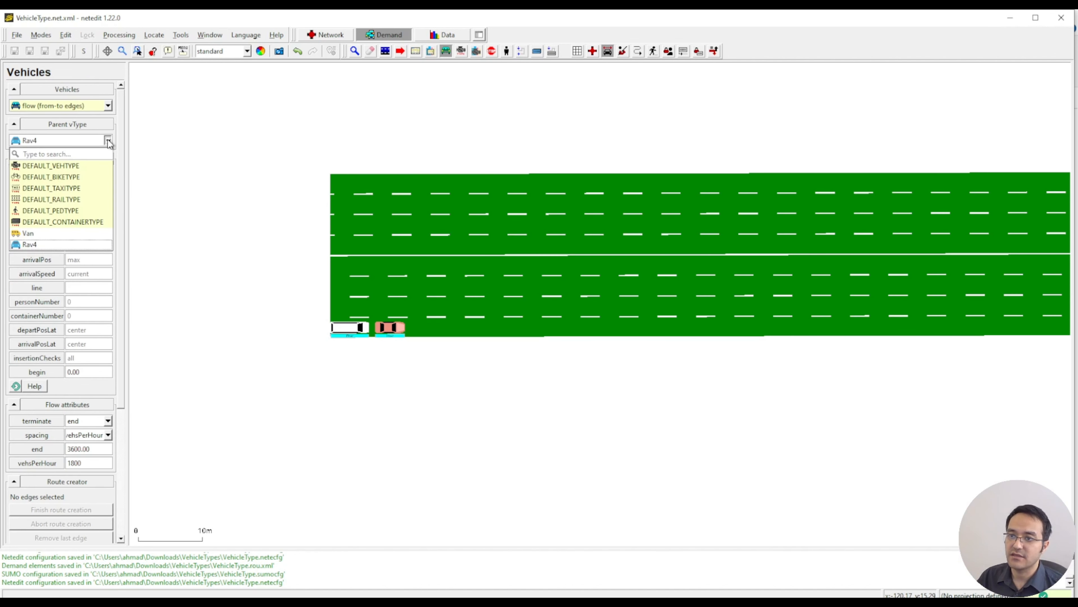
click(207, 154)
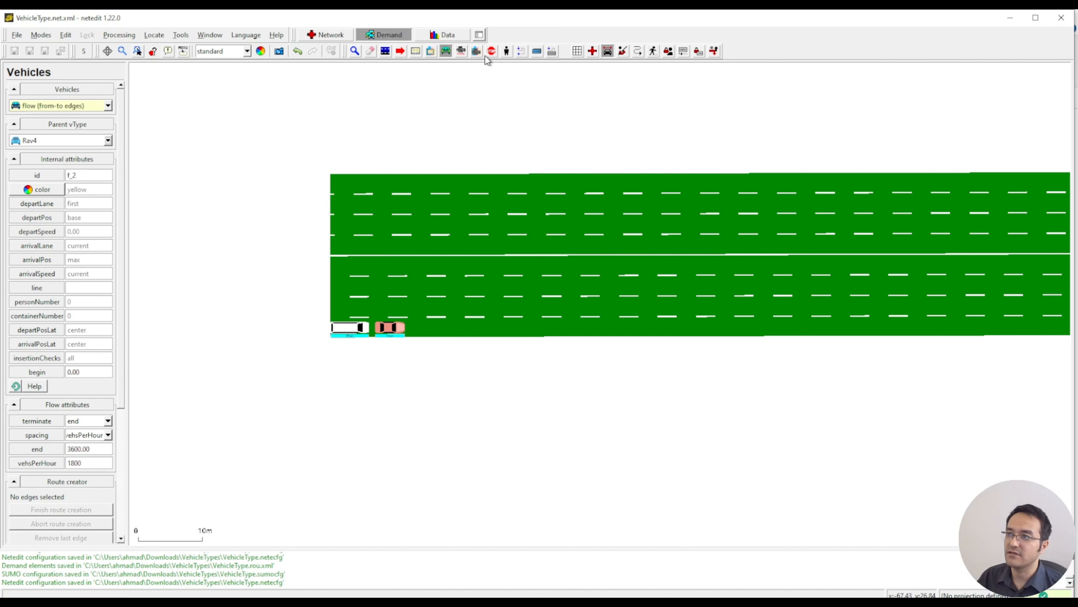
Create another vehicle type distribution, leaving its default id and empty values, and save all files.
click(476, 52)
click(78, 106)
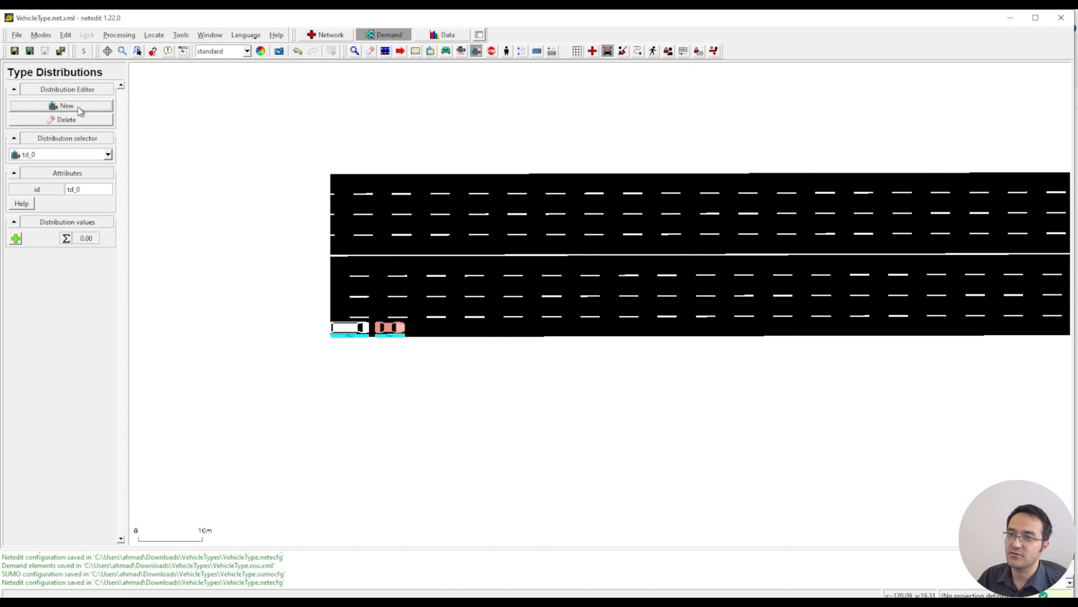
click(60, 51)
click(74, 64)
Check the available vehicle kinds and the parent vType list for new flows, looking for the type distributions.
click(446, 51)
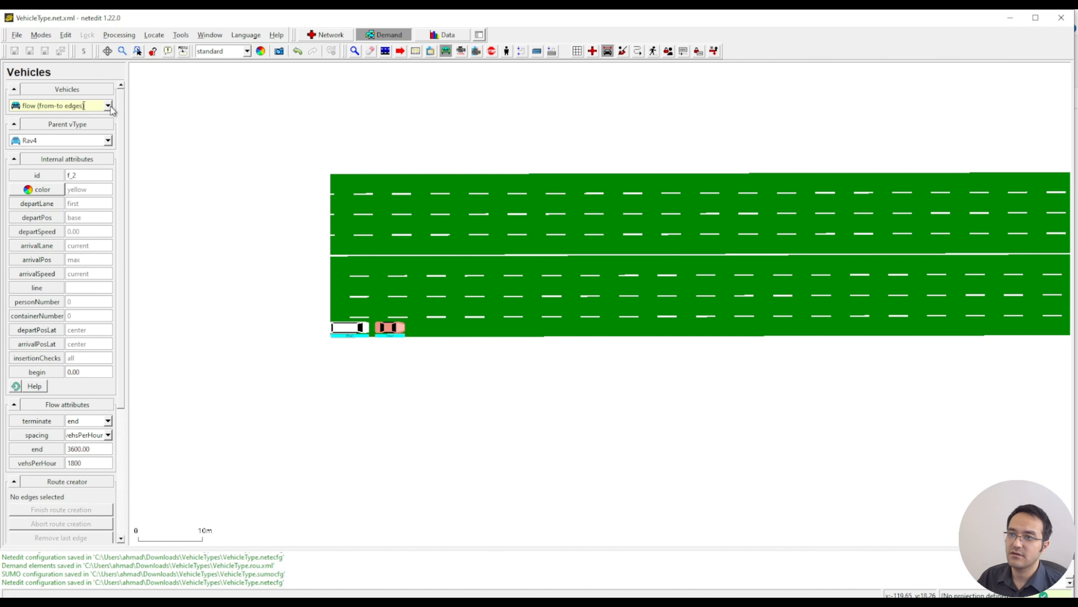
click(109, 105)
click(109, 105)
click(109, 140)
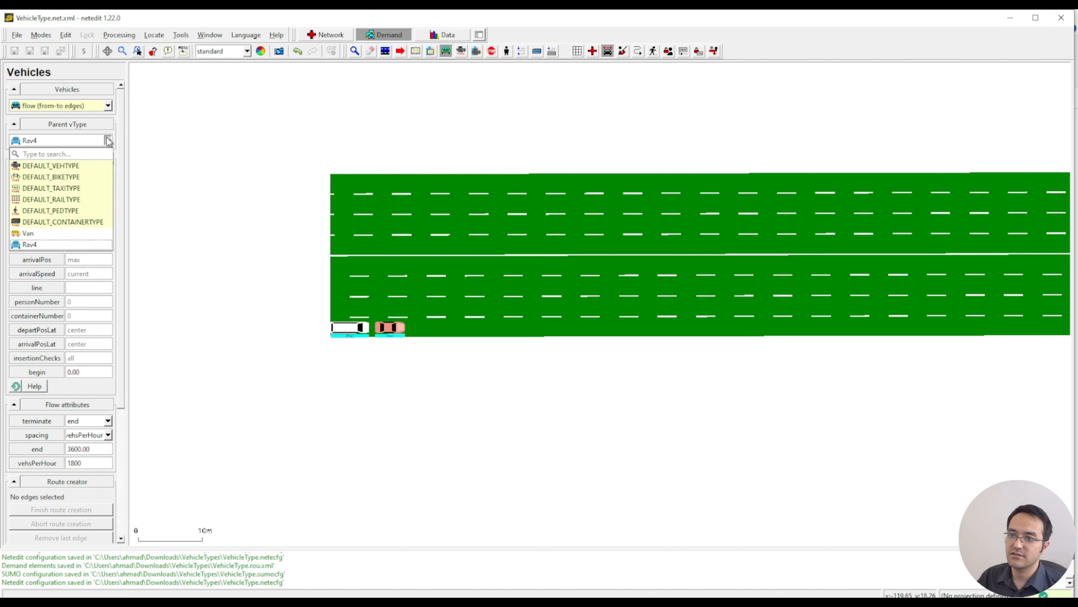
click(122, 174)
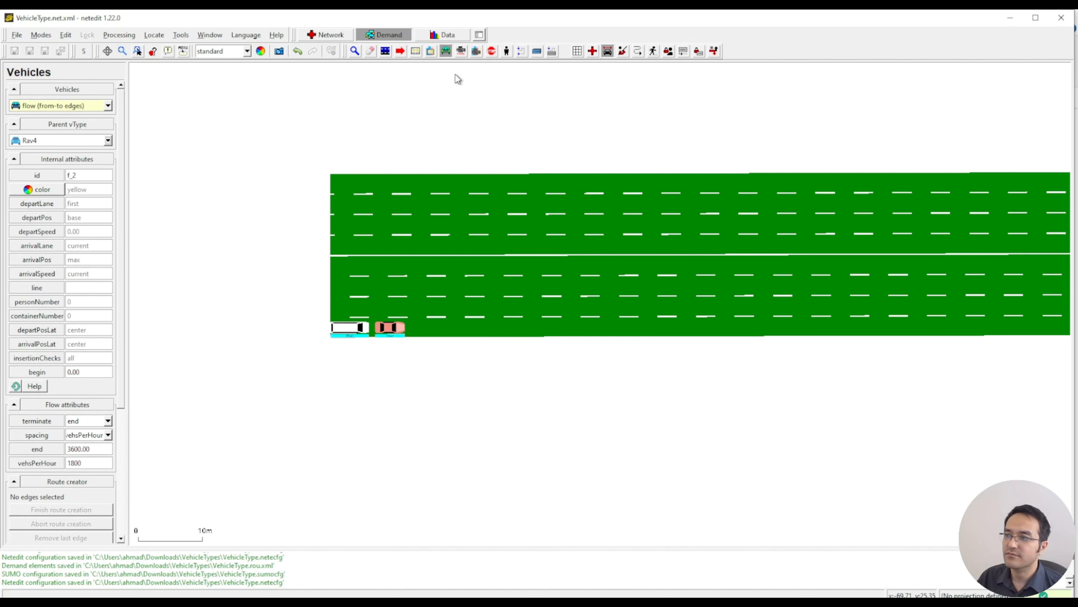
Inspect the existing red Rav4 flow, set its type to the Urban distribution, and save all files.
click(355, 53)
click(389, 331)
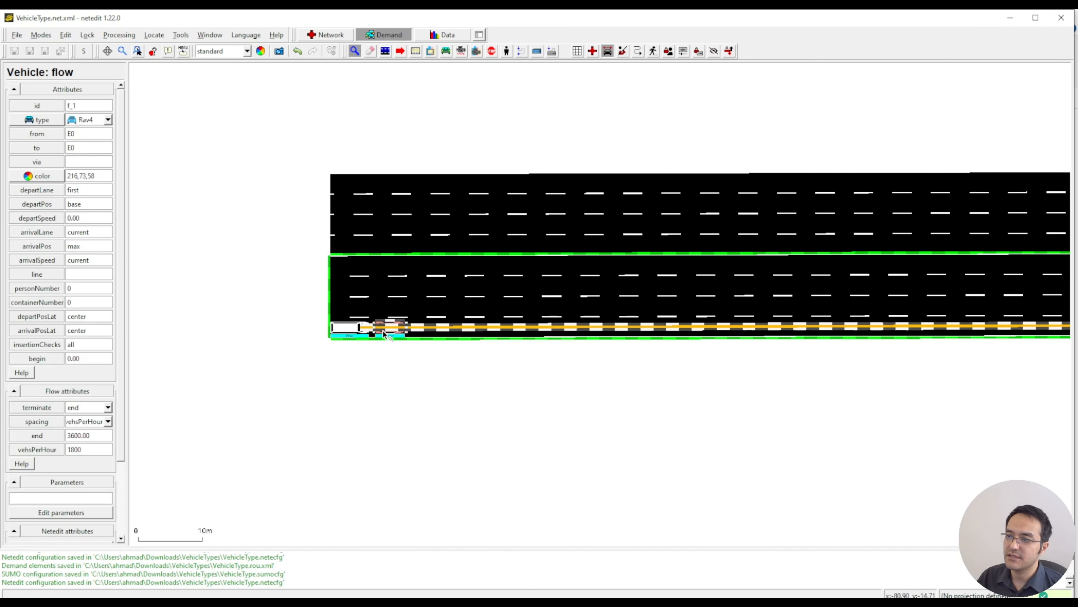
click(109, 120)
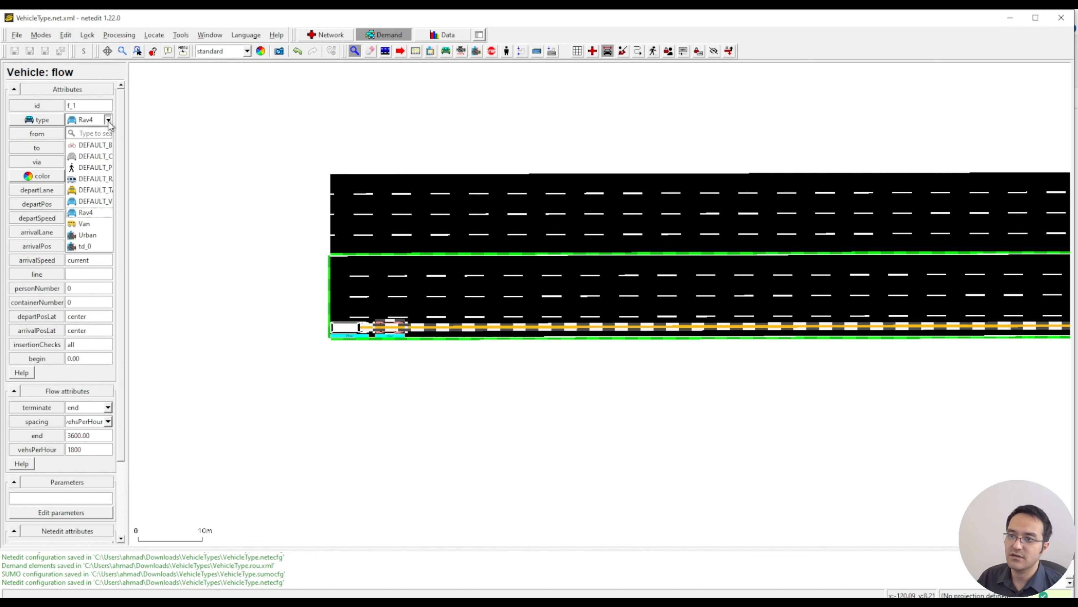
click(90, 236)
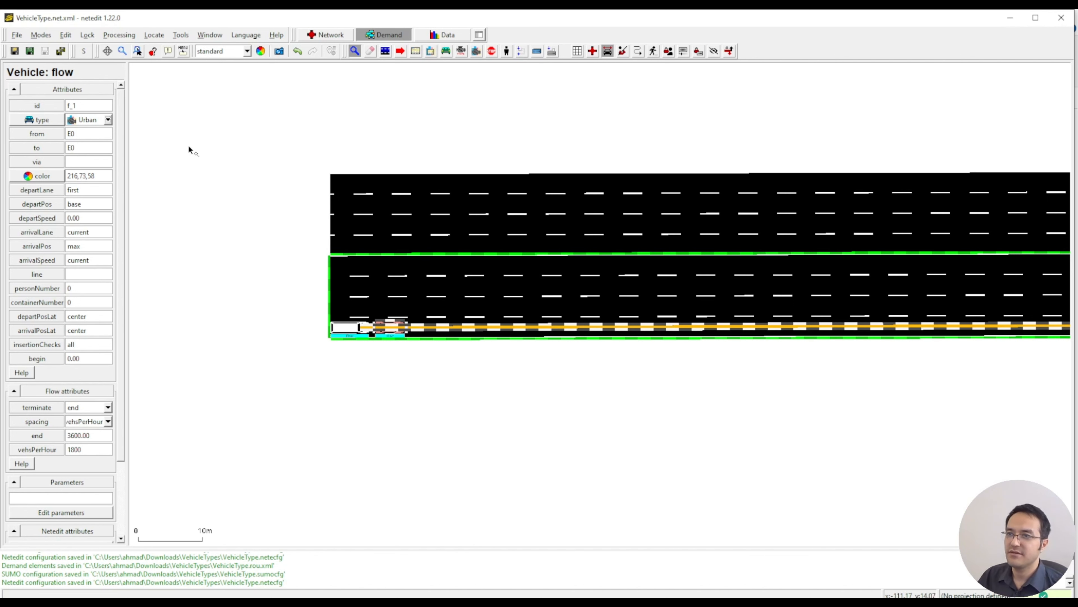
click(61, 52)
click(73, 65)
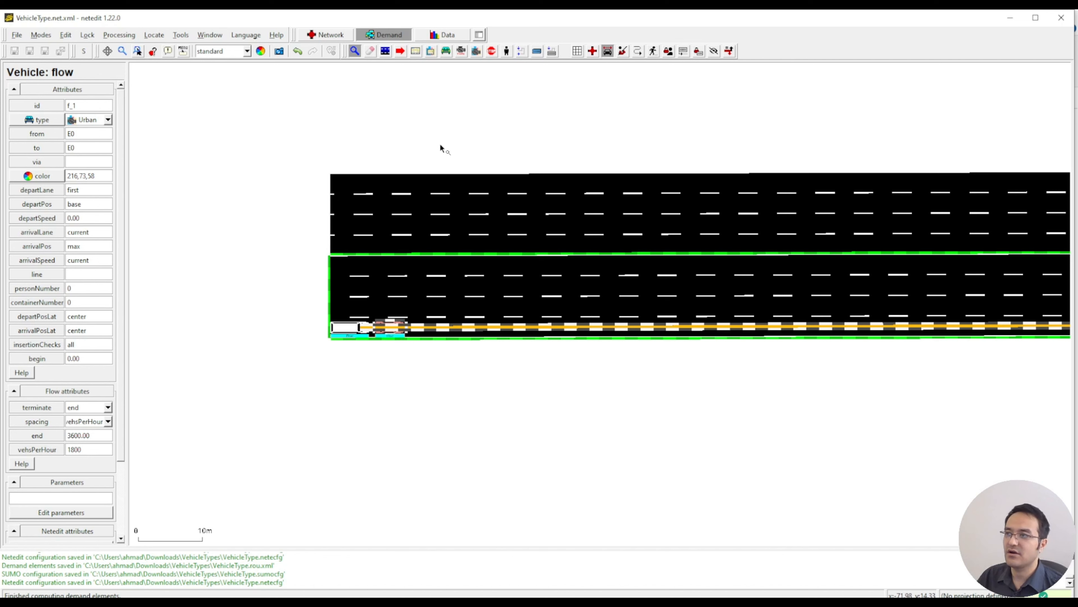
Review the Urban distribution's vehicle types and their shares, and return to vehicle creation.
click(474, 52)
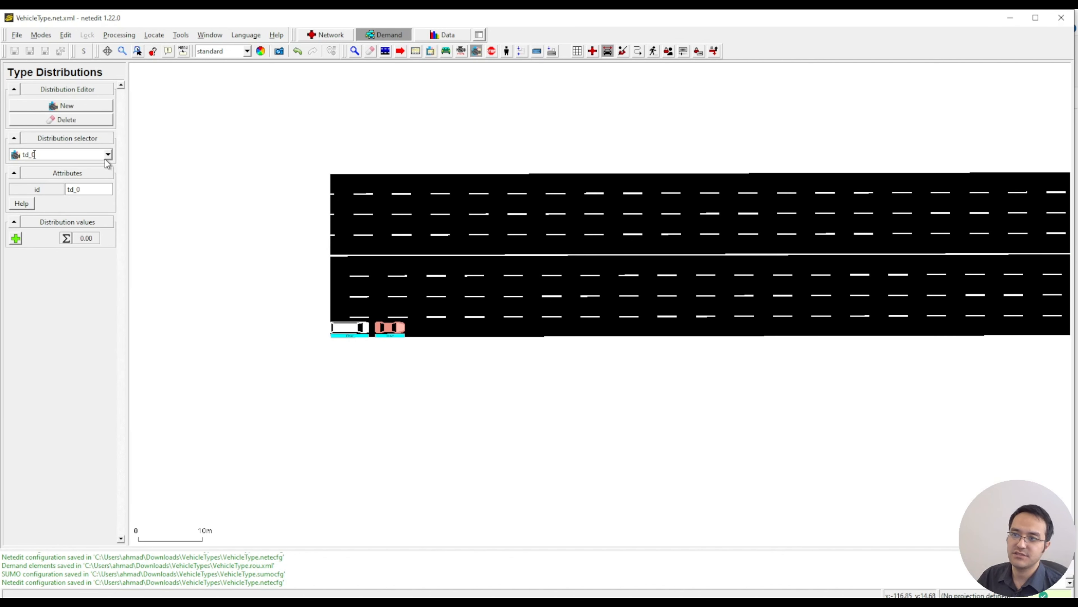
click(108, 156)
click(72, 181)
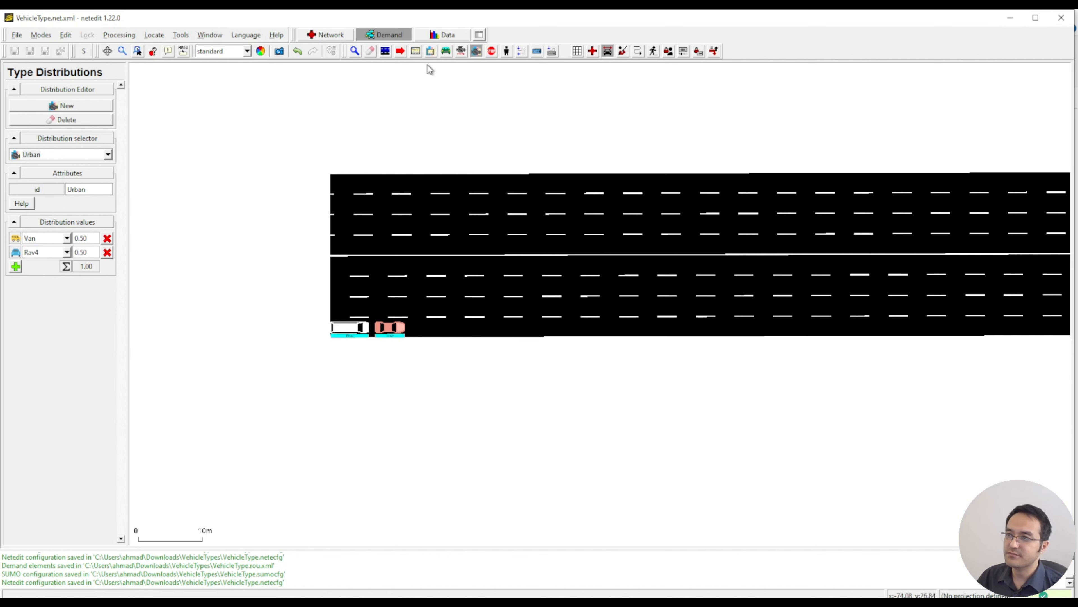
click(446, 51)
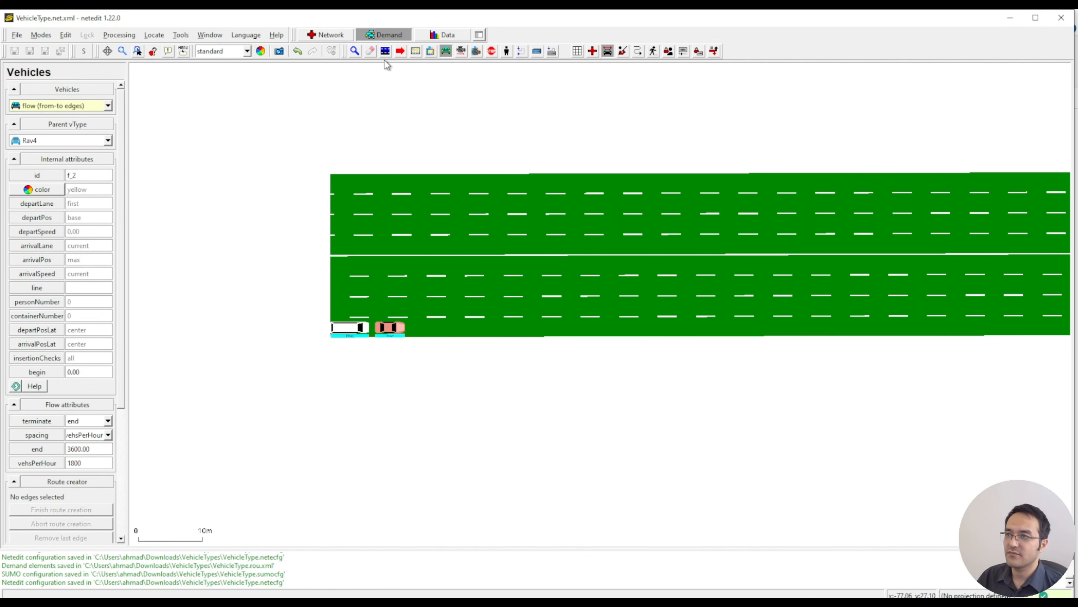
Open the extended attributes of DEFAULT_BIKETYPE and arrange netedit side by side with the PowerPoint parameter slide.
click(461, 51)
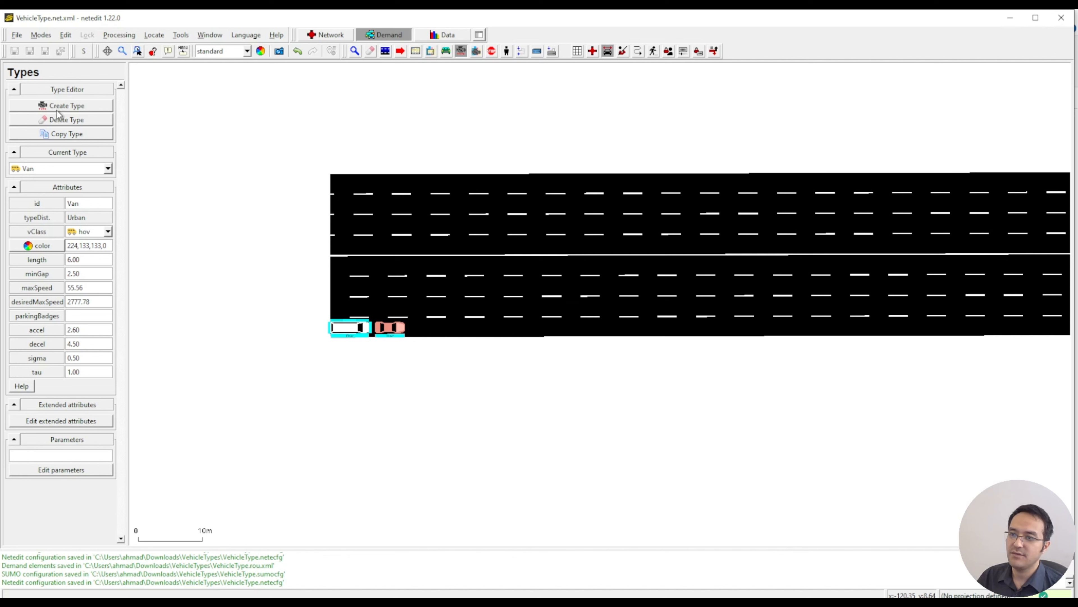
click(107, 169)
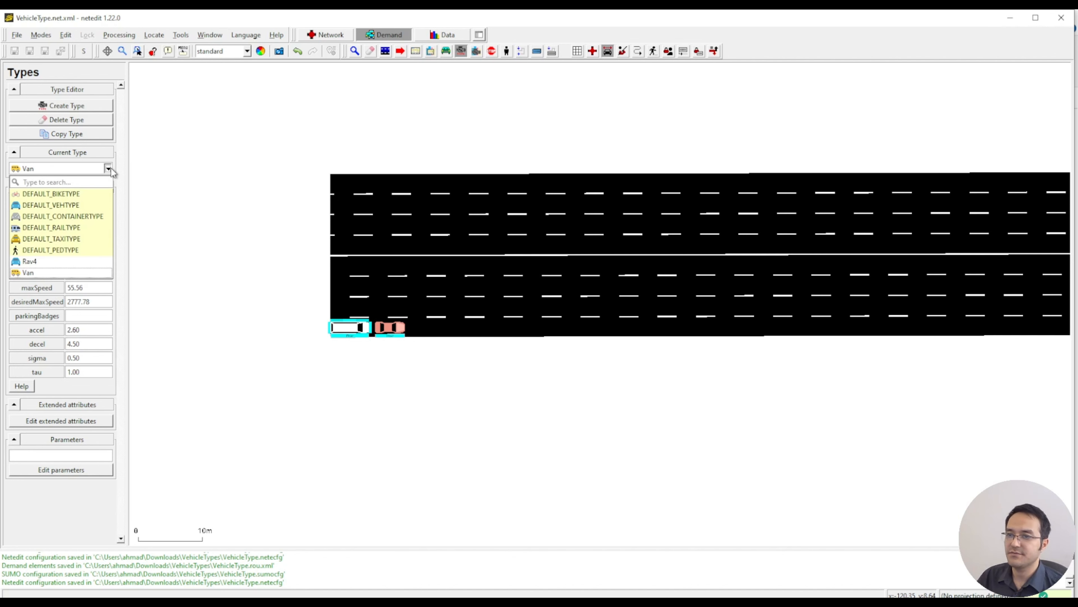
click(62, 195)
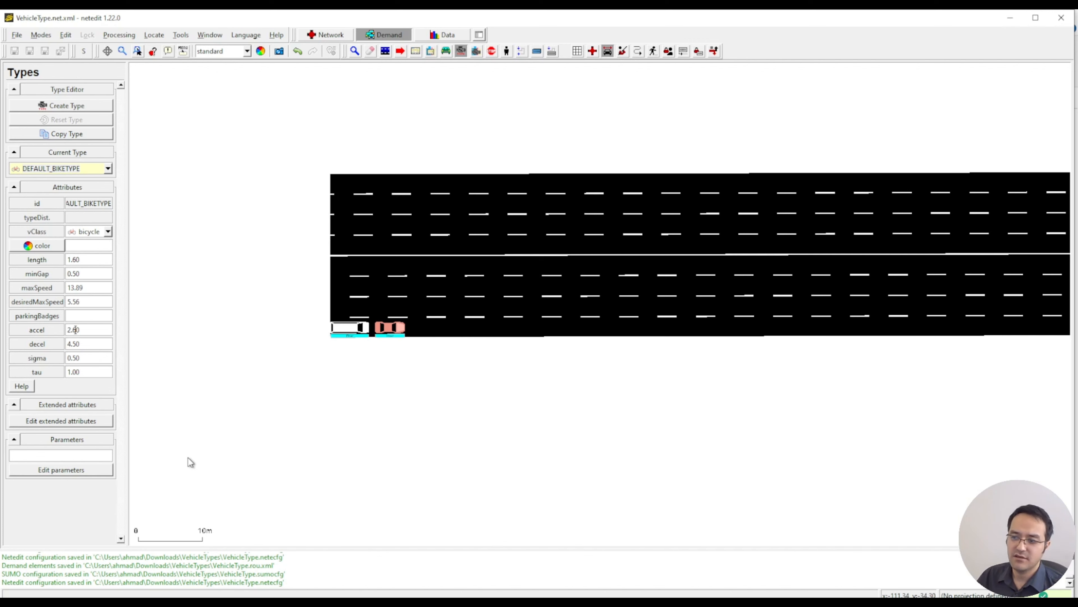
click(56, 421)
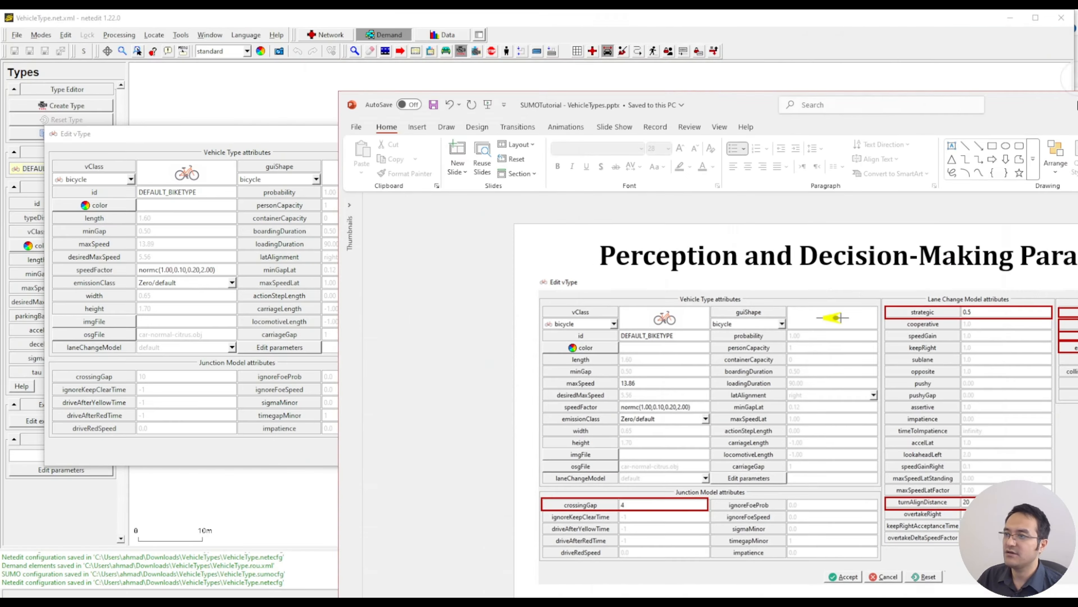
key(super+Right)
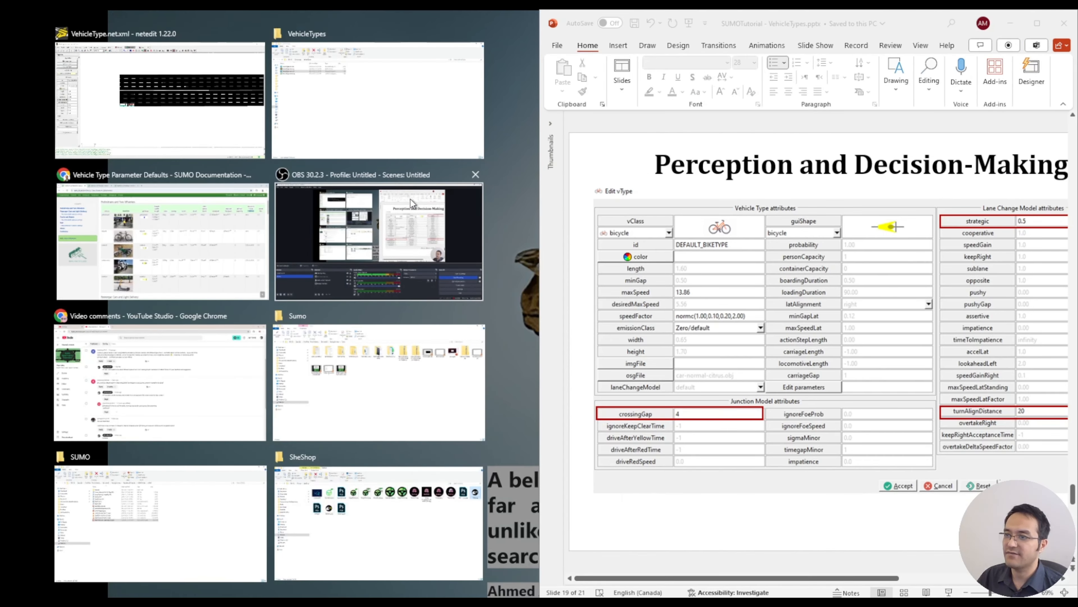
click(183, 128)
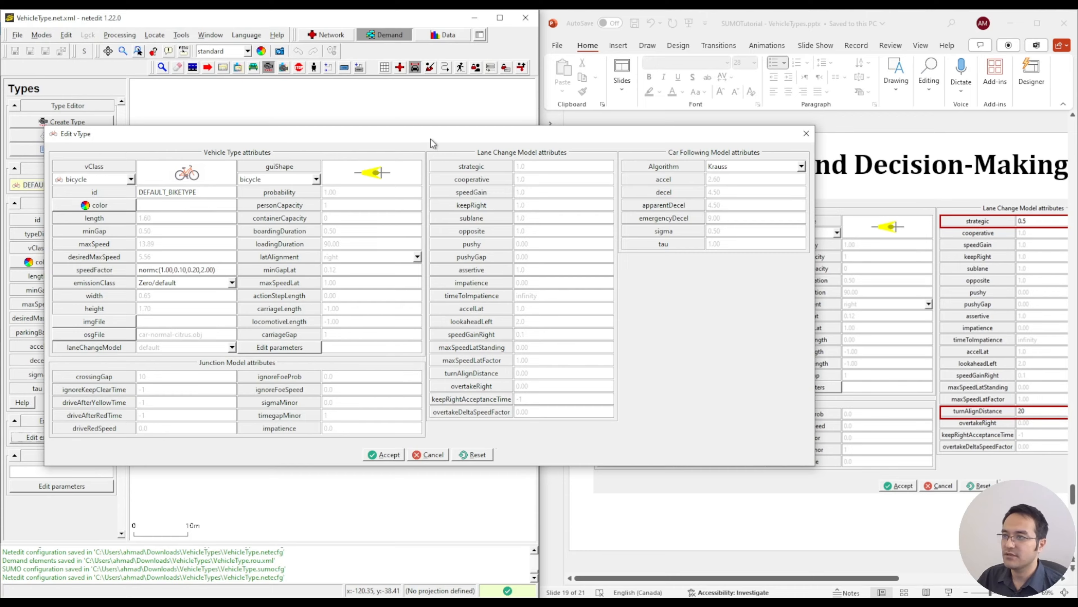
drag(430, 139, 477, 57)
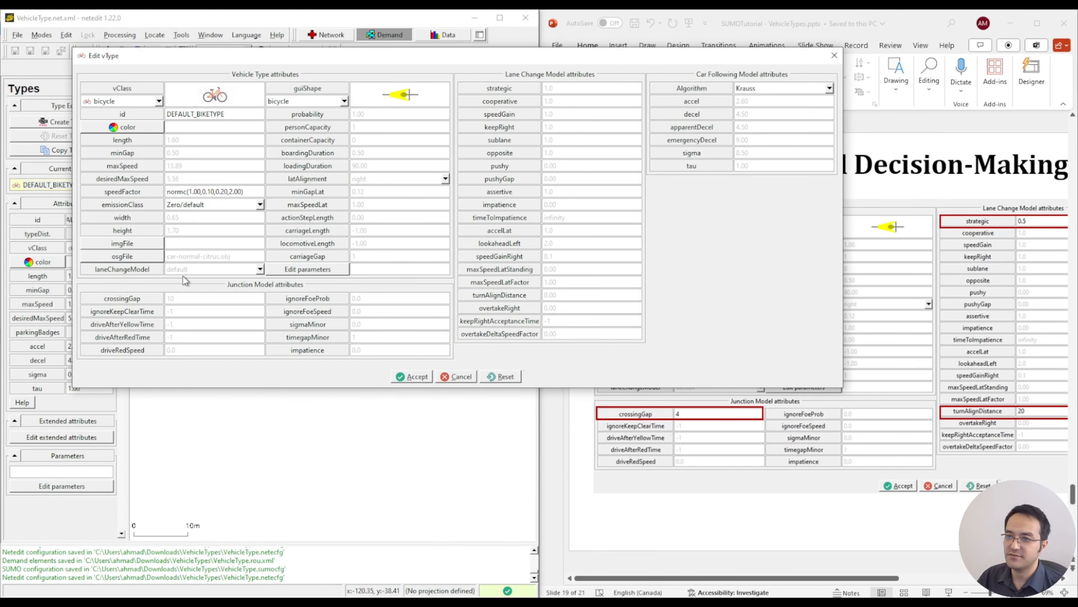
Set the bicycle type's crossingGap to 4, strategic to 0.5 and turnAlignDistance to 20.
double_click(170, 298)
text(4)
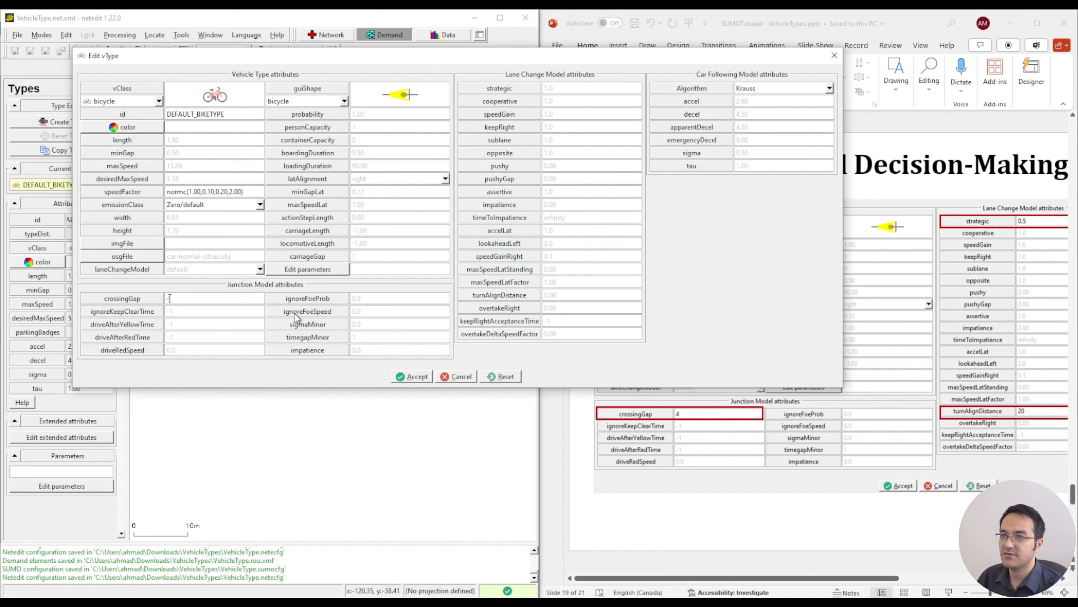
drag(476, 60, 373, 87)
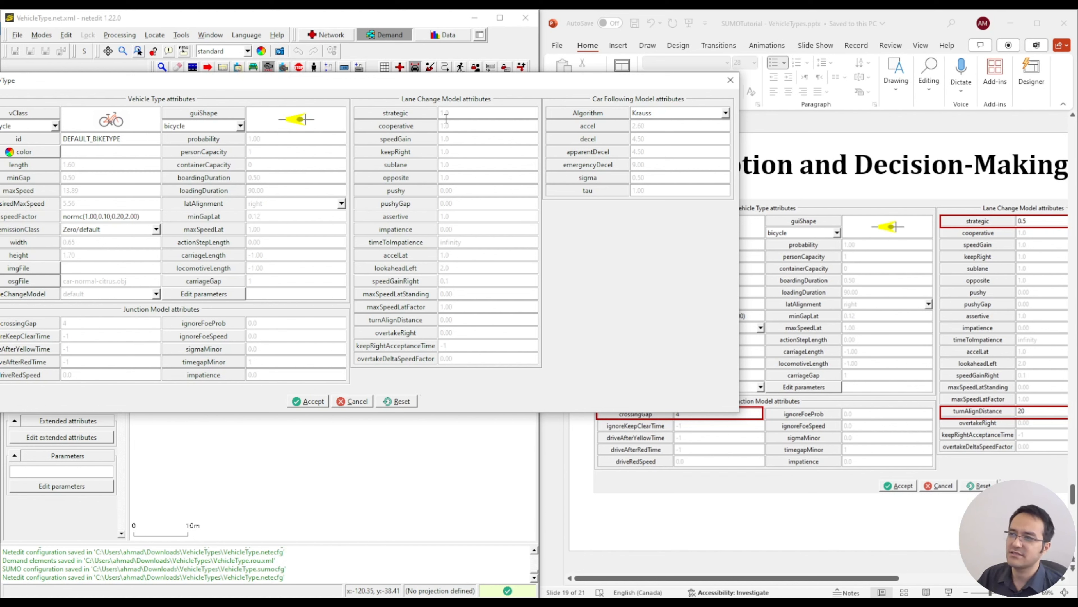
drag(453, 113, 435, 113)
text(0.5)
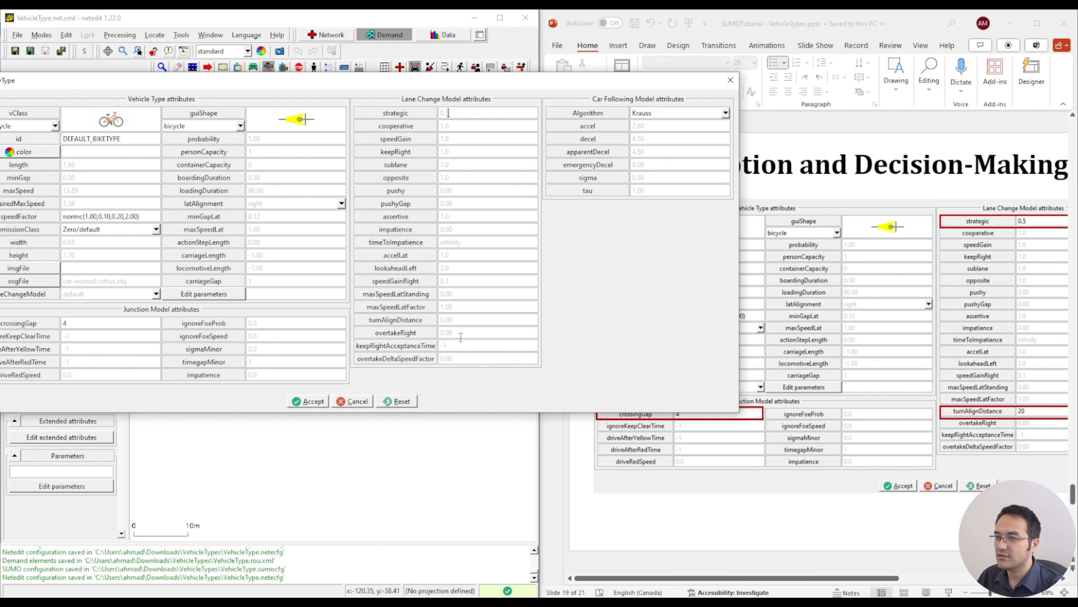
drag(452, 319, 437, 319)
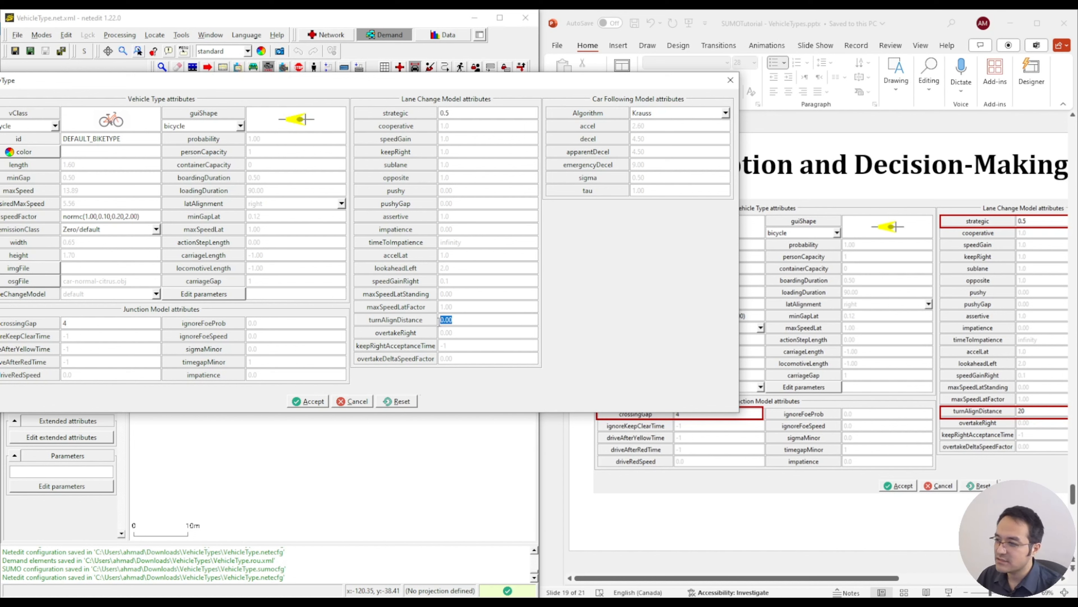
text(20)
Consult the slide's car-following values and set the bicycle type's car-following algorithm to IDM.
click(778, 580)
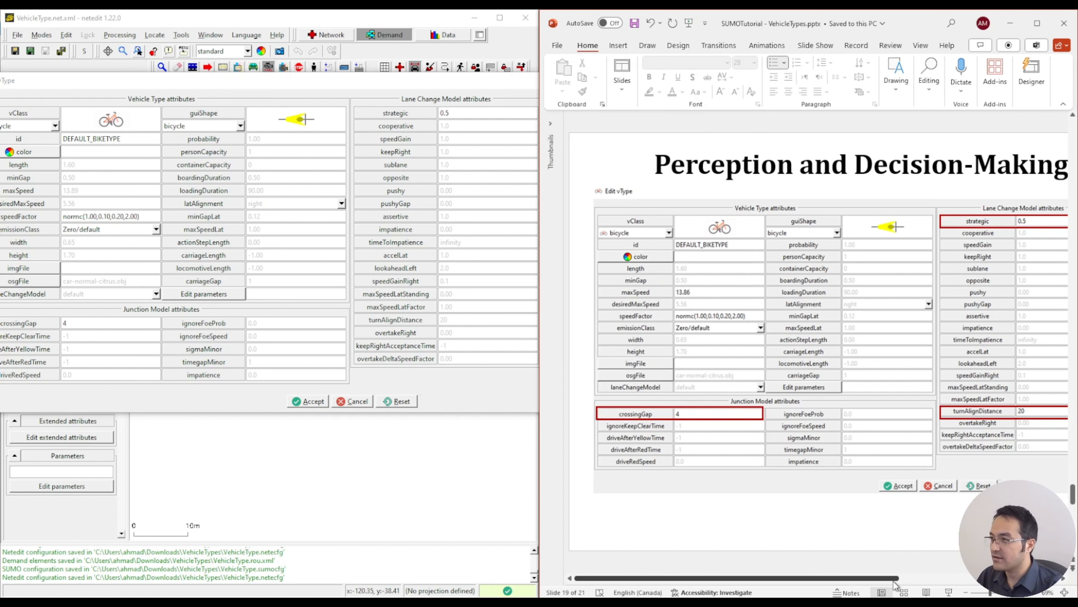
drag(778, 580, 937, 580)
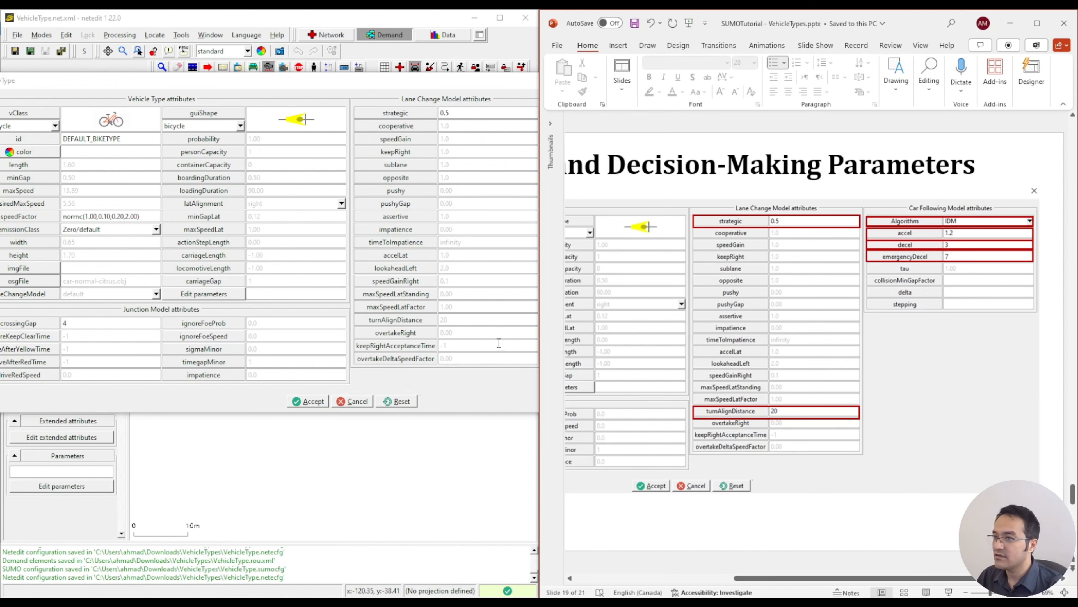
click(461, 378)
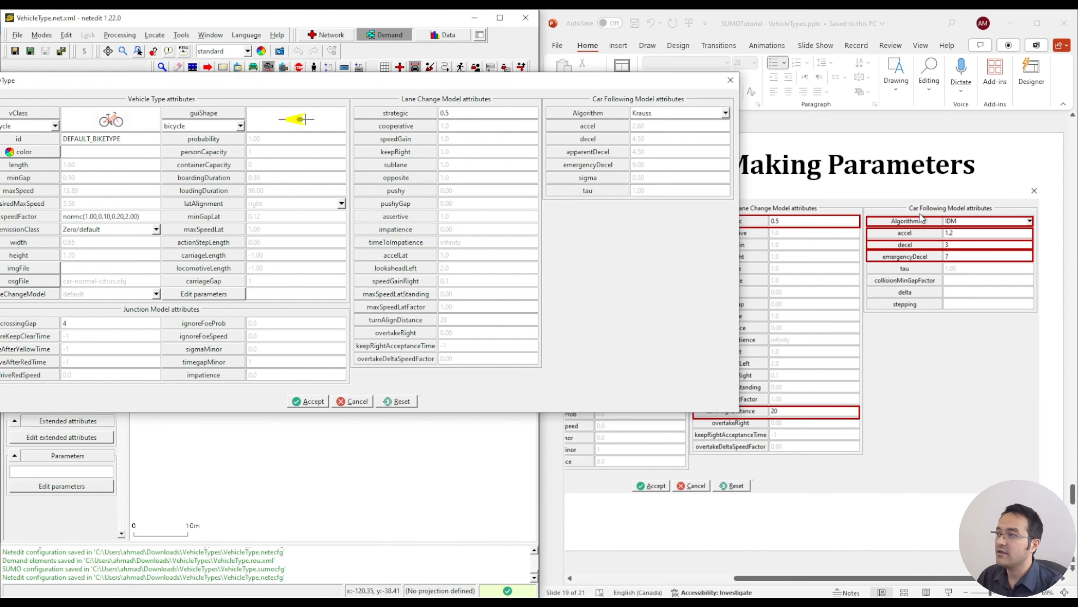
click(726, 113)
click(681, 217)
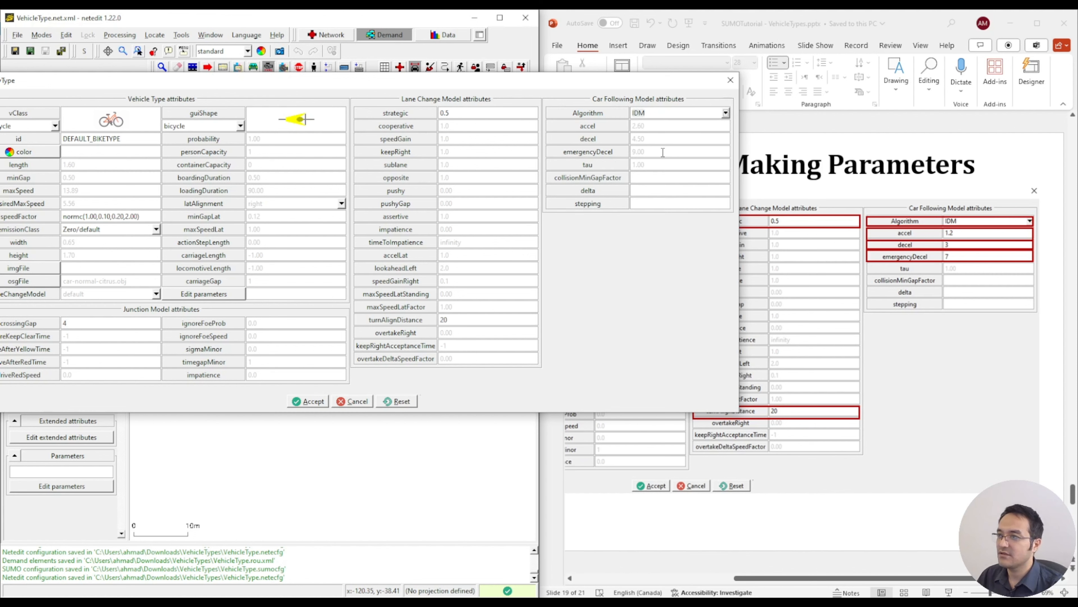
Set the bicycle type's accel to 1.2, decel to 3 and emergencyDecel to 7, and accept the extended attributes.
triple_click(639, 126)
text(1.2)
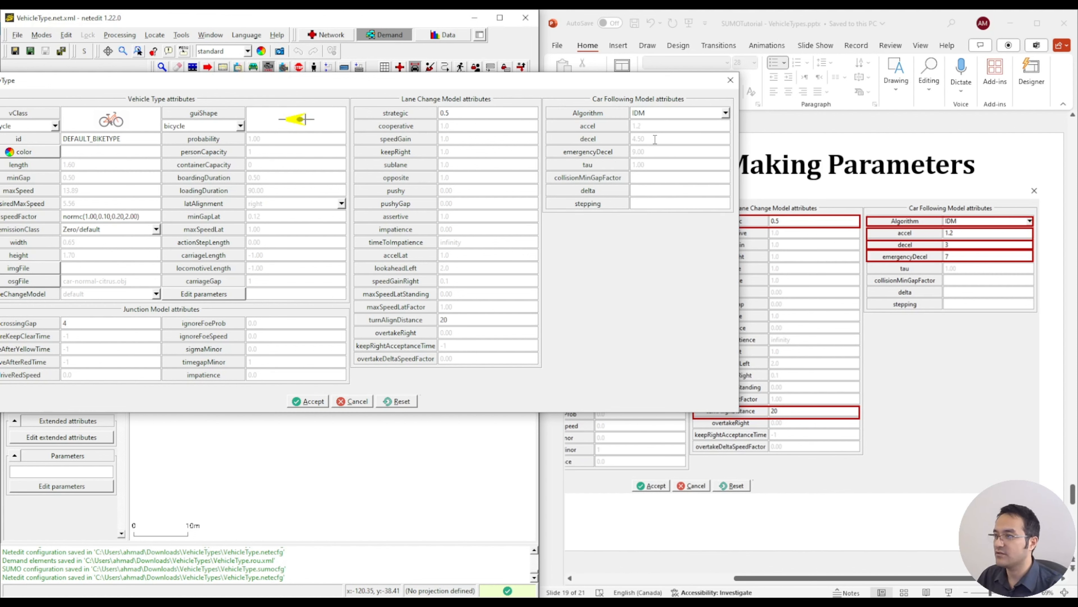
triple_click(655, 139)
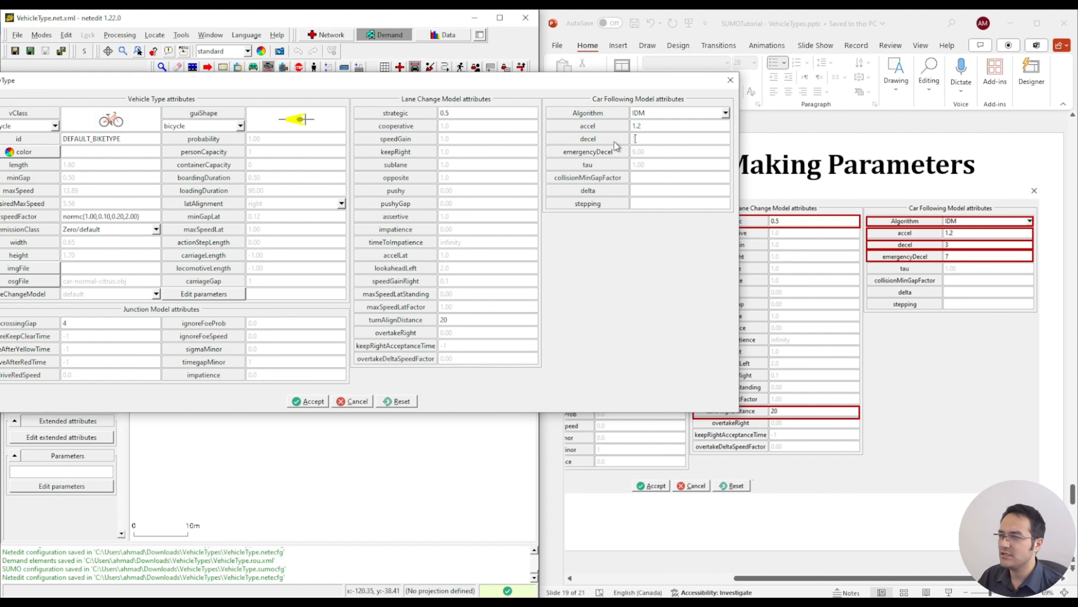
key(Tab)
key(BackSpace)
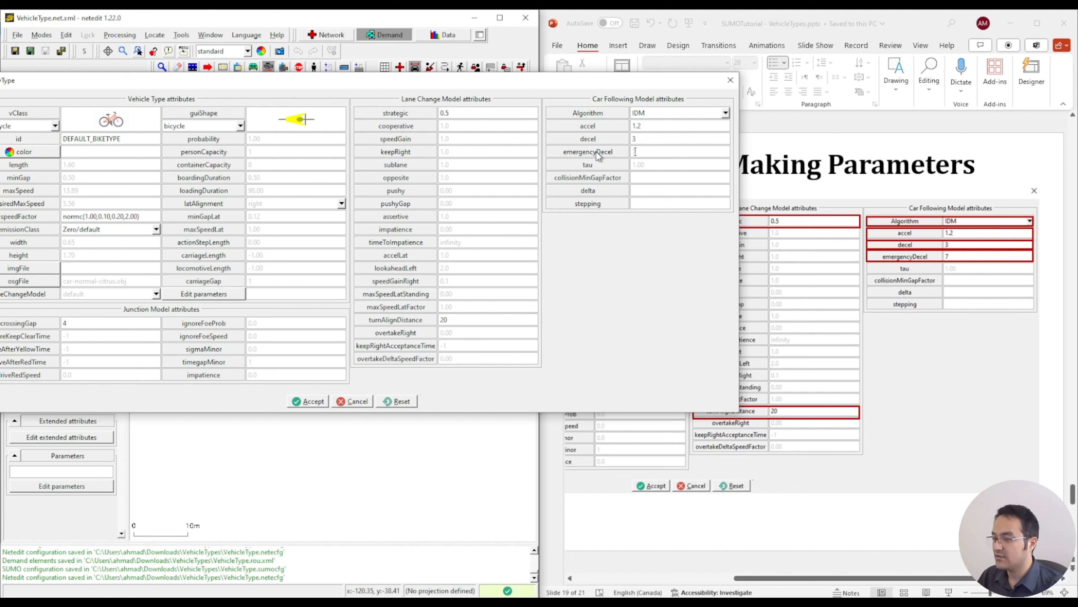
text(7)
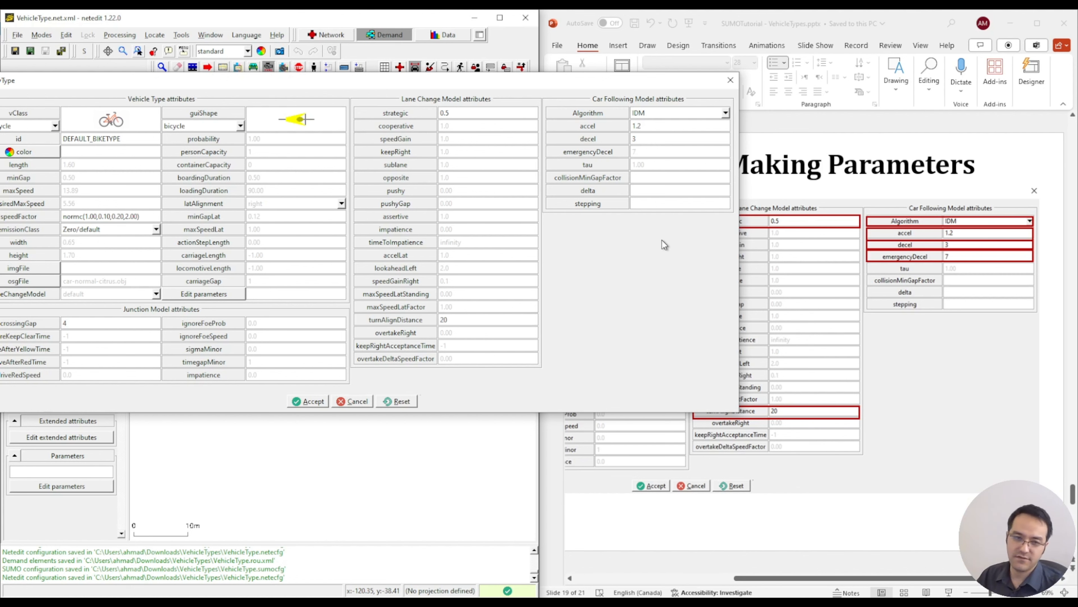
click(314, 403)
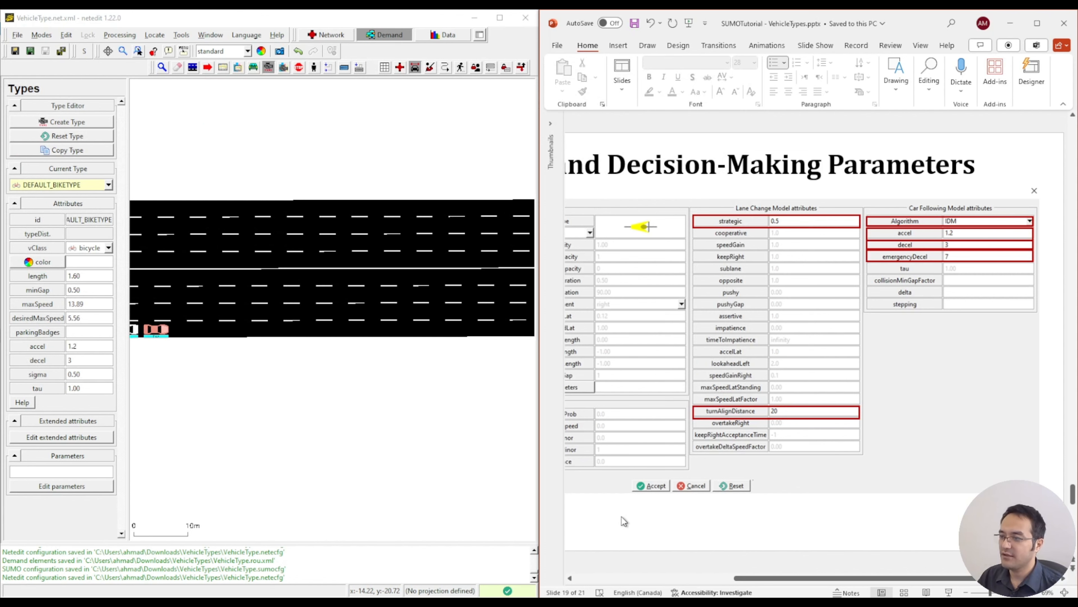
Save all files with the edited bicycle type and check the list of current vehicle types.
scroll(635, 529, down, 2)
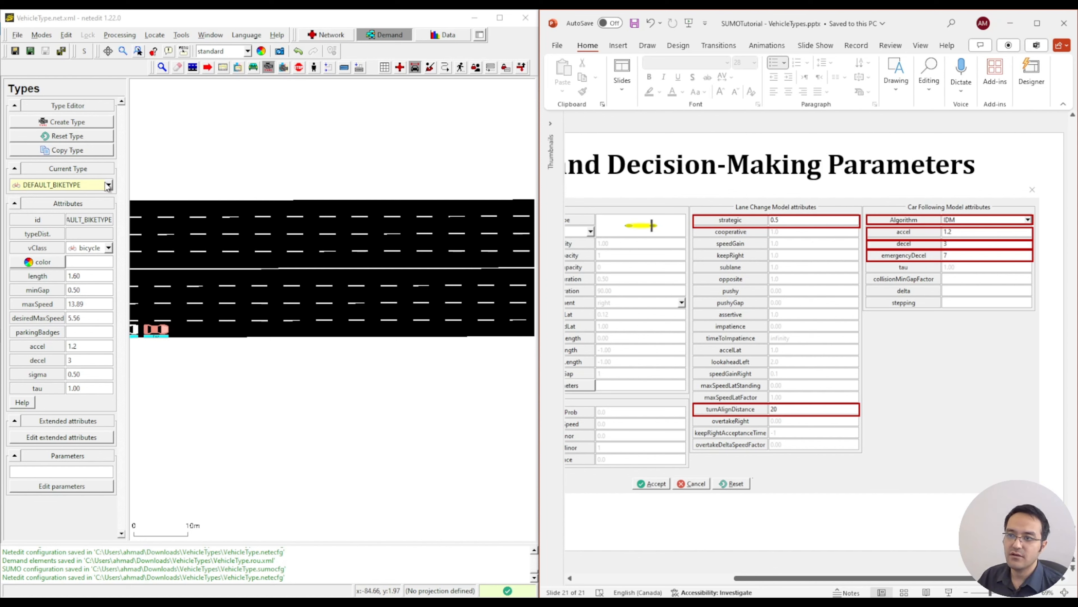
click(67, 50)
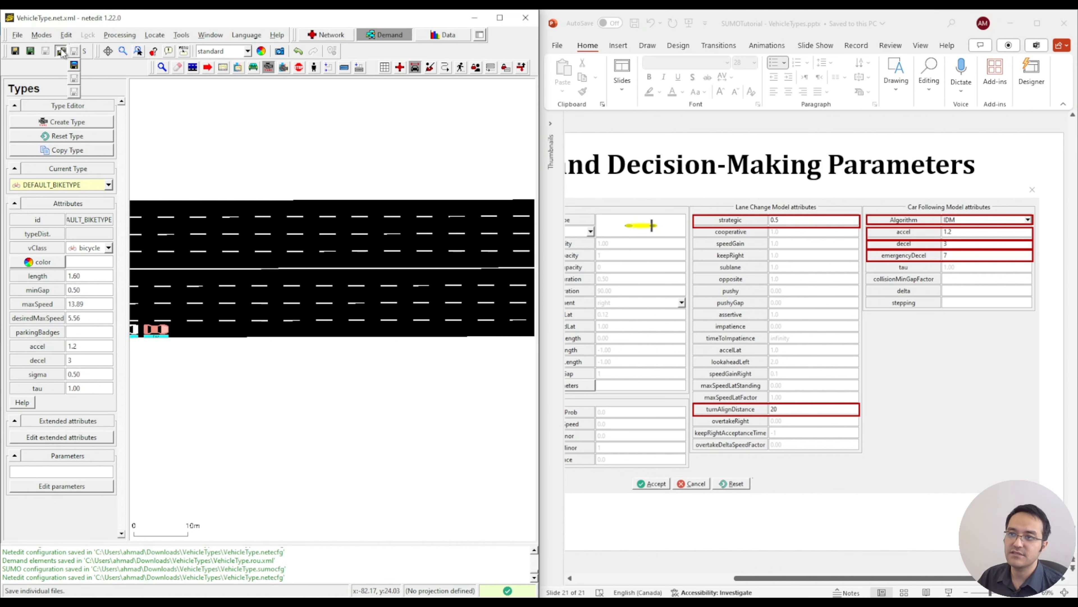
click(71, 64)
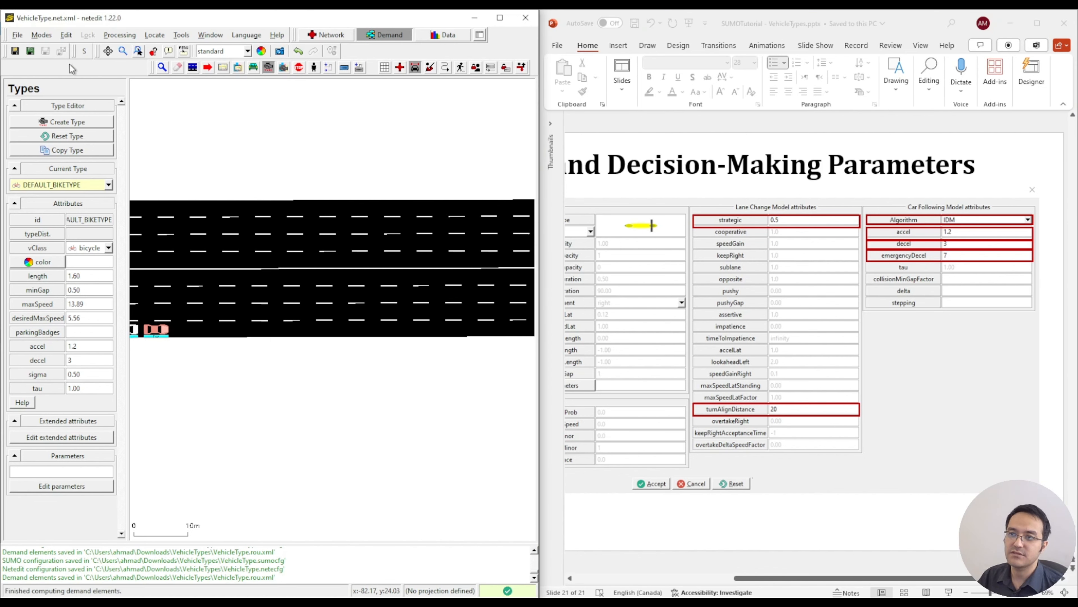
click(110, 184)
click(111, 184)
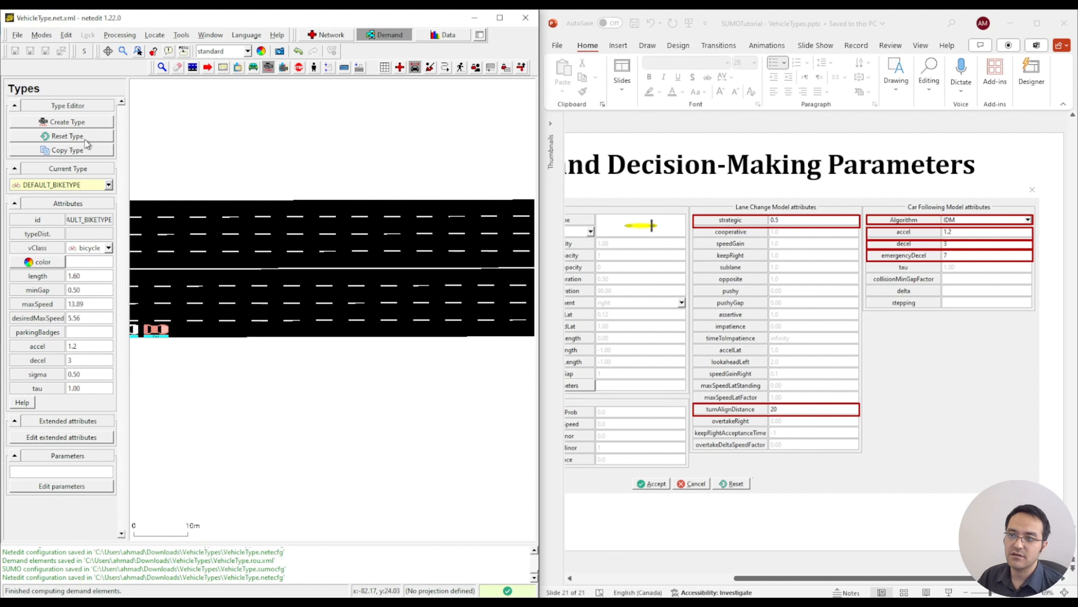
Create a new vehicle type with the id Scooter and the scooter vehicle class.
click(67, 124)
click(109, 185)
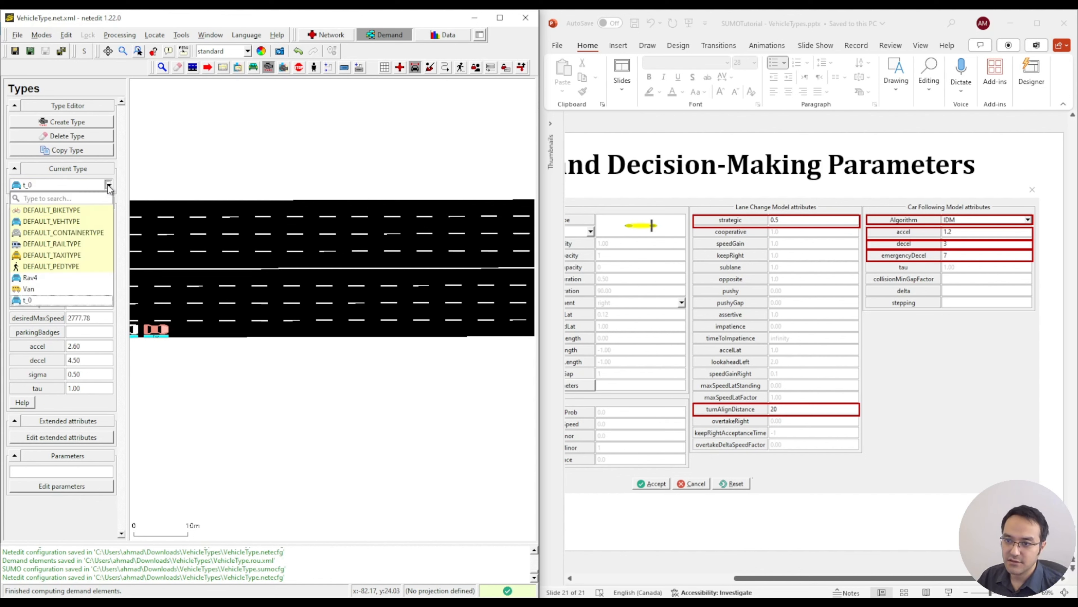
click(109, 184)
drag(78, 220, 50, 217)
text(Scoo)
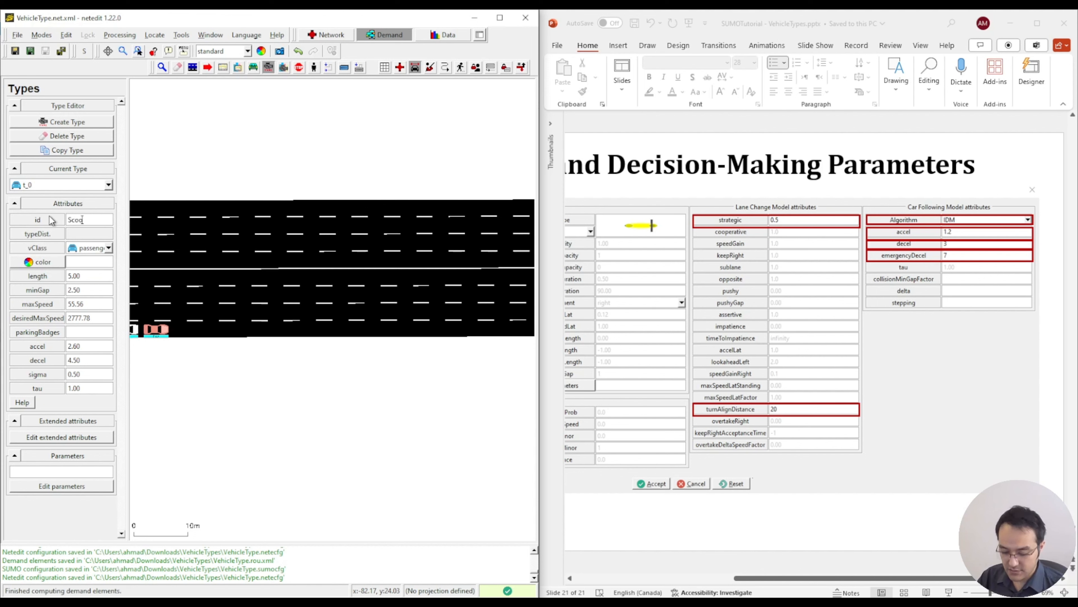
text(ter)
click(96, 275)
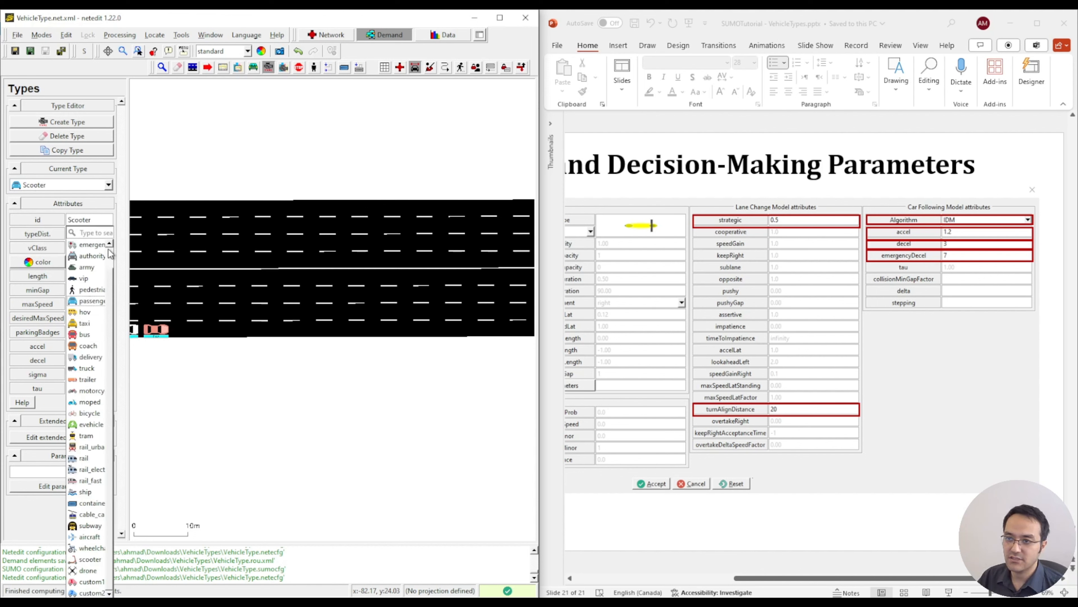
click(109, 247)
click(91, 560)
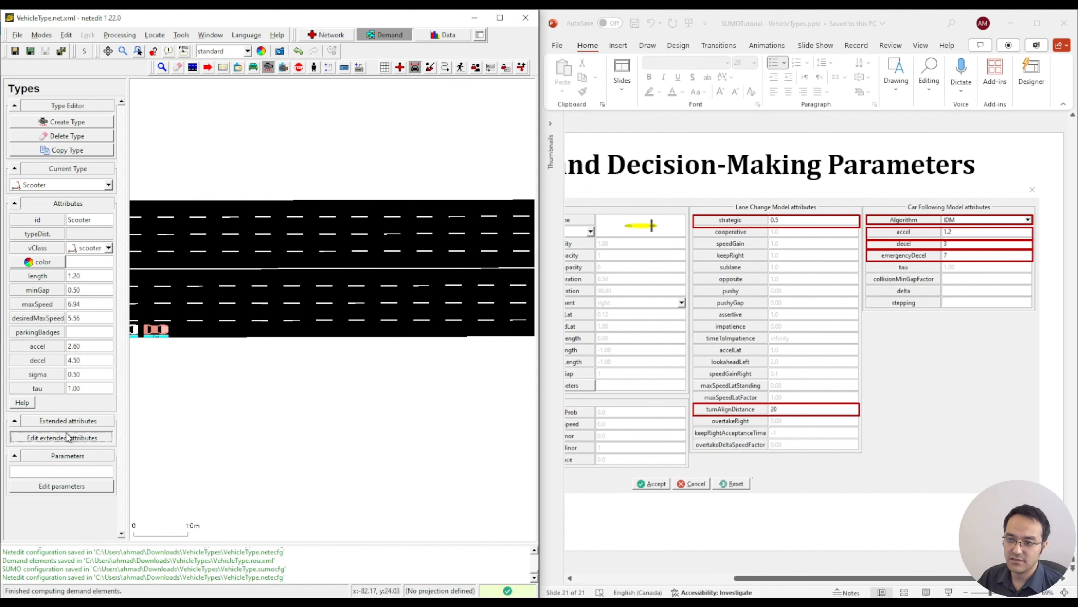
Open the Scooter type's extended attributes and, consulting the slide's values, set maxSpeed to 5.56.
click(72, 438)
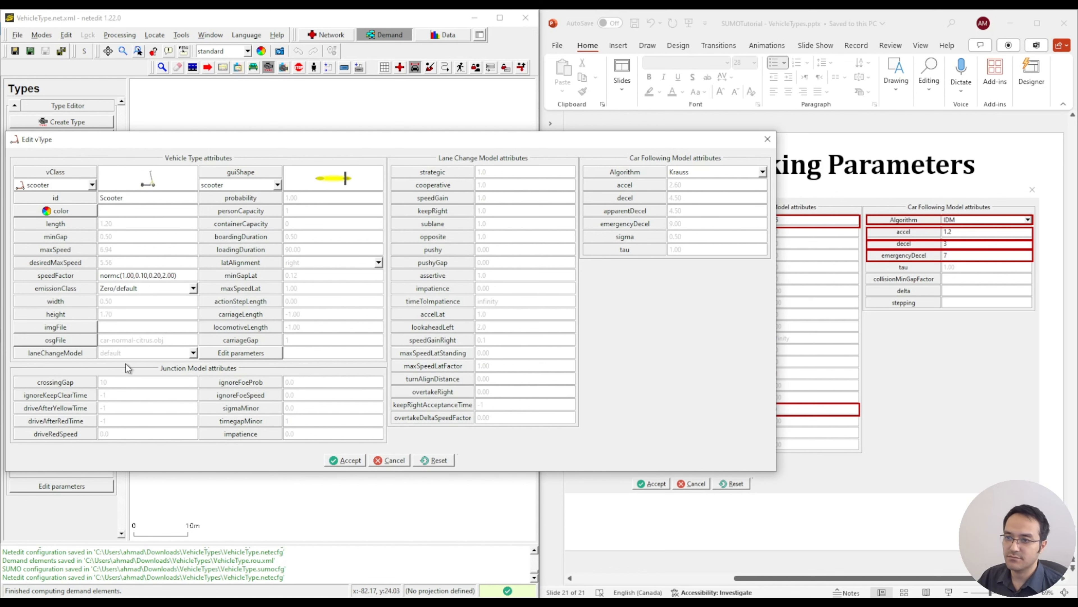
click(879, 527)
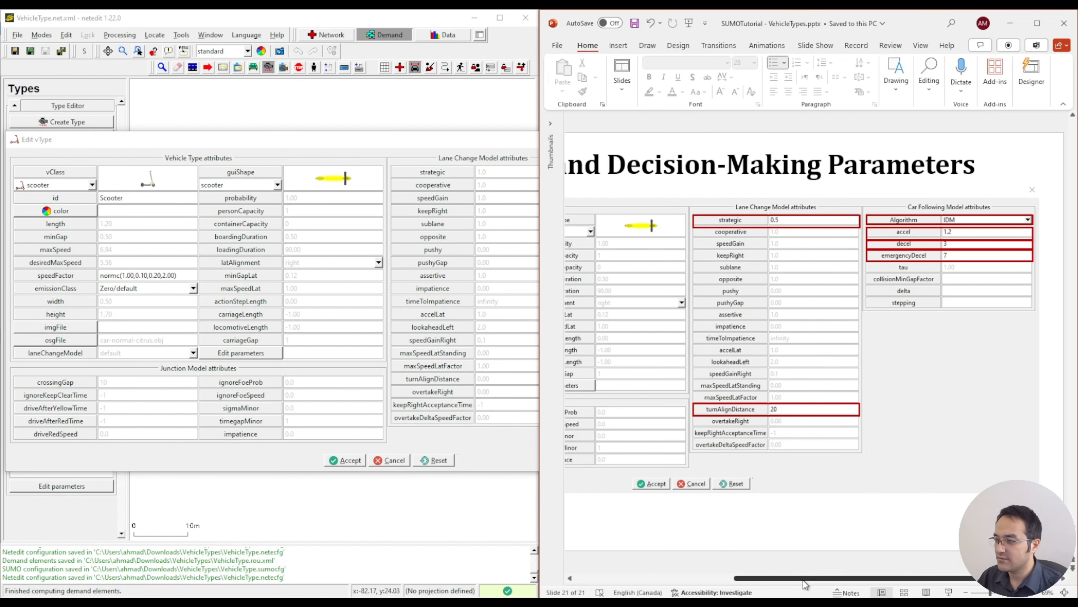
drag(803, 578, 671, 578)
click(129, 275)
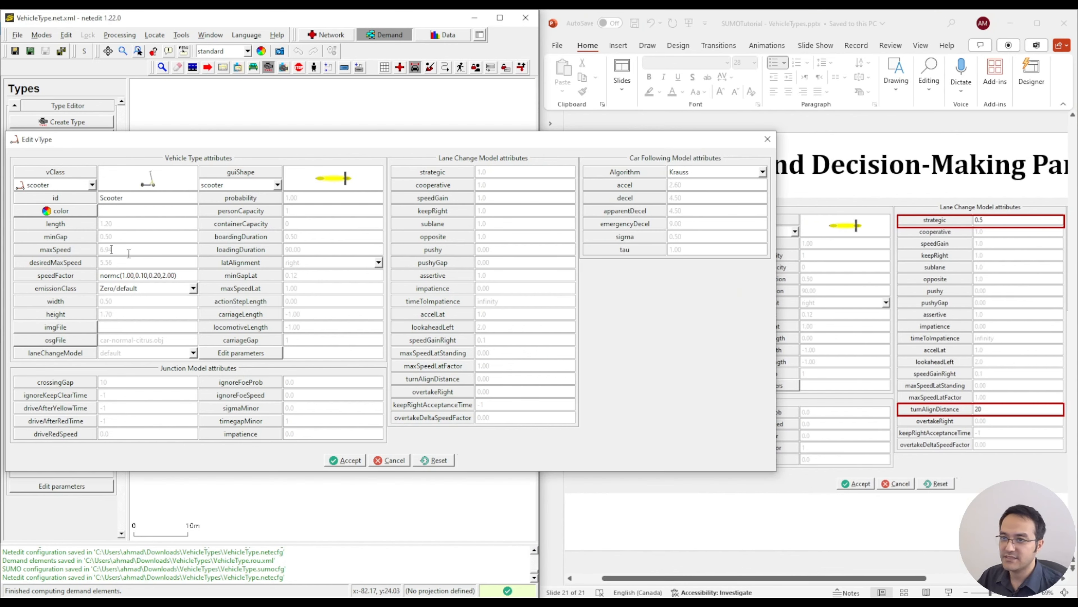
drag(127, 249, 93, 250)
text(5.56)
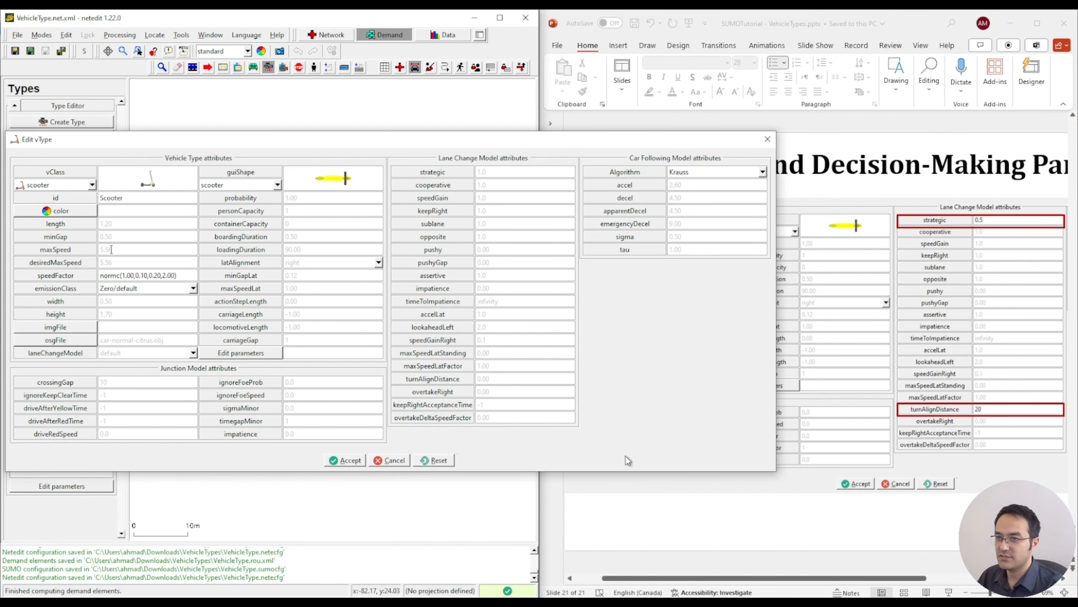
Set the Scooter type's crossingGap to 4, turnAlignDistance to 20 and strategic to 0.5.
click(745, 560)
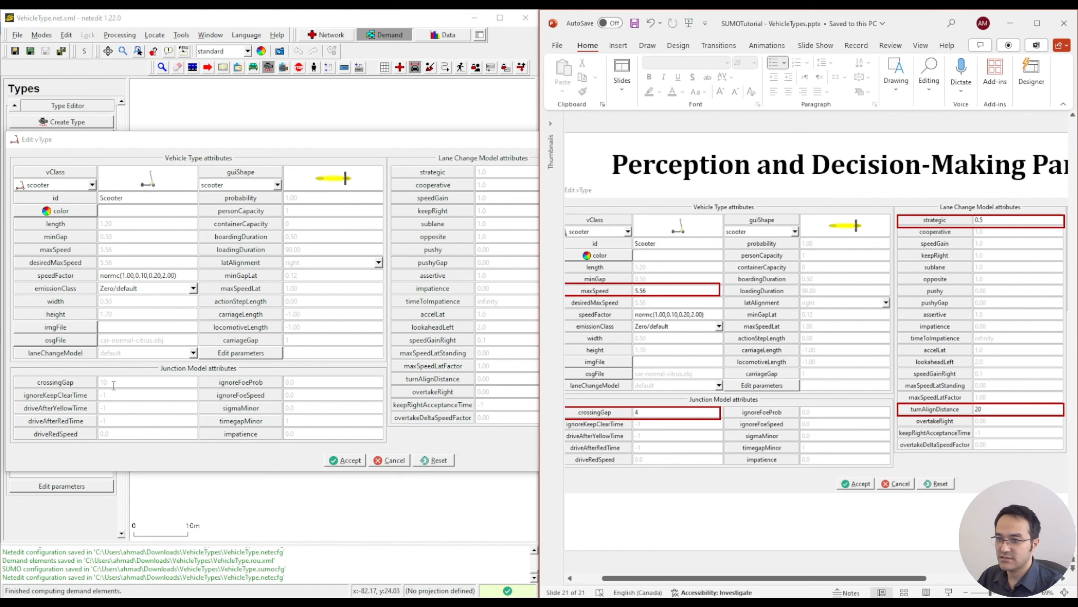
drag(129, 382, 108, 384)
text(4)
click(692, 516)
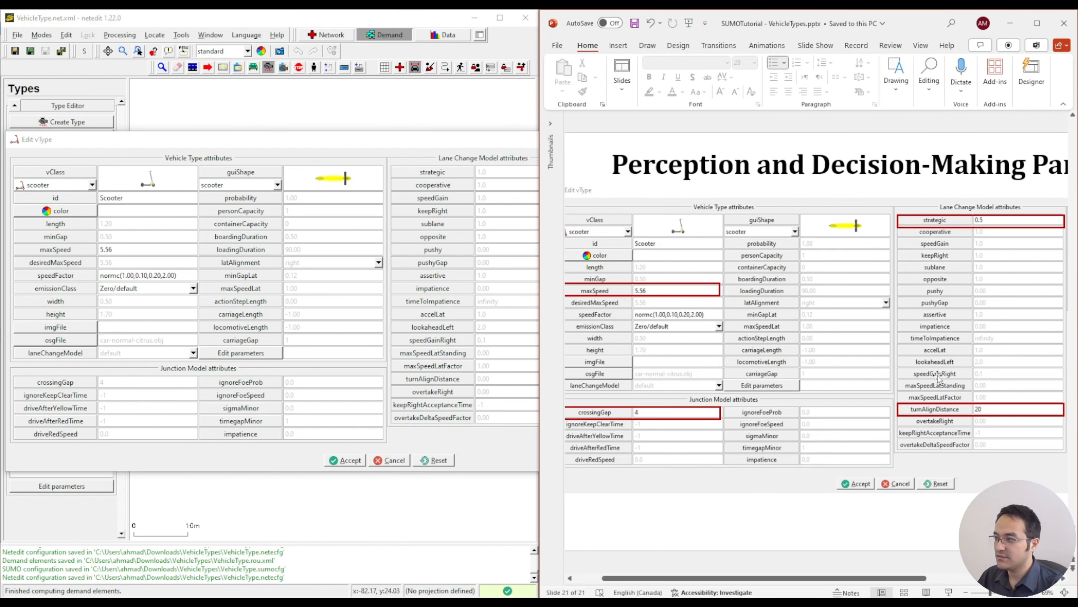
drag(488, 378, 476, 379)
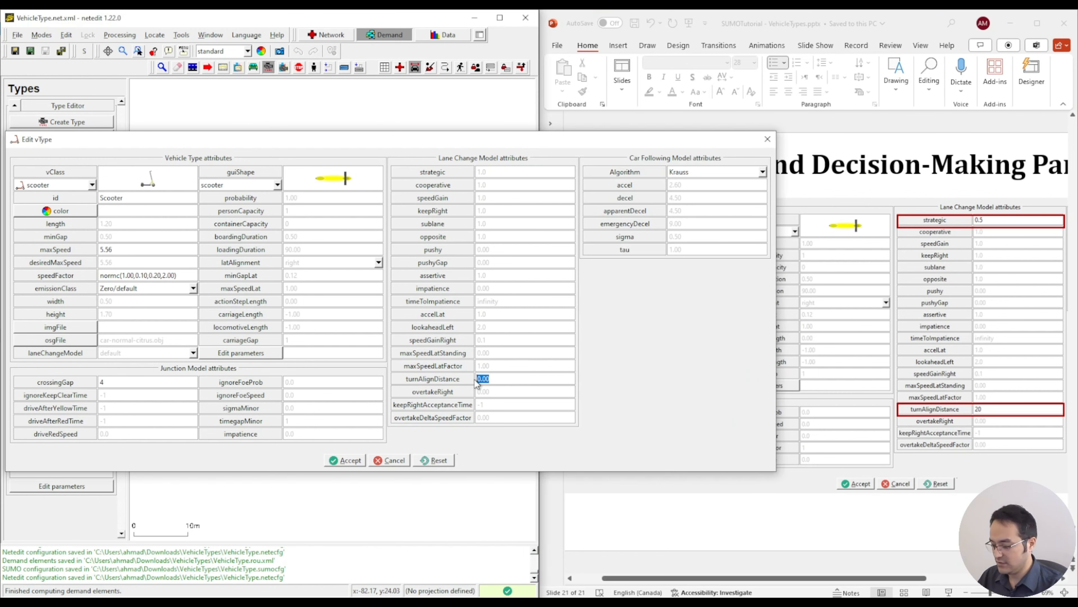
text(20)
drag(492, 172, 475, 172)
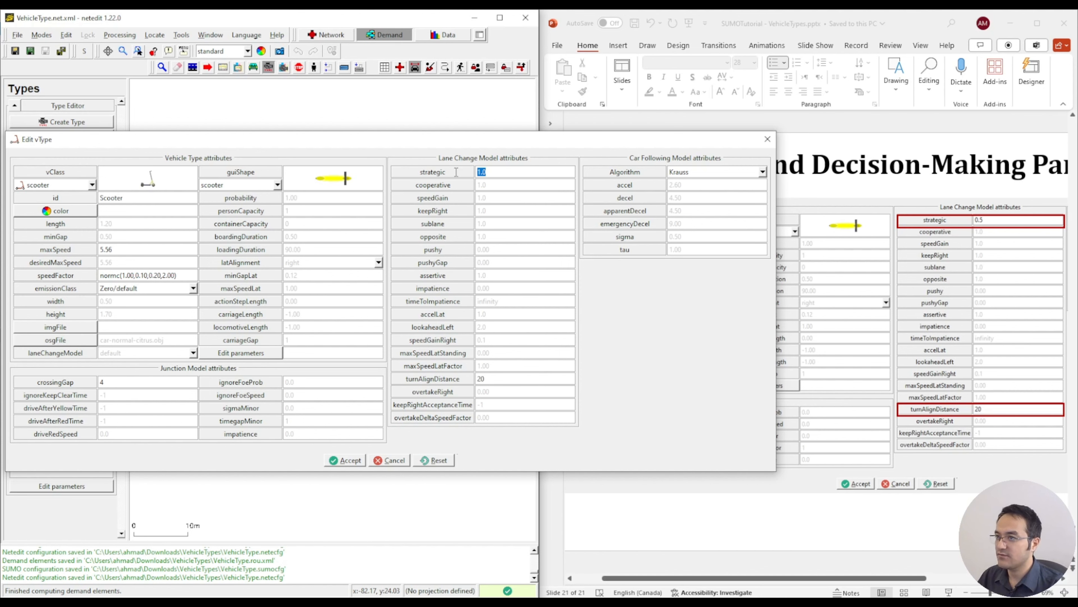
text(0.5)
Consult the slide's car-following values and set the Scooter type's car-following algorithm to IDM.
click(737, 498)
scroll(767, 539, right, 5)
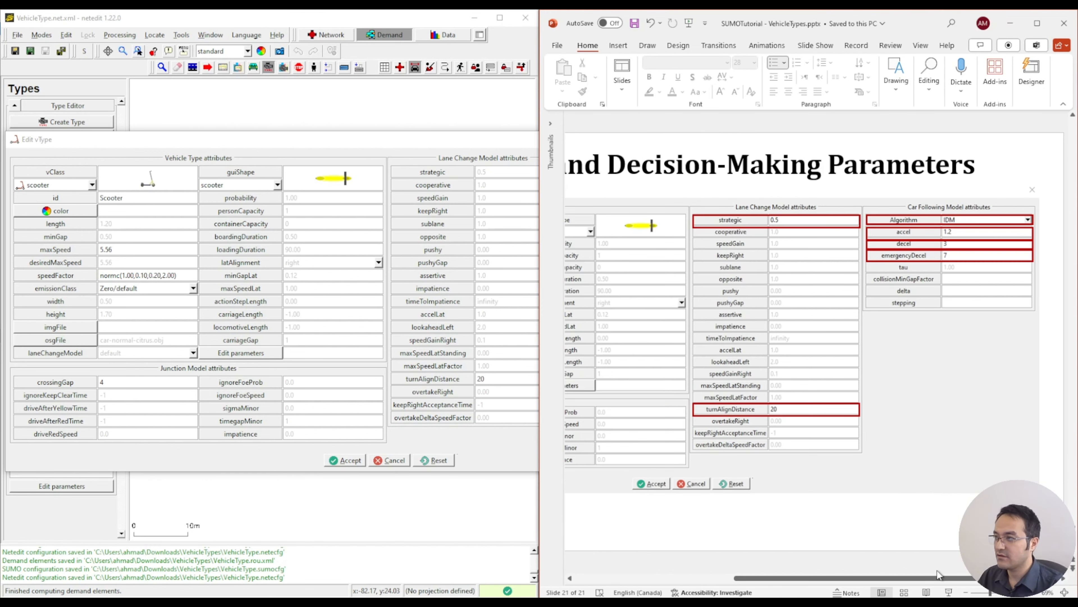
click(493, 440)
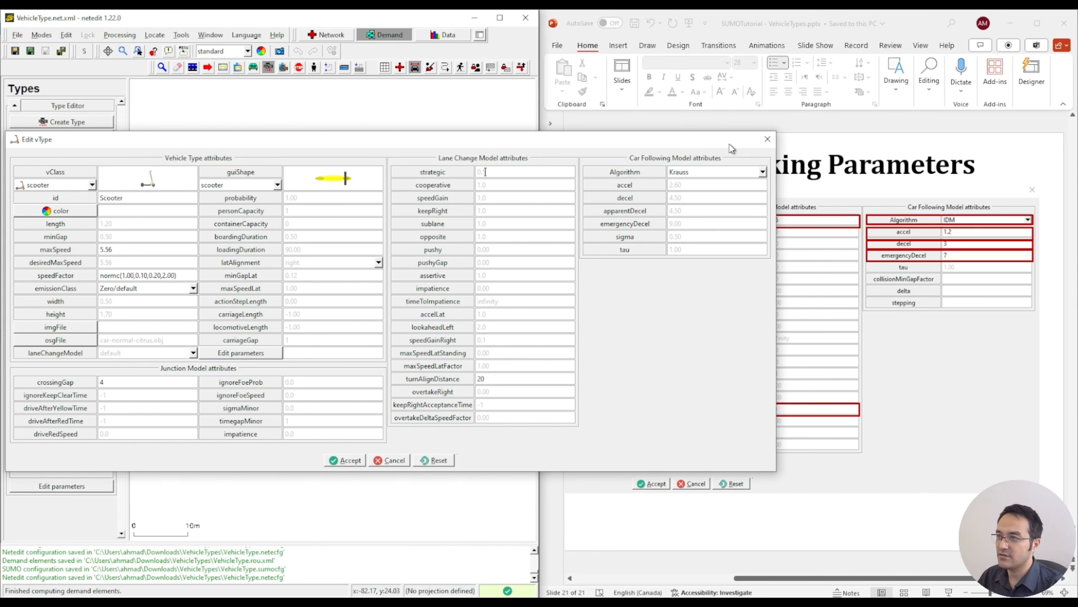
click(763, 172)
click(713, 273)
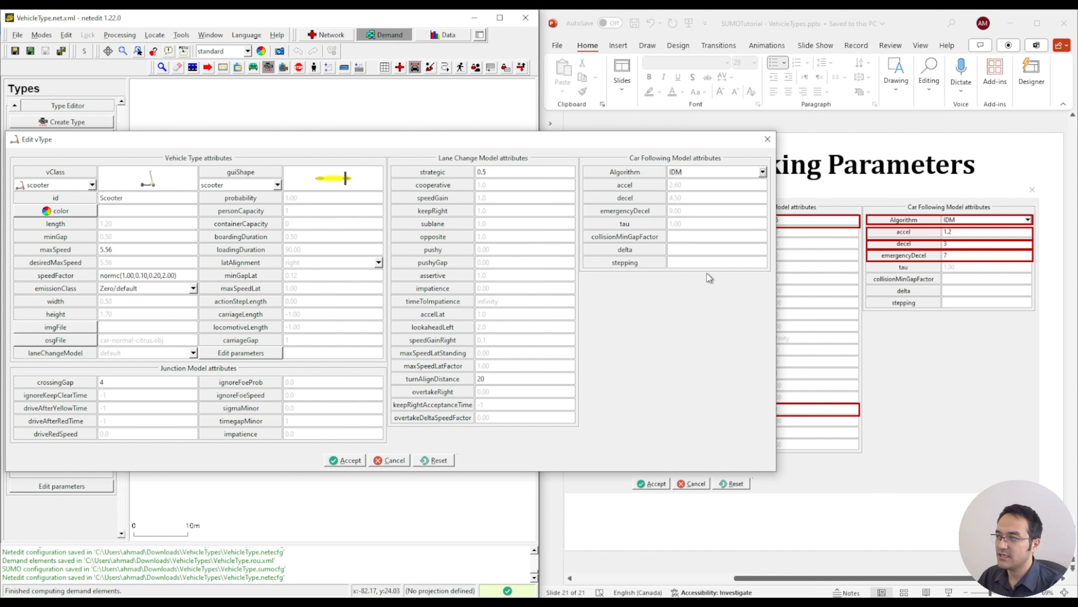
Set the Scooter type's accel to 1.2, decel to 3 and emergencyDecel to 7, and accept the extended attributes.
click(687, 187)
text(1.2)
key(Tab)
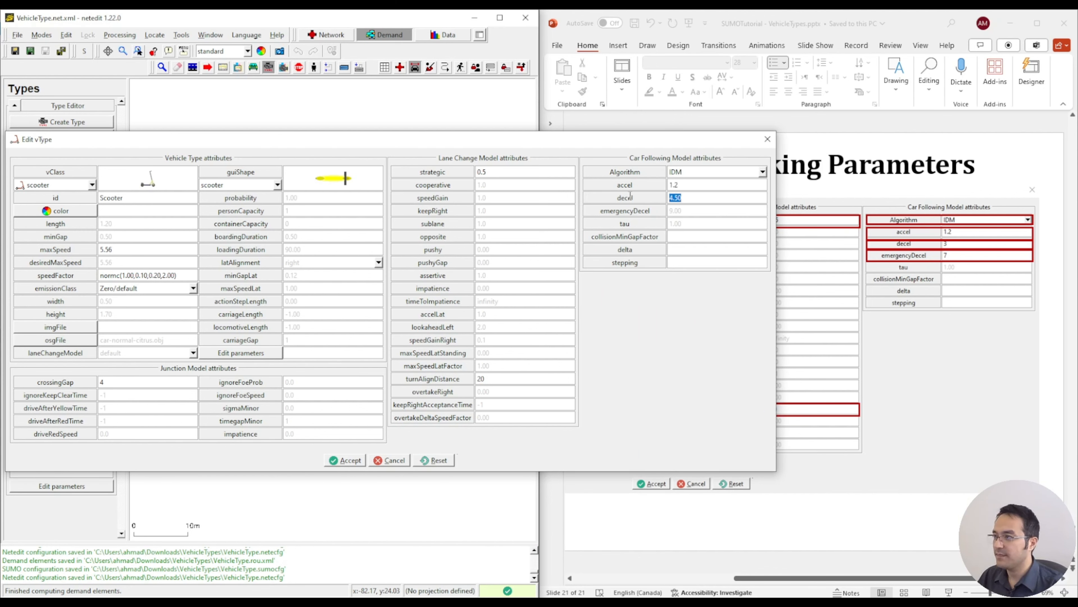
text(3)
key(Tab)
text(4)
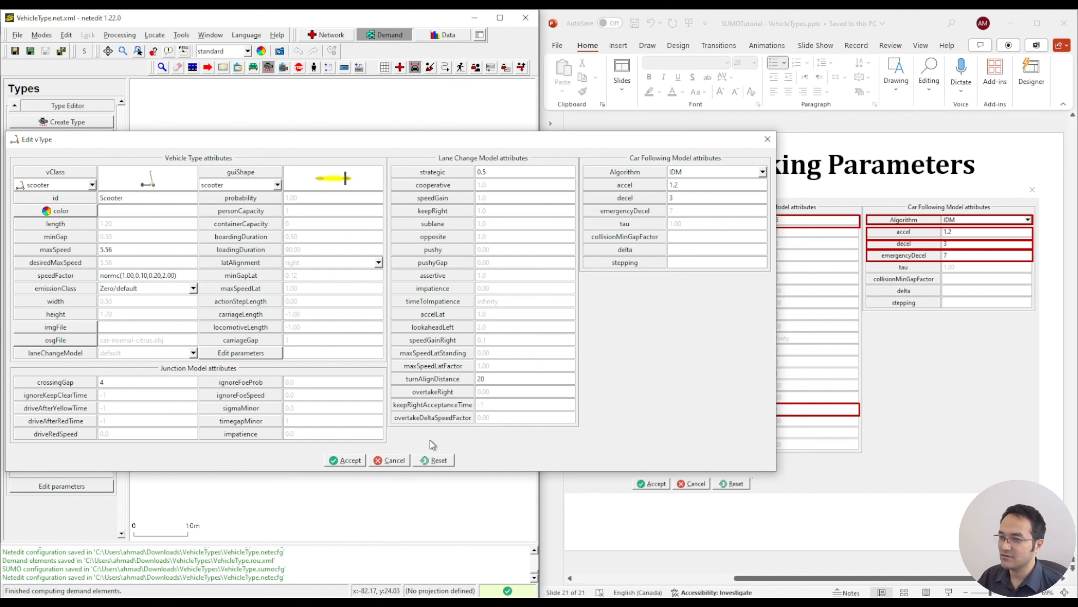
click(349, 460)
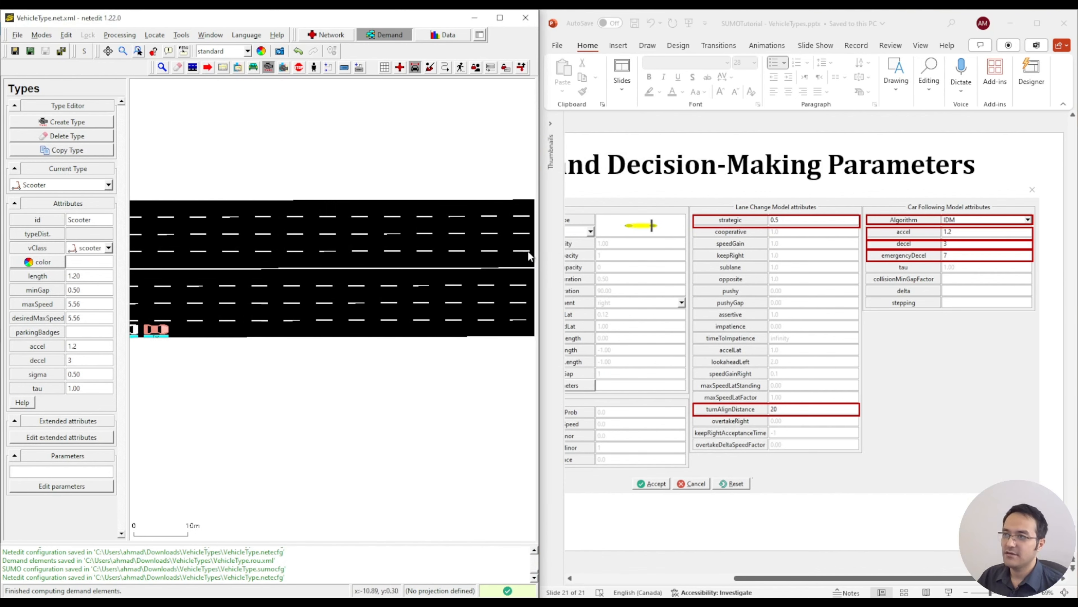
Maximize the netedit window and save all files with the new Scooter type.
click(500, 18)
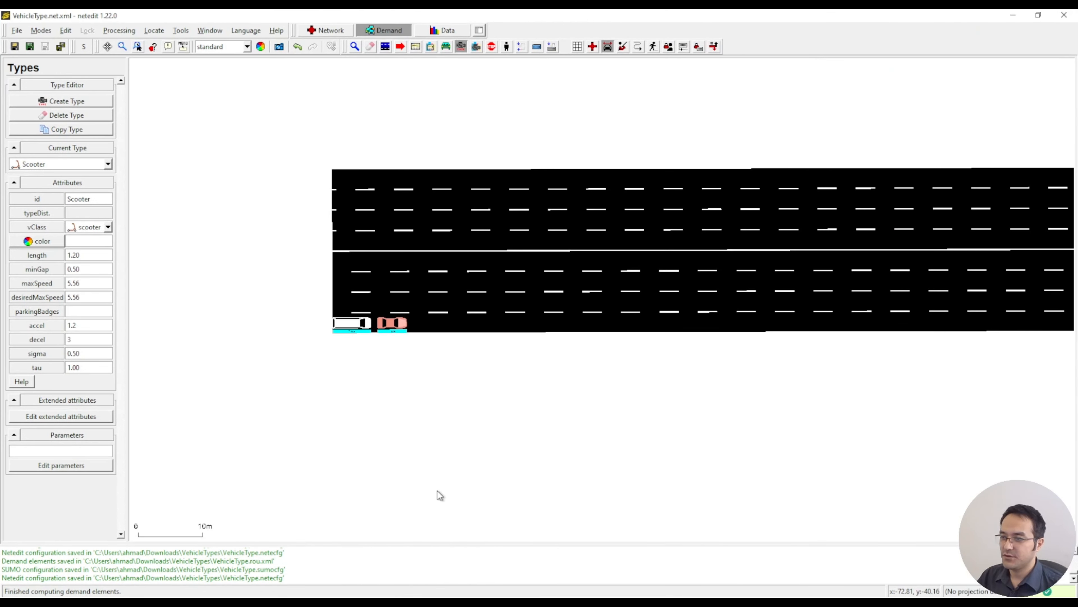
scroll(438, 494, down, 2)
drag(436, 428, 349, 453)
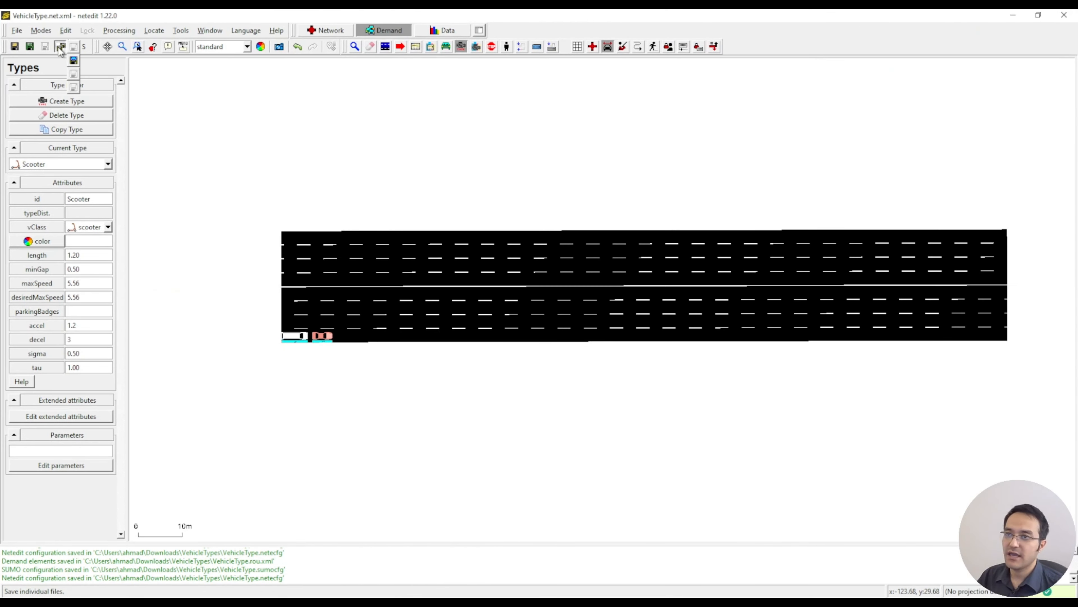
click(14, 47)
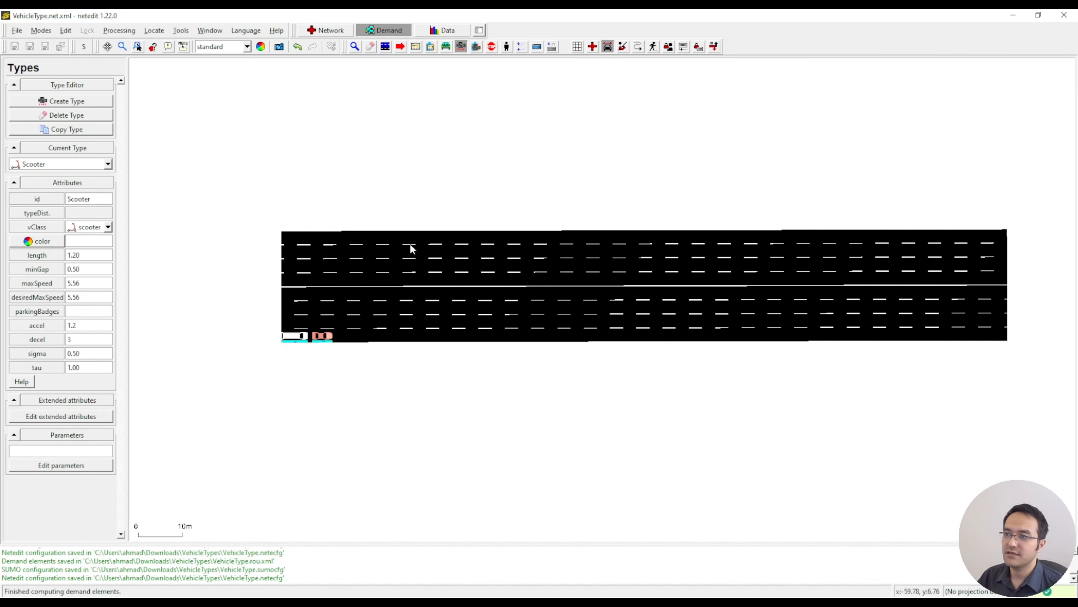
scroll(337, 404, up, 4)
drag(504, 391, 503, 386)
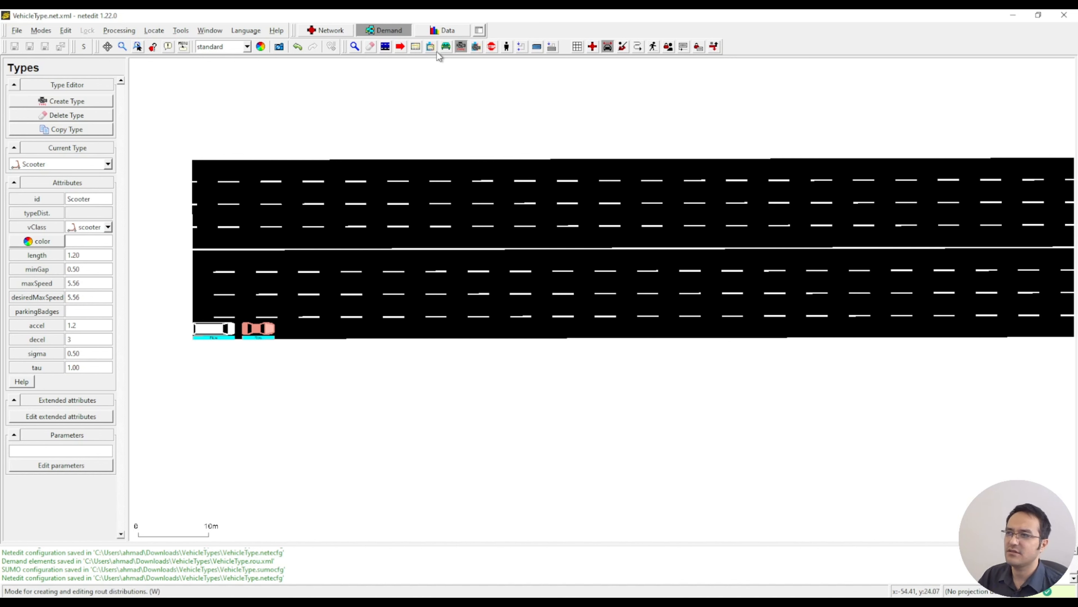
In the network, select individual lanes instead of edges, duplicate the outermost lane of edge E0, and clear the selection.
click(446, 46)
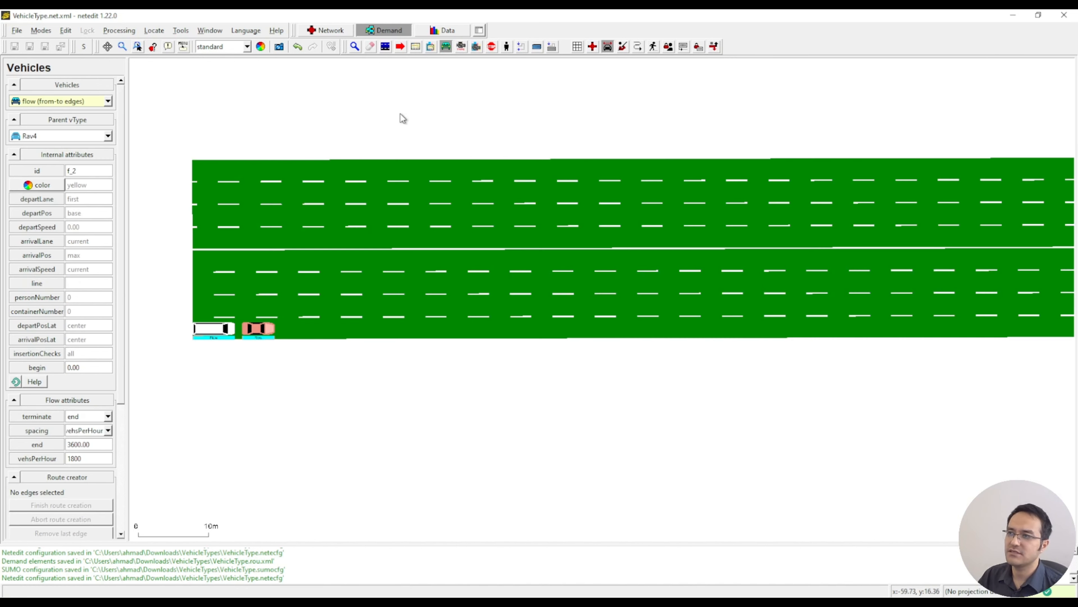
click(336, 29)
key(s)
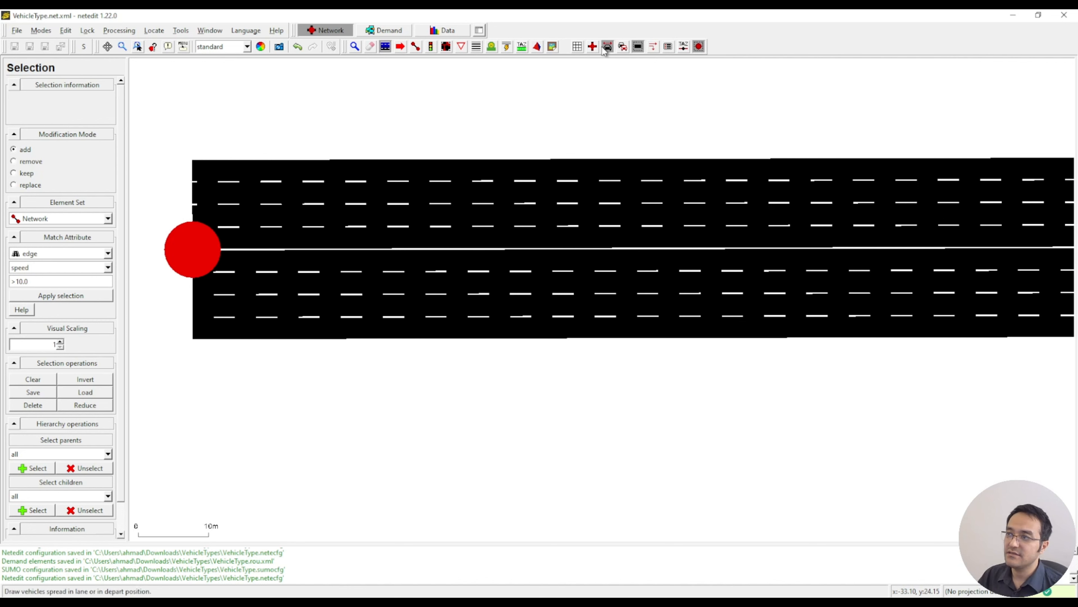
click(638, 47)
click(319, 335)
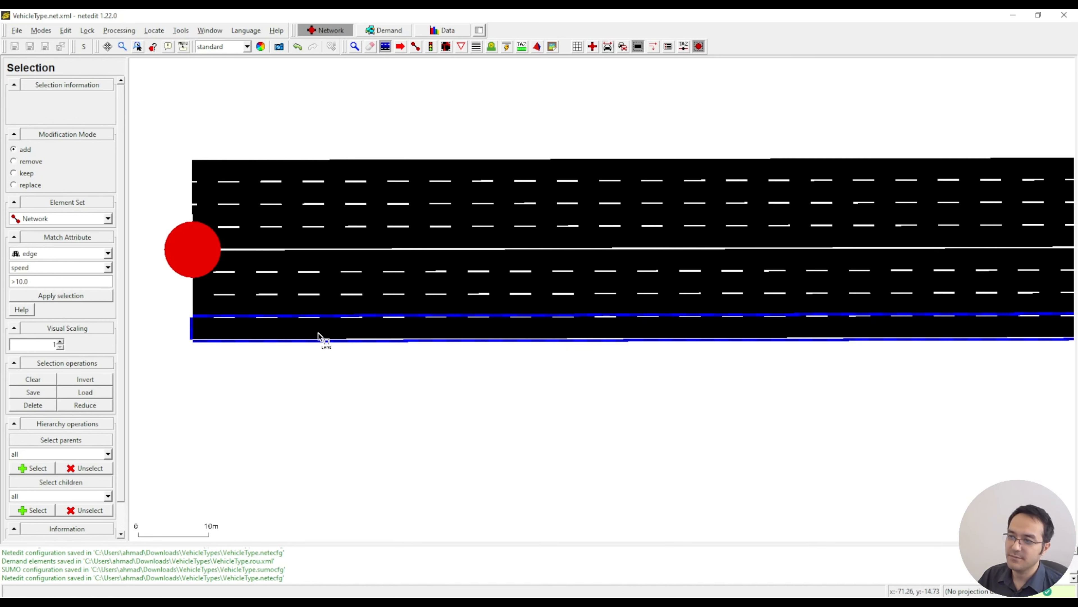
click(326, 310)
click(325, 308)
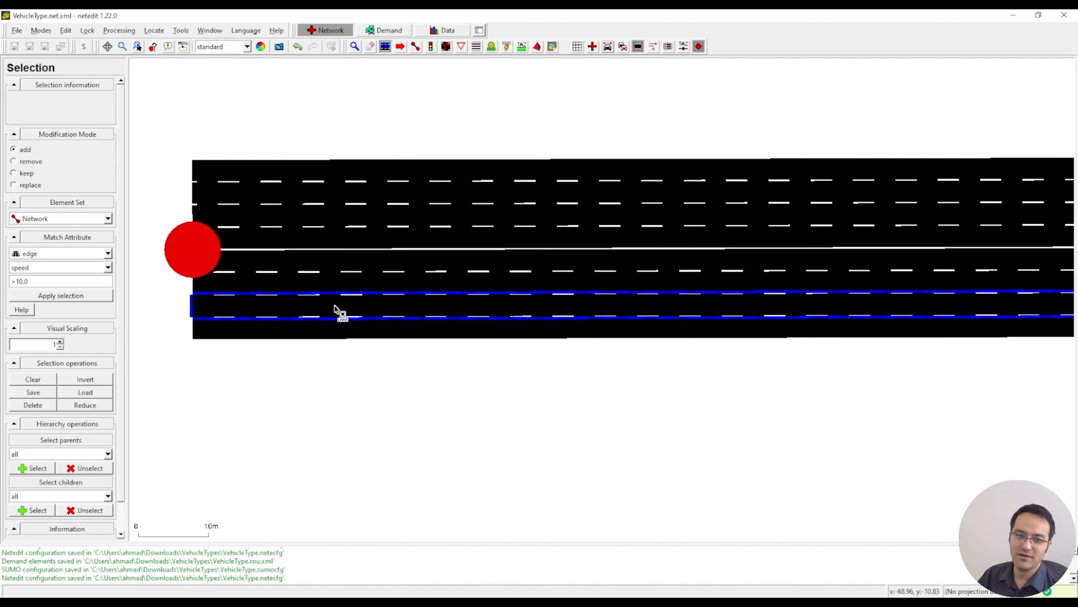
click(336, 322)
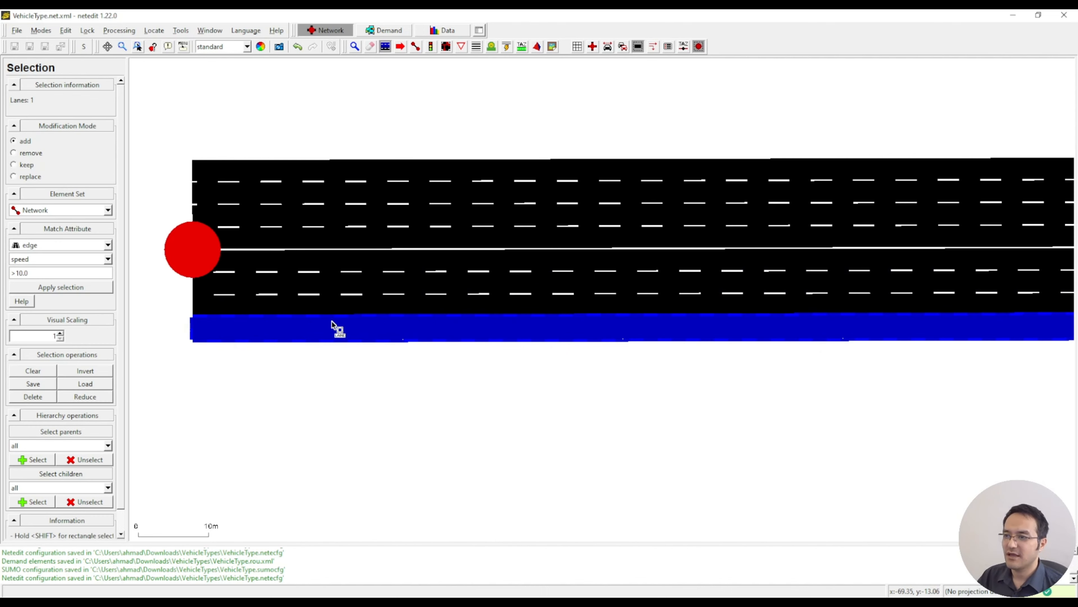
right_click(333, 321)
mouse_move(414, 473)
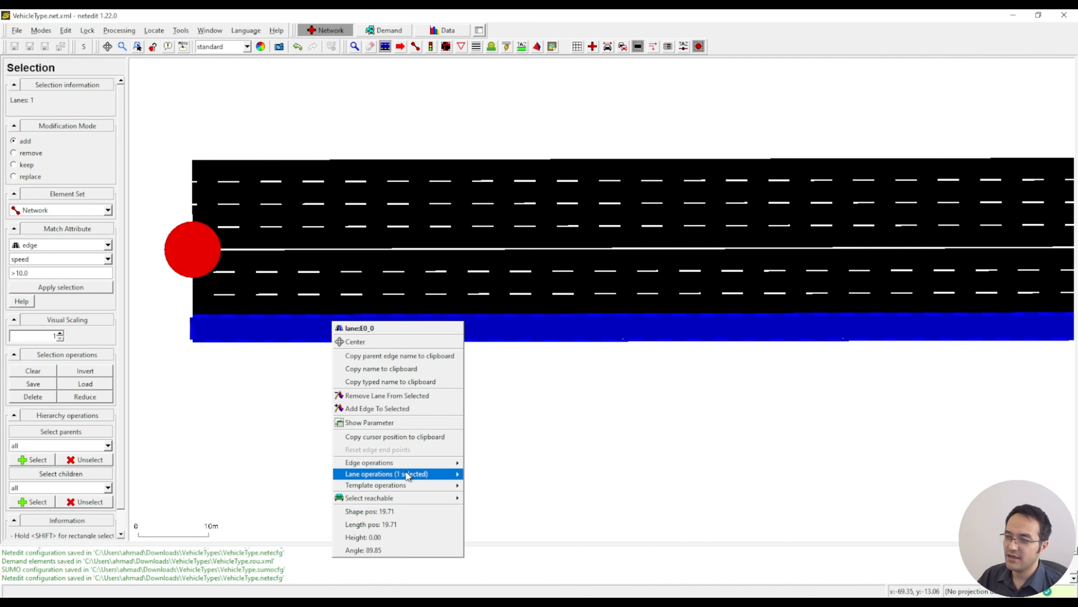
click(501, 475)
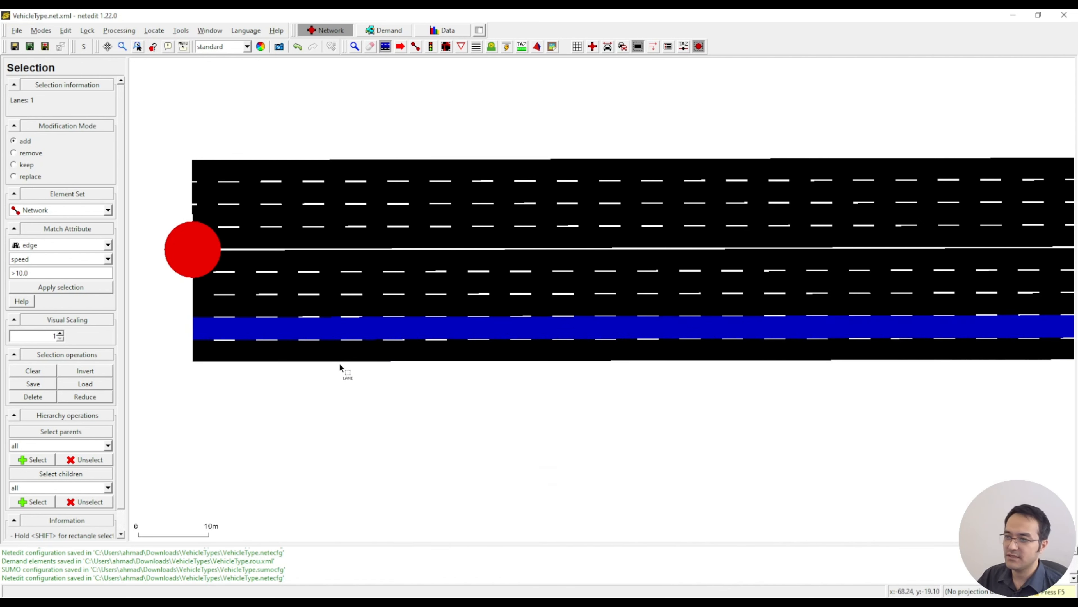
click(311, 356)
key(Escape)
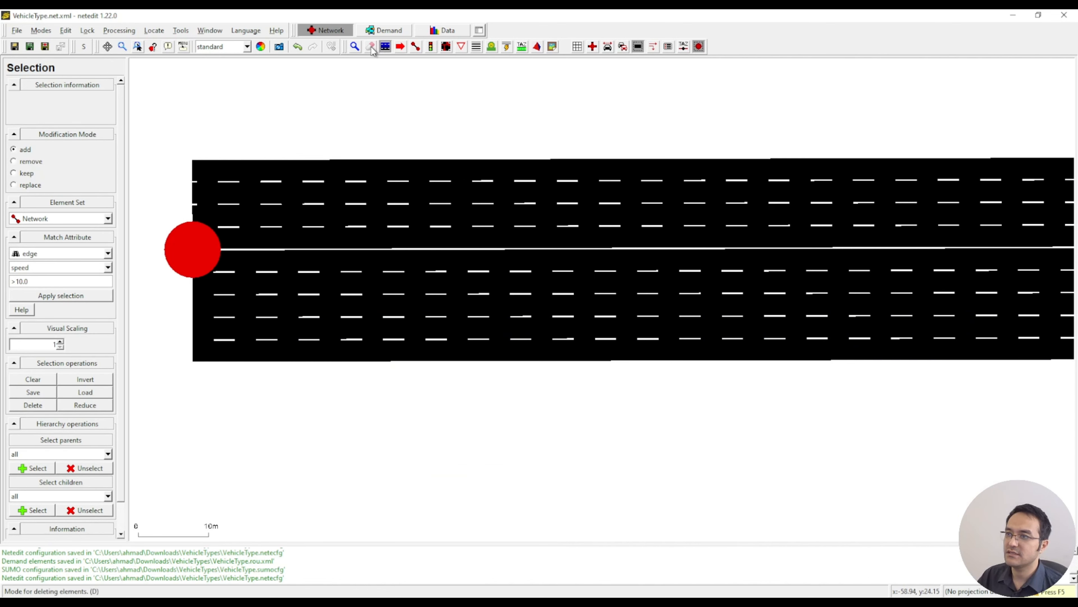
Inspect the new outermost lane, and set the departLane of the Urban-type flow in the demand data to 1.
click(355, 46)
click(283, 355)
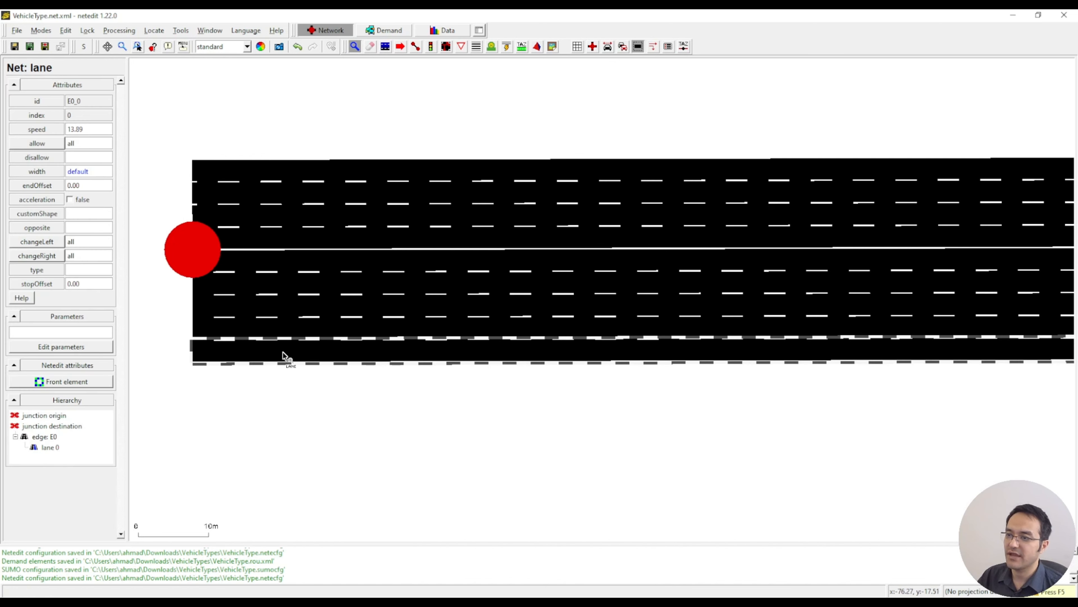
click(377, 31)
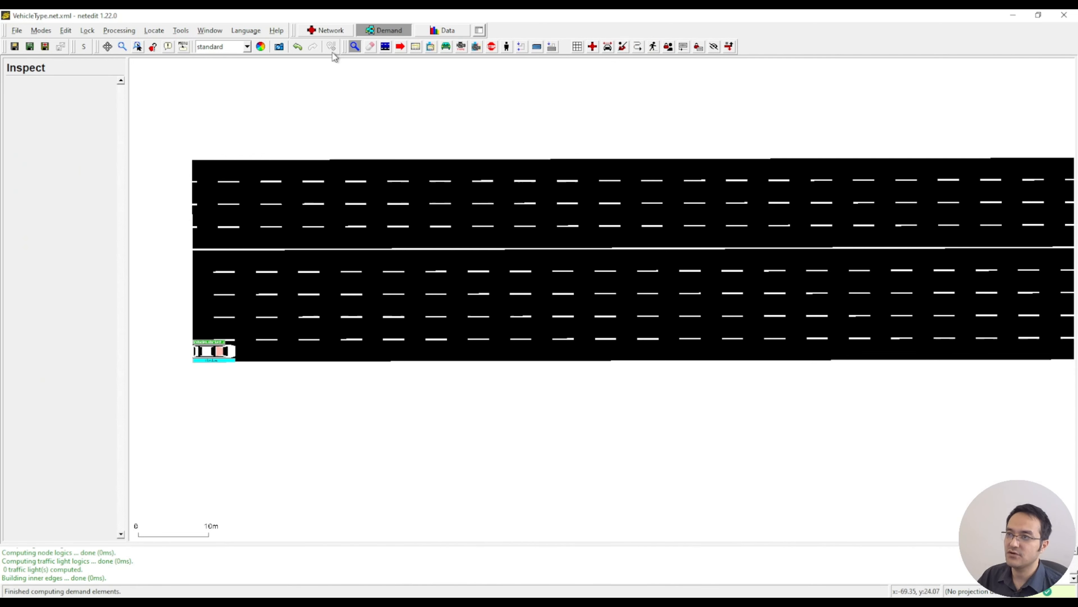
click(211, 355)
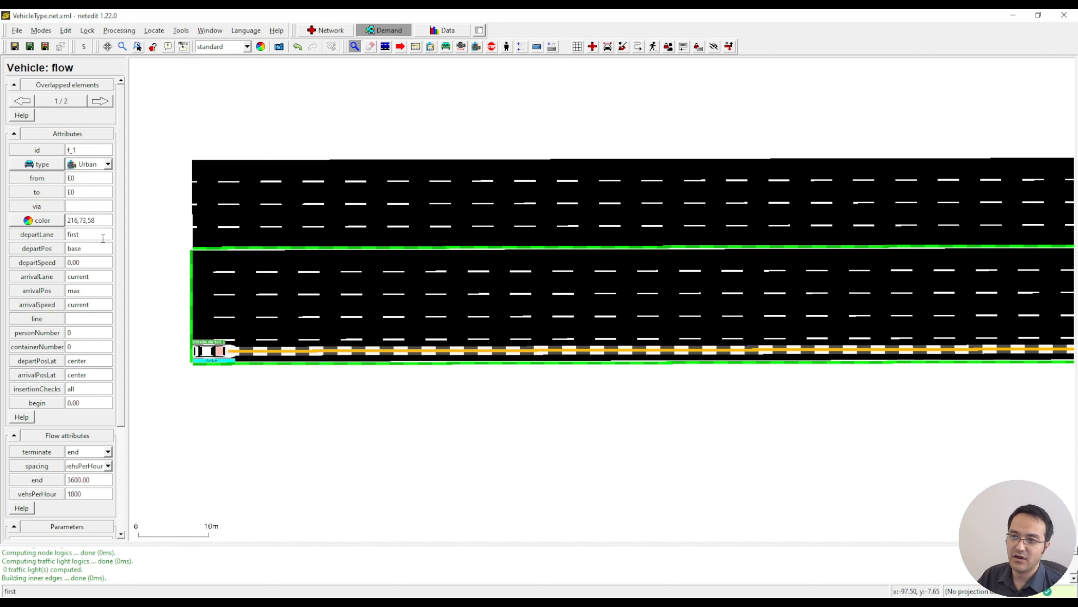
double_click(88, 234)
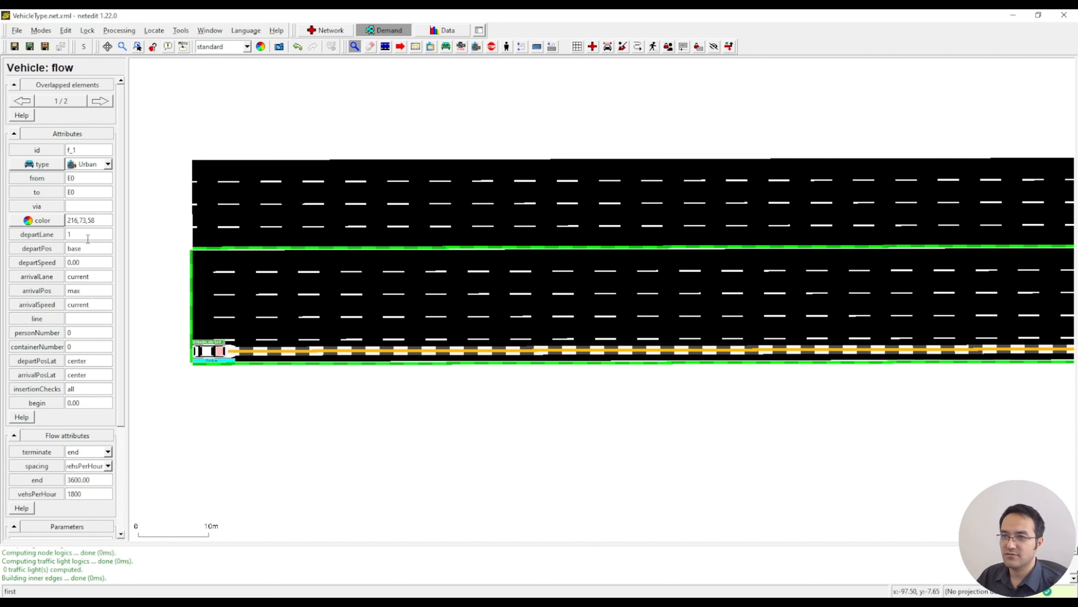
key(Return)
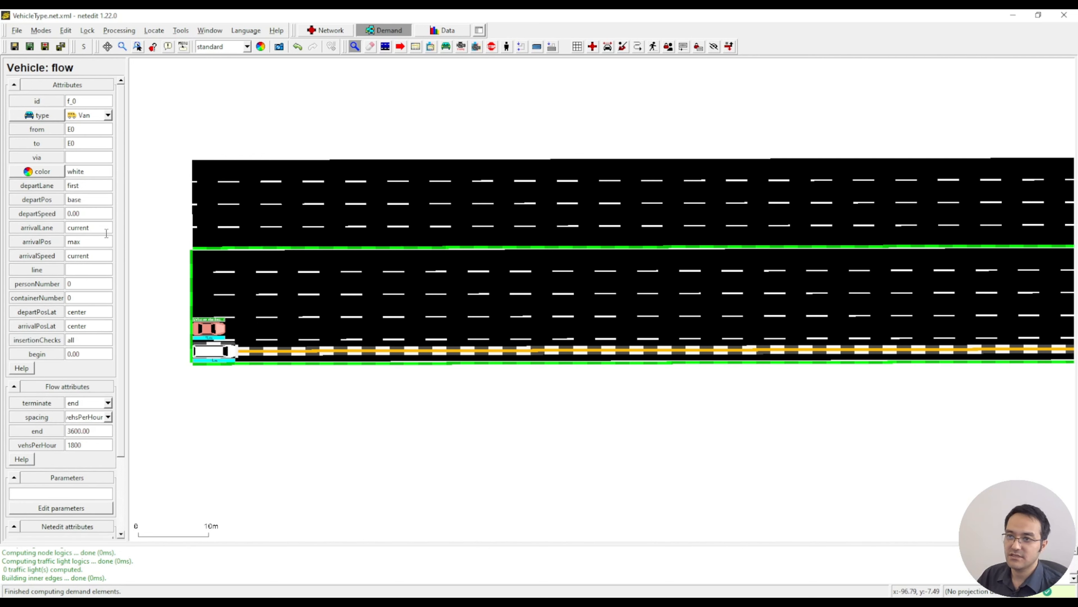
Set the Van flow's departLane to 2, try 0 instead, and restore it to 2.
double_click(87, 185)
text(2)
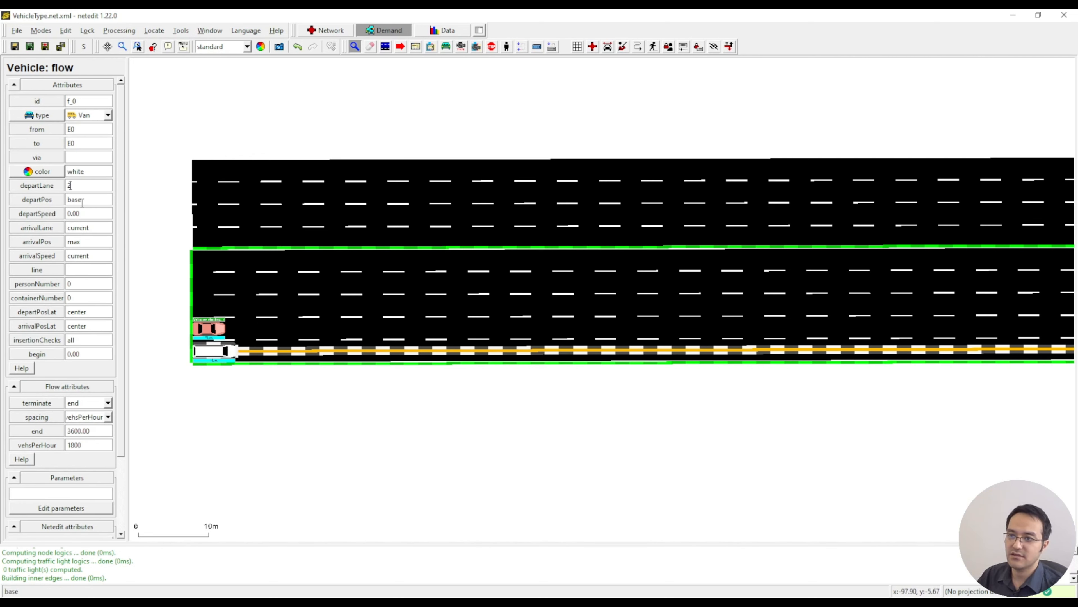
key(Return)
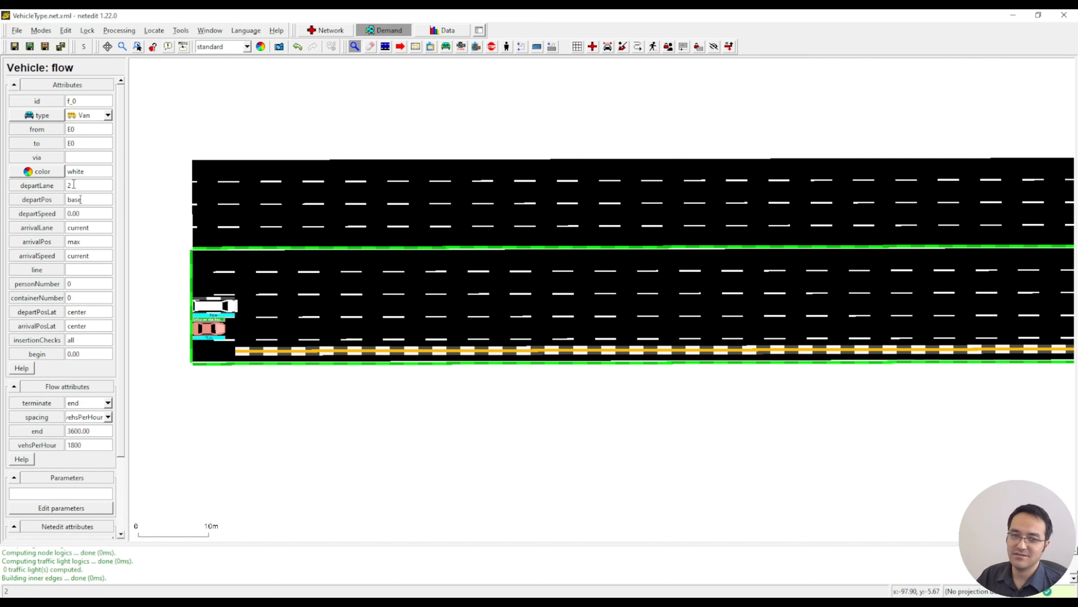
text(0)
key(Return)
drag(73, 184, 58, 185)
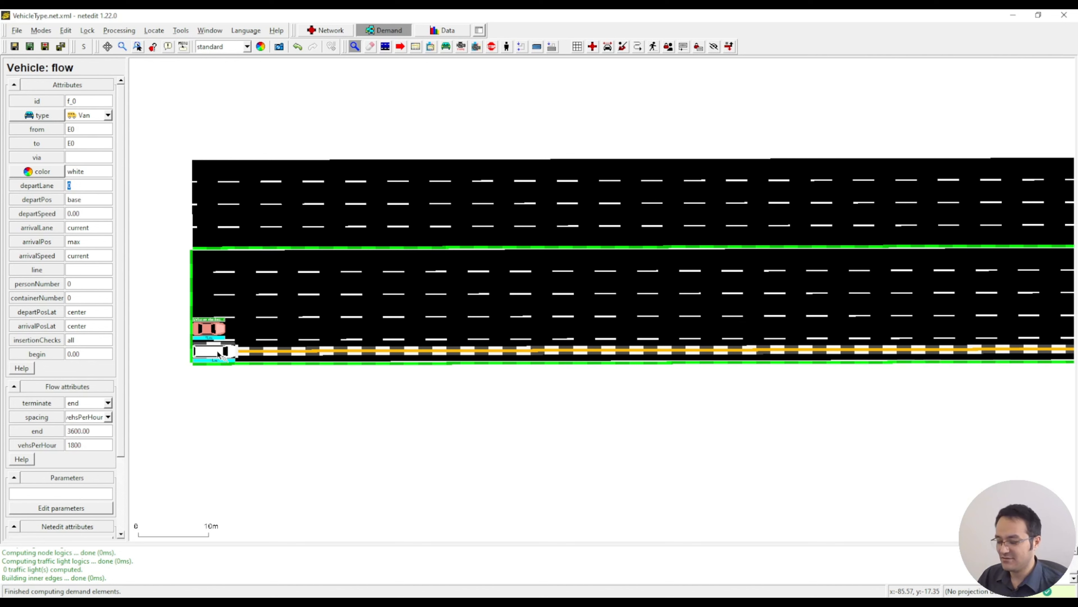
click(94, 202)
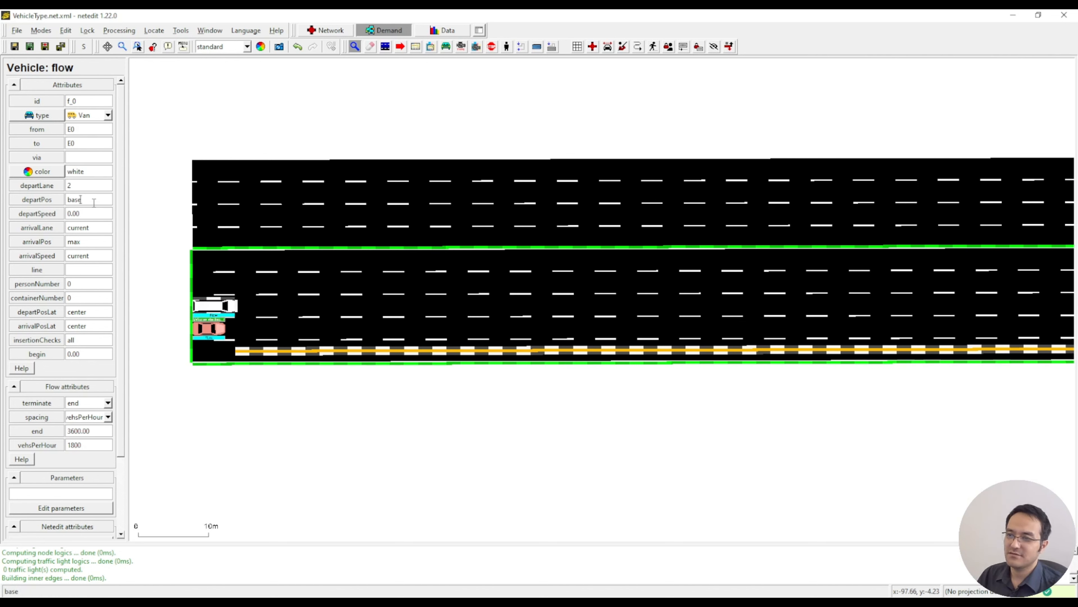
Save the demand elements, the network, and the SUMO and netedit configurations.
click(61, 48)
click(73, 63)
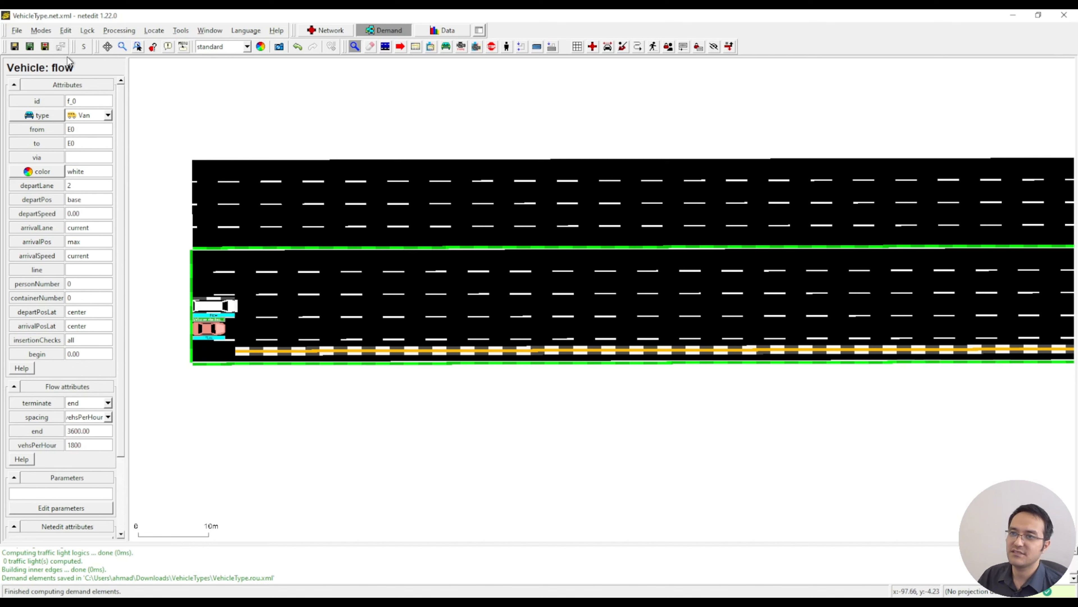
click(45, 48)
click(29, 47)
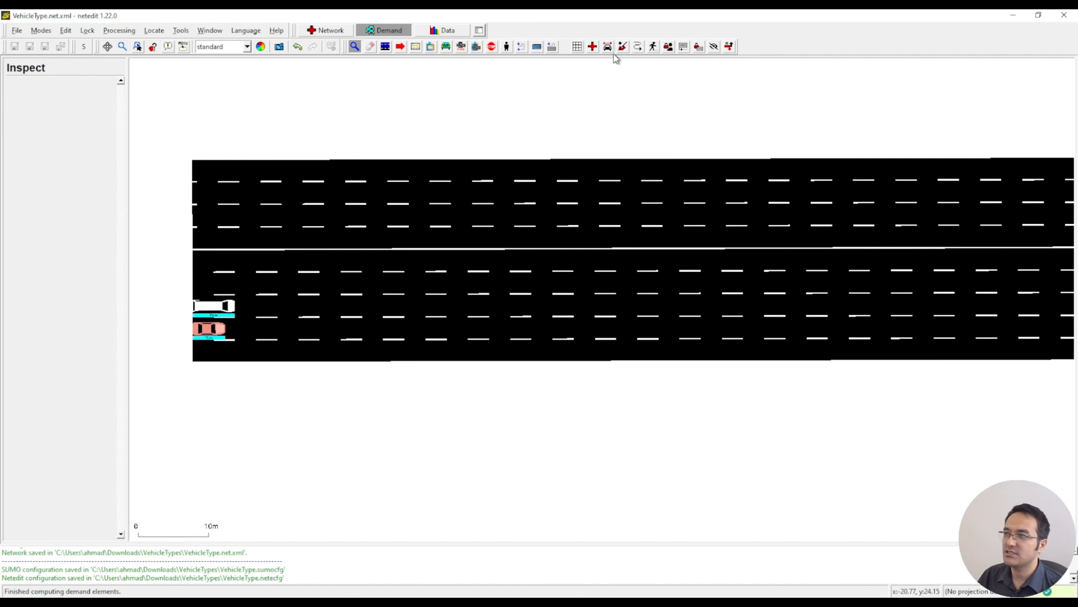
In the network, restrict the outermost lane of edge E0 (E0_0) so that only the bicycle class is allowed.
click(337, 34)
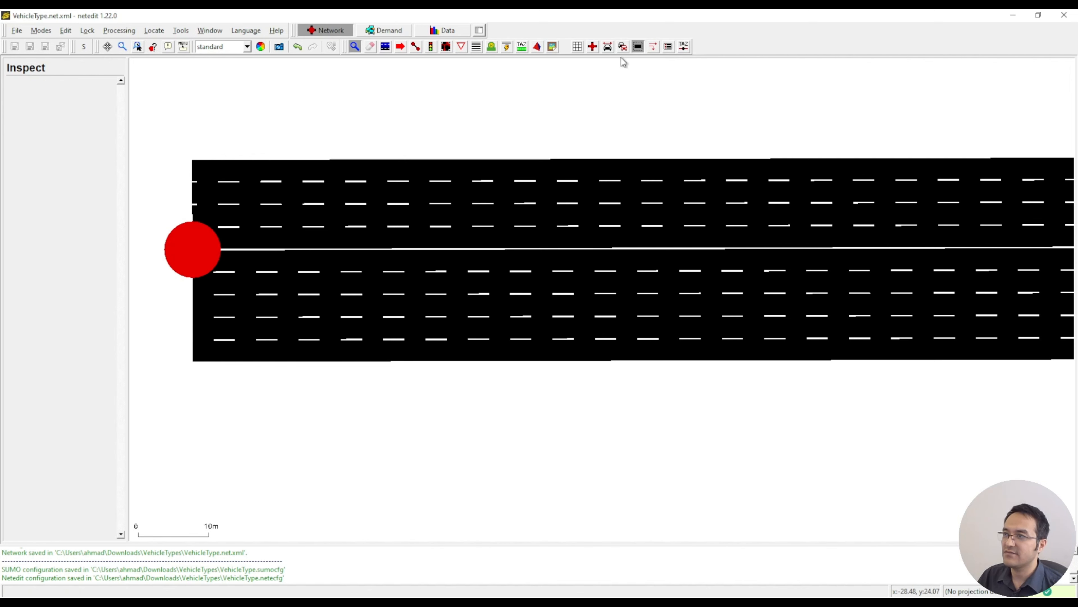
click(370, 354)
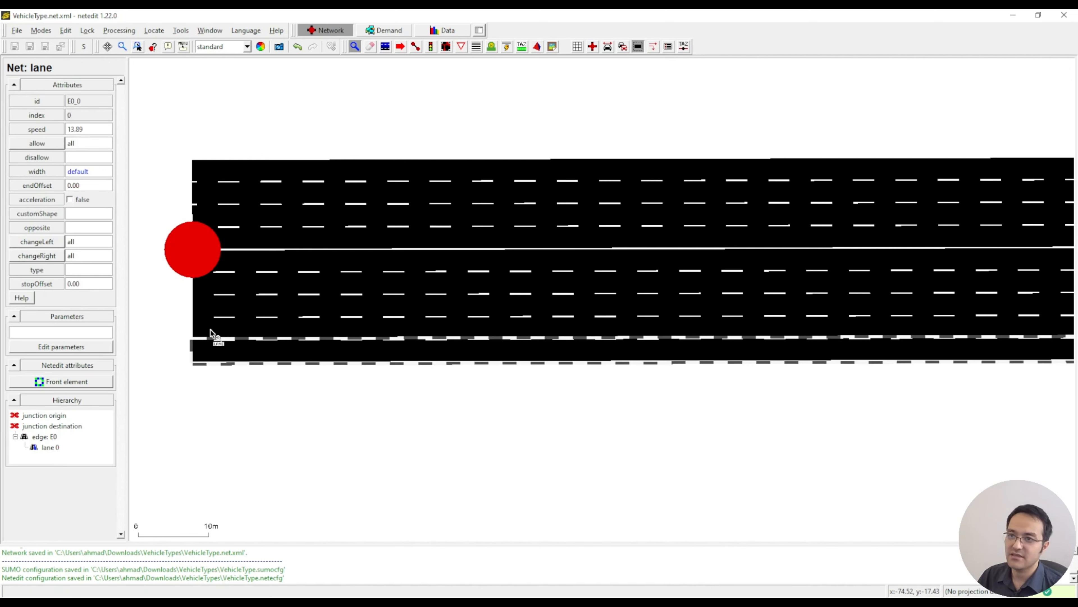
click(49, 143)
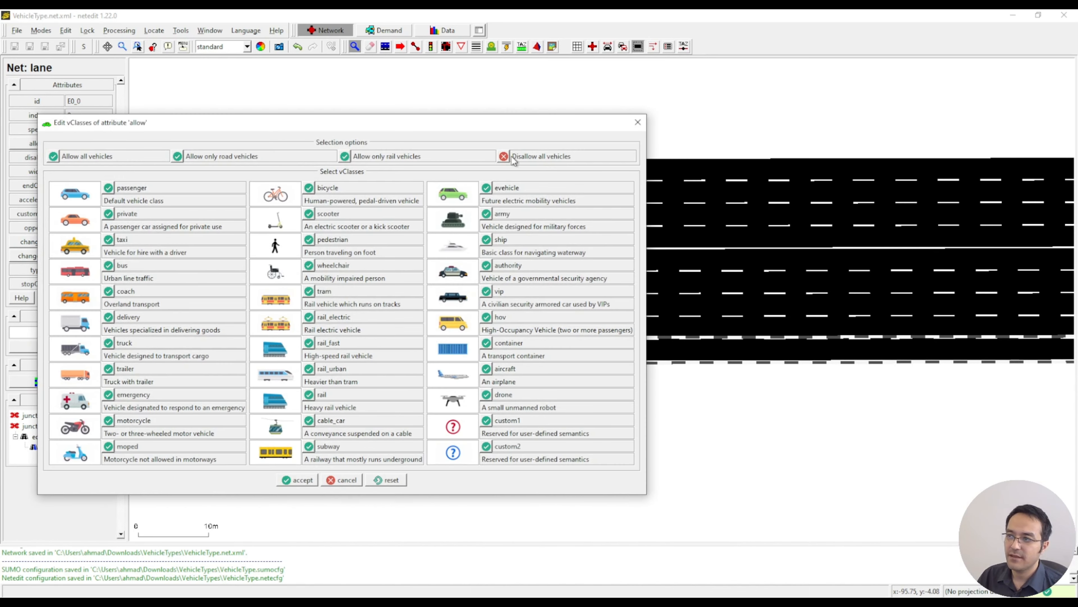
click(505, 157)
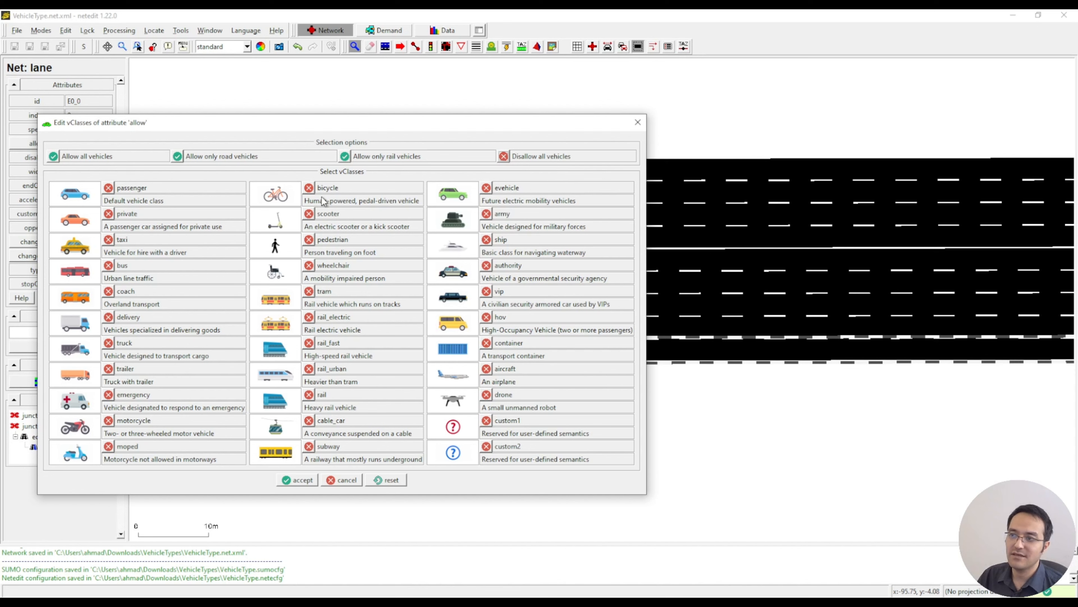
click(296, 480)
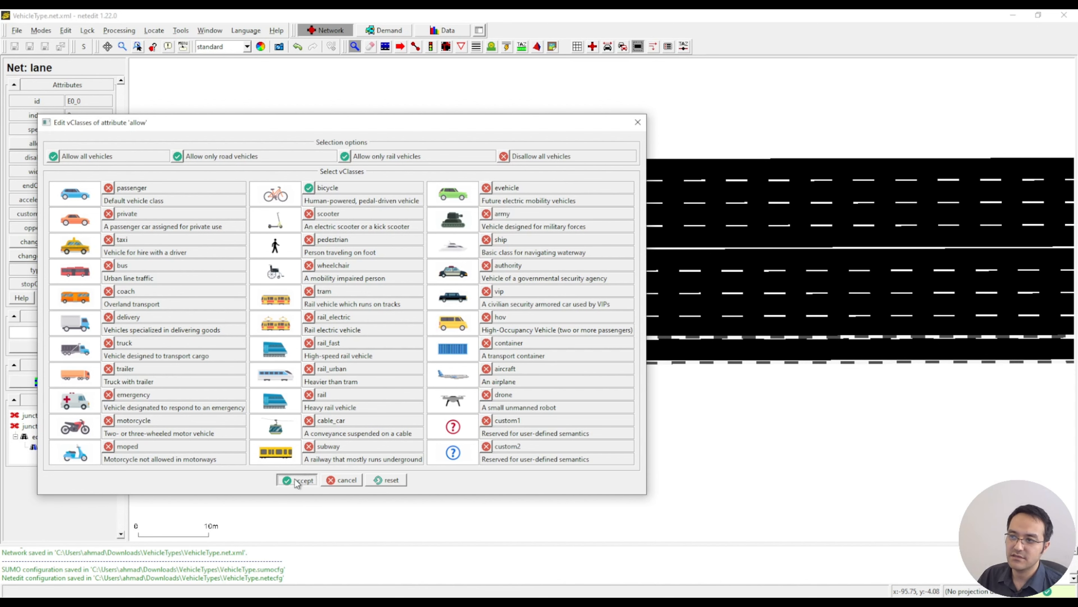
scroll(467, 434, down, 2)
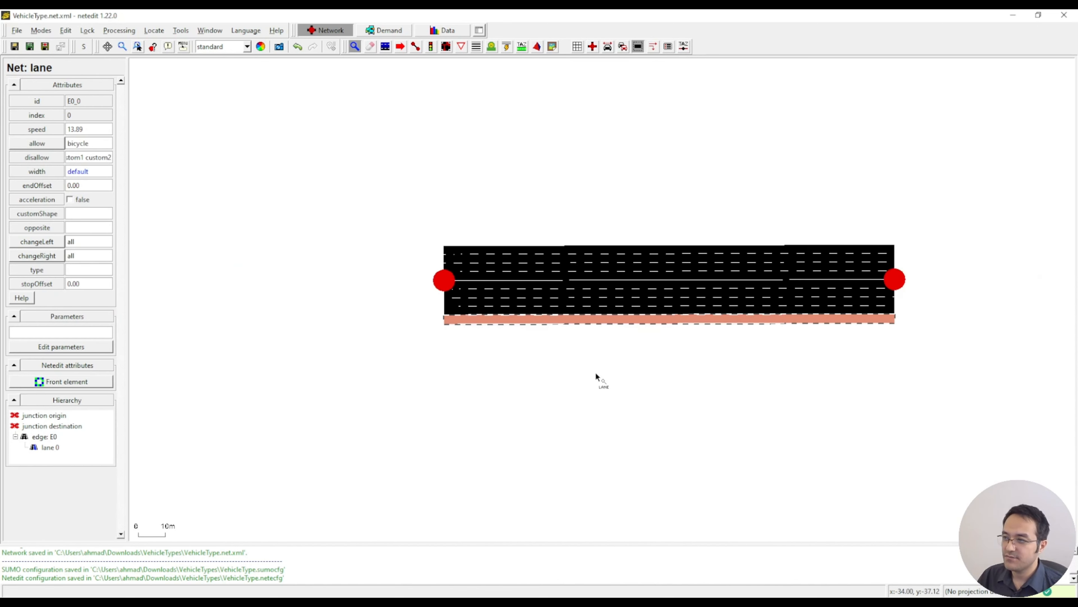
Check the outermost lane of the opposite edge, and add scooter to the vehicle classes allowed on lane E0_0.
scroll(597, 376, up, 3)
drag(469, 412, 697, 374)
click(463, 123)
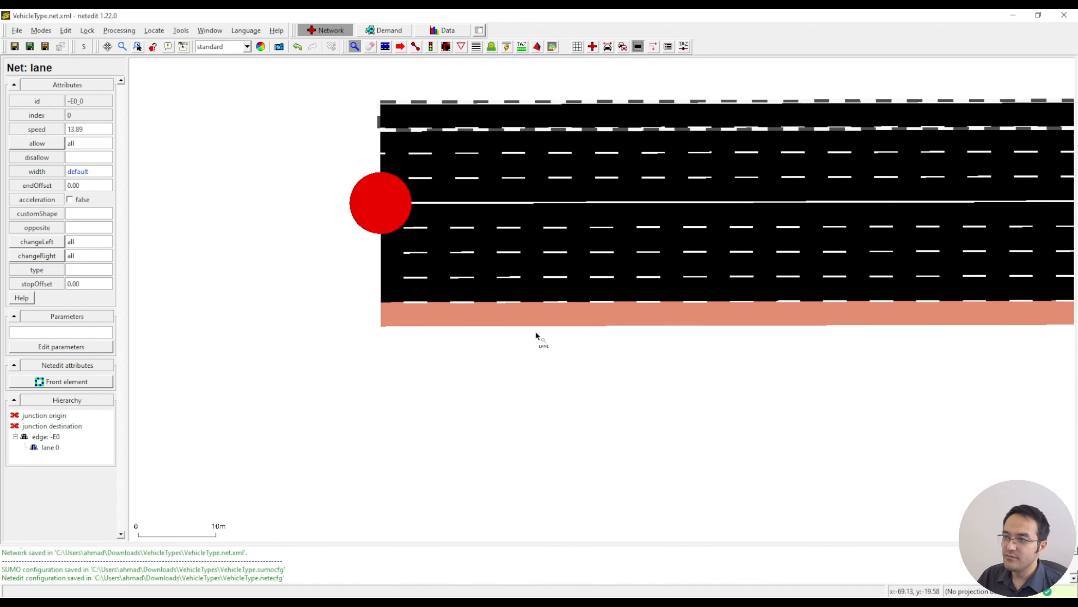
drag(414, 406, 395, 377)
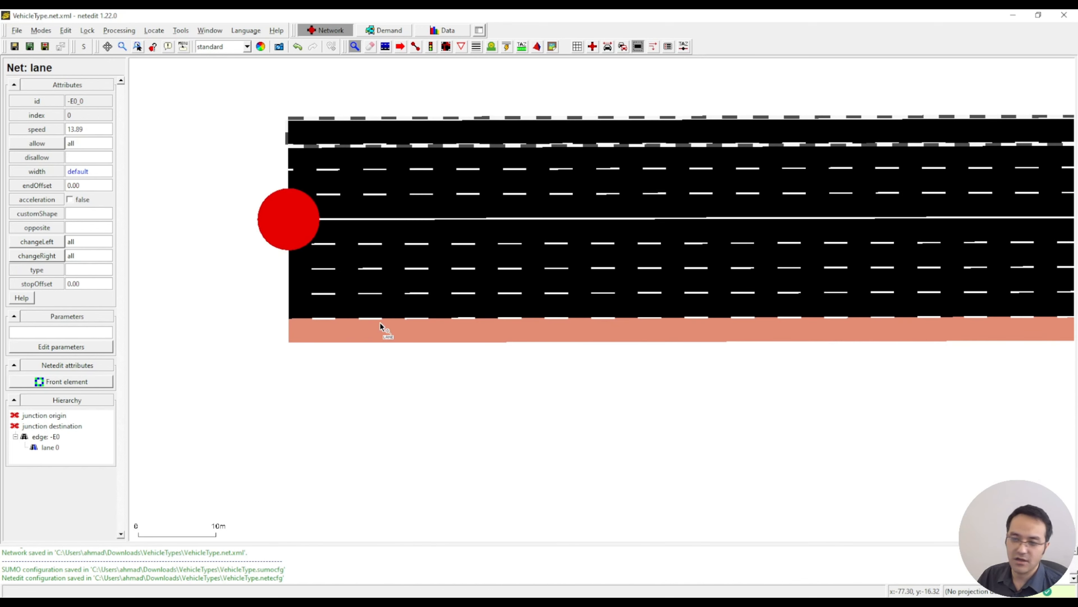
click(380, 331)
scroll(453, 422, down, 2)
scroll(419, 405, up, 3)
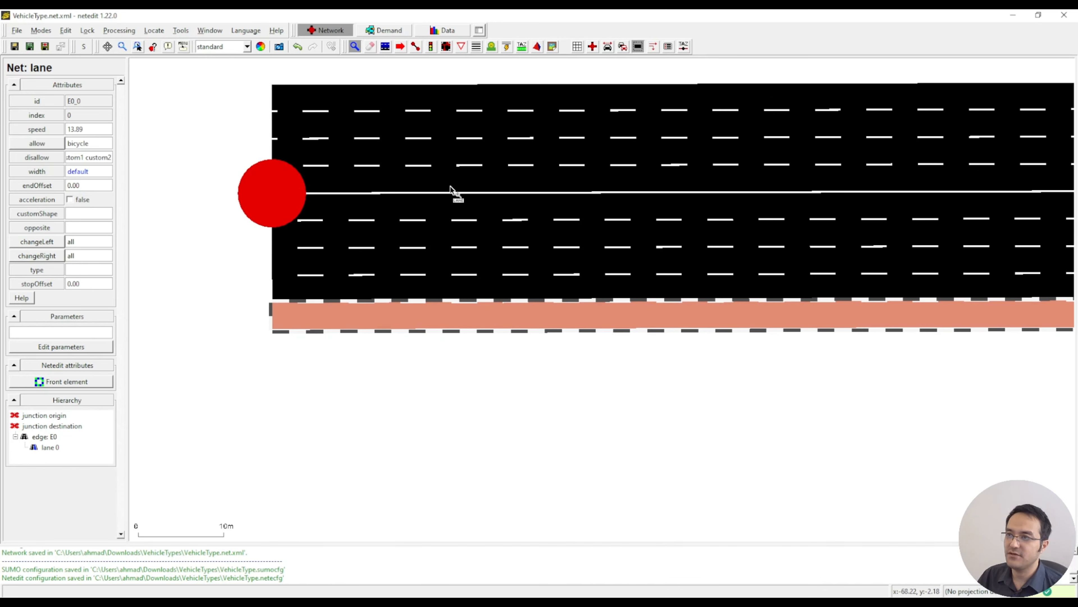
click(36, 145)
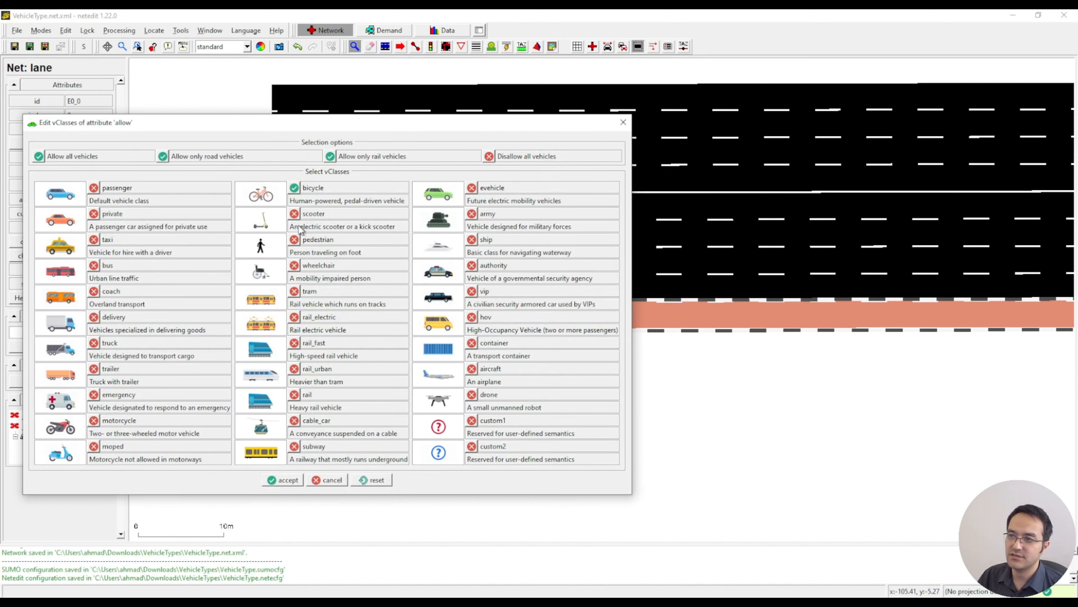
click(291, 480)
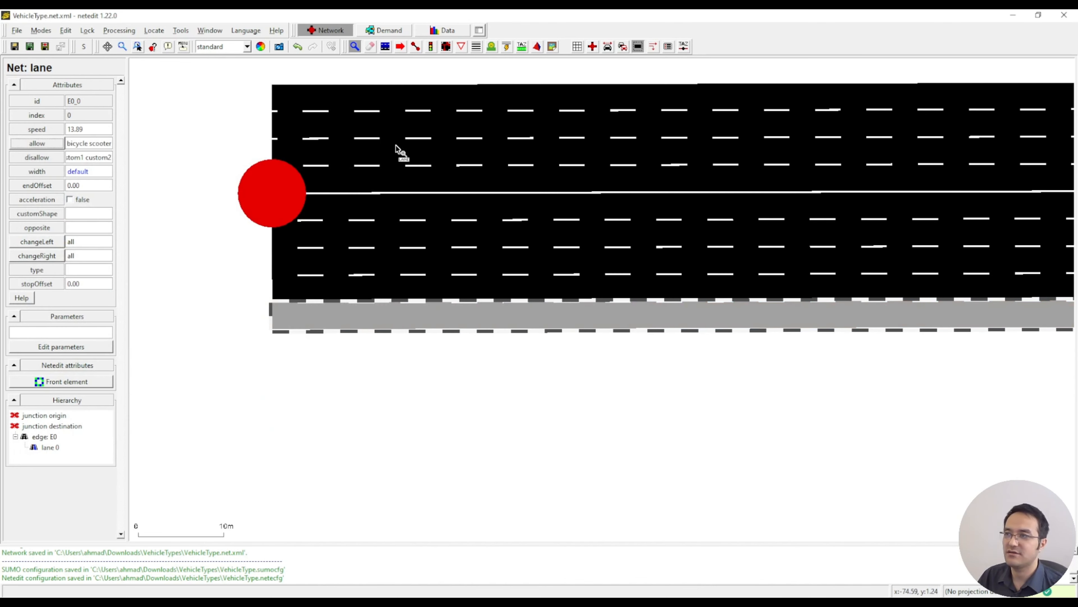
click(378, 30)
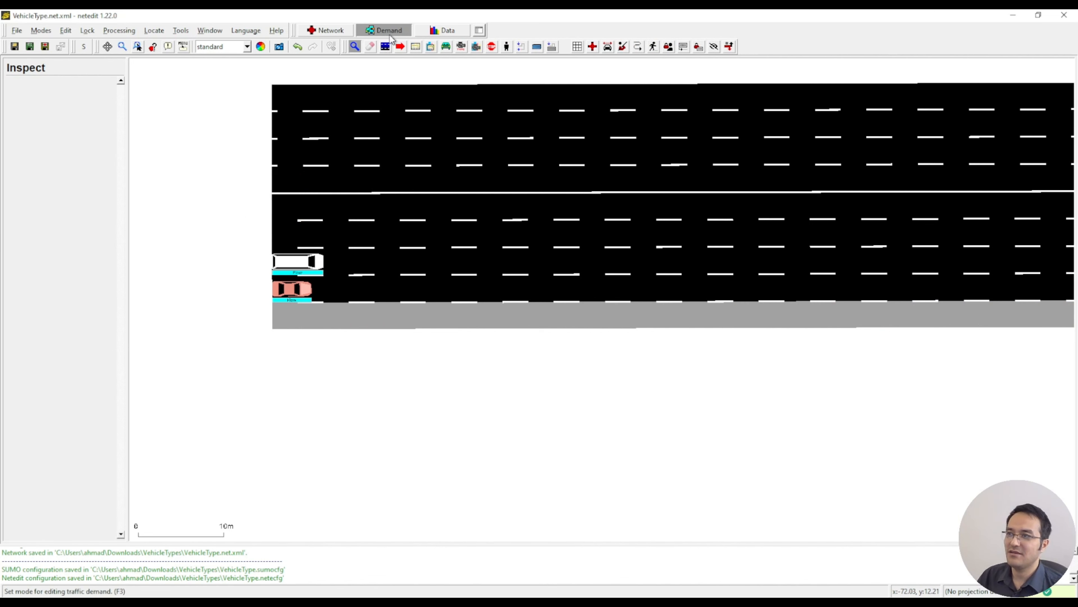
click(445, 46)
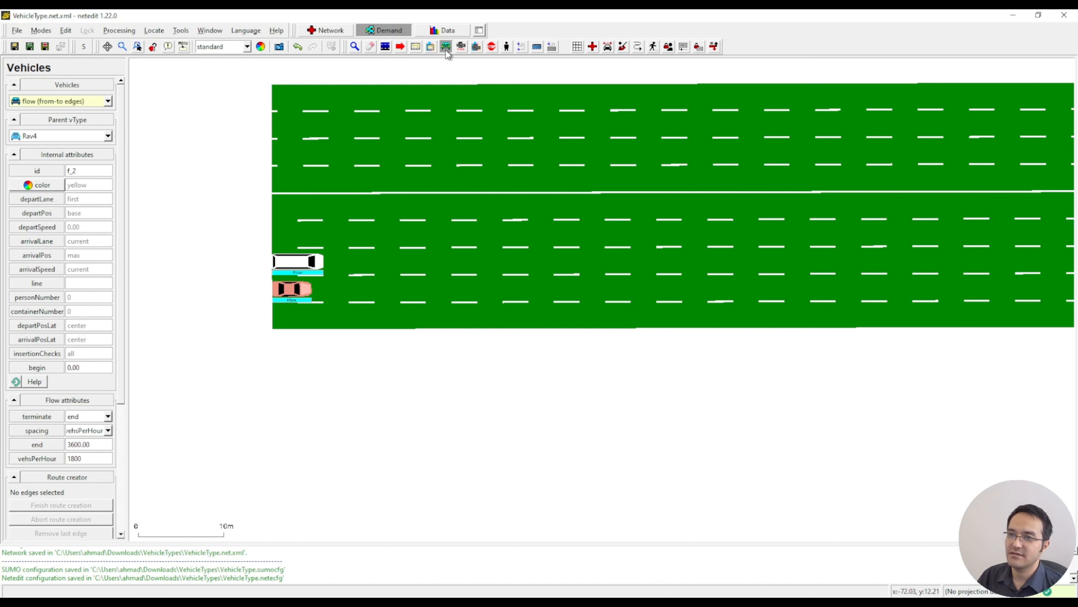
click(108, 136)
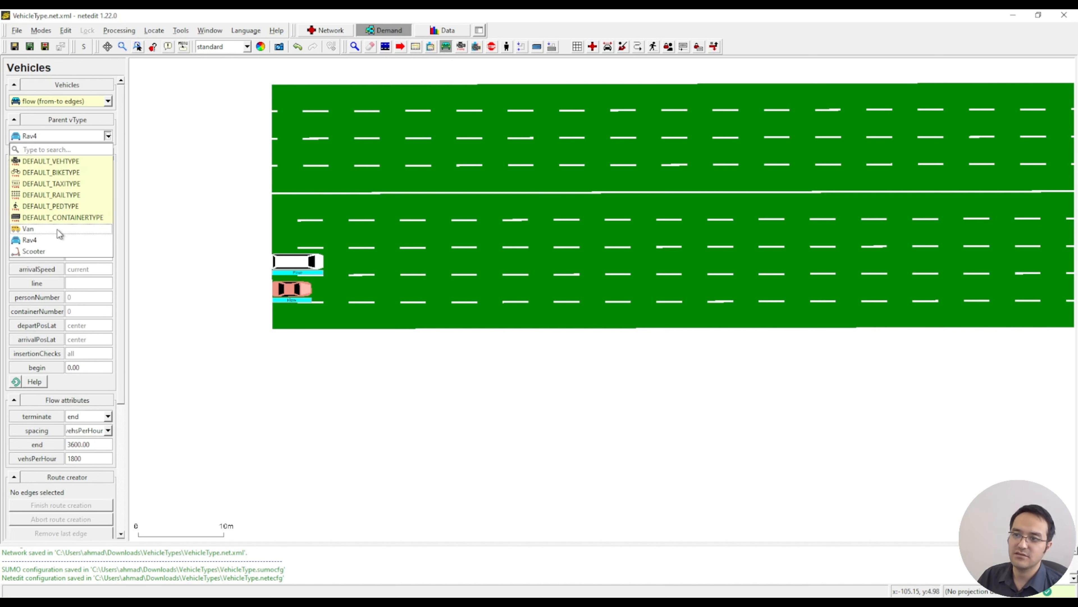
click(53, 252)
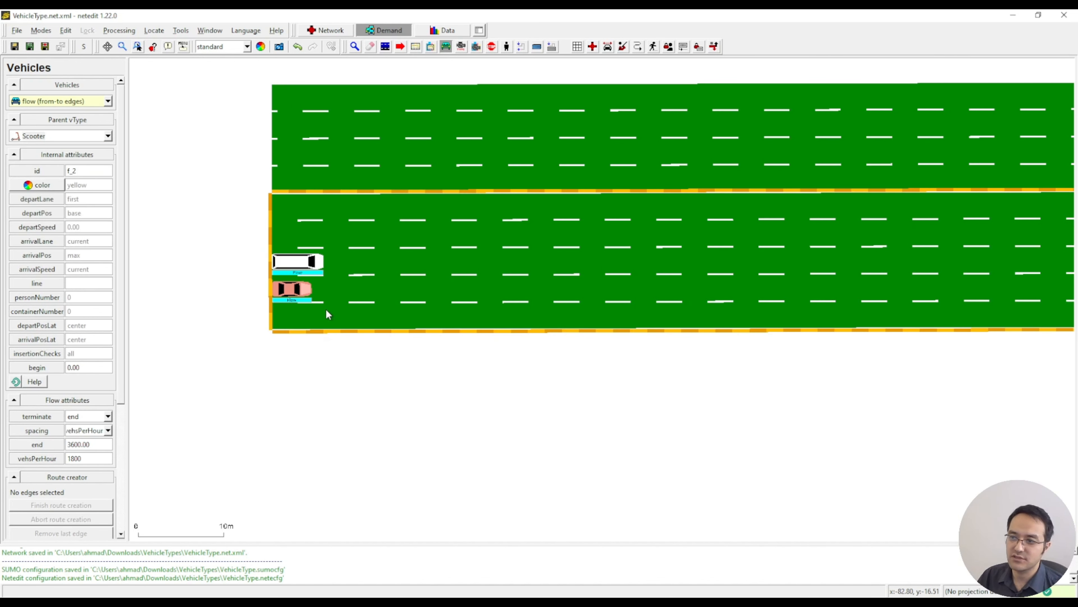
click(313, 314)
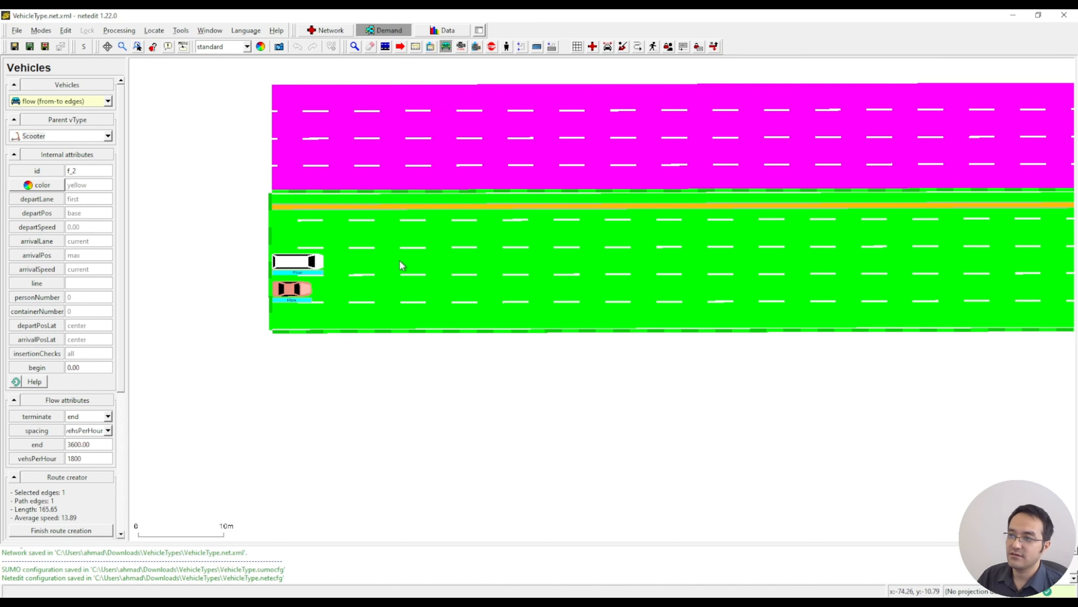
key(Return)
In the network, inspect lane E0_4 beside the road's centre line and disallow bicycle and scooter on it.
click(327, 31)
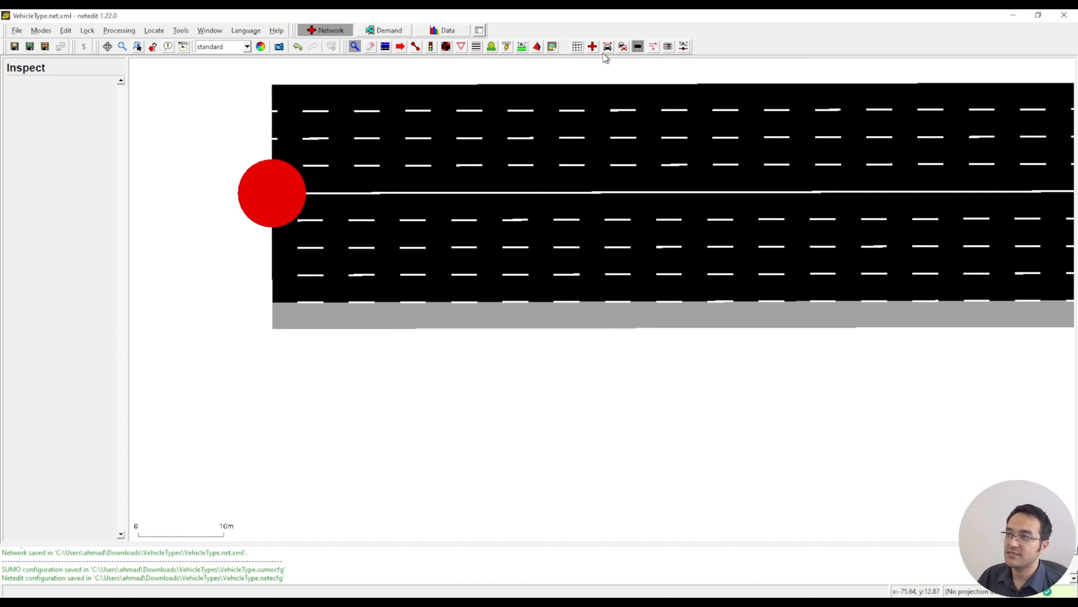
click(408, 276)
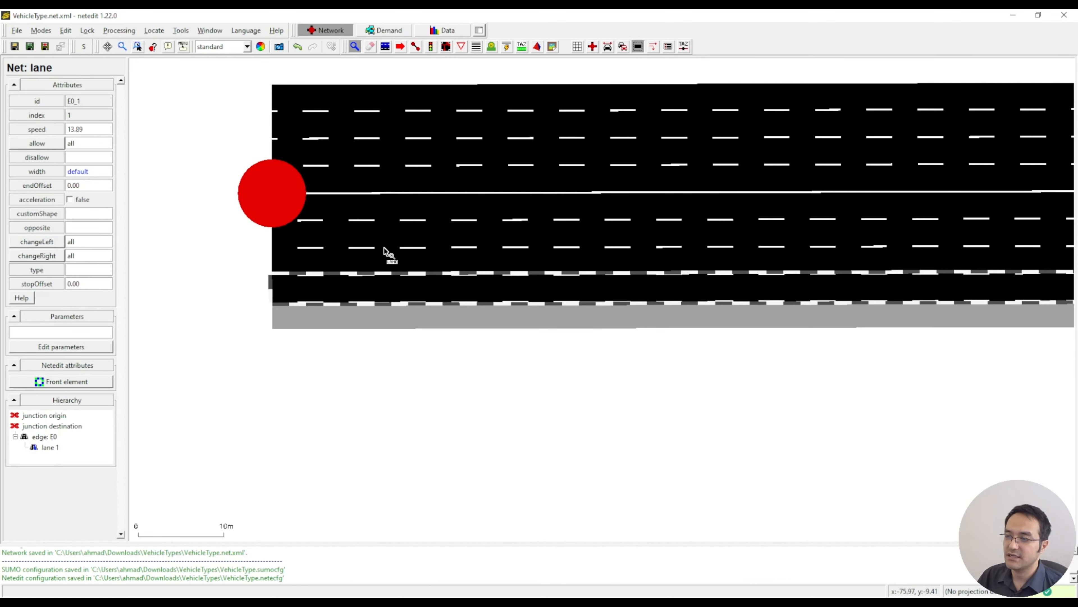
click(385, 252)
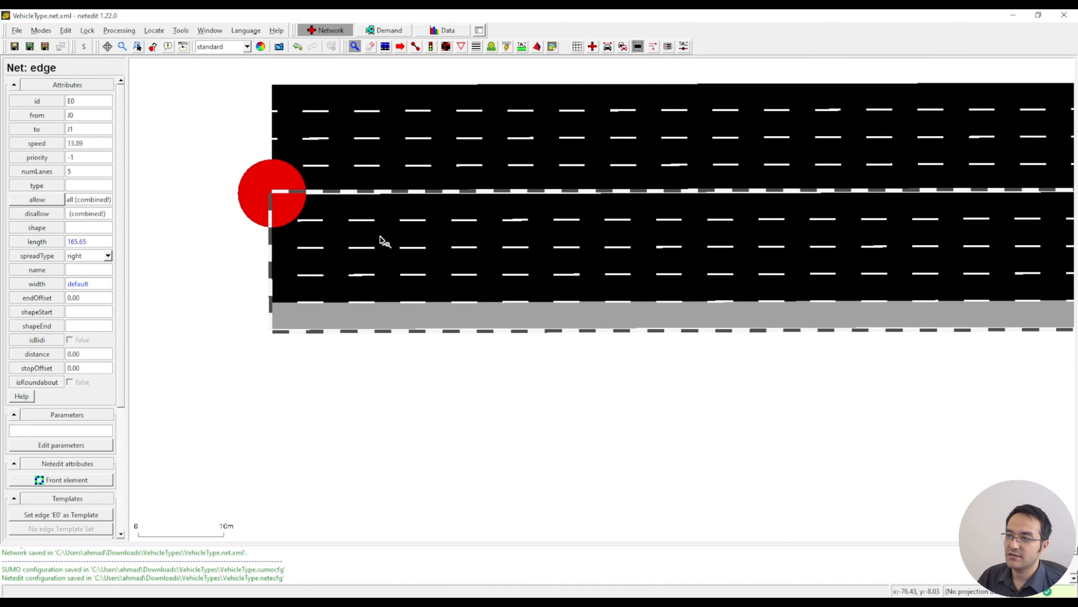
click(380, 237)
click(373, 215)
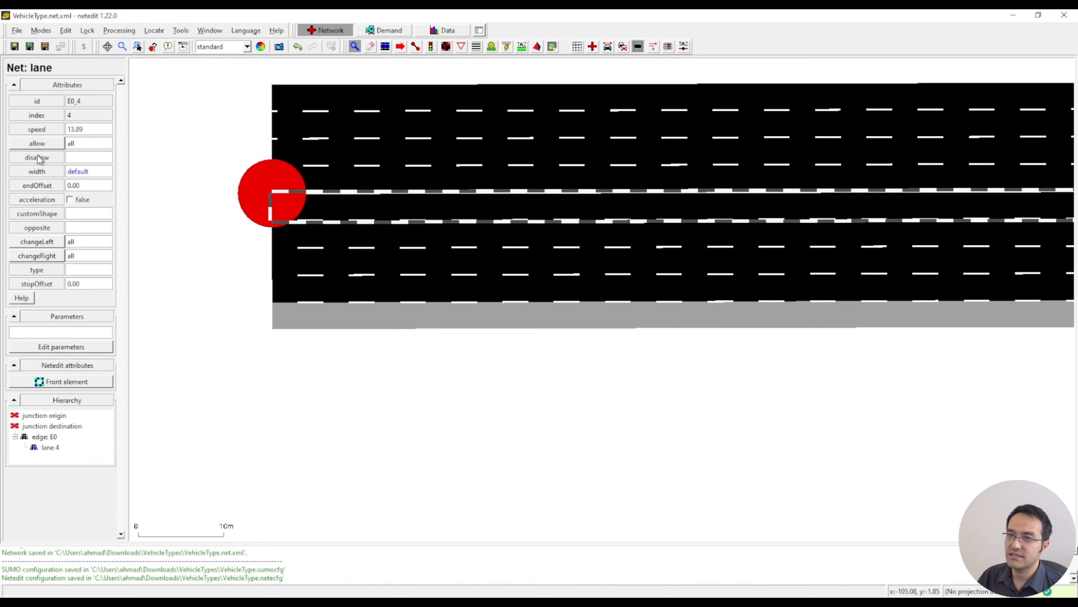
click(37, 144)
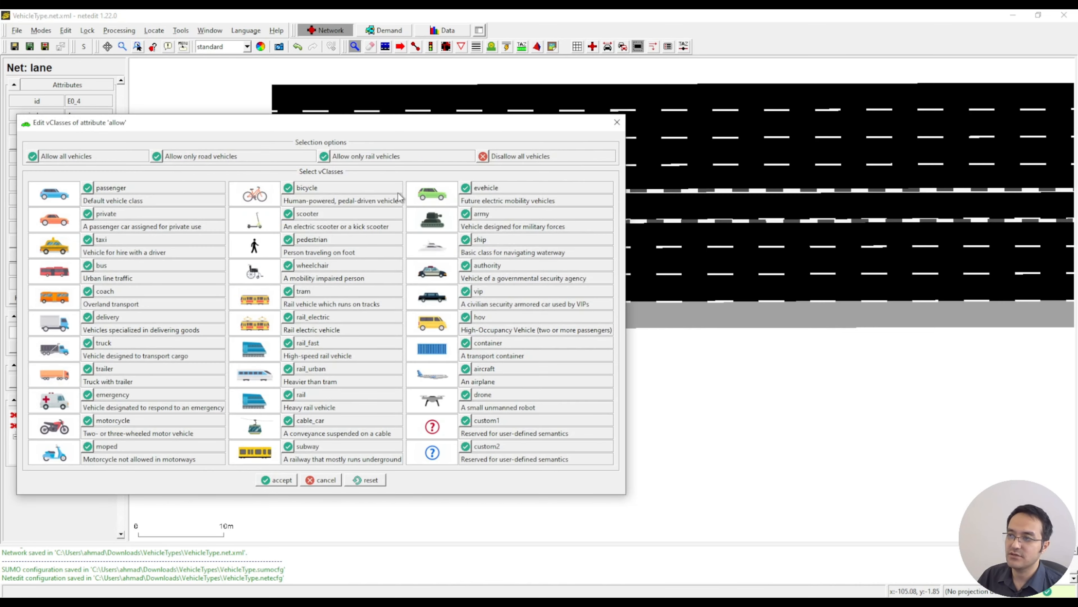
click(289, 191)
click(284, 478)
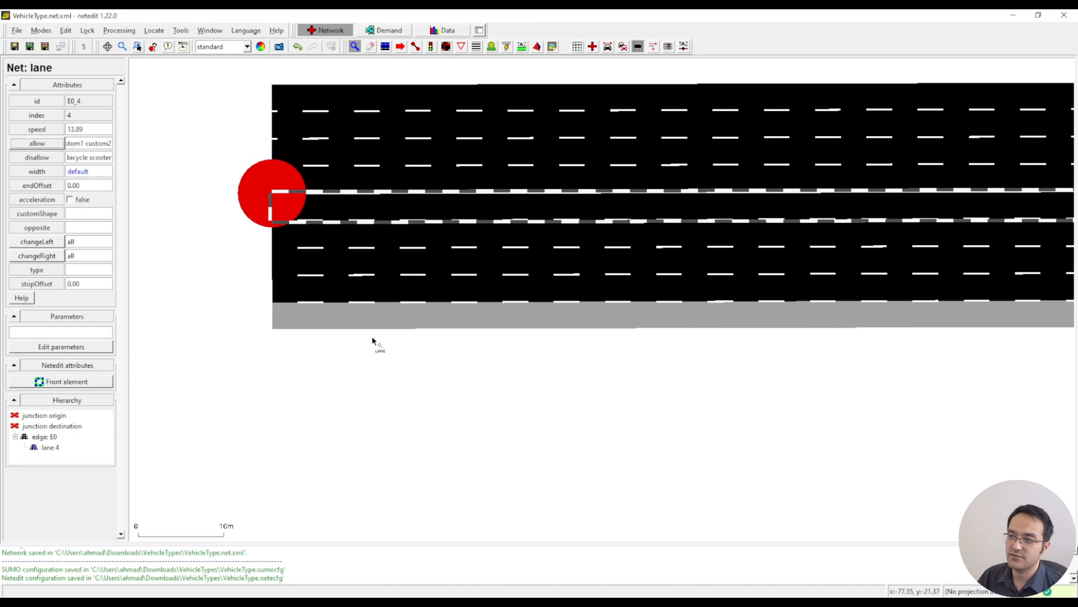
Select the three middle lanes of edge E0, disallow bicycle and scooter on them together, and close the inspection.
click(335, 252)
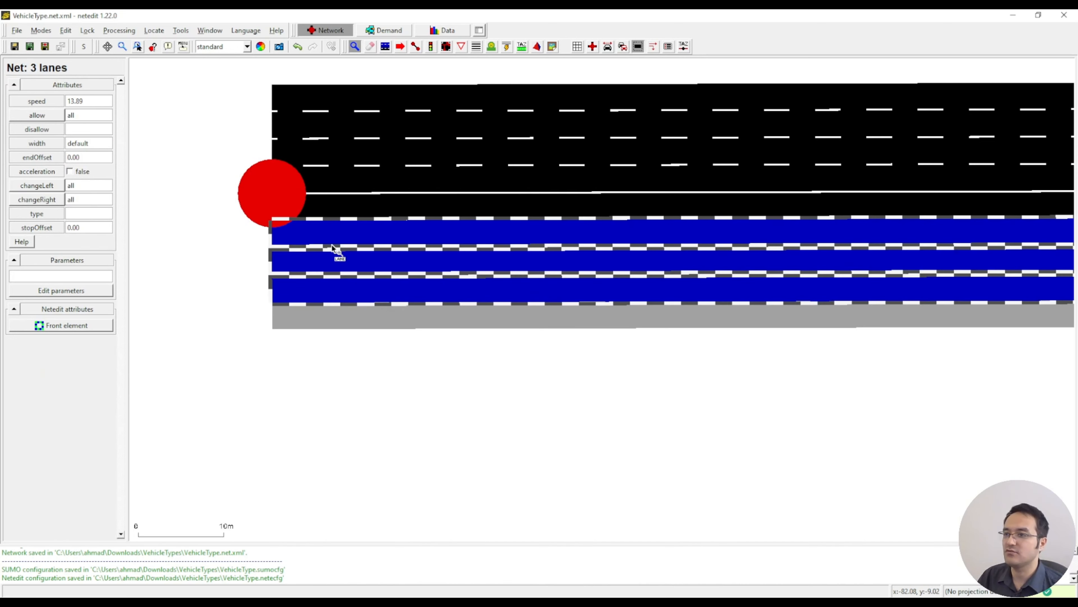
click(45, 119)
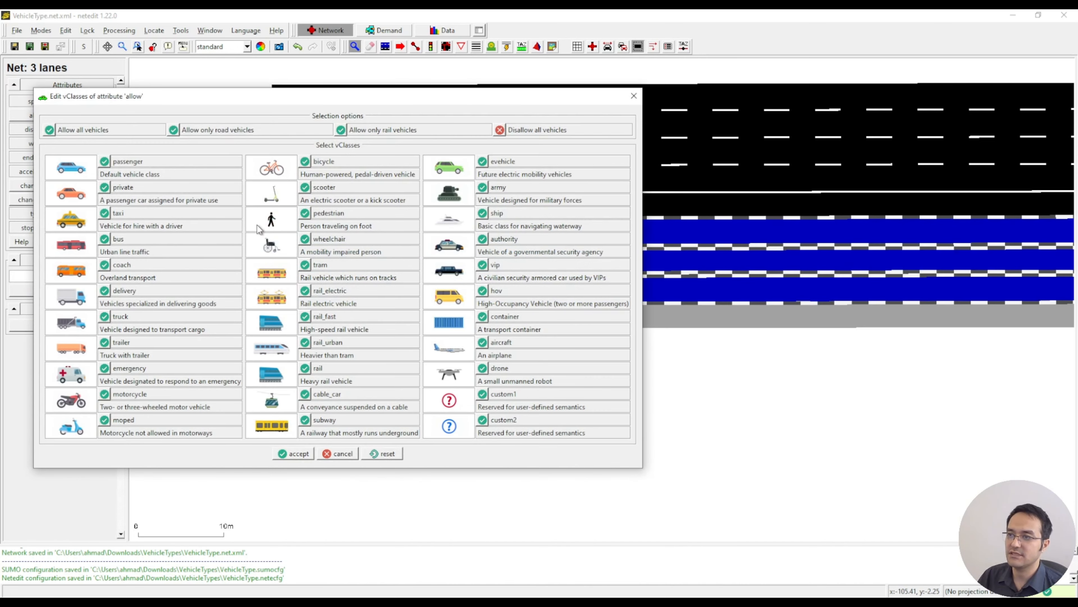
click(305, 187)
click(293, 453)
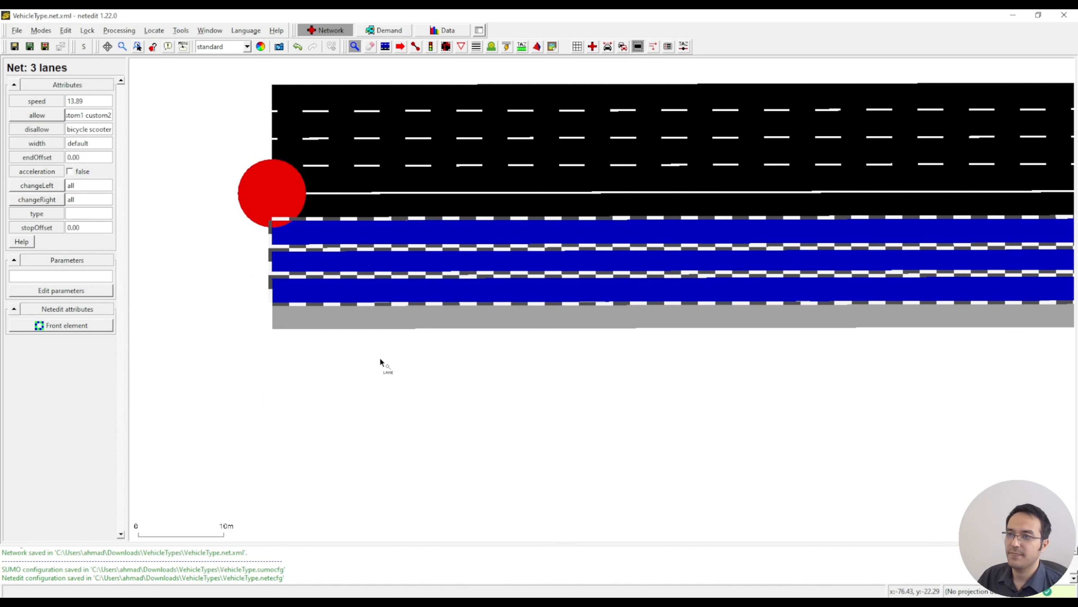
key(Escape)
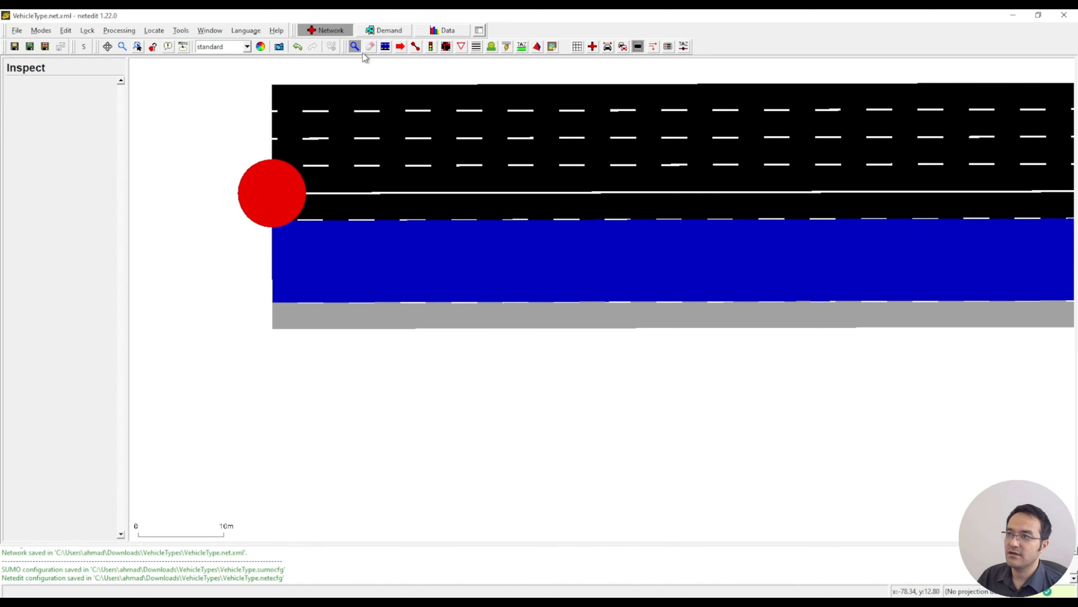
scroll(356, 272, down, 1)
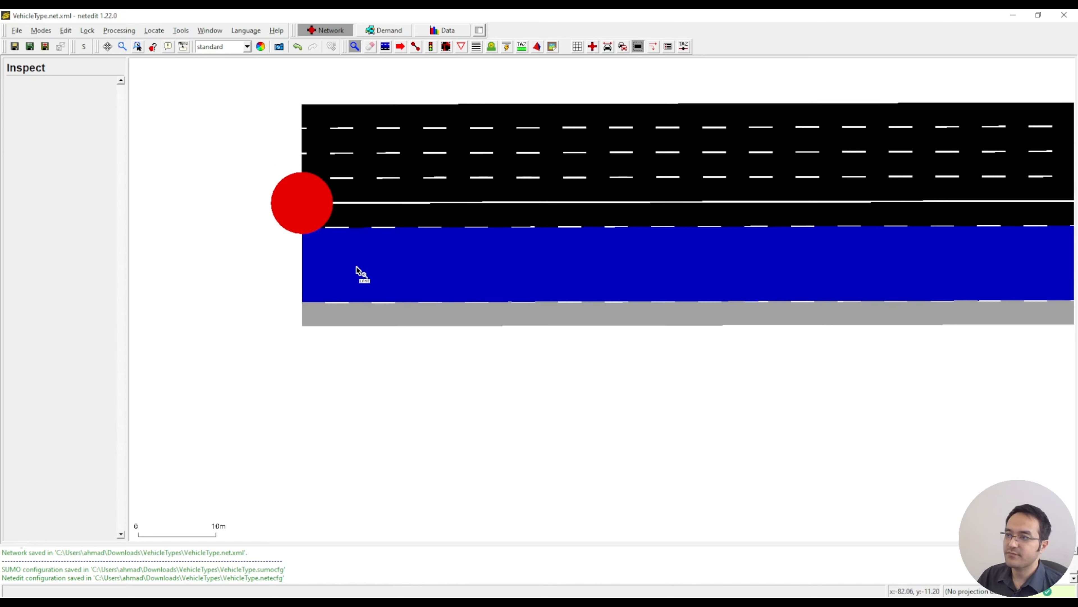
In the demand view, add a flow of vehicle type Scooter on edge E0 with departLane 0.
click(377, 27)
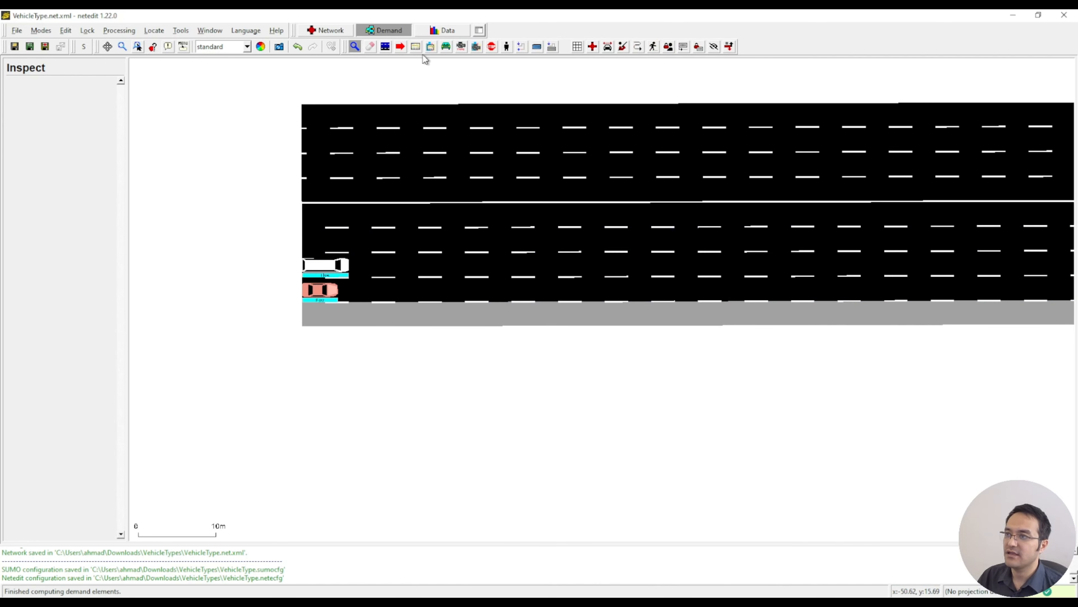
key(v)
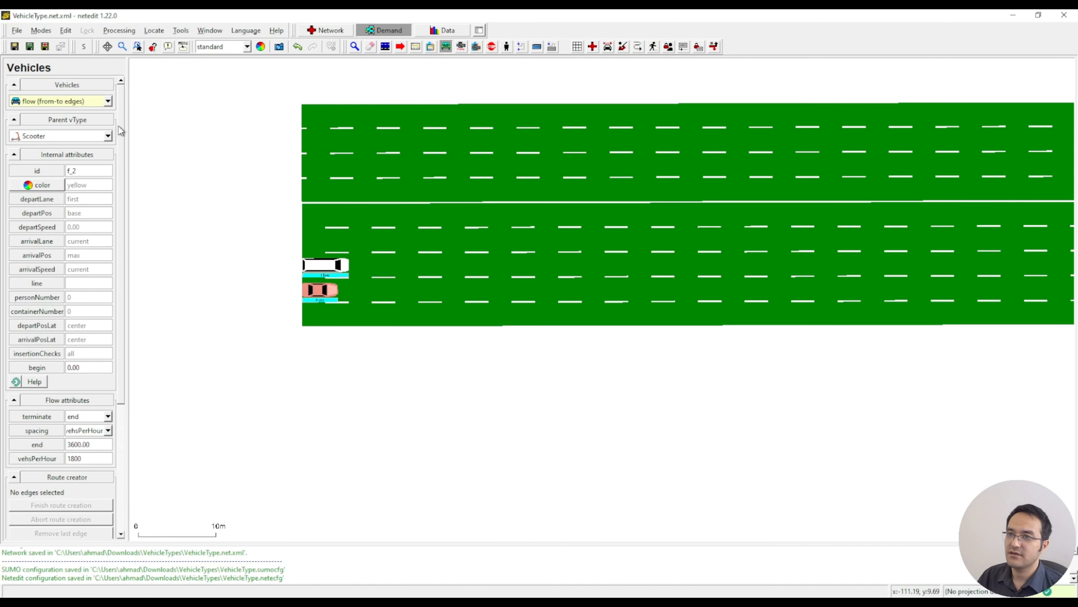
click(372, 313)
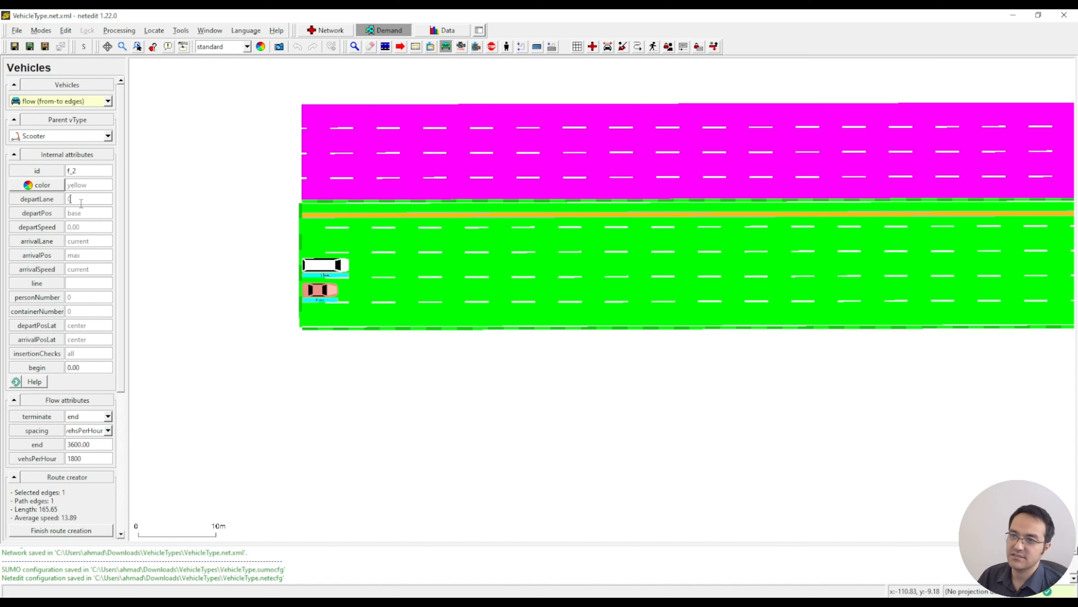
scroll(115, 395, down, 3)
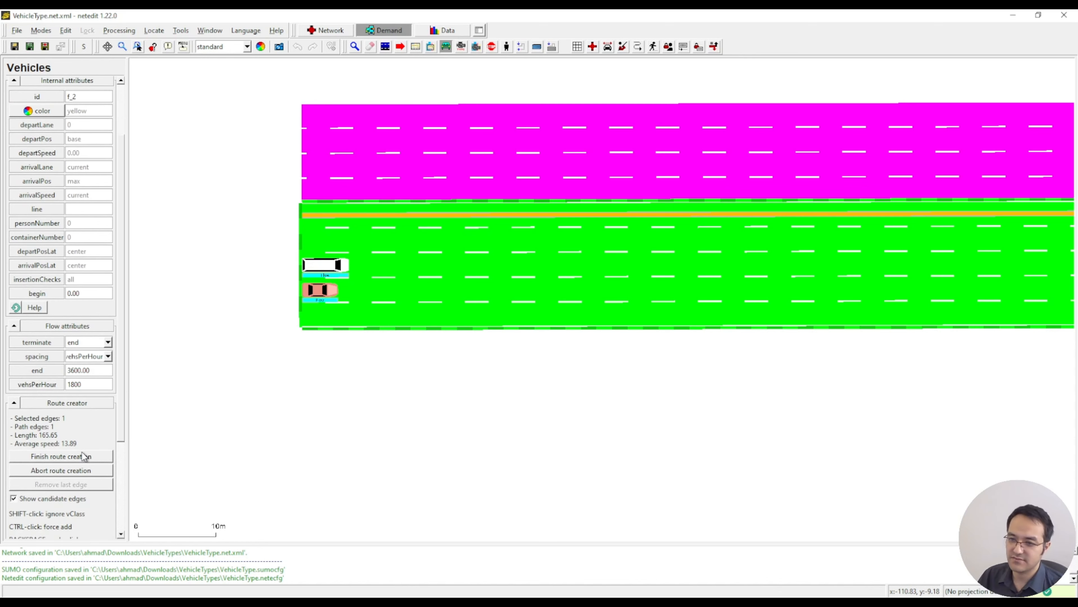
click(82, 453)
scroll(423, 371, up, 5)
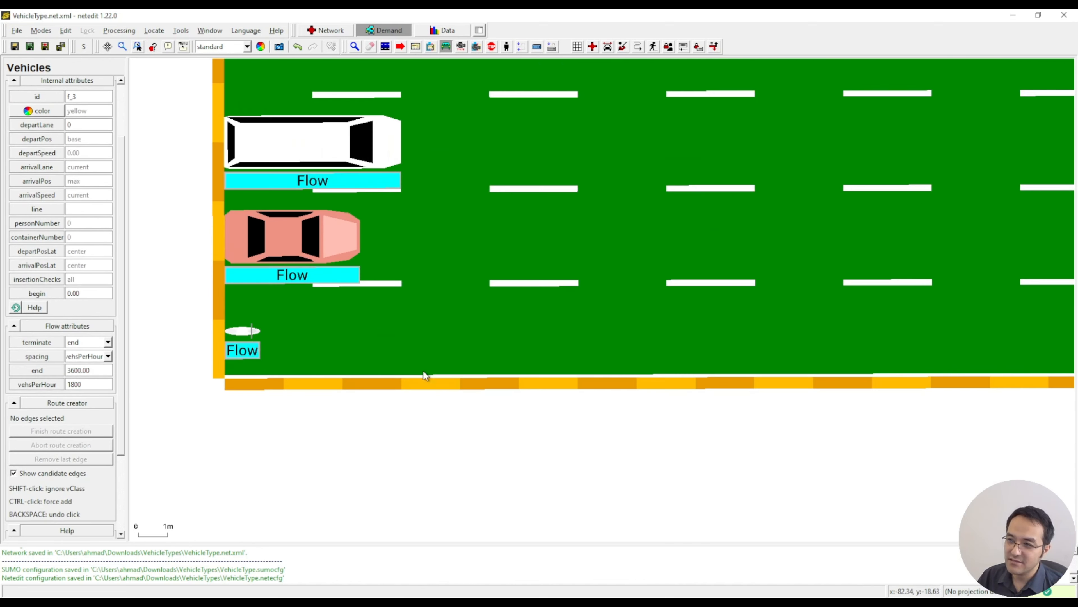
scroll(371, 442, down, 5)
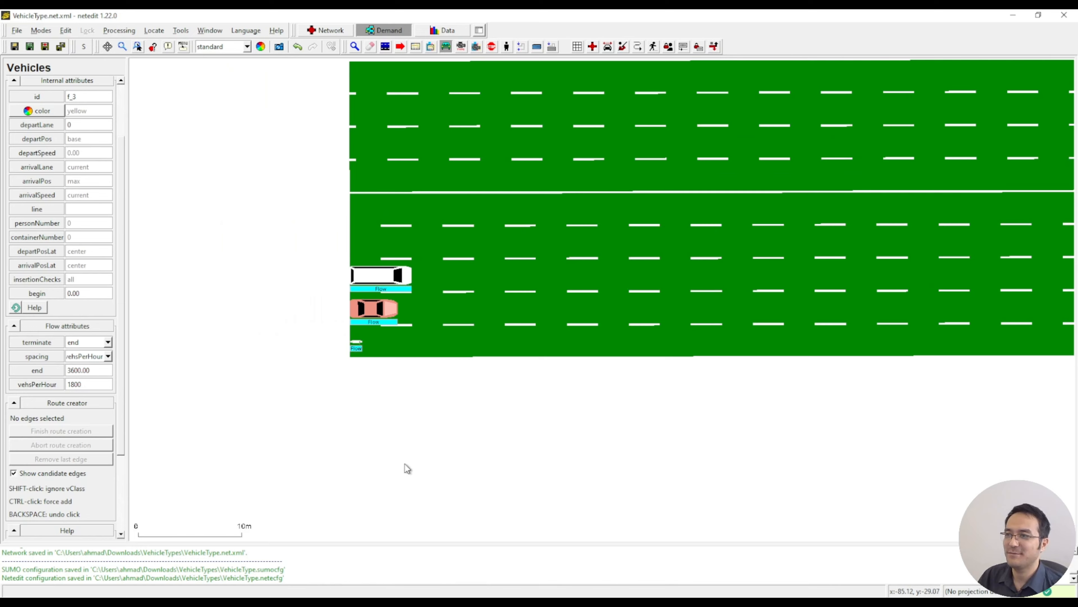
scroll(443, 409, up, 2)
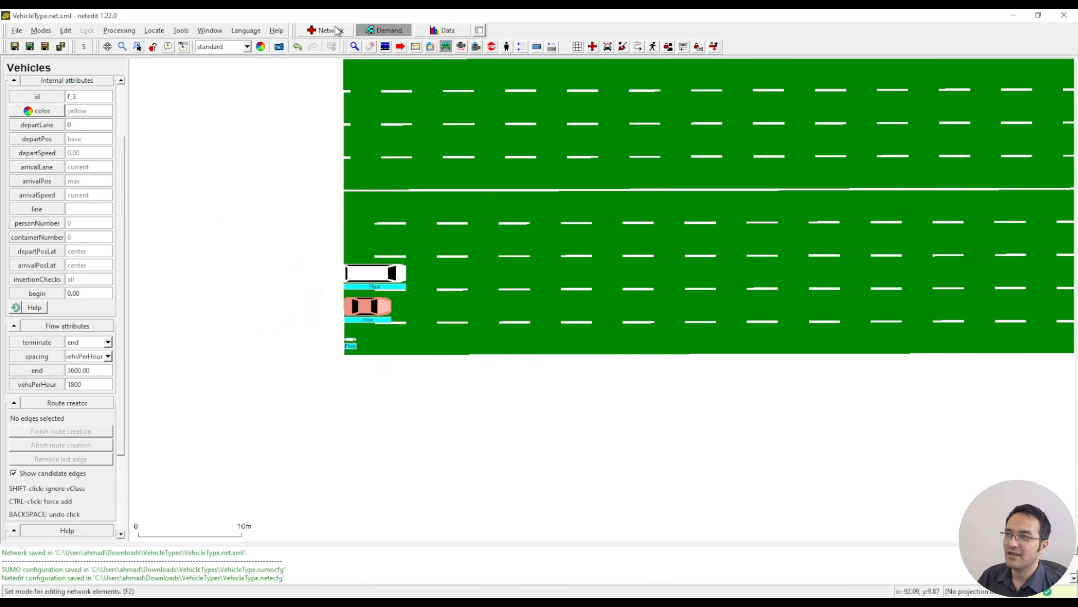
In the network, duplicate the outermost bicycle and scooter lane of edge E0 and inspect the resulting outermost lane.
key(F2)
click(429, 334)
right_click(429, 335)
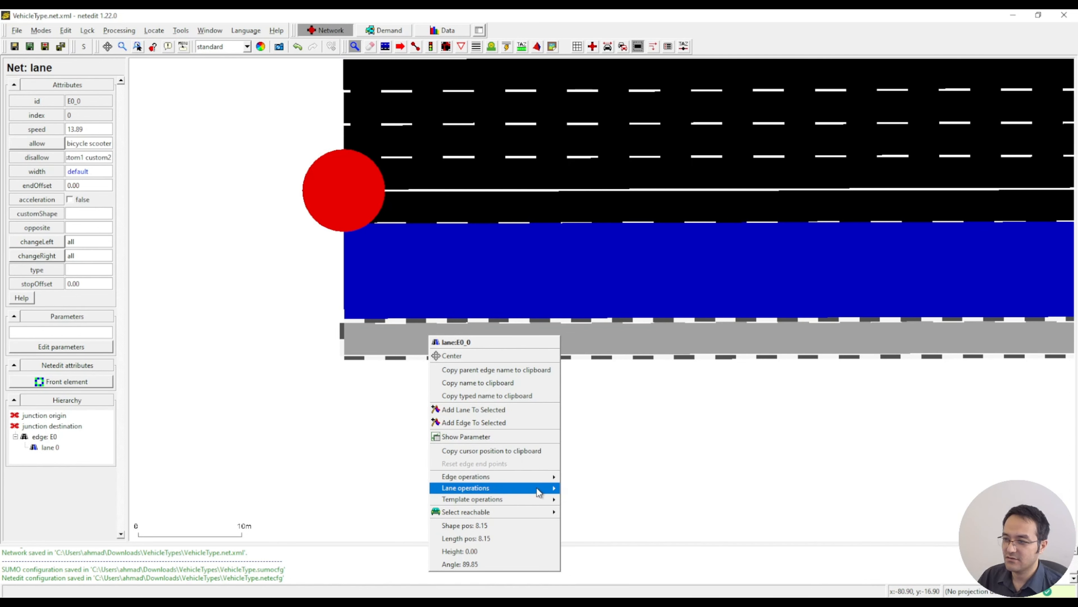
click(571, 490)
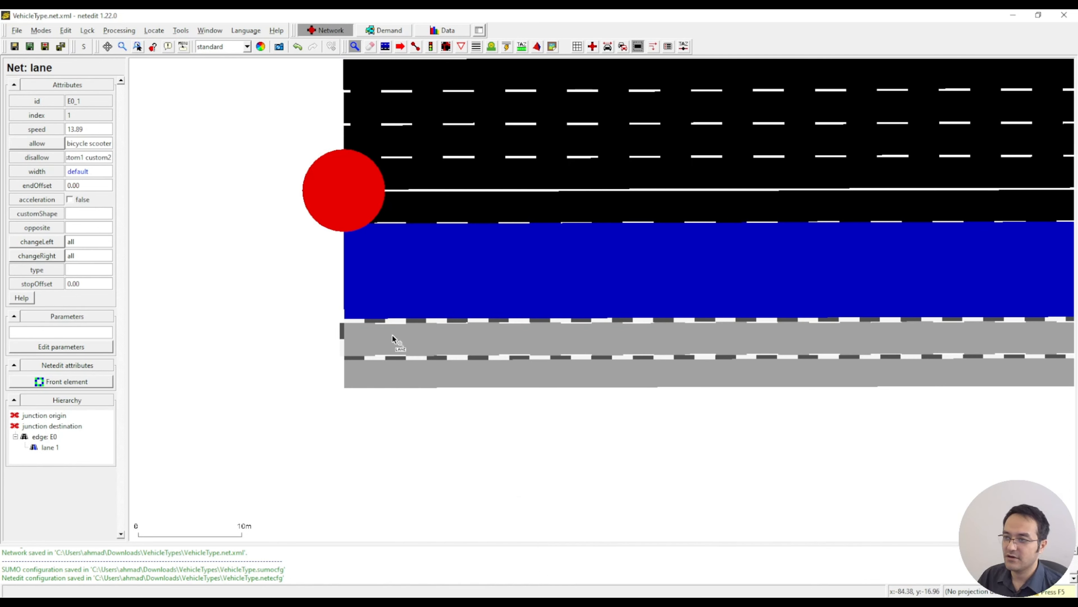
key(Escape)
click(399, 359)
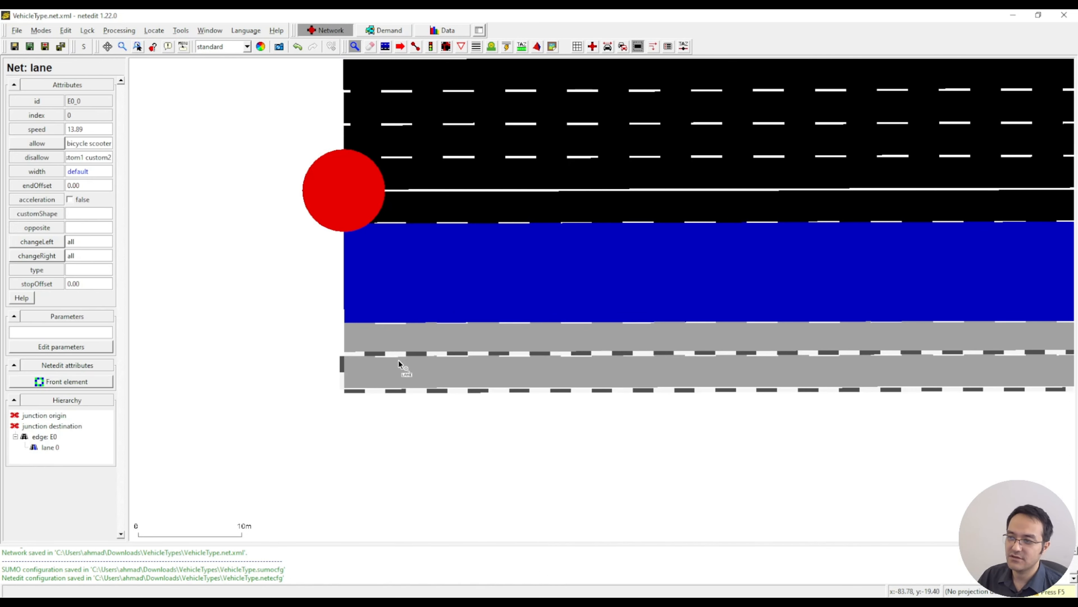
click(405, 347)
Back in demand, set the Van flow's departLane to 3 and the red car flow's departLane to 2, and save.
click(373, 32)
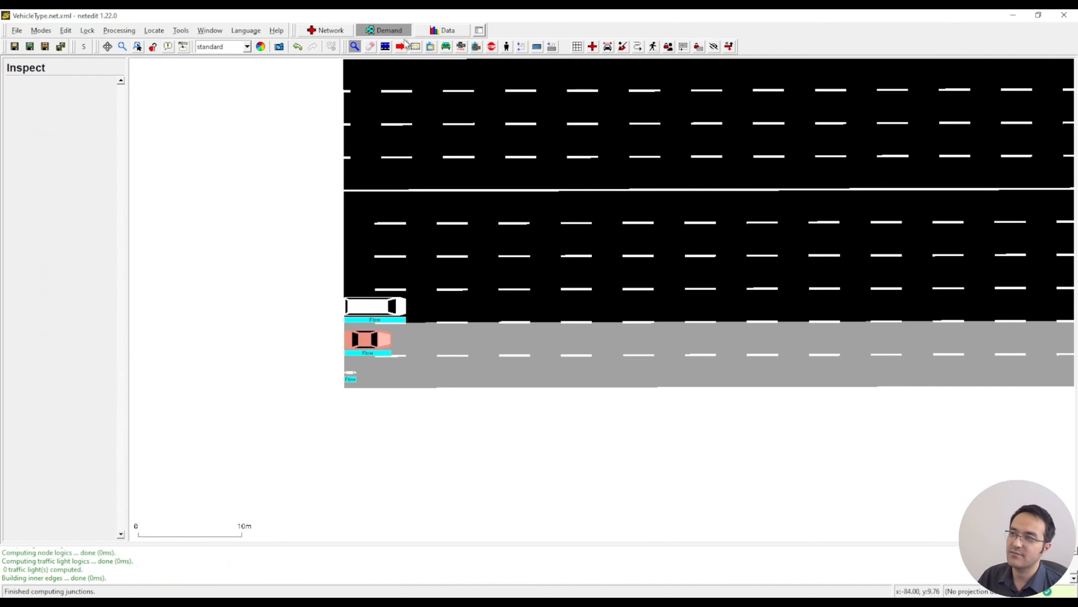
key(v)
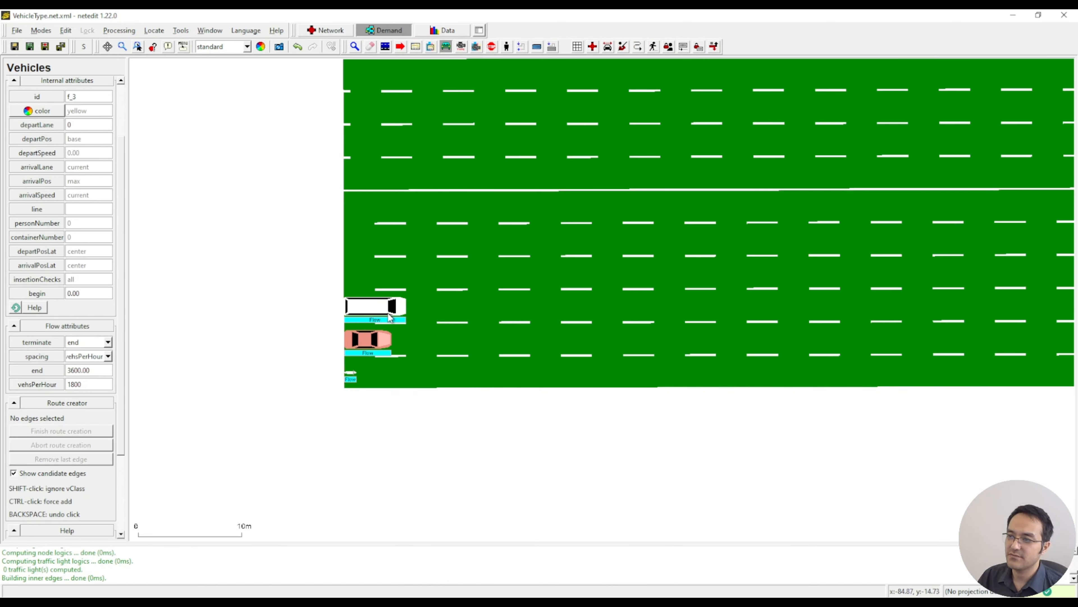
click(356, 48)
click(373, 315)
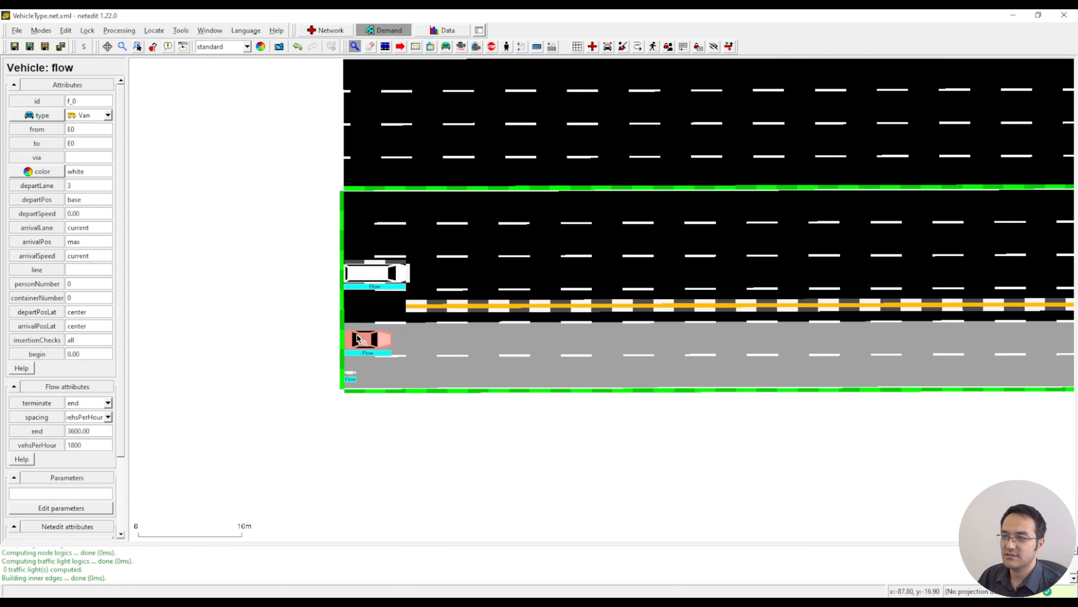
click(369, 340)
double_click(81, 185)
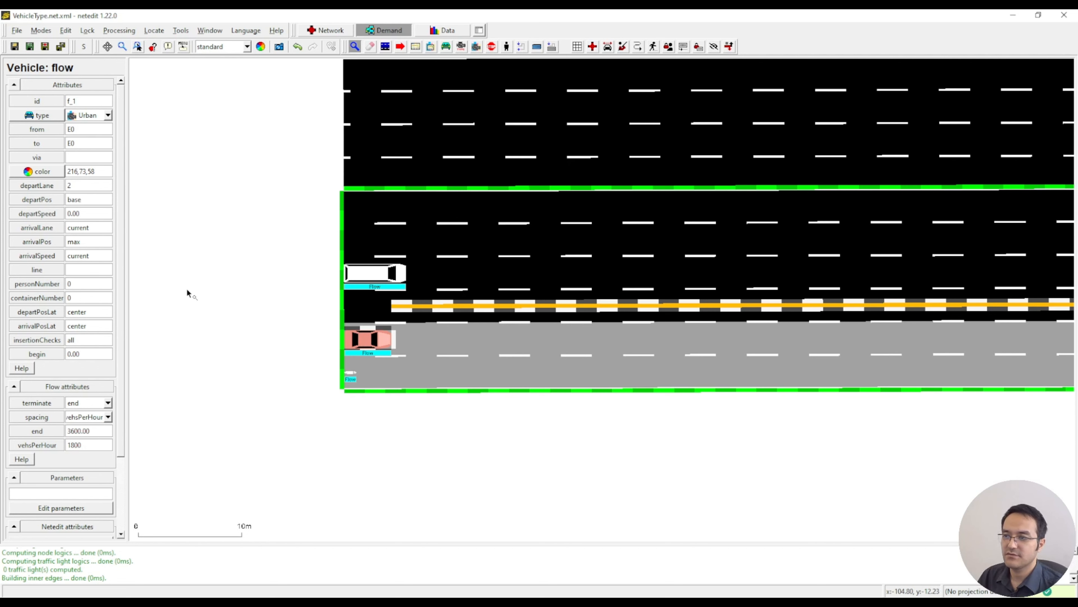
text(2)
click(60, 47)
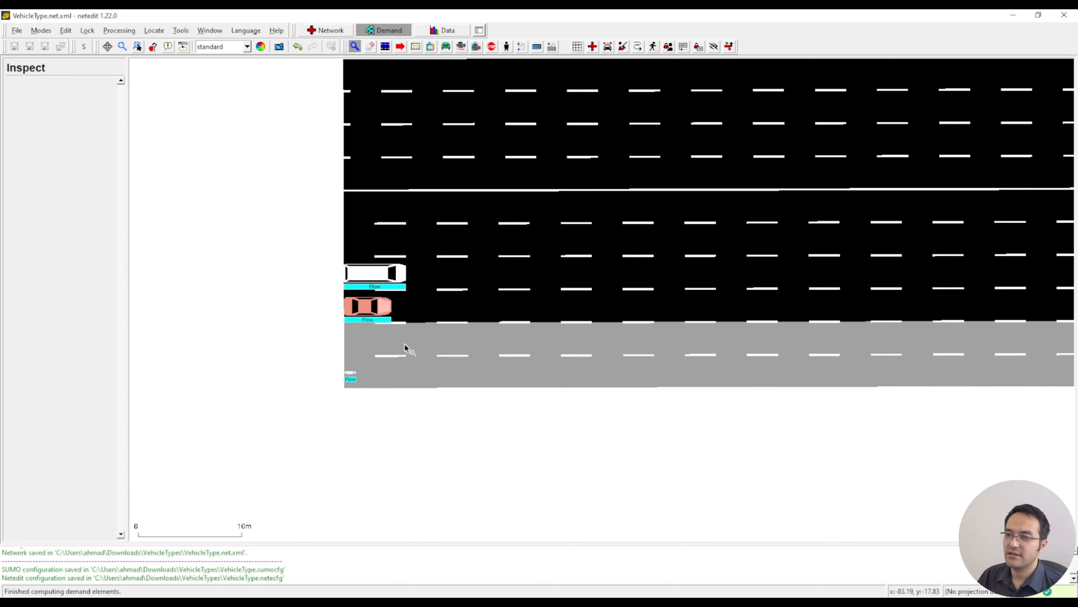
Add a flow of type DEFAULT_BIKETYPE on edge E0 with departLane 1, and save the changes.
click(446, 47)
click(379, 344)
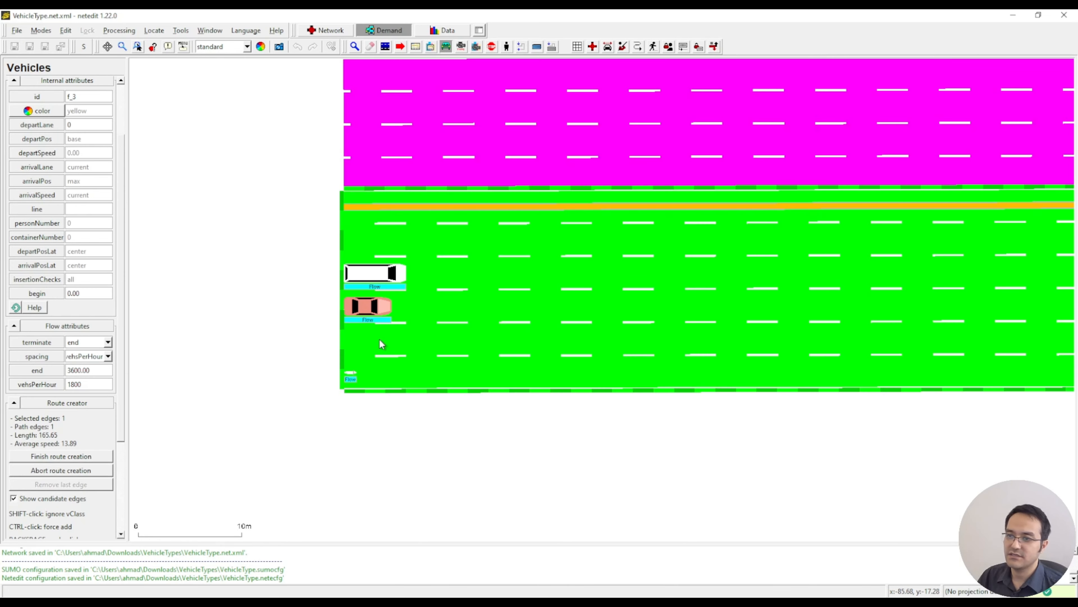
scroll(80, 309, up, 2)
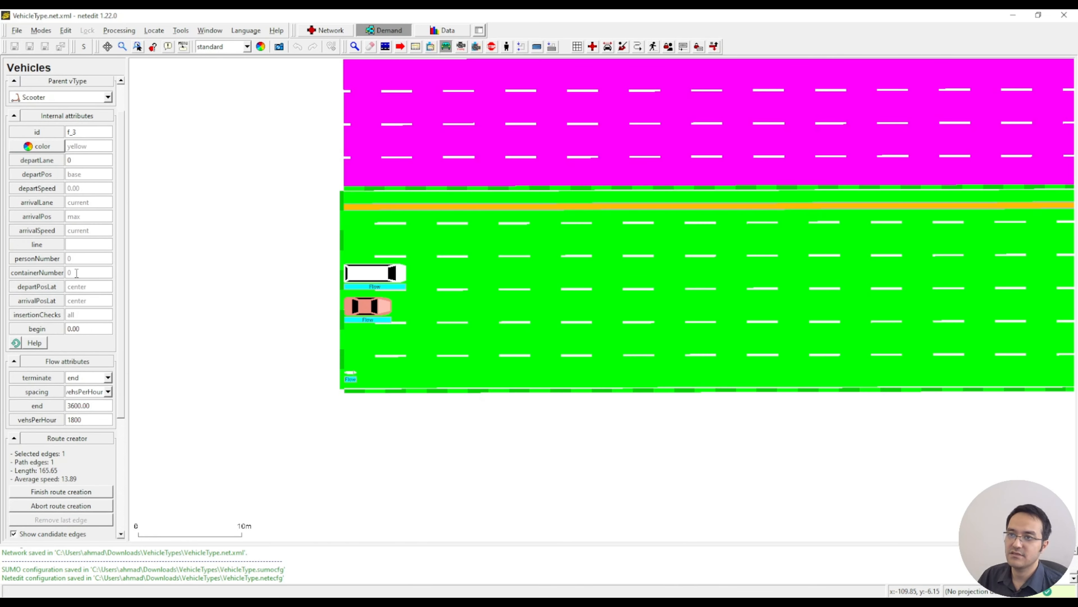
click(109, 105)
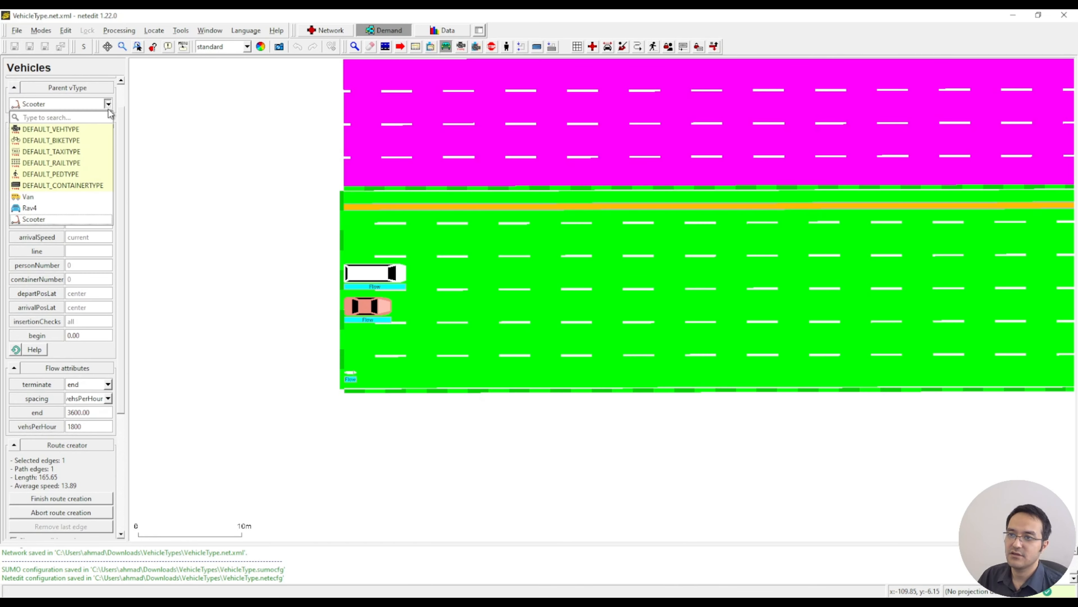
click(43, 142)
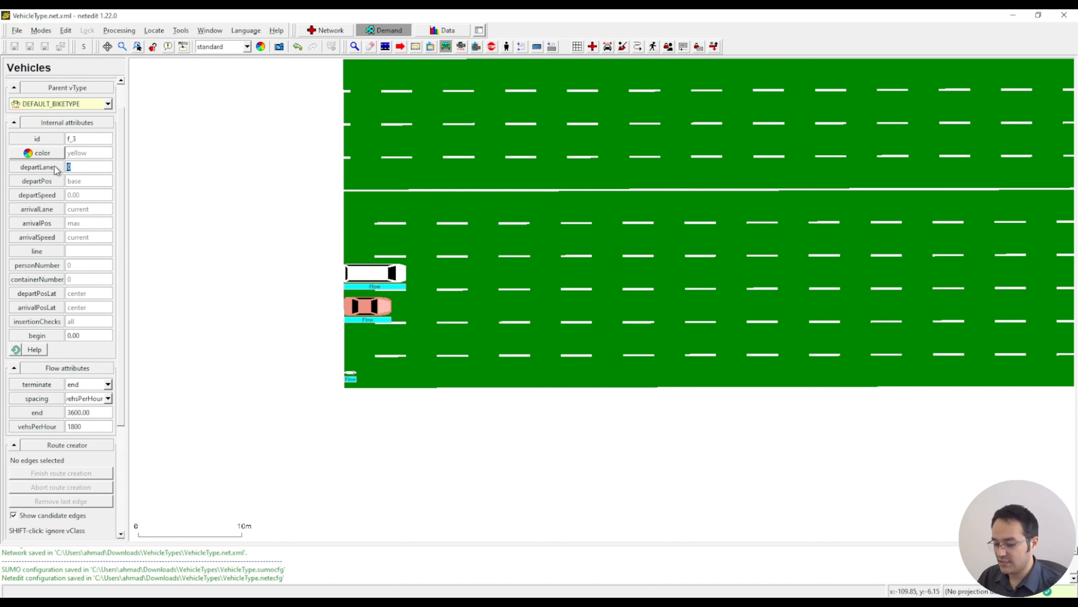
text(1)
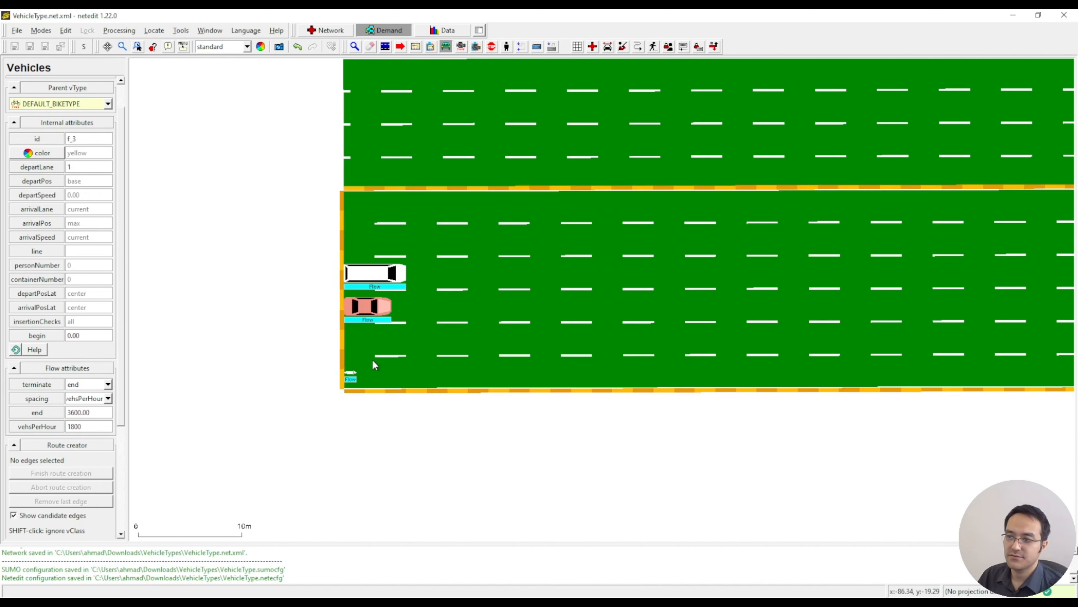
click(390, 344)
click(89, 498)
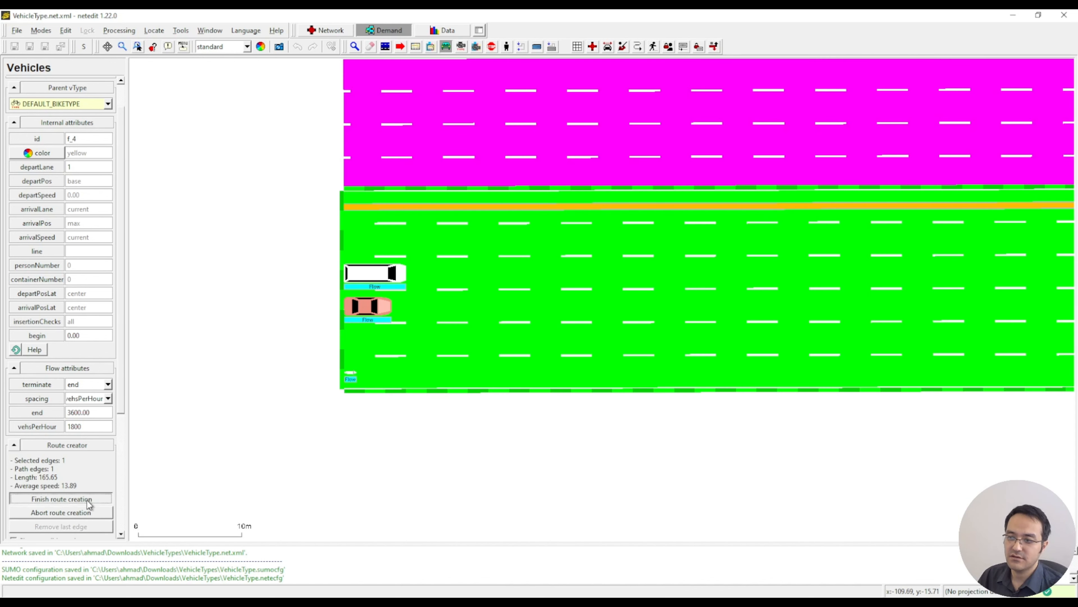
scroll(357, 357, up, 3)
scroll(216, 368, down, 2)
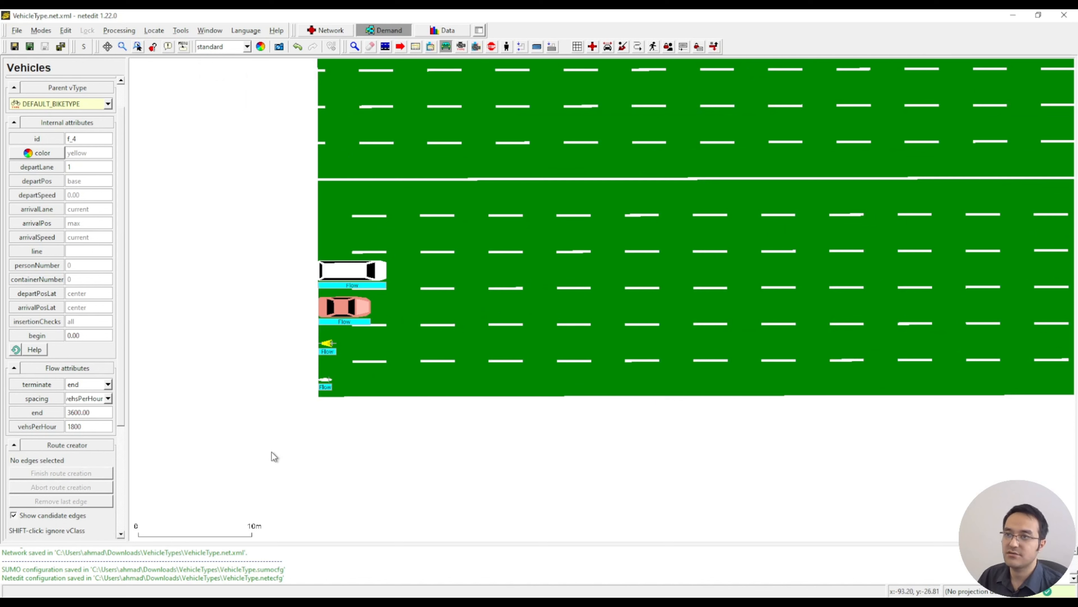
click(60, 47)
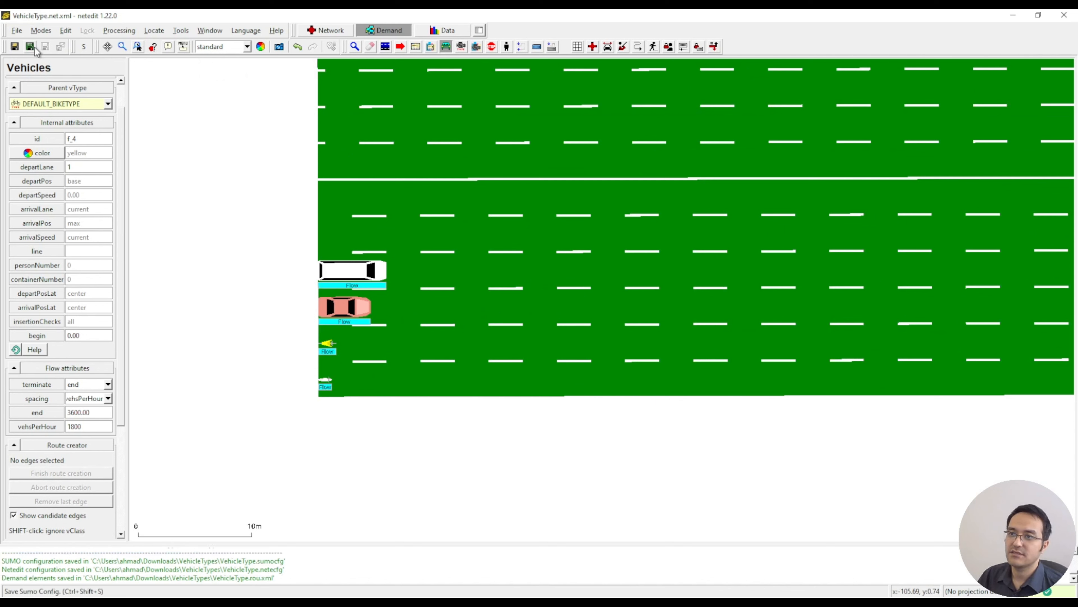
Open the Sumo options and review the configuration, input, output and time topics, including the step-length.
click(66, 30)
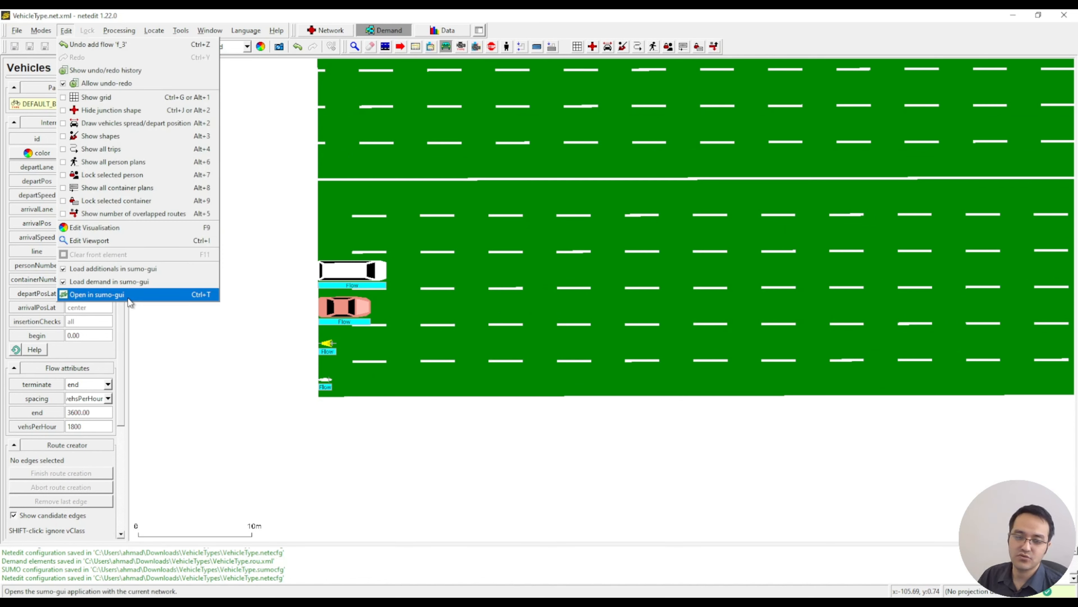
click(119, 30)
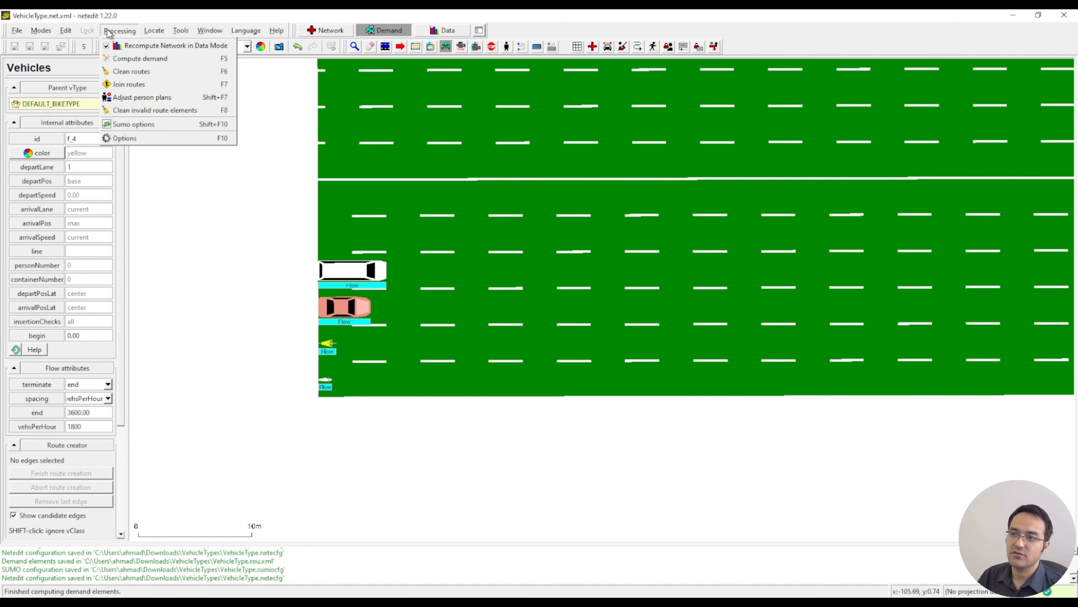
click(143, 124)
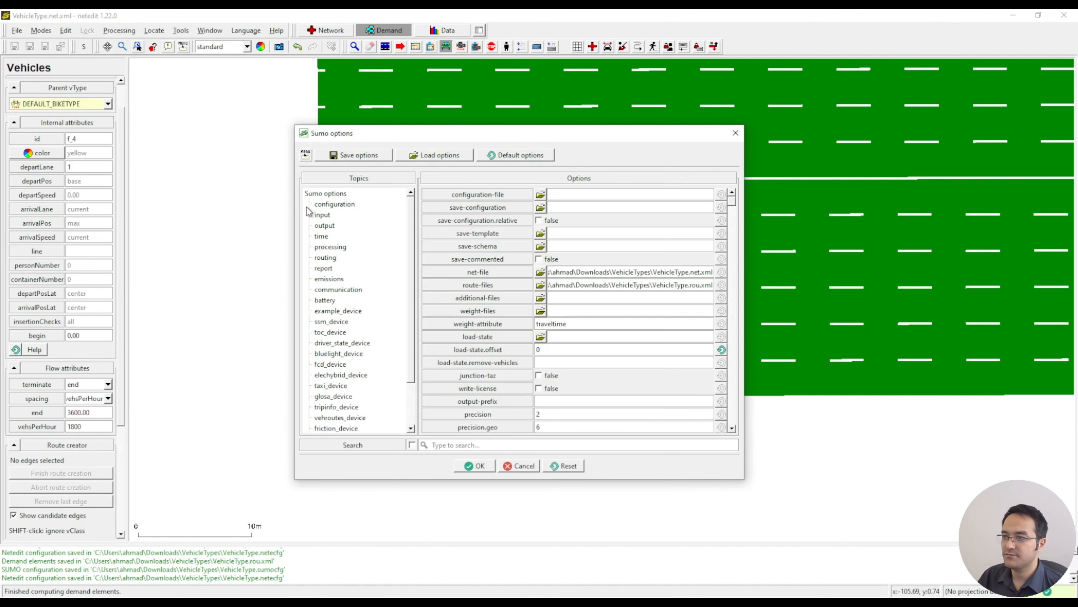
click(334, 204)
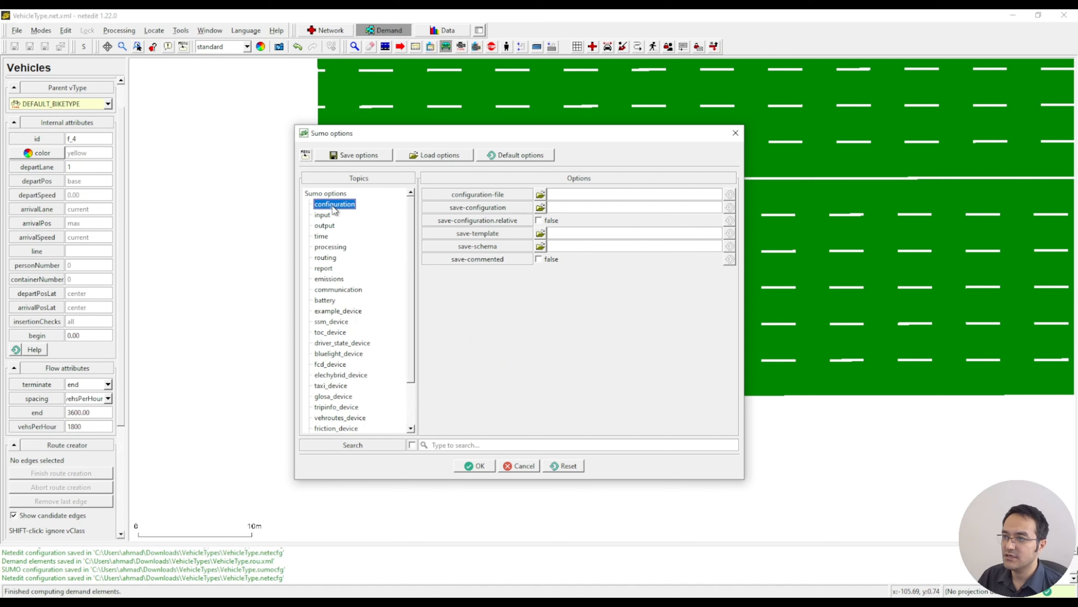
click(323, 215)
click(326, 226)
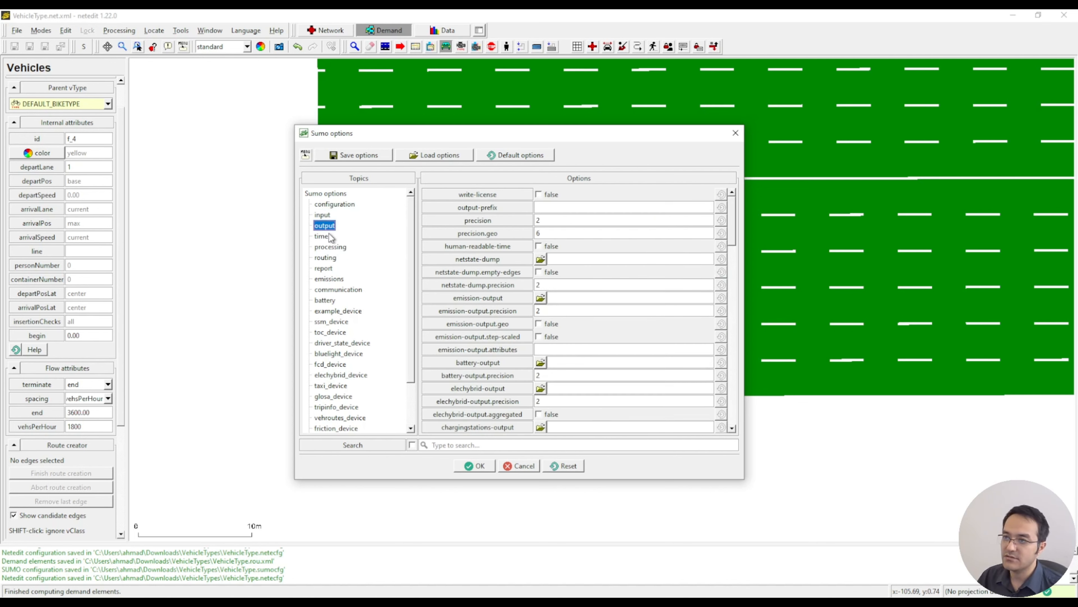
click(321, 236)
click(516, 220)
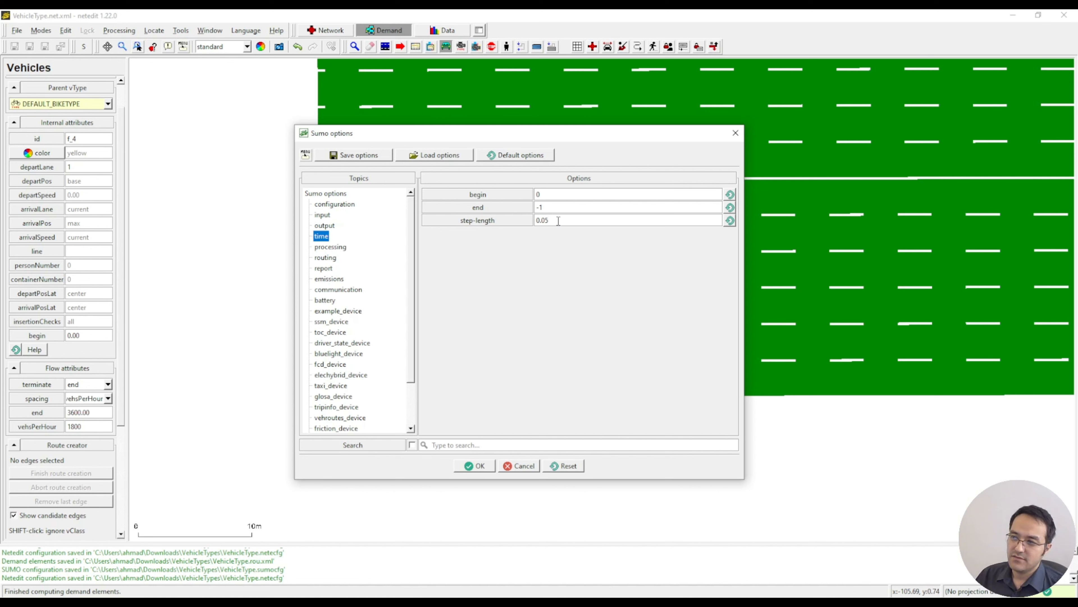
Set the lateral-resolution in the processing options to 0.05 and accept the Sumo options.
click(328, 248)
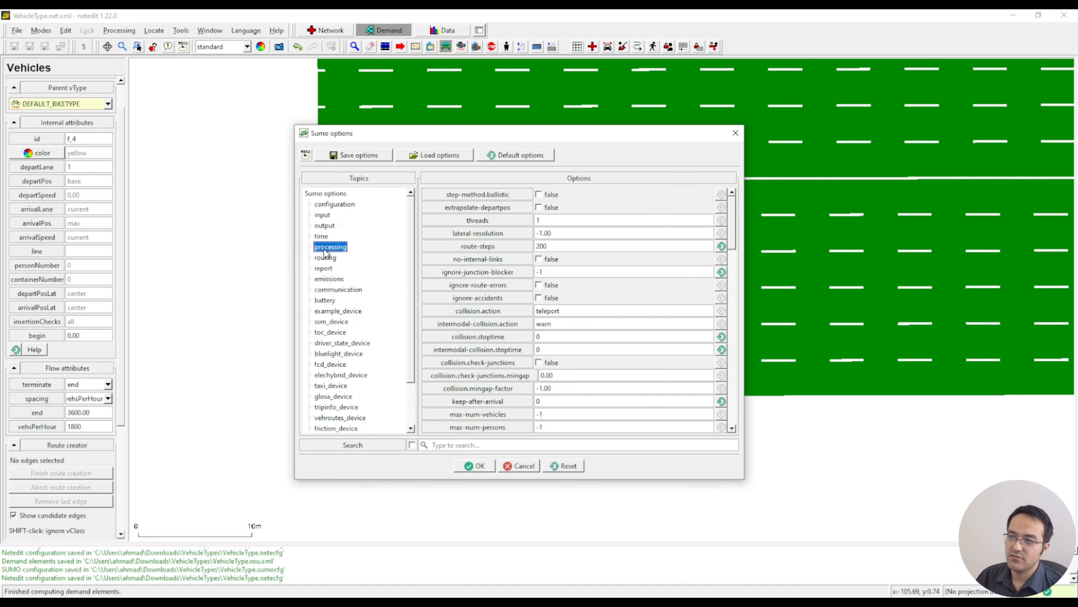
double_click(549, 233)
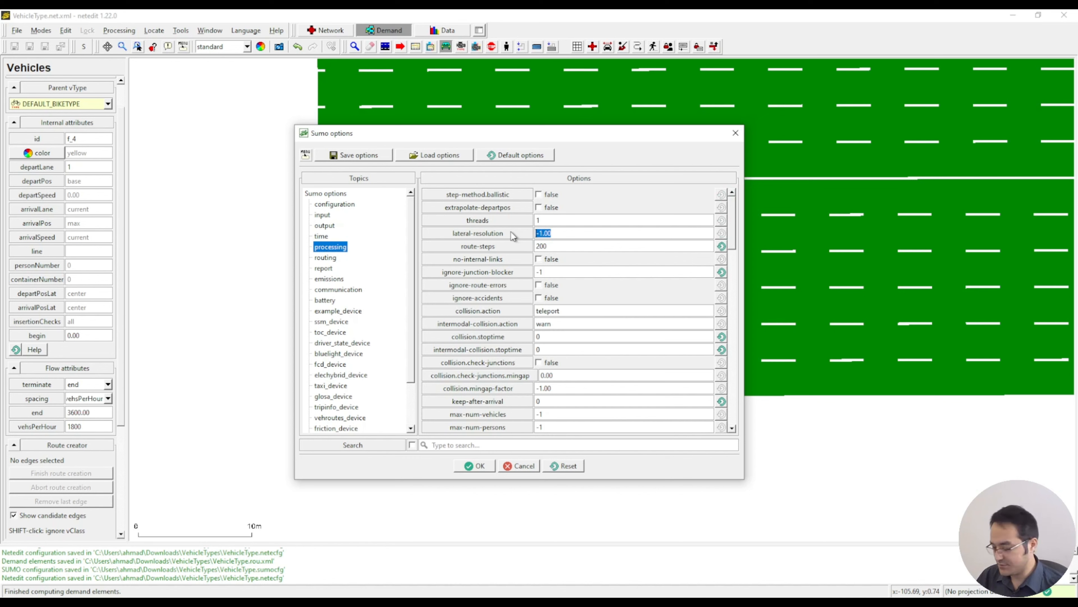
text(0.0)
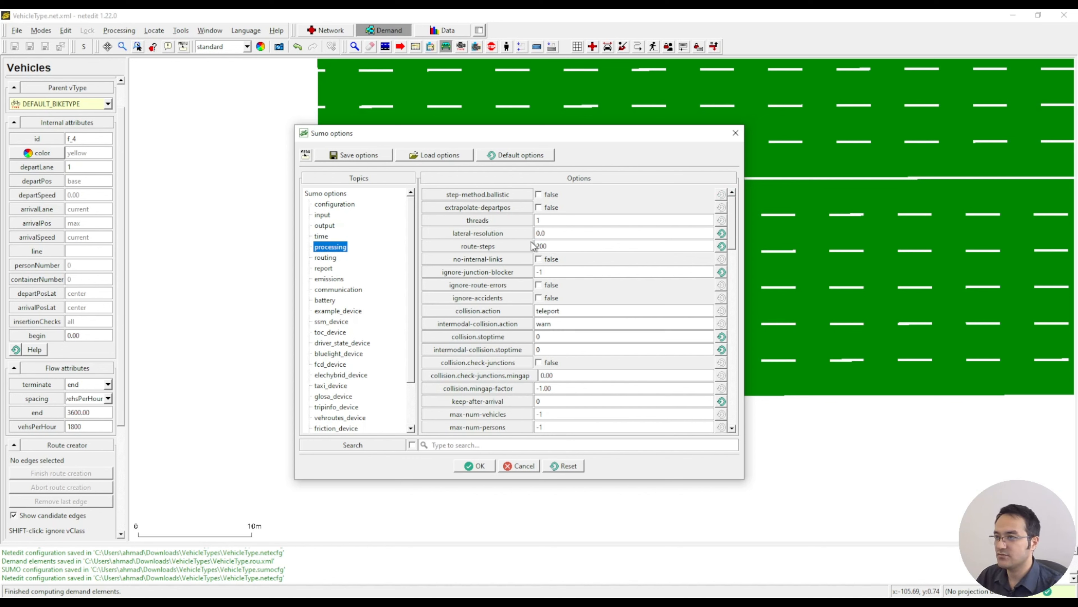
text(5)
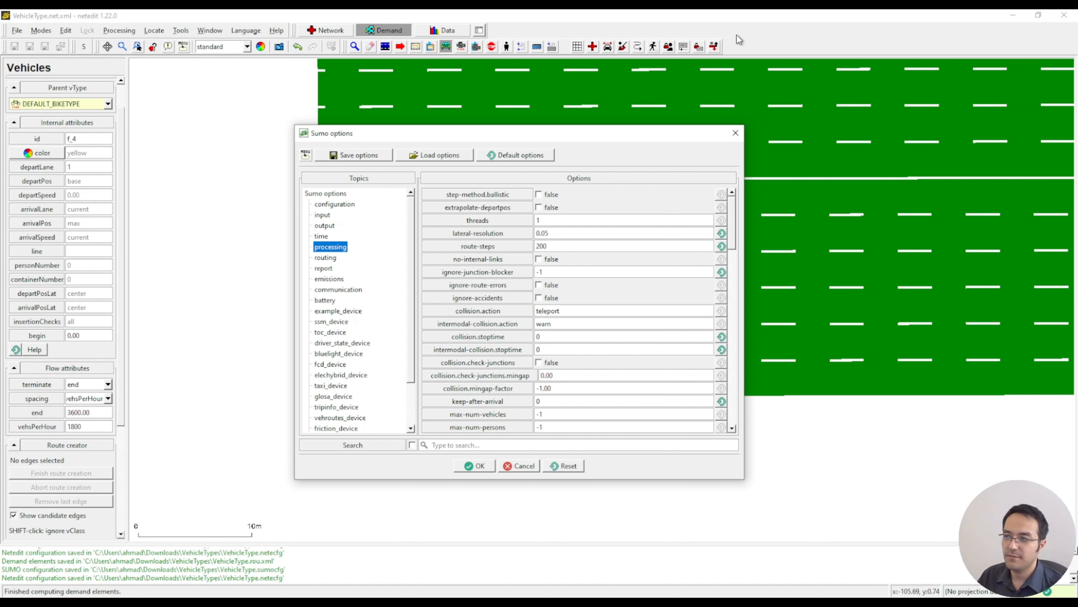
click(476, 466)
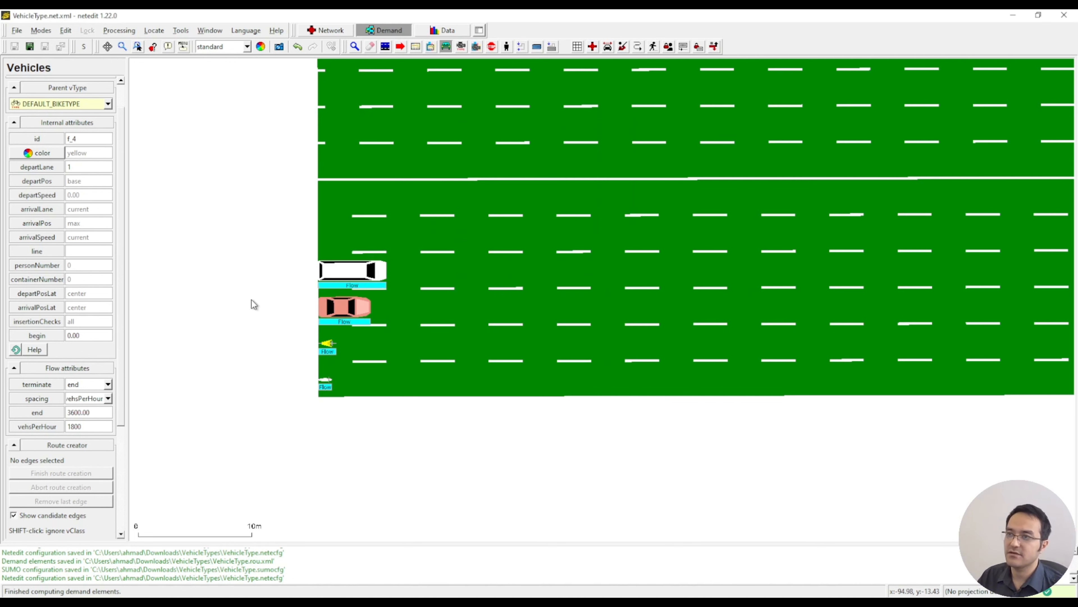
Open the network and its demand in sumo-gui and set the visualisation scheme to real world.
click(67, 31)
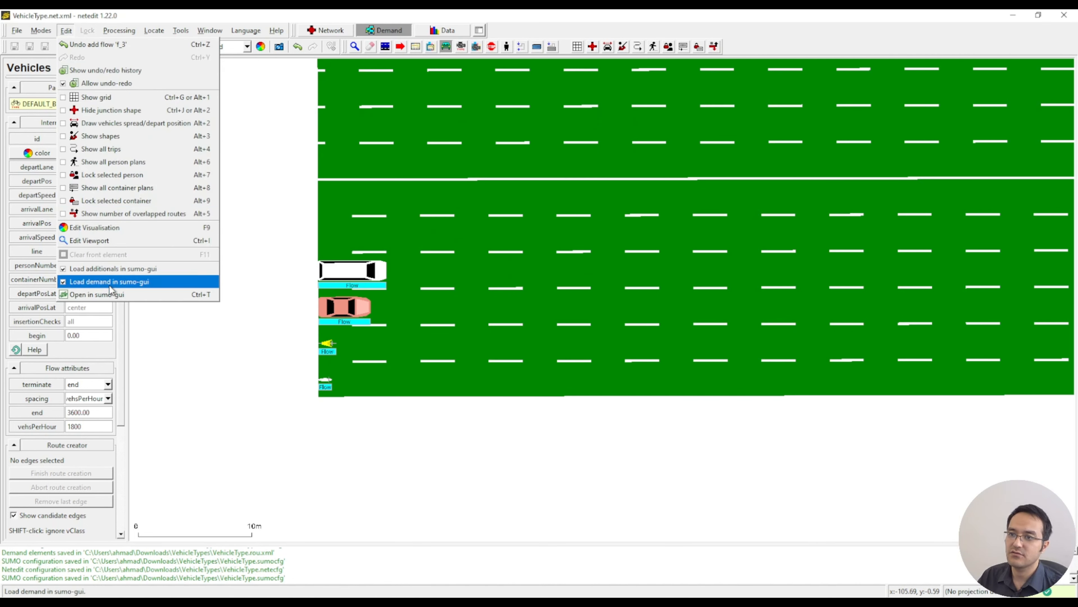
click(109, 283)
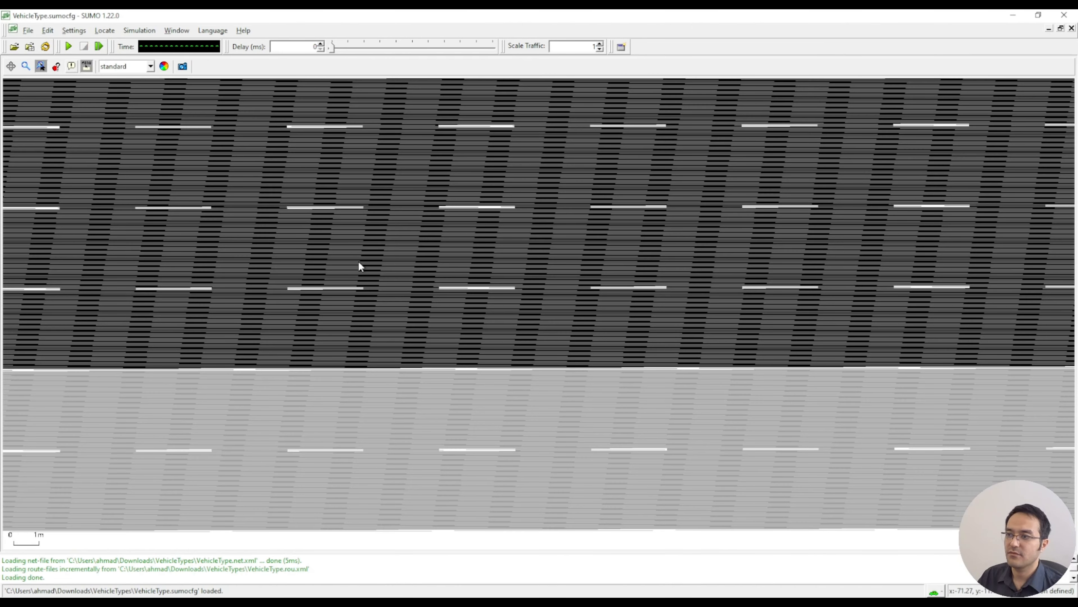
scroll(363, 270, down, 2)
scroll(364, 276, down, 2)
click(150, 66)
click(123, 102)
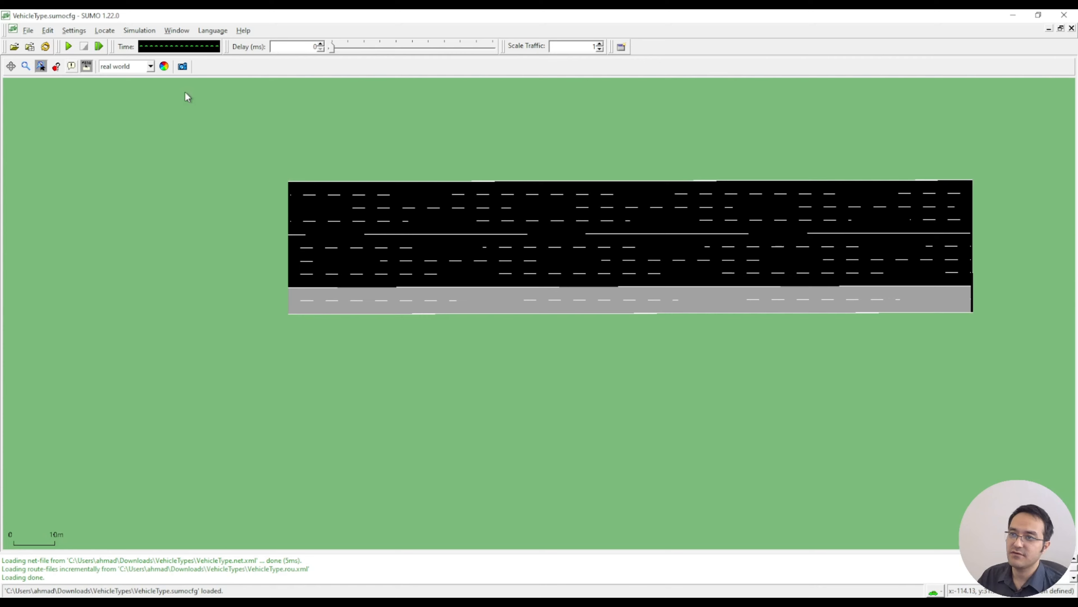
Set the simulation delay to 1000 ms, run the simulation, and watch the vehicles departing at the start of the road.
drag(332, 55, 491, 54)
click(68, 47)
scroll(308, 374, up, 4)
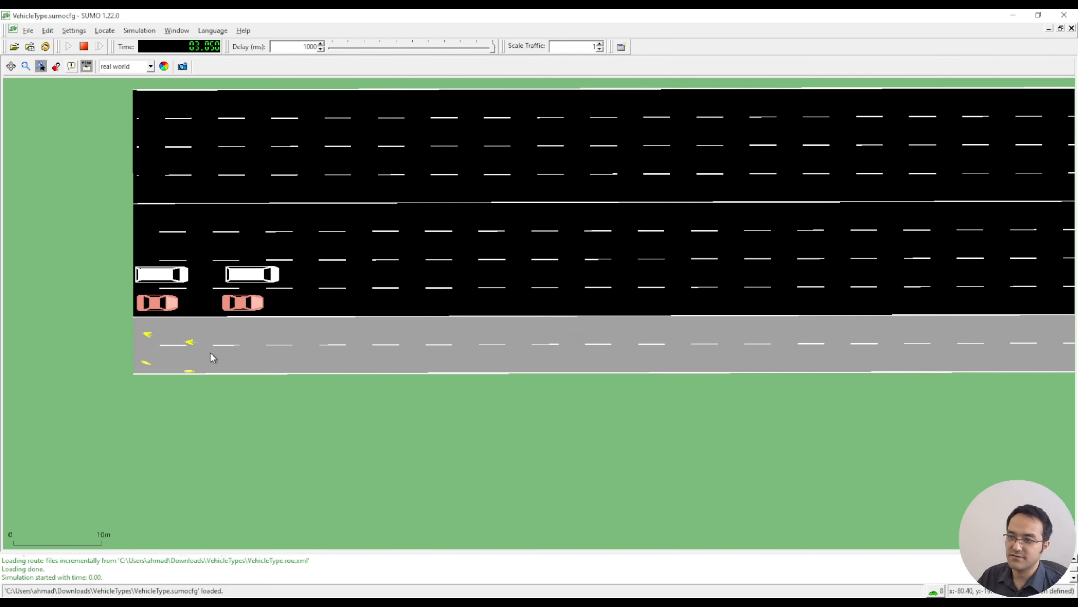
scroll(430, 421, down, 1)
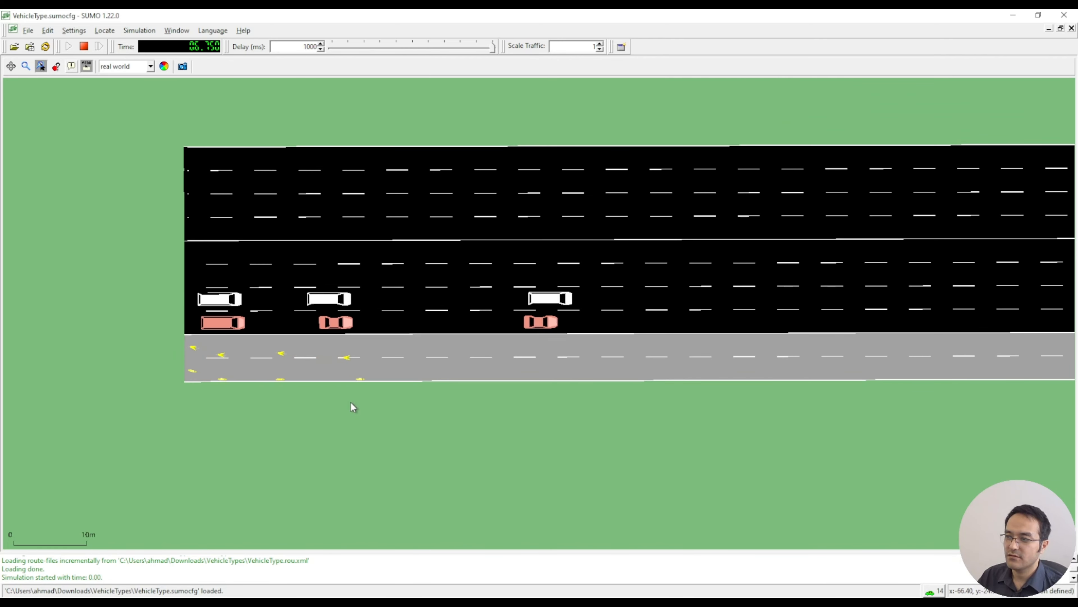
Reduce the simulation delay to about 136 ms and examine how each vehicle type moves in its lane from the road's start to its end.
drag(492, 47, 353, 50)
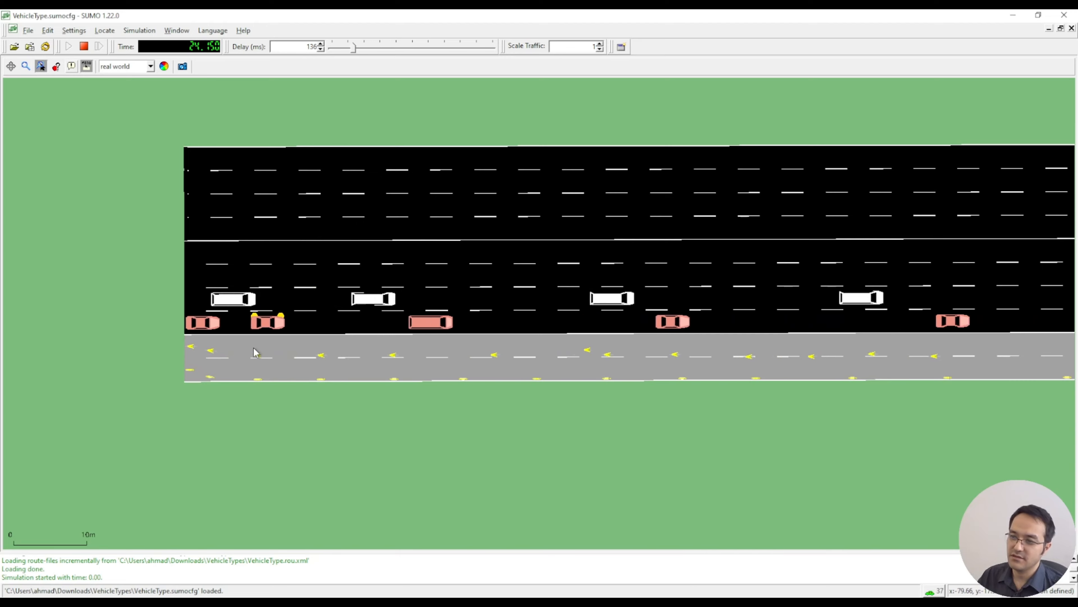
scroll(260, 343, up, 2)
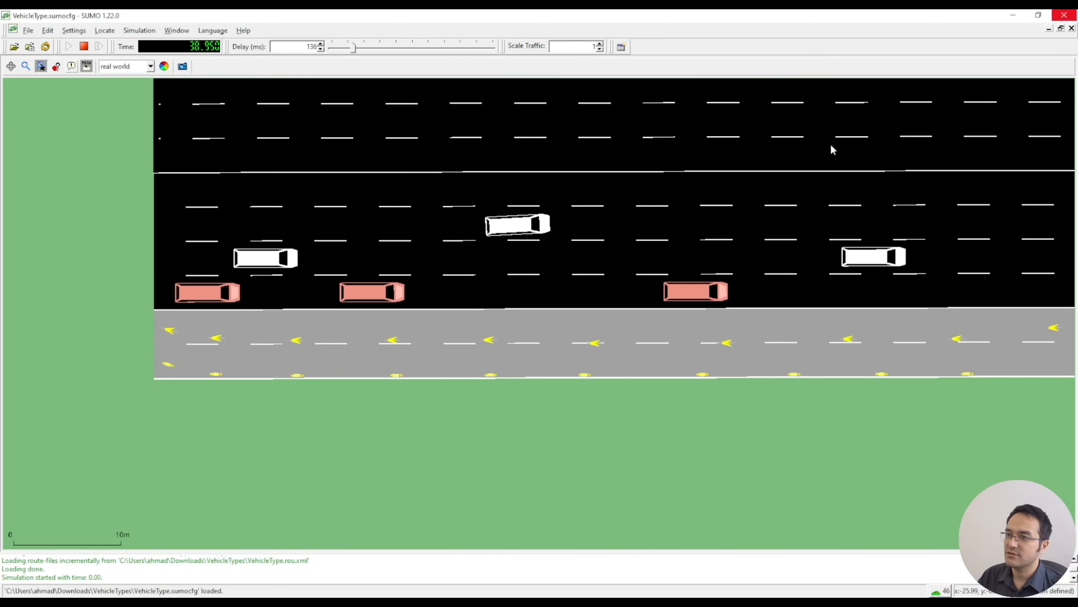
scroll(475, 431, down, 5)
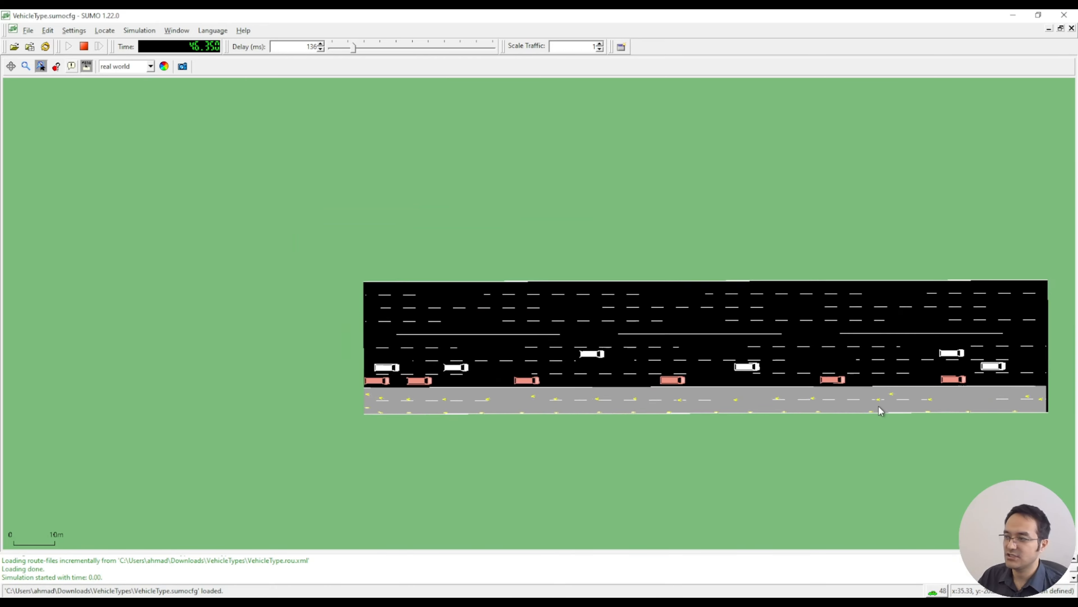
drag(926, 450, 641, 444)
scroll(641, 444, up, 6)
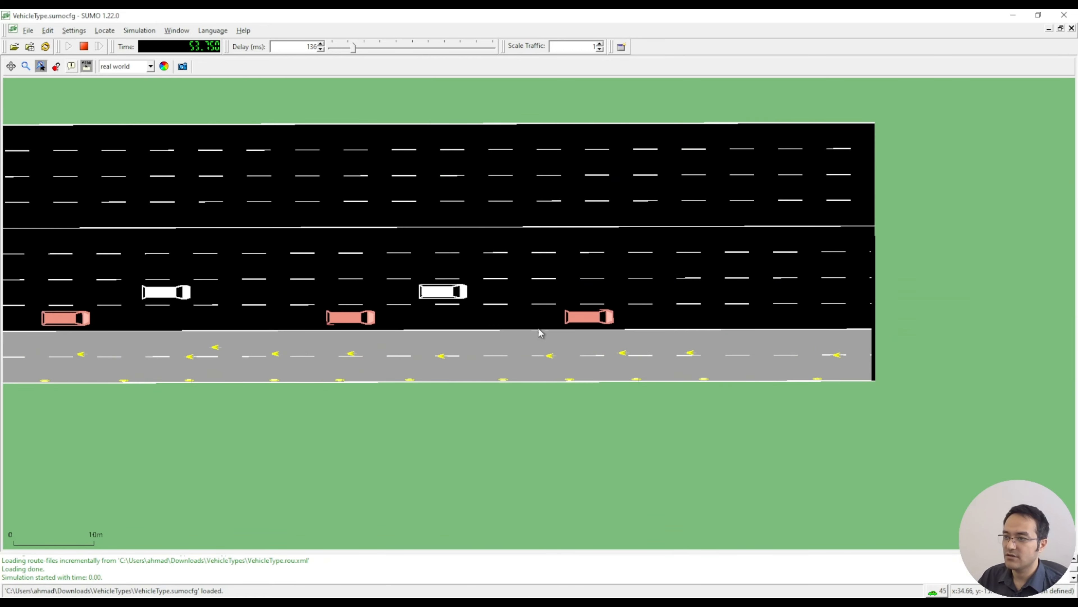
scroll(333, 429, down, 1)
drag(332, 429, 341, 436)
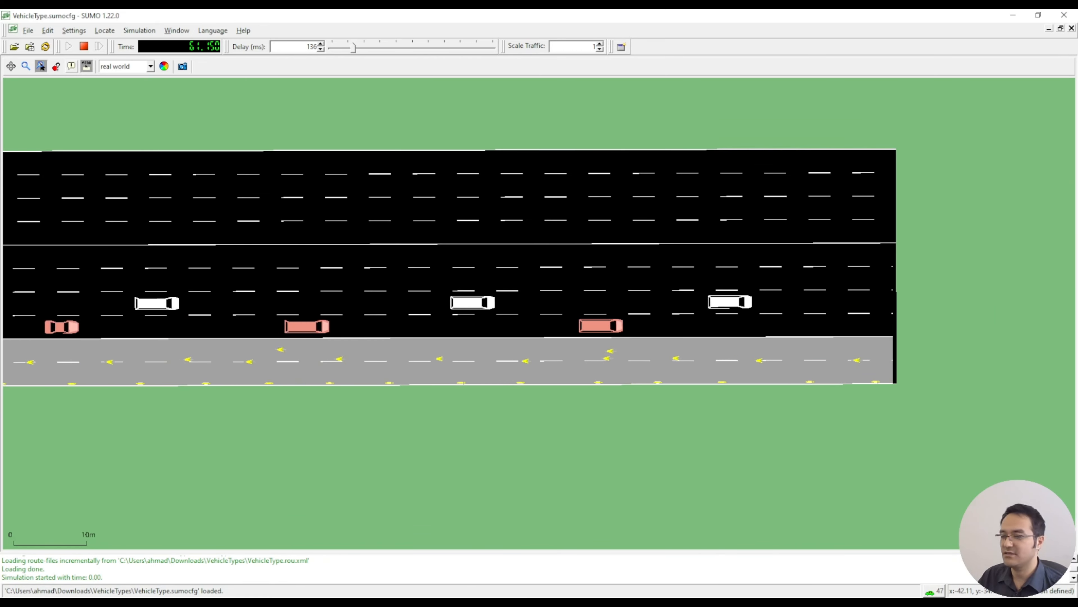